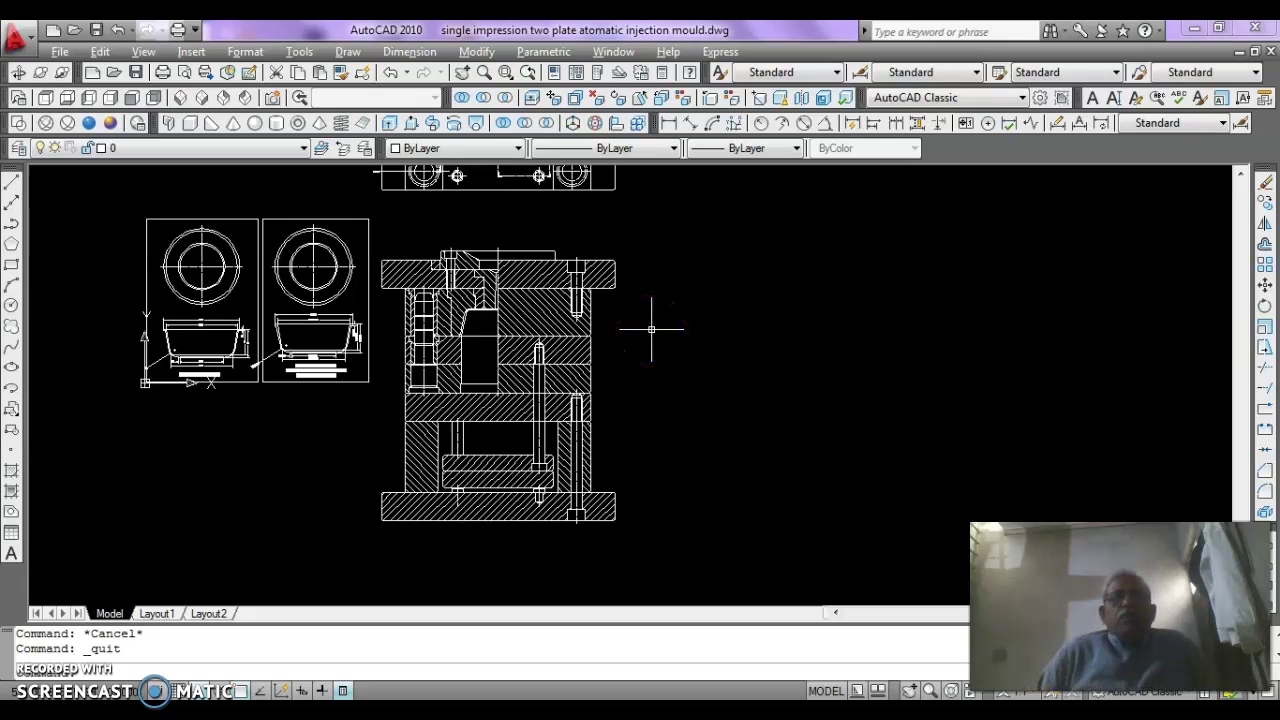
Draw a polyline arrowhead 3 units long inside the top plate's right end, with starting width 0 and ending width 2.
left_click(640, 314)
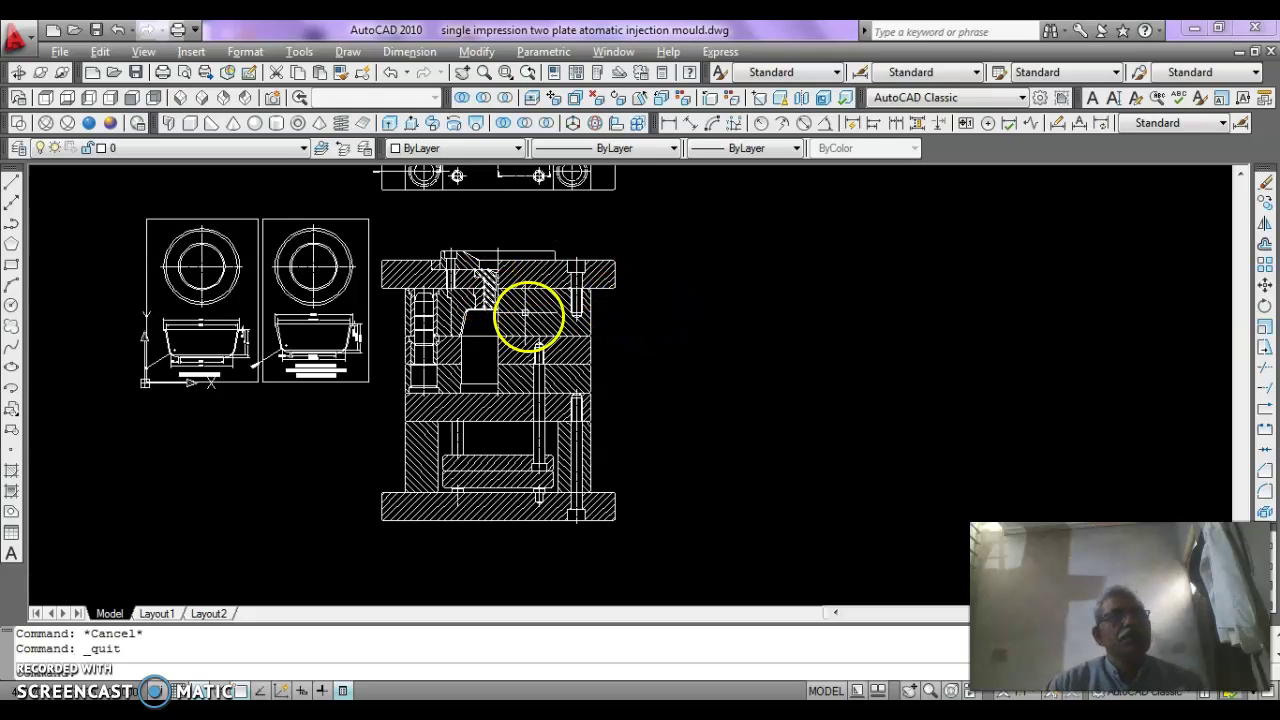
scroll(516, 233, "up", 1)
scroll(700, 262, "down", 2)
scroll(708, 256, "up", 1)
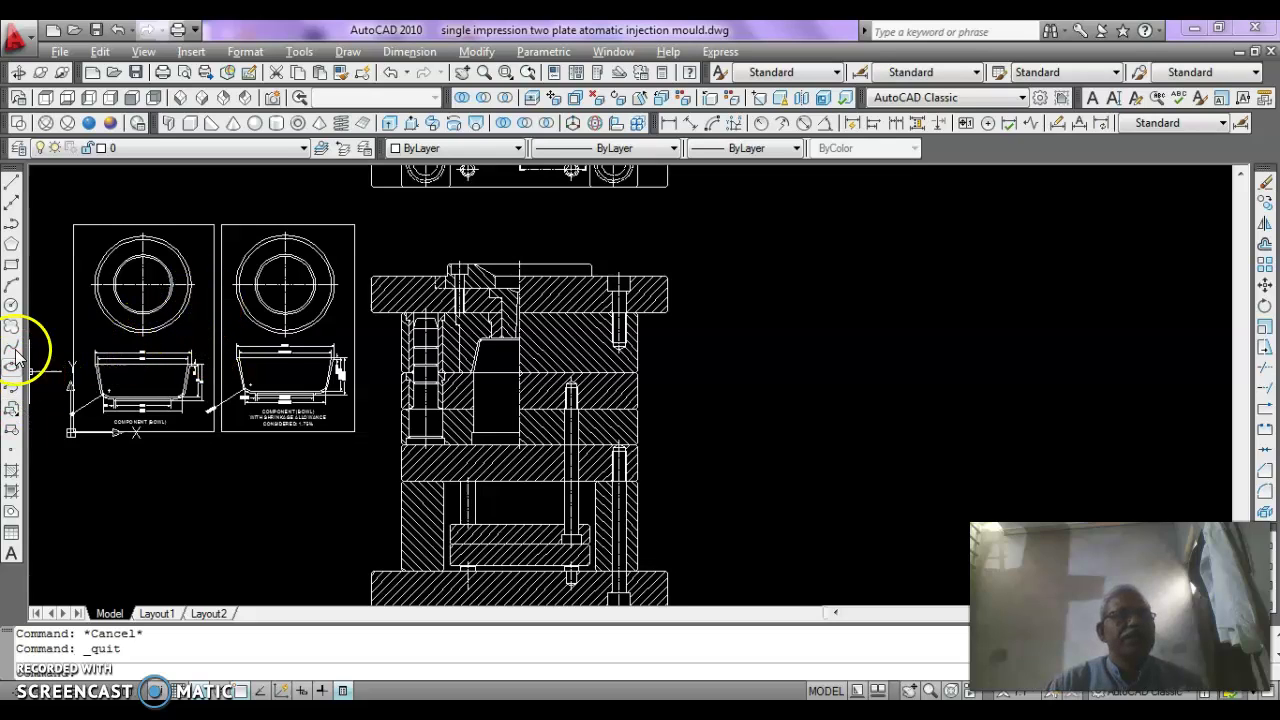
left_click(12, 232)
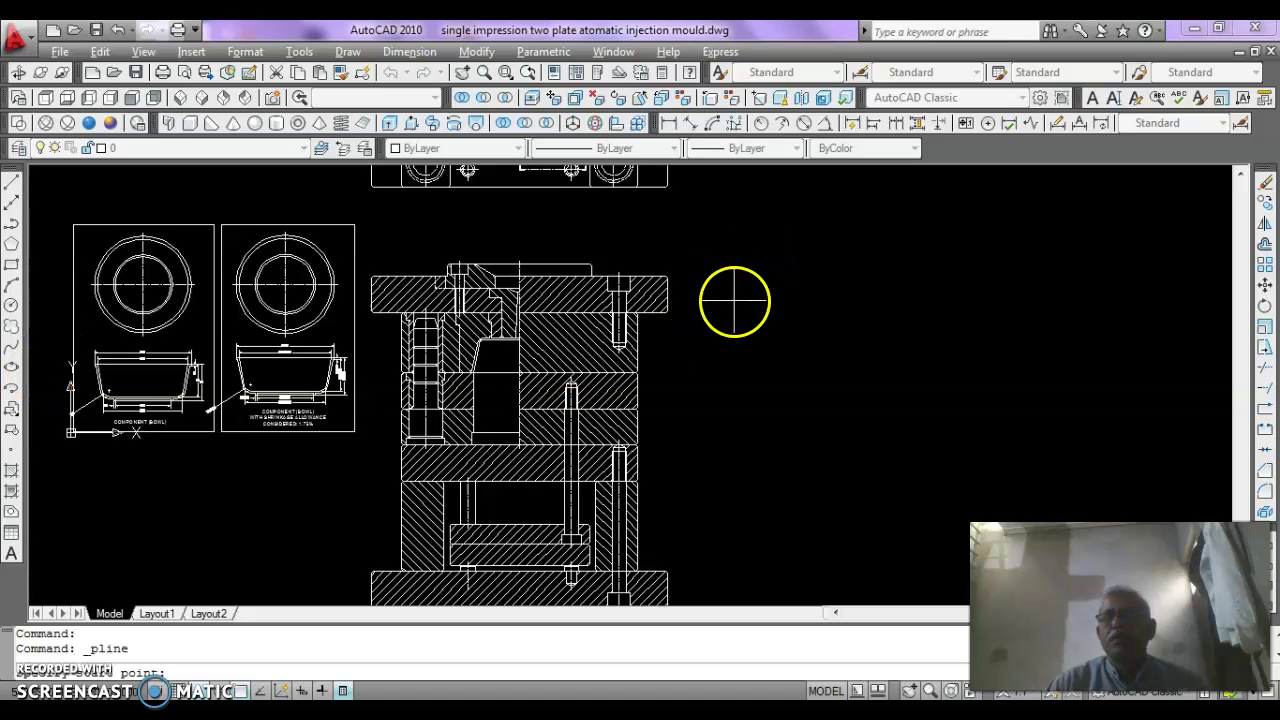
left_click(666, 295)
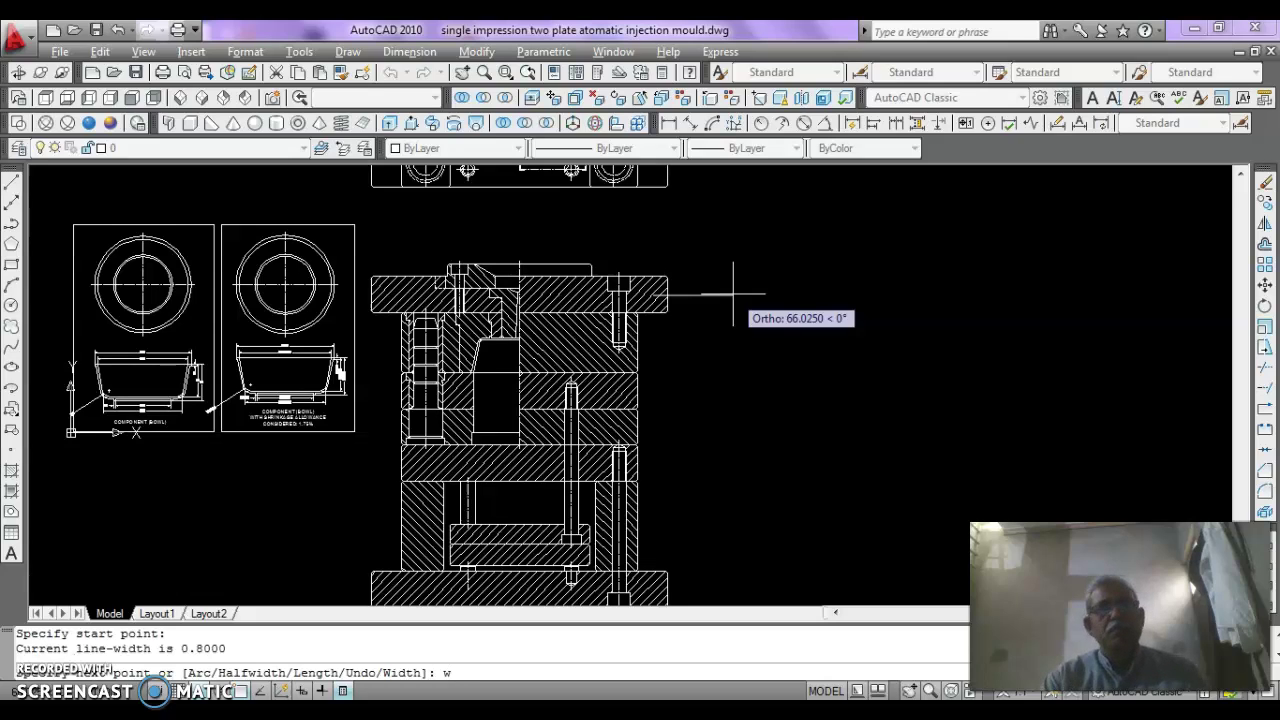
key("Return")
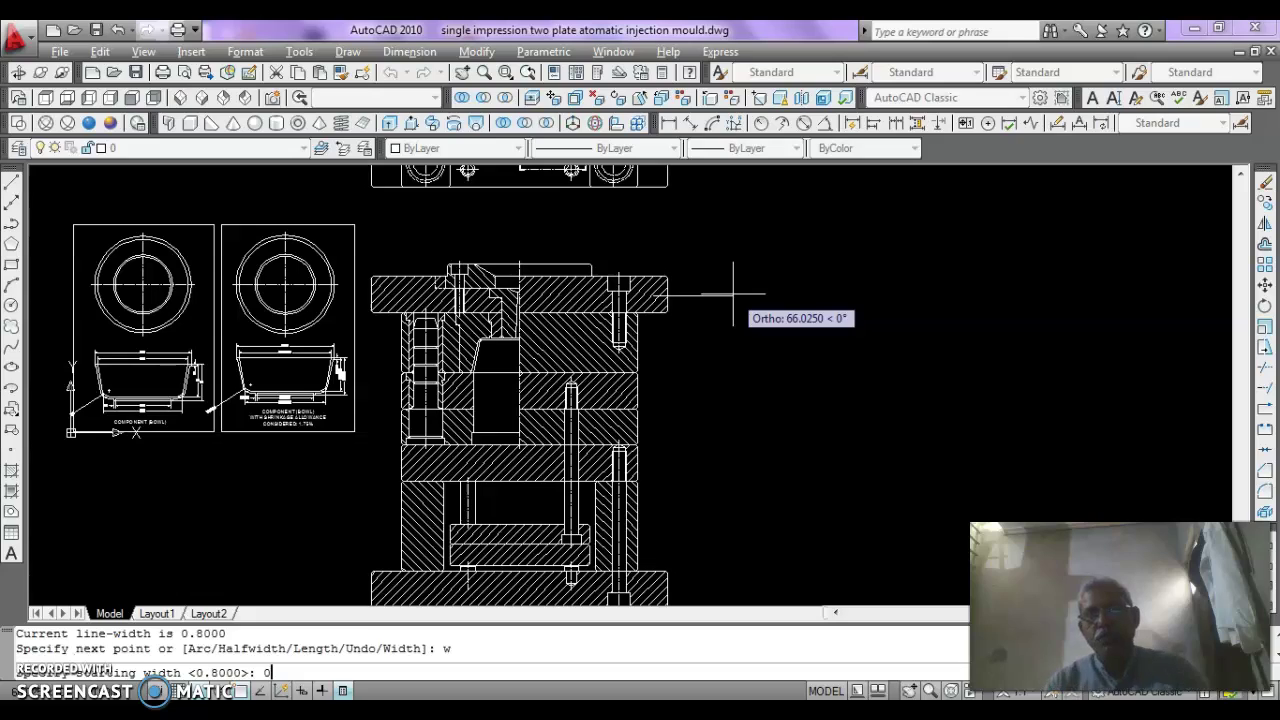
key("Return")
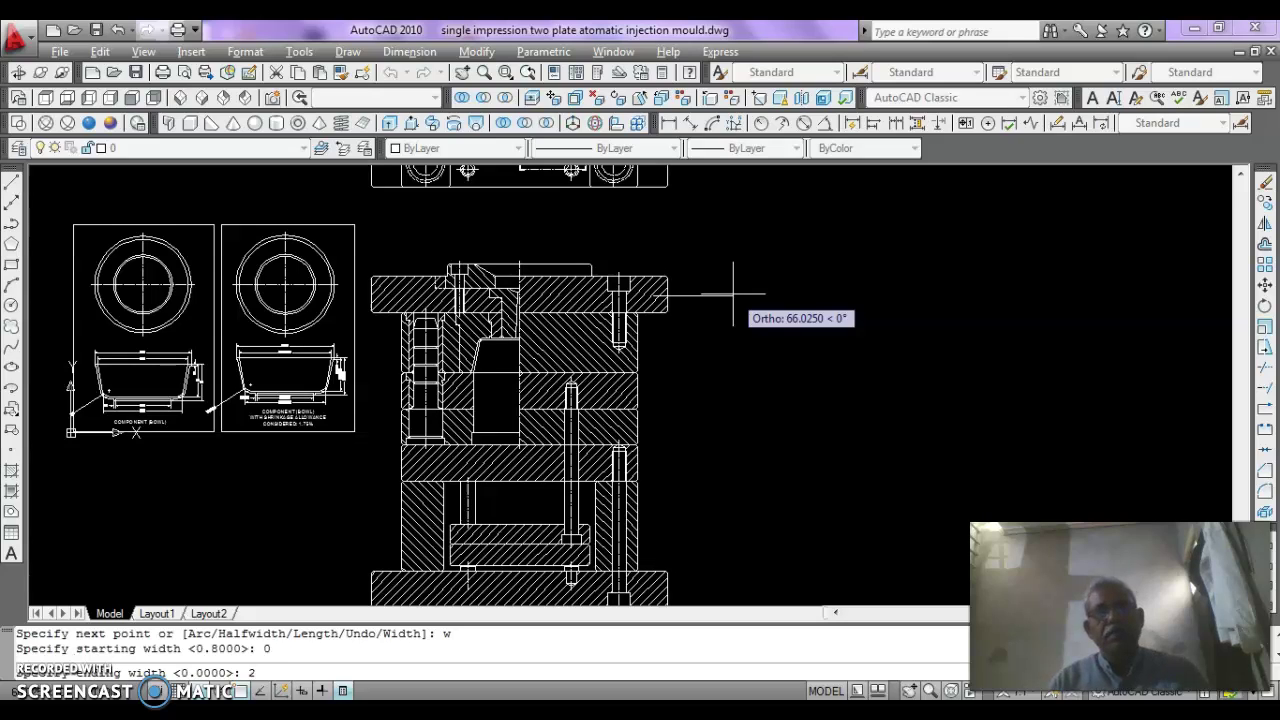
type("2")
key("Return")
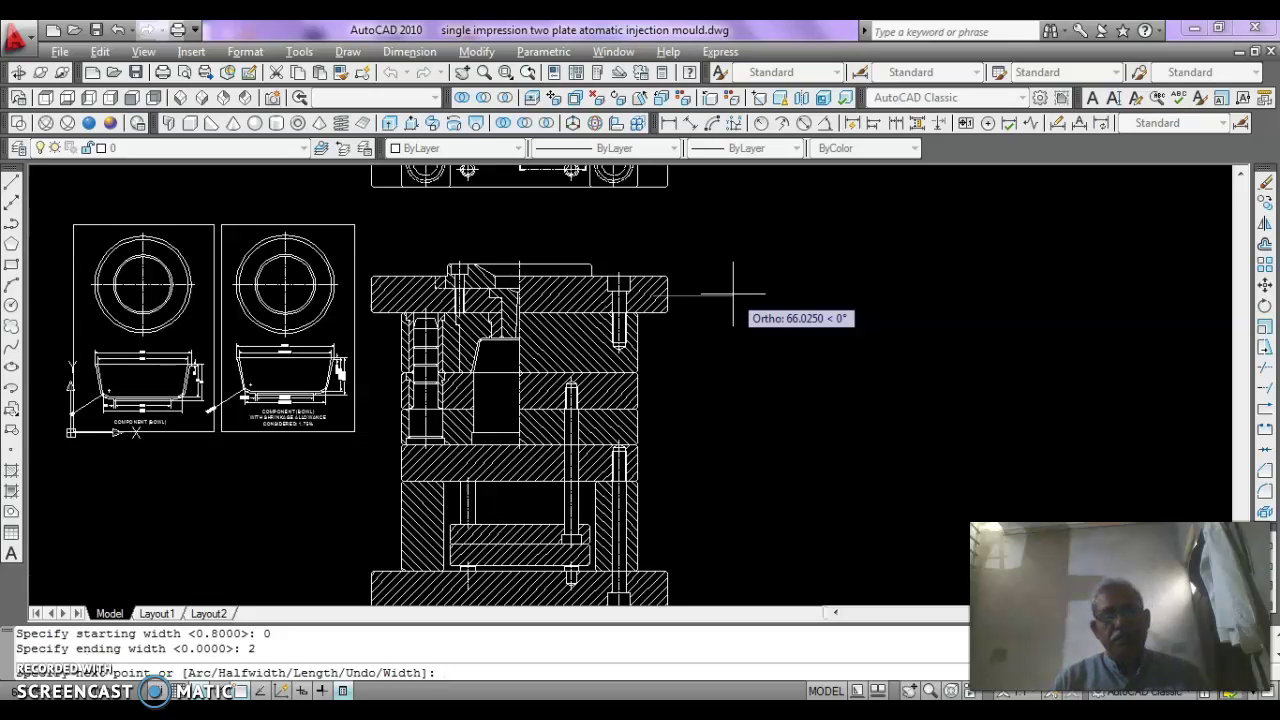
type("3")
key("Return")
left_click(735, 290)
Continue the polyline horizontally to the right past the plate edge as a leader line with starting and ending width 0.
scroll(655, 290, "up", 5)
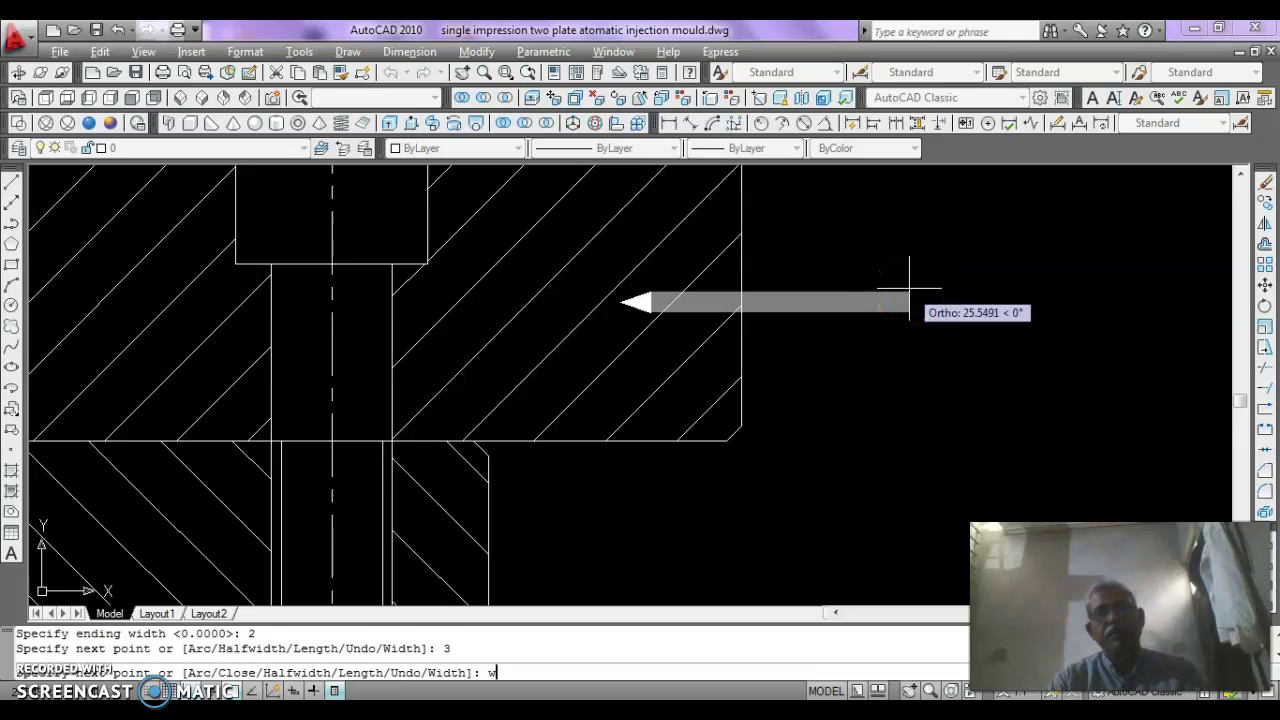
type("w")
key("Return")
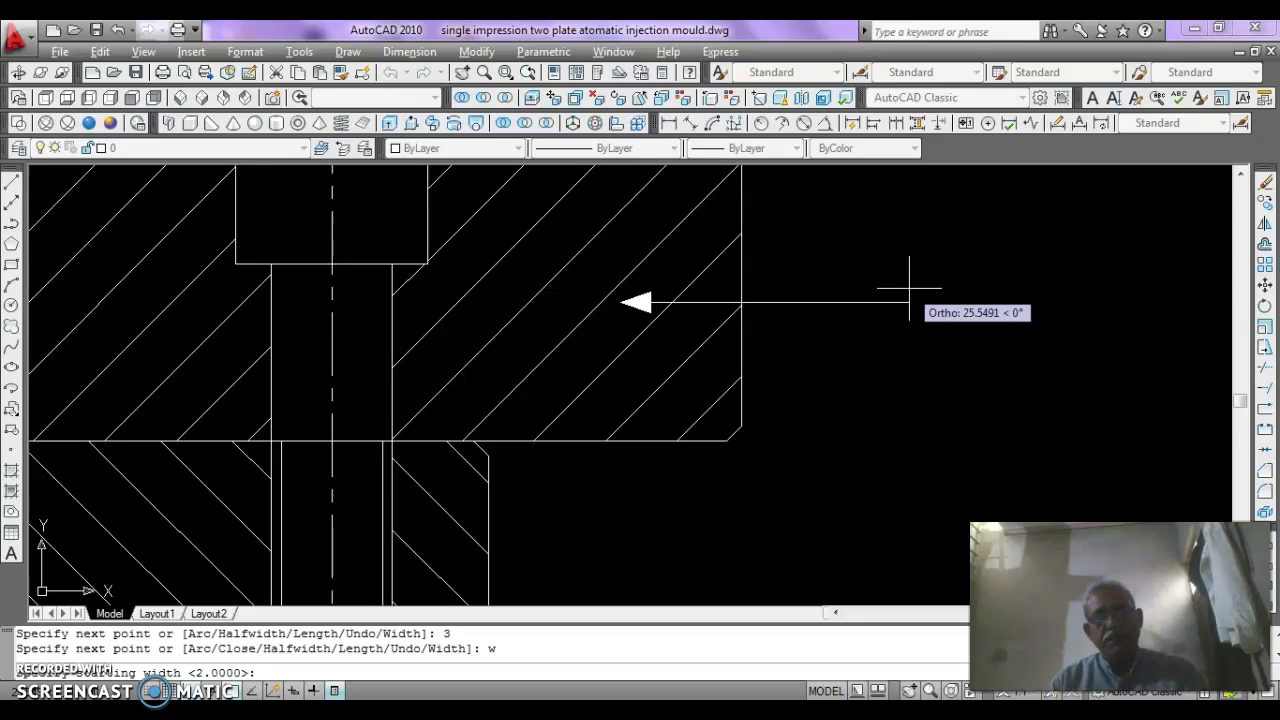
key("Return")
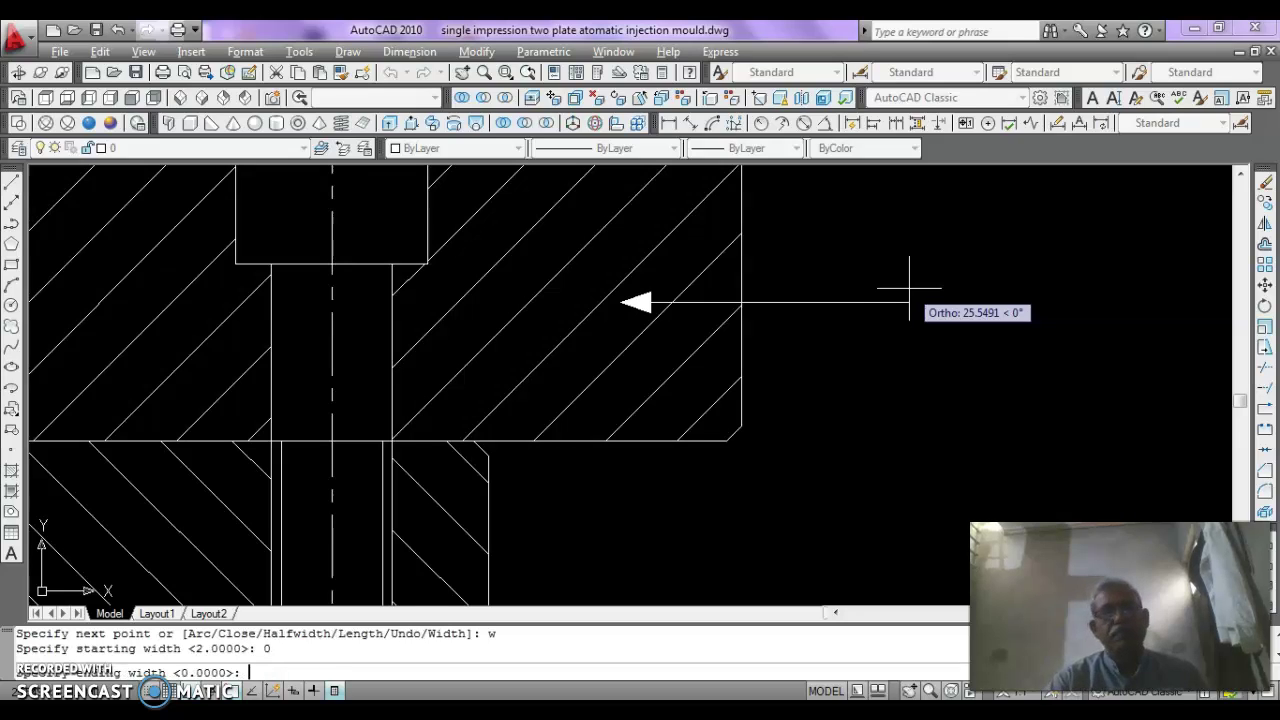
type("0")
key("Return")
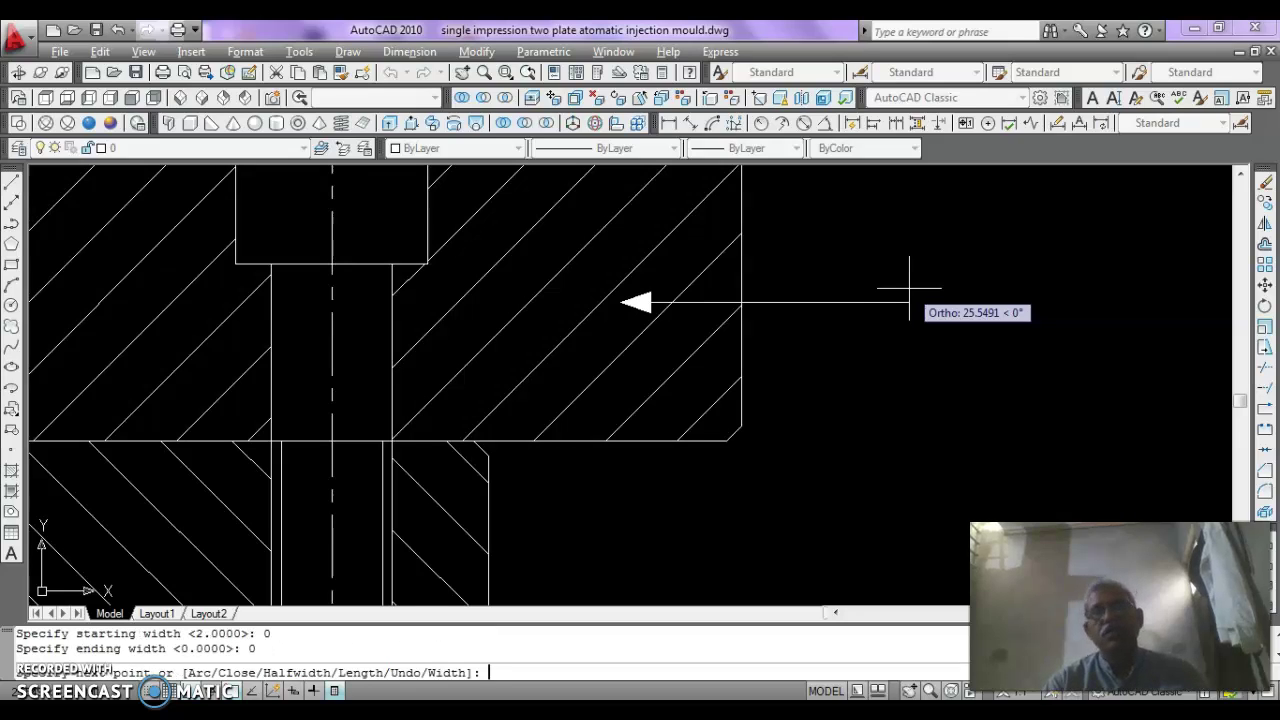
left_click(1105, 302)
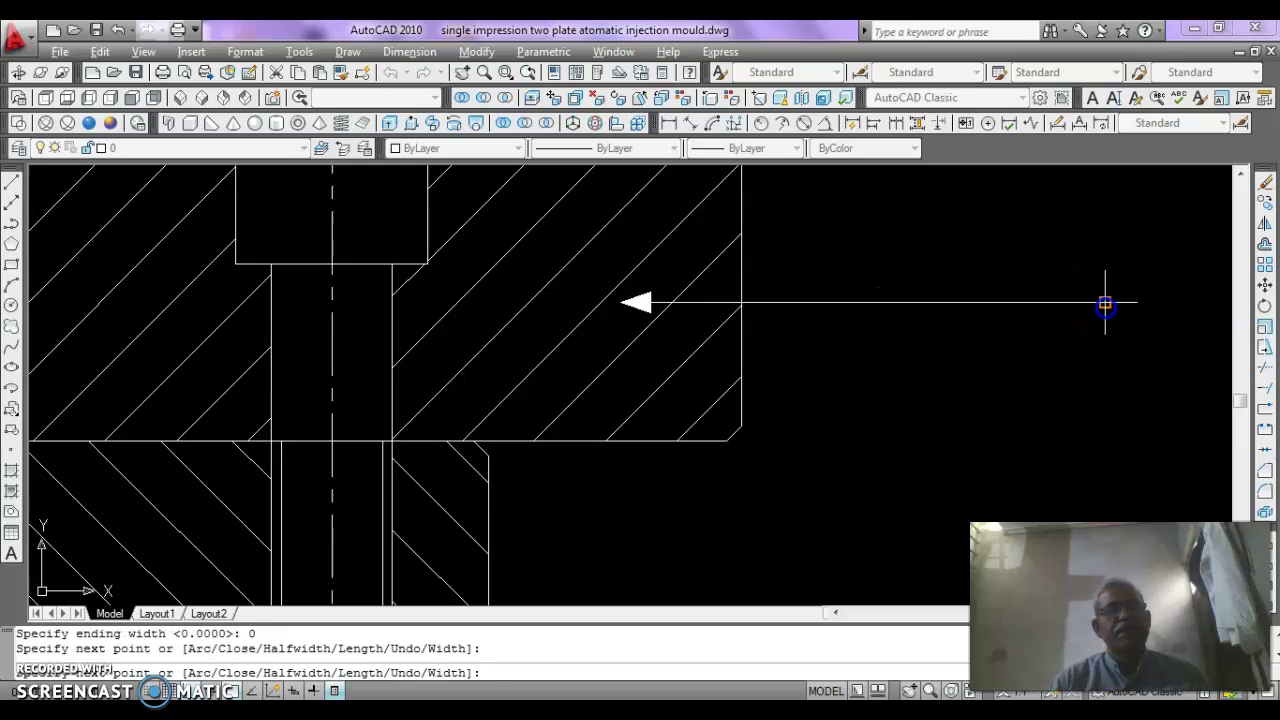
key("Escape")
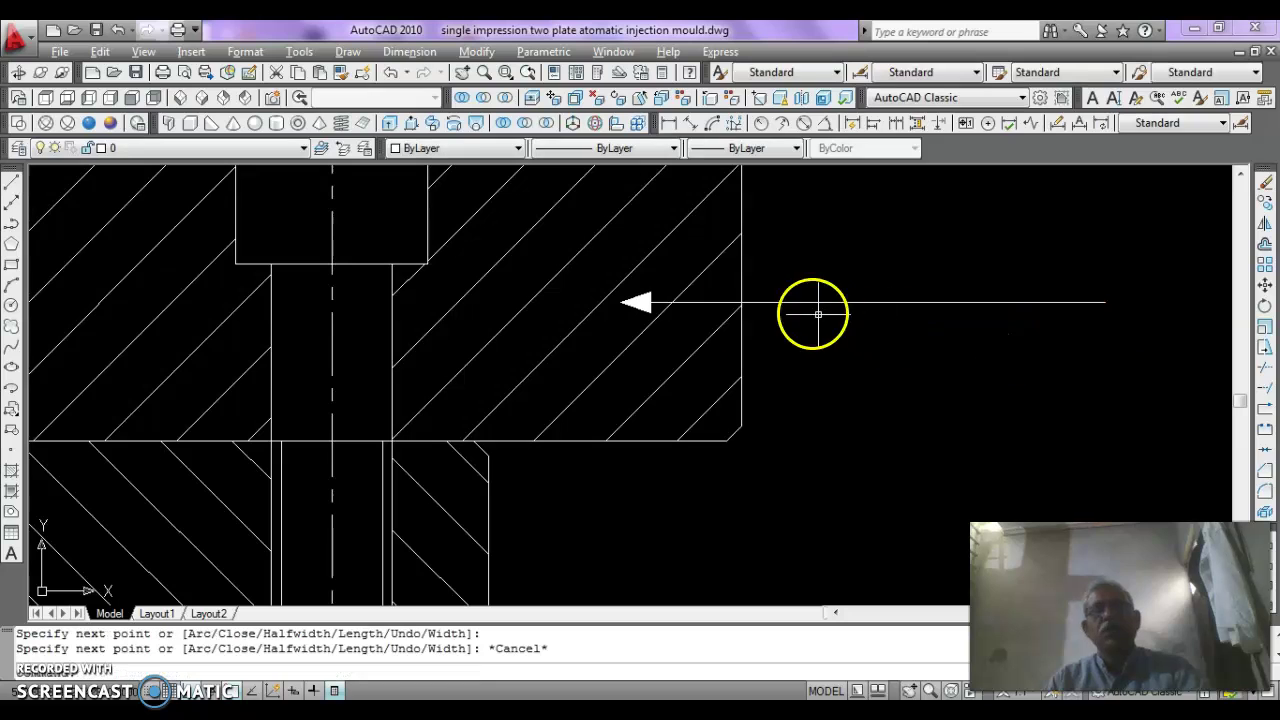
Examine the leader arrow's size against the mould section and the bowl component drawing.
scroll(658, 290, "down", 5)
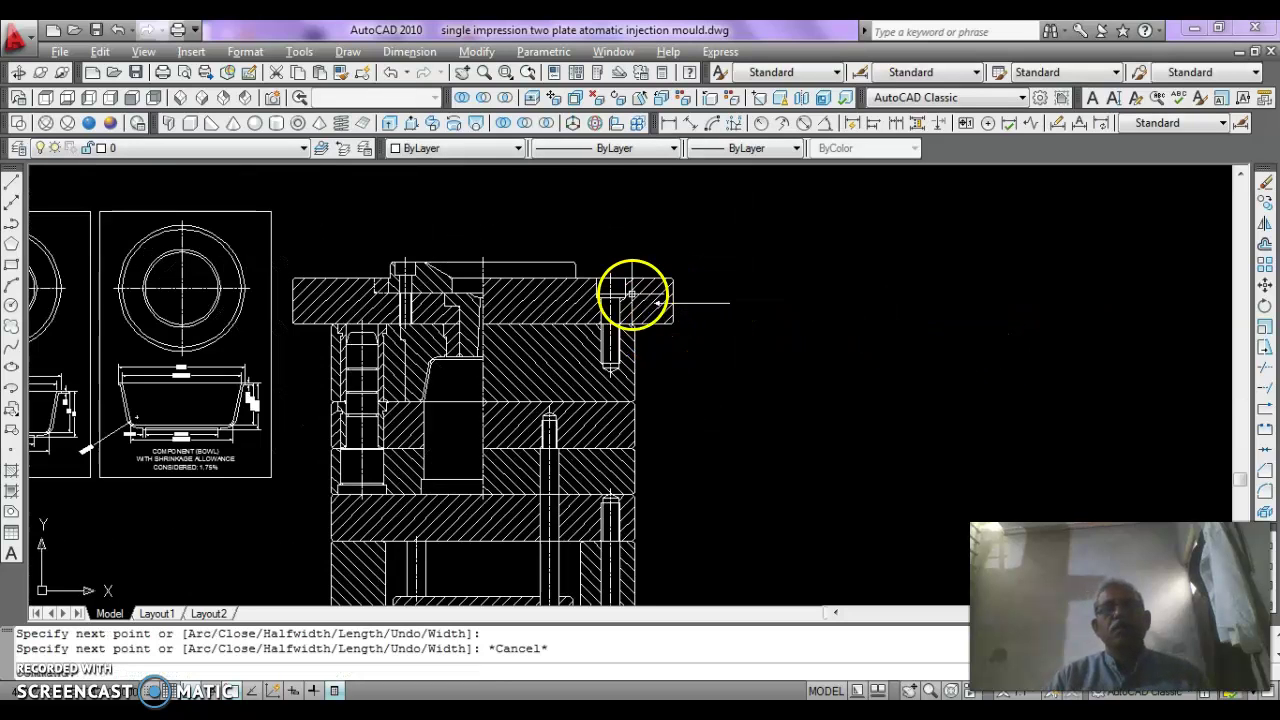
scroll(630, 295, "down", 5)
scroll(600, 290, "up", 5)
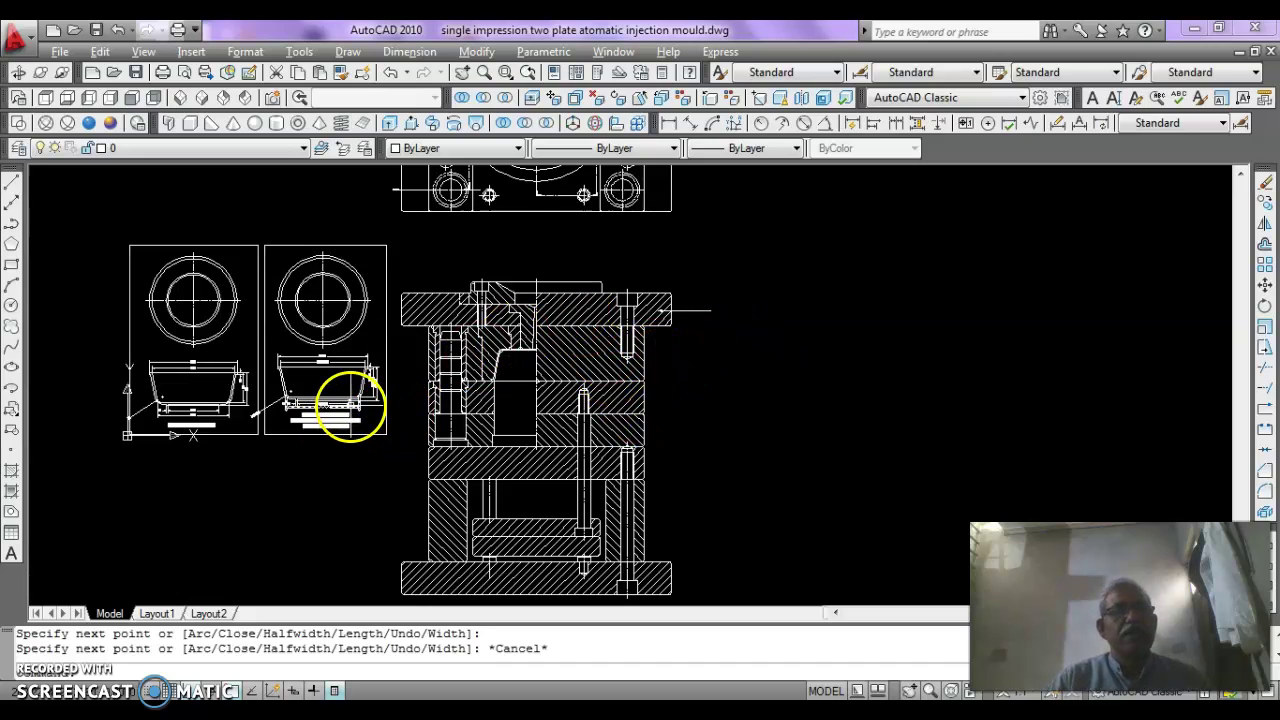
scroll(401, 372, "up", 3)
scroll(363, 400, "up", 2)
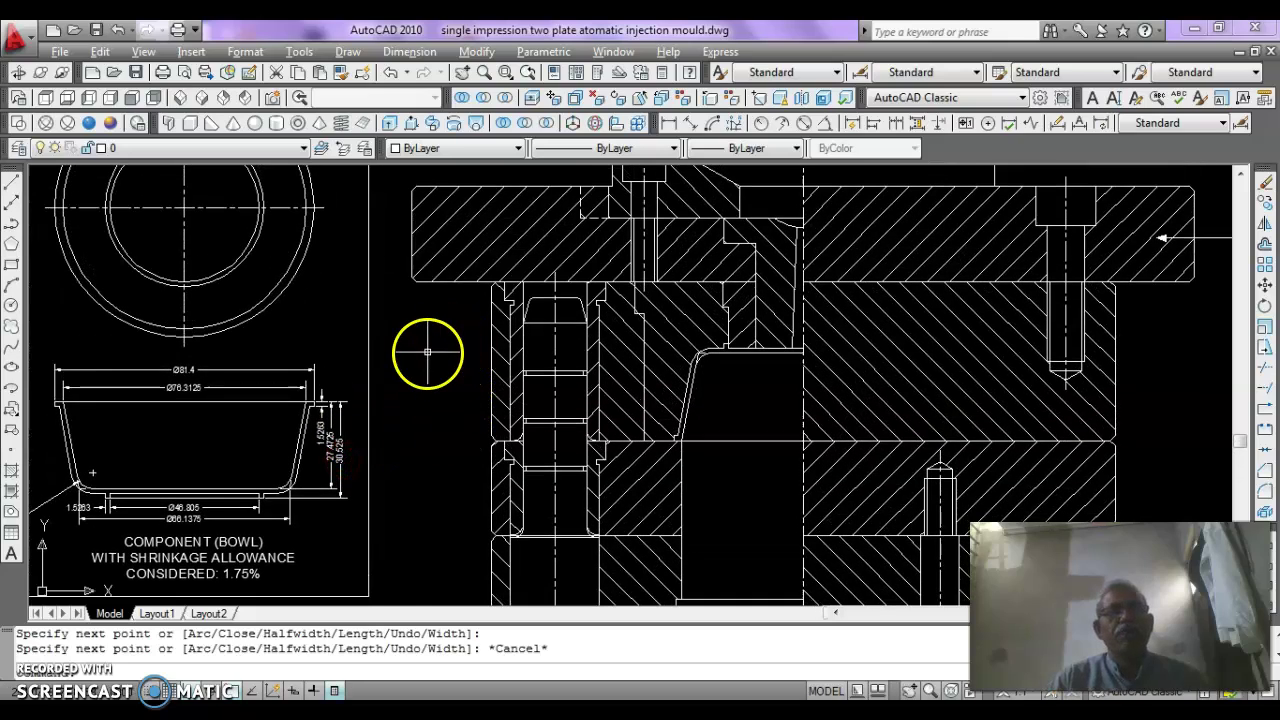
scroll(417, 357, "down", 3)
scroll(695, 328, "up", 1)
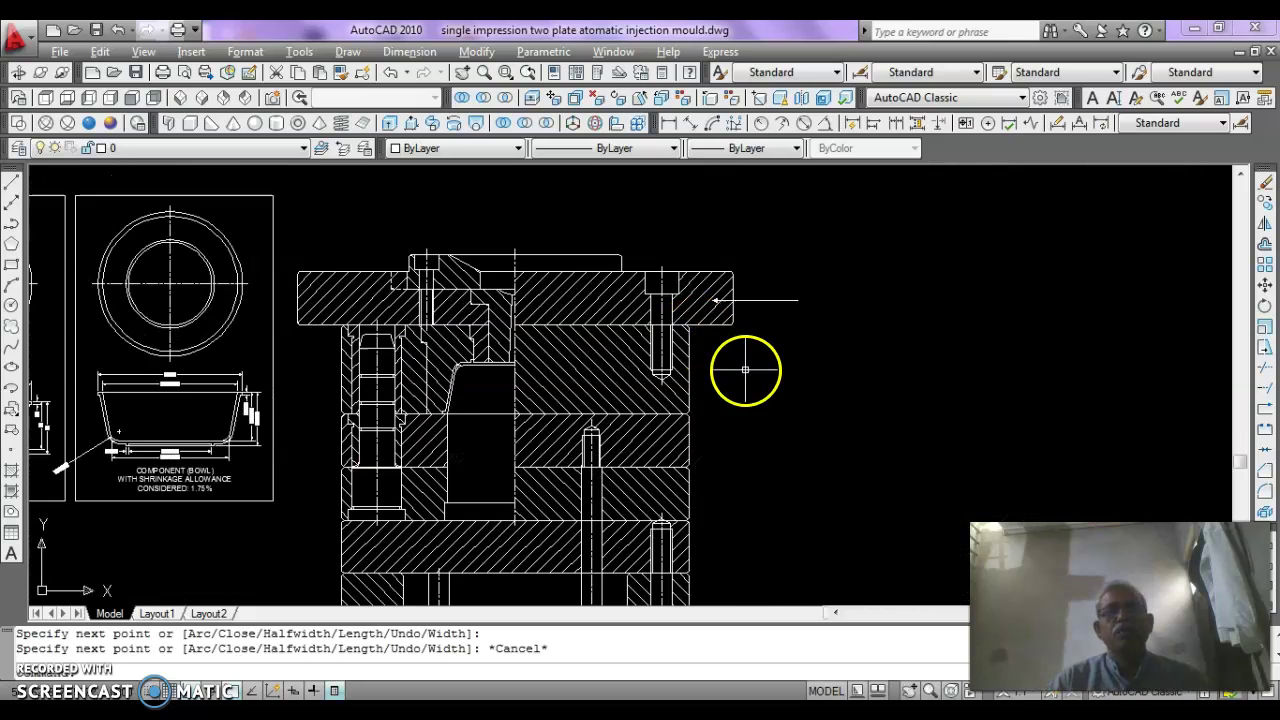
scroll(724, 322, "up", 2)
scroll(692, 325, "up", 2)
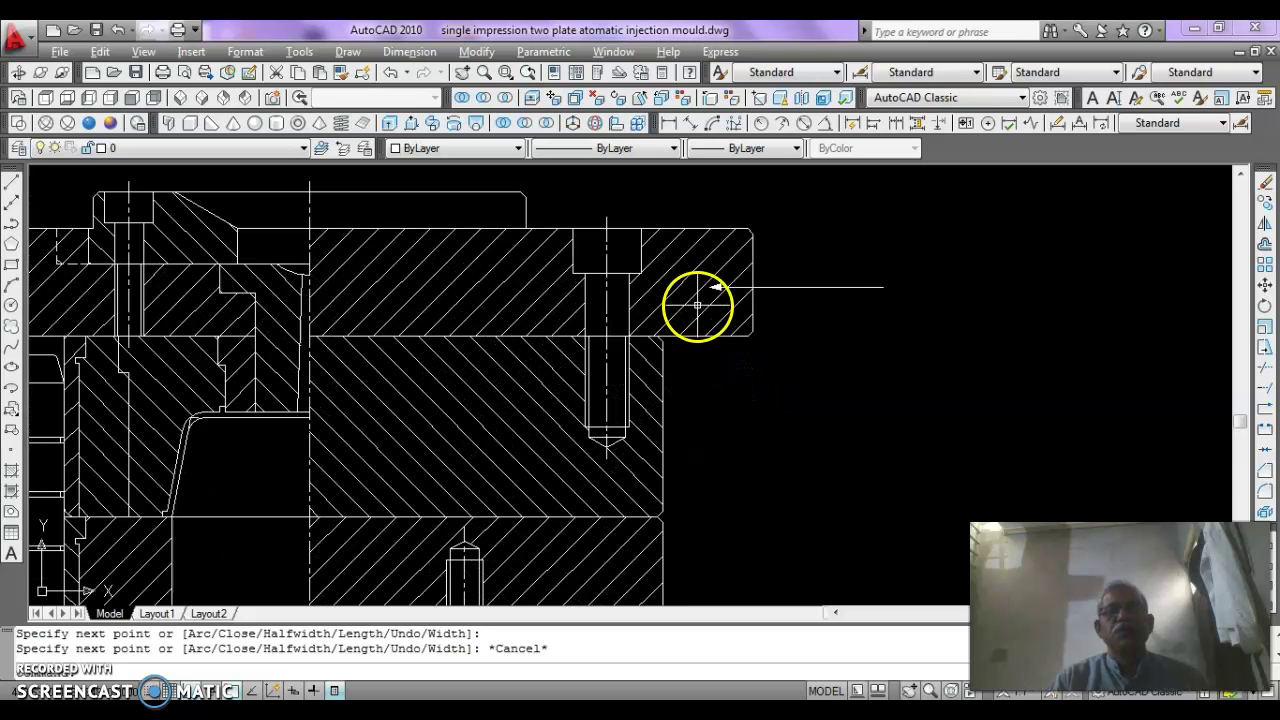
scroll(705, 298, "up", 4)
scroll(716, 310, "down", 4)
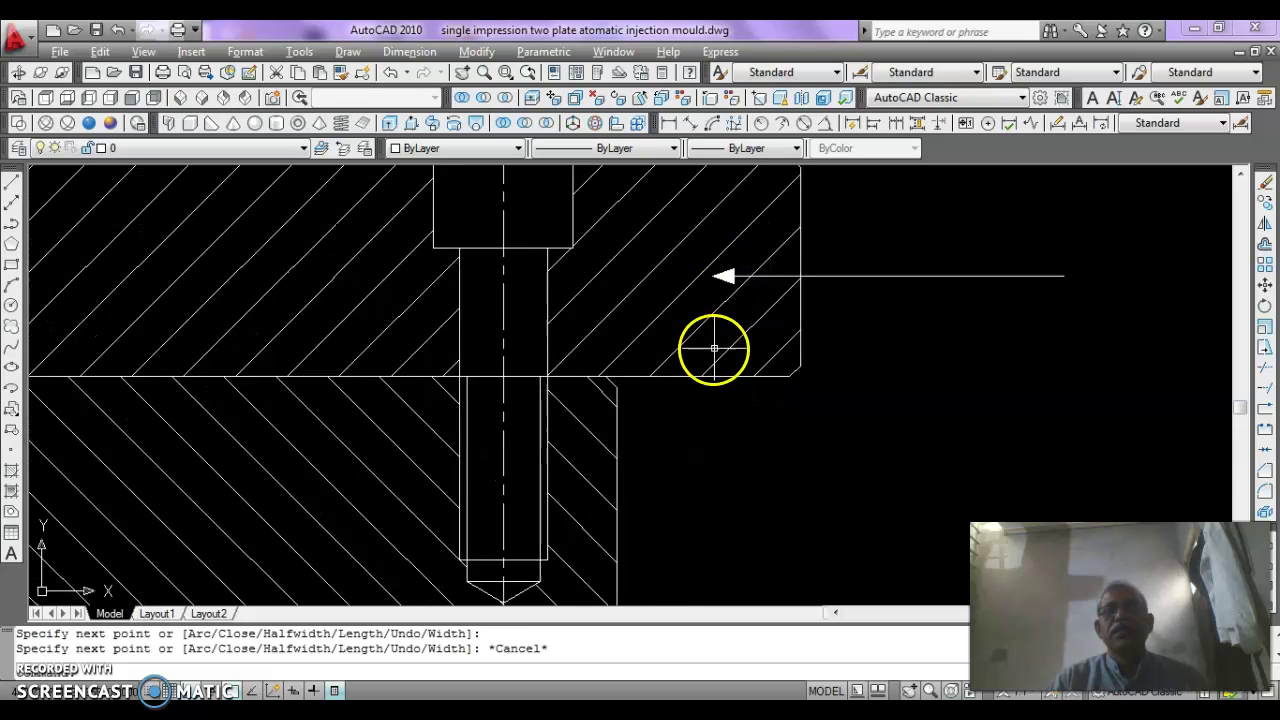
scroll(743, 343, "up", 1)
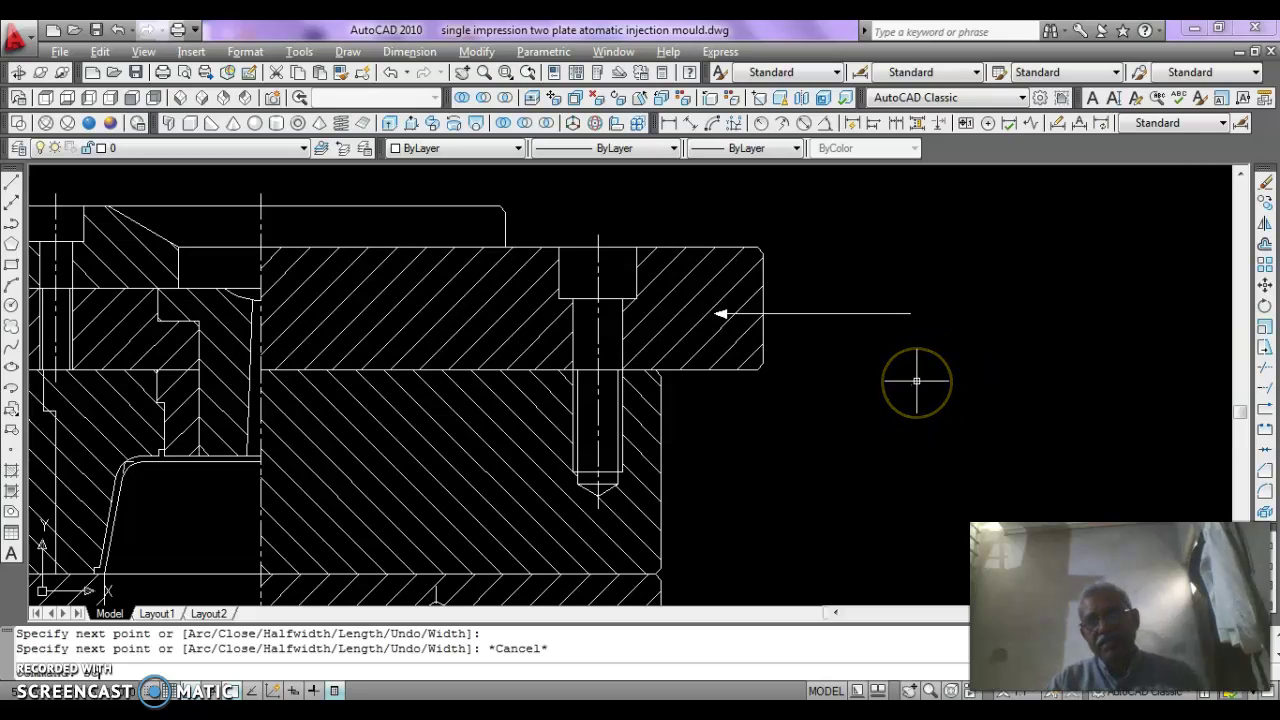
Scale the leader arrow by a factor of 2 using its tip as the base point.
type("sc")
key("Return")
left_click(852, 313)
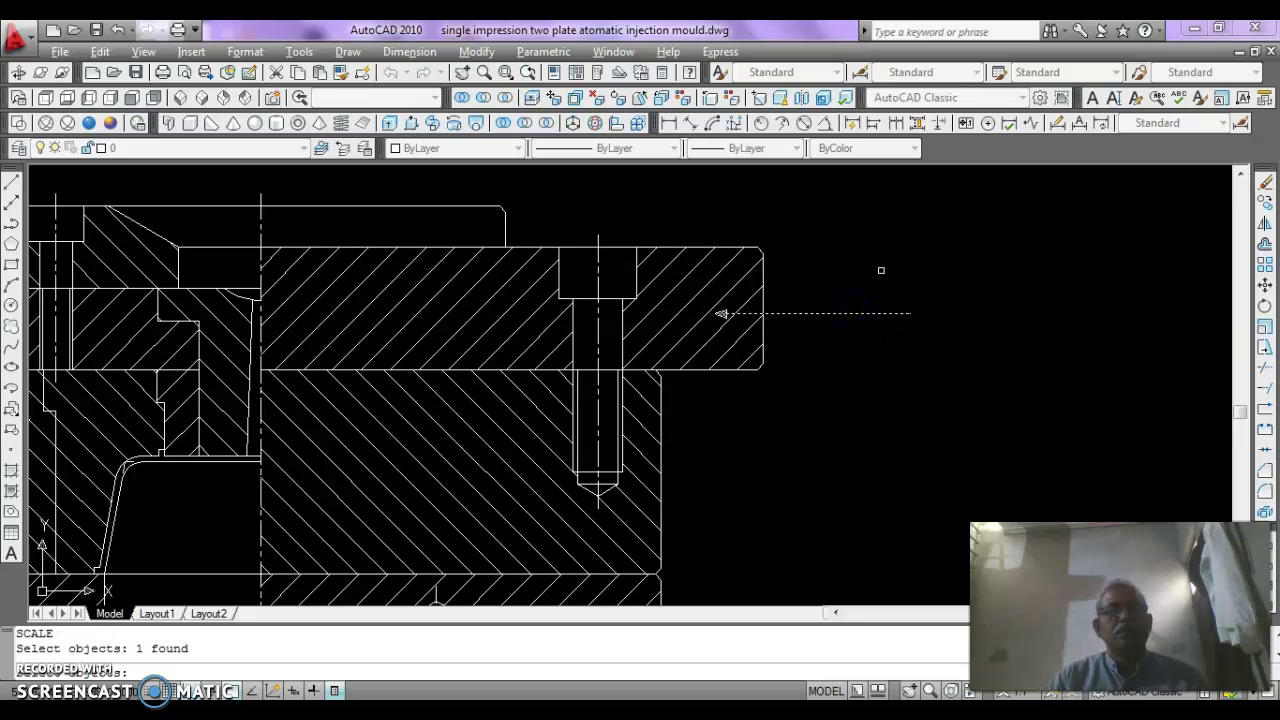
key("Return")
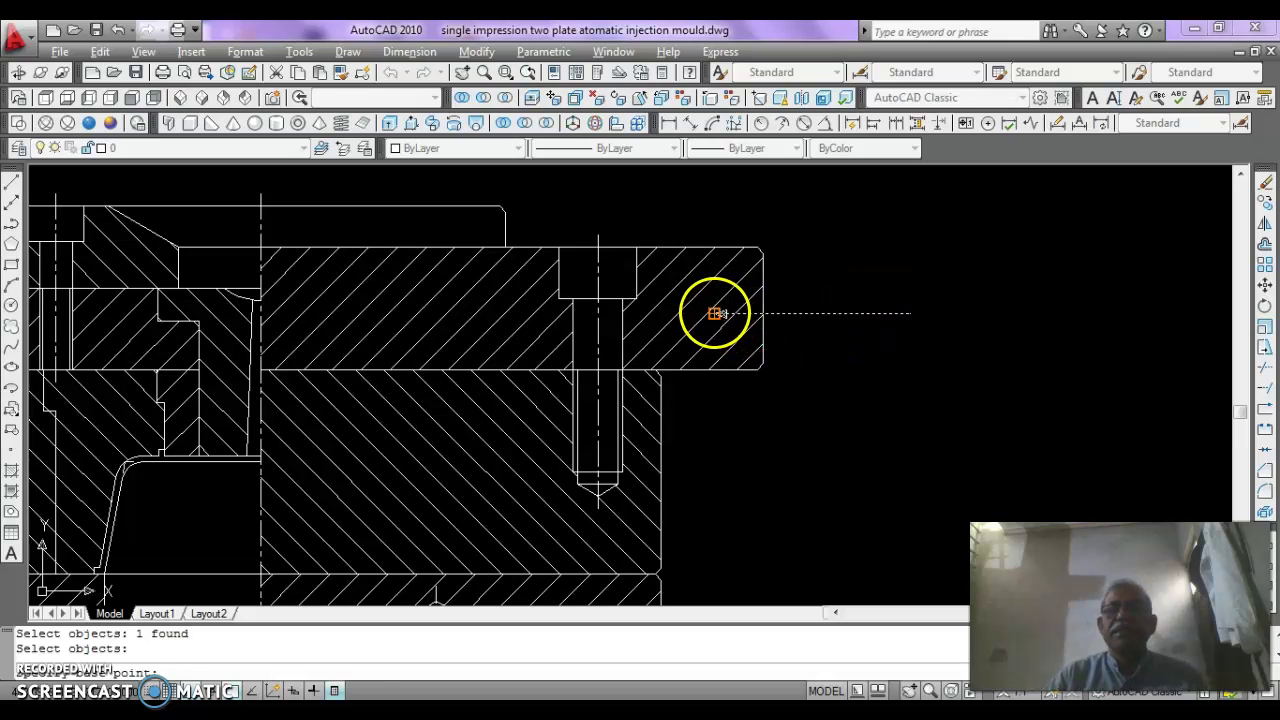
left_click(715, 313)
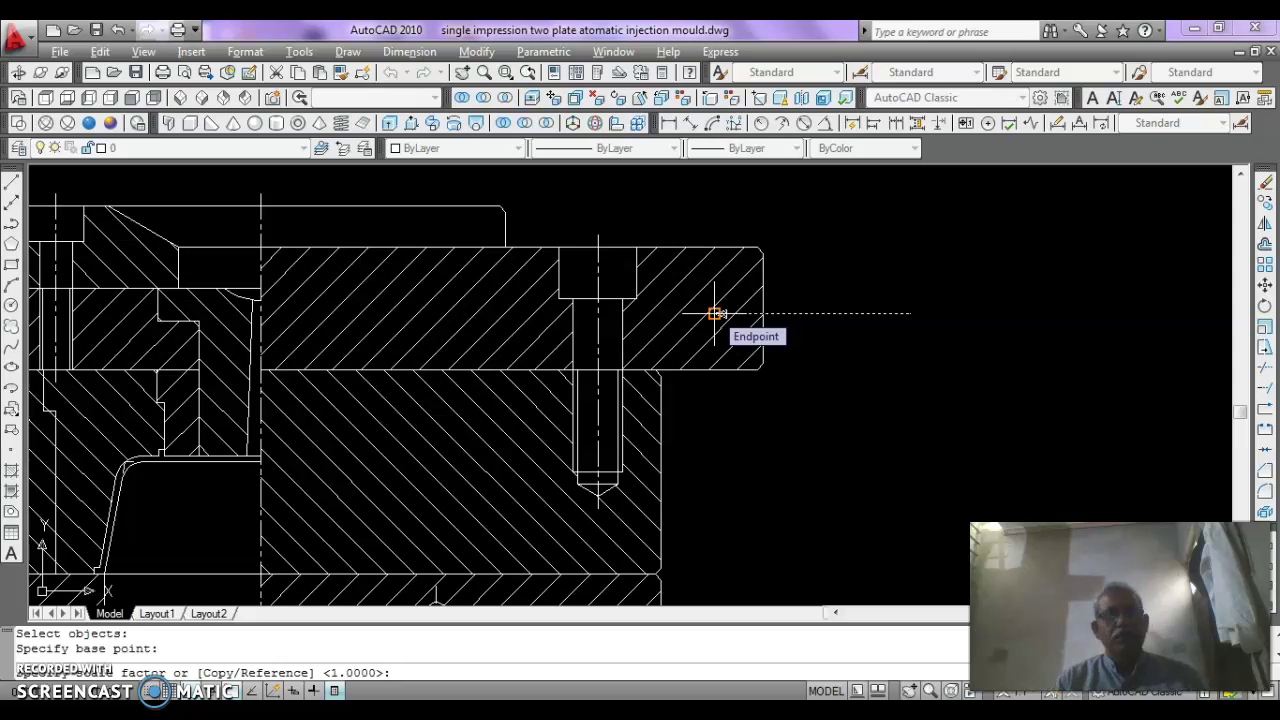
type("2")
key("Return")
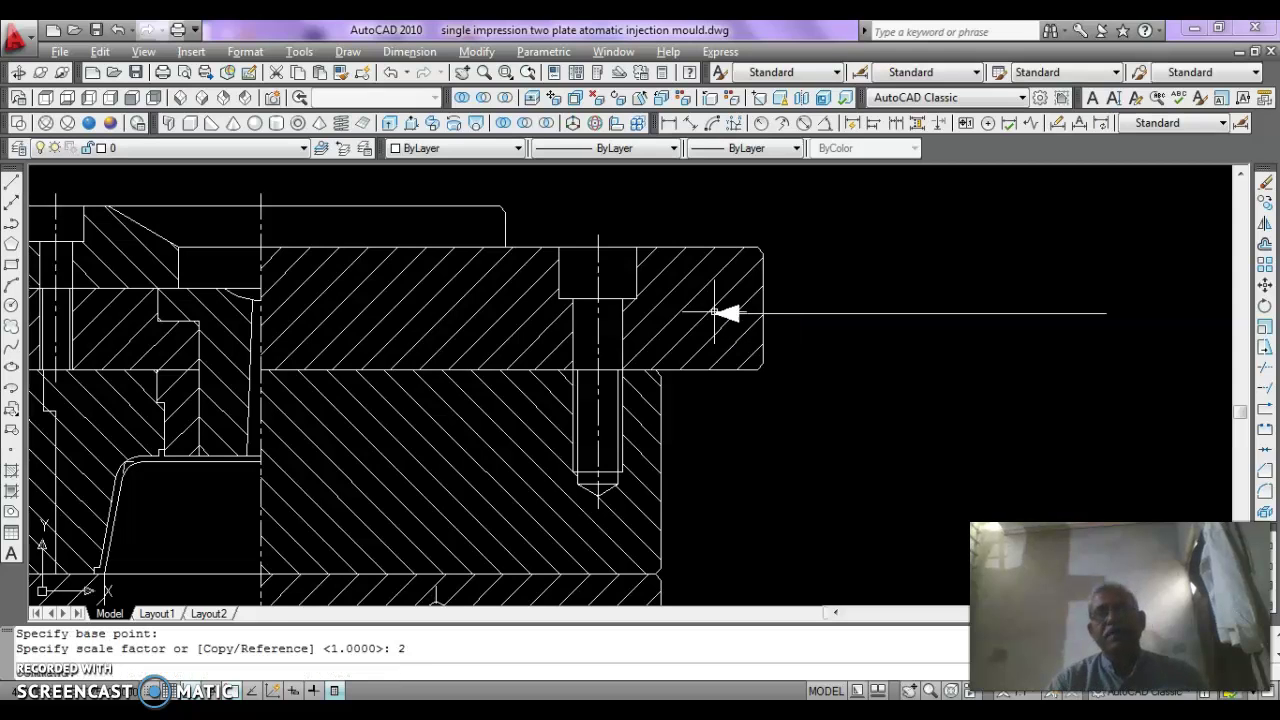
Draw a circle of radius 5 centred on the tail end of the leader arrow.
scroll(800, 322, "down", 4)
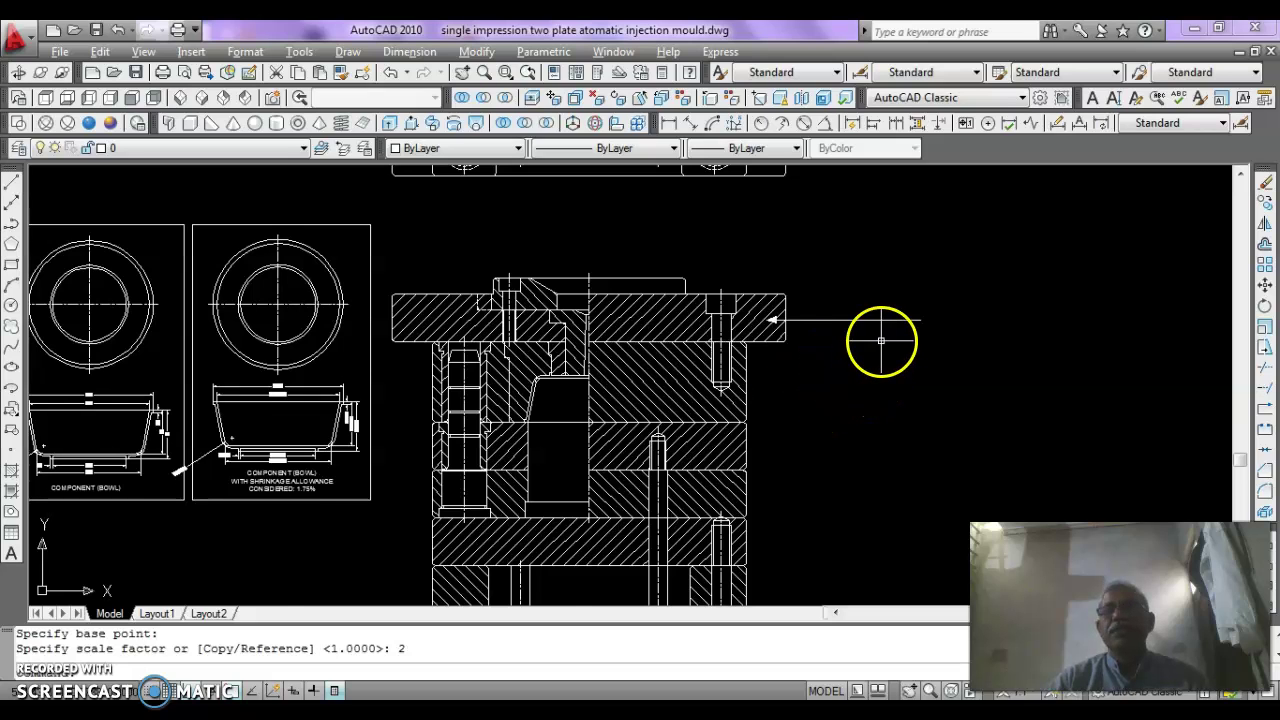
scroll(880, 340, "up", 2)
scroll(881, 341, "down", 5)
scroll(940, 317, "up", 3)
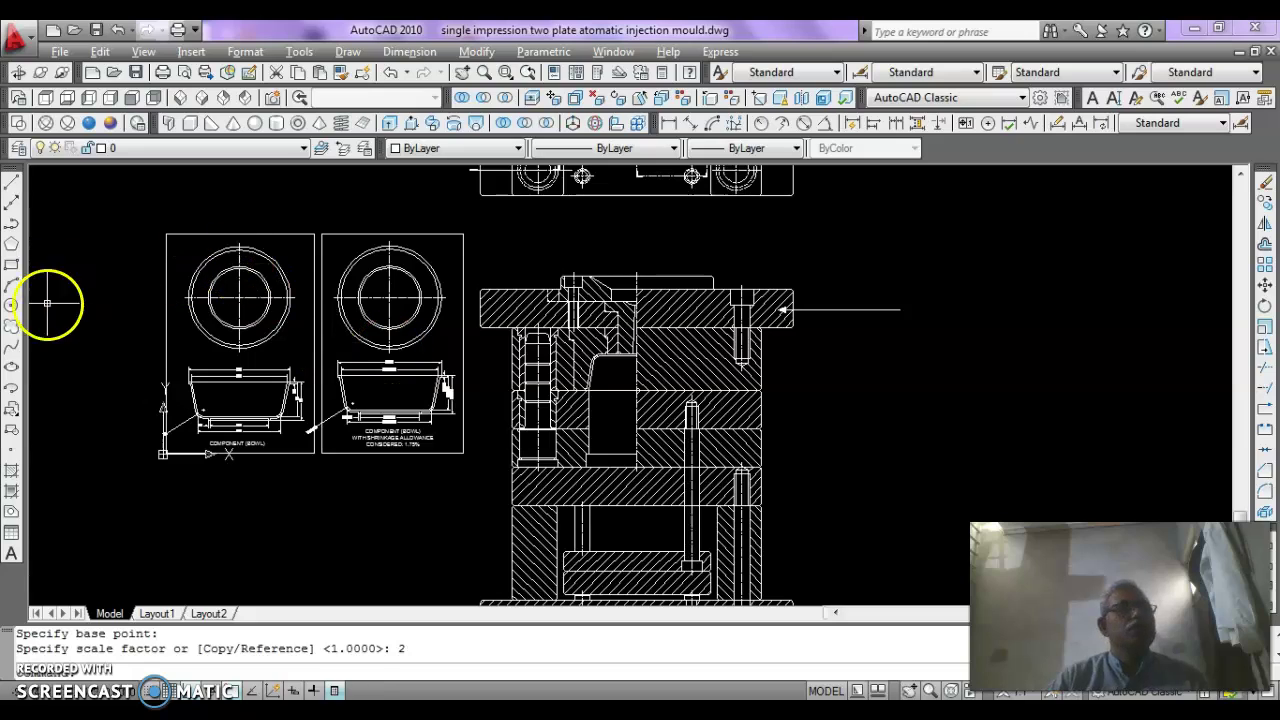
left_click(11, 305)
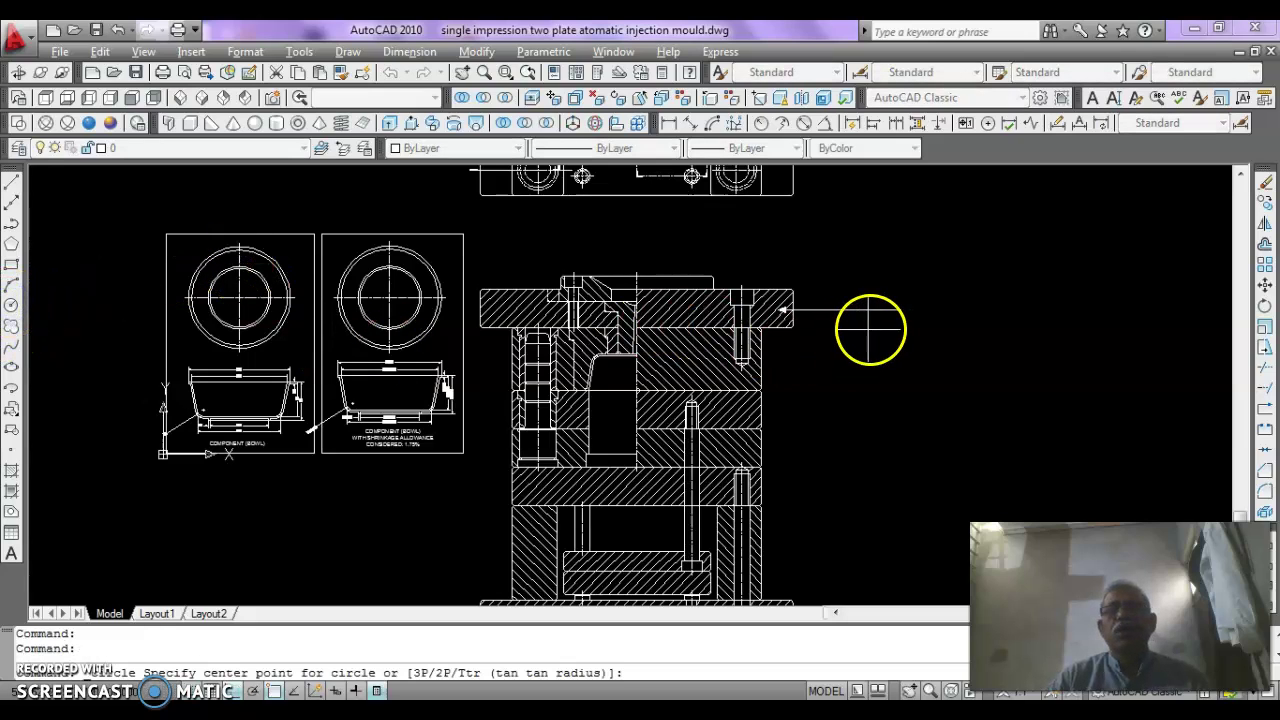
left_click(900, 310)
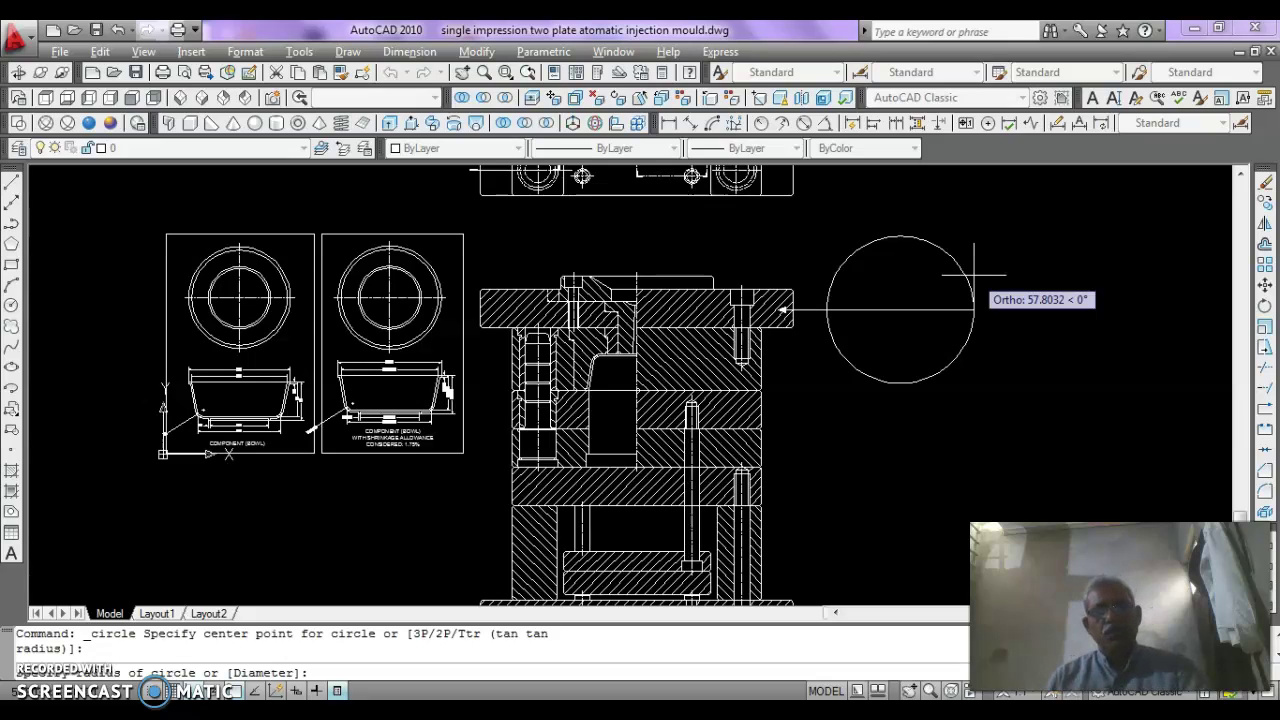
type("5")
key("Return")
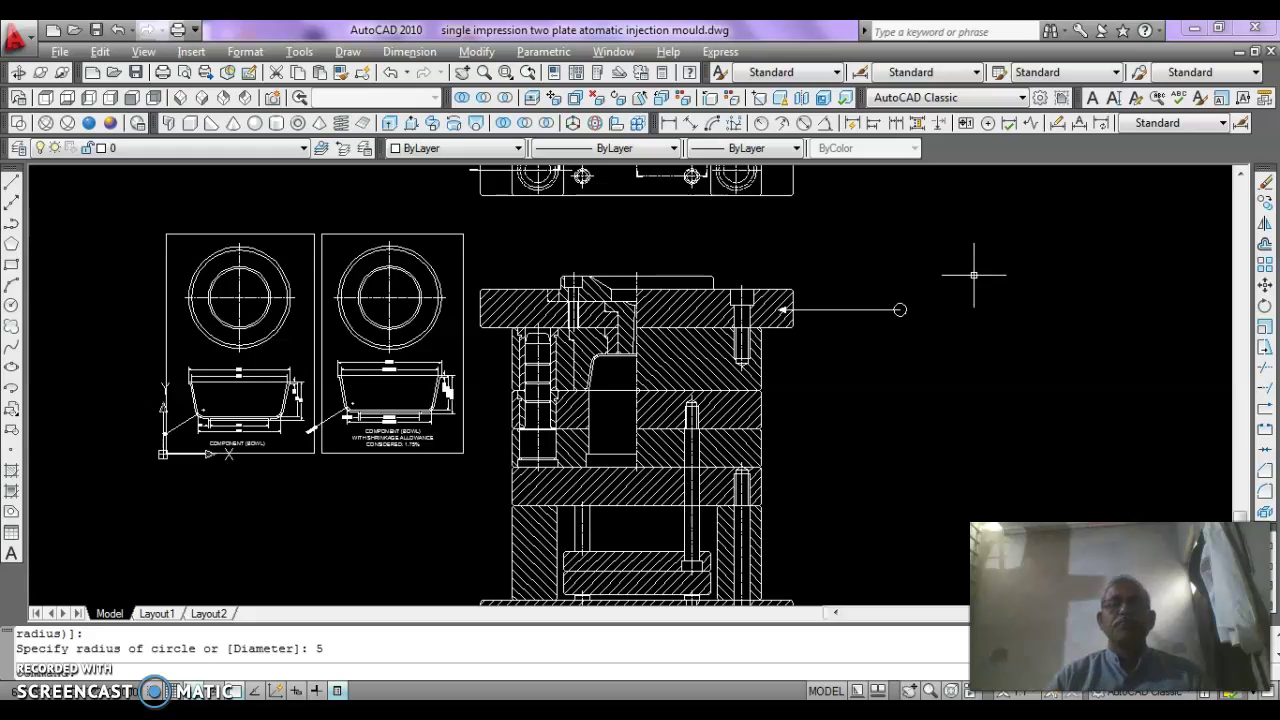
Erase the circle at the tail end of the leader arrow.
scroll(903, 309, "up", 4)
scroll(845, 345, "down", 6)
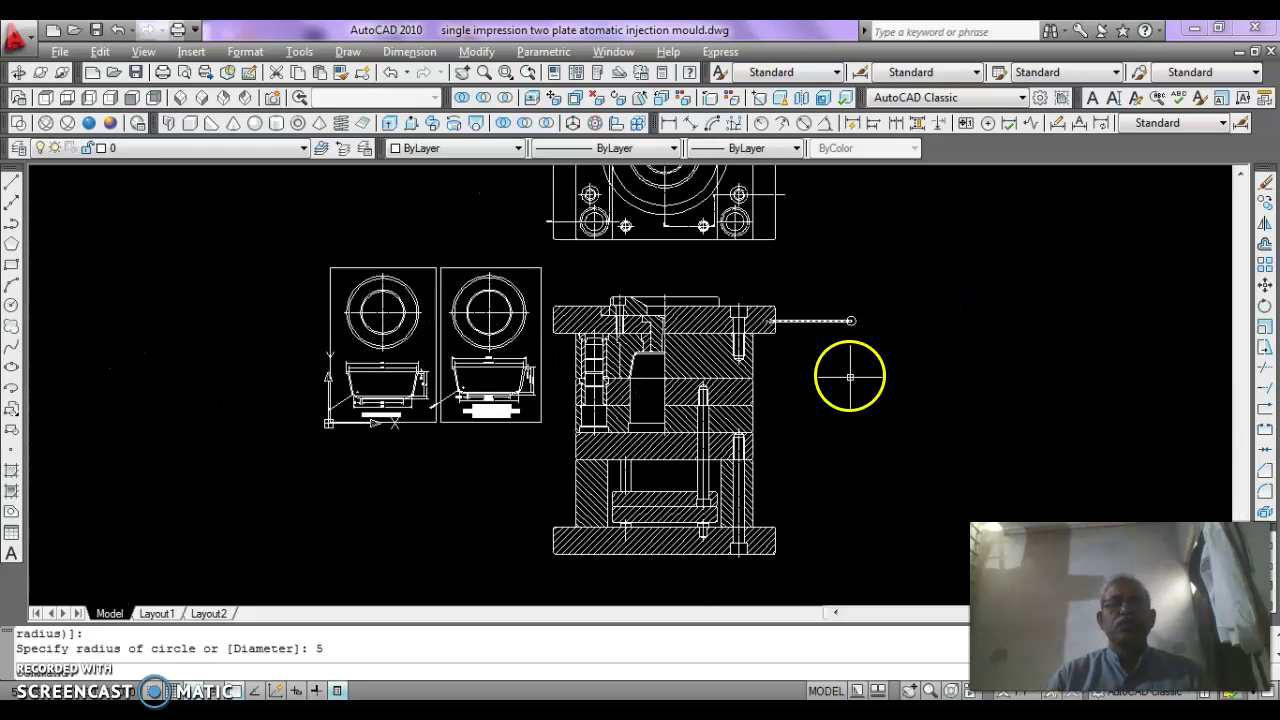
scroll(852, 335, "up", 3)
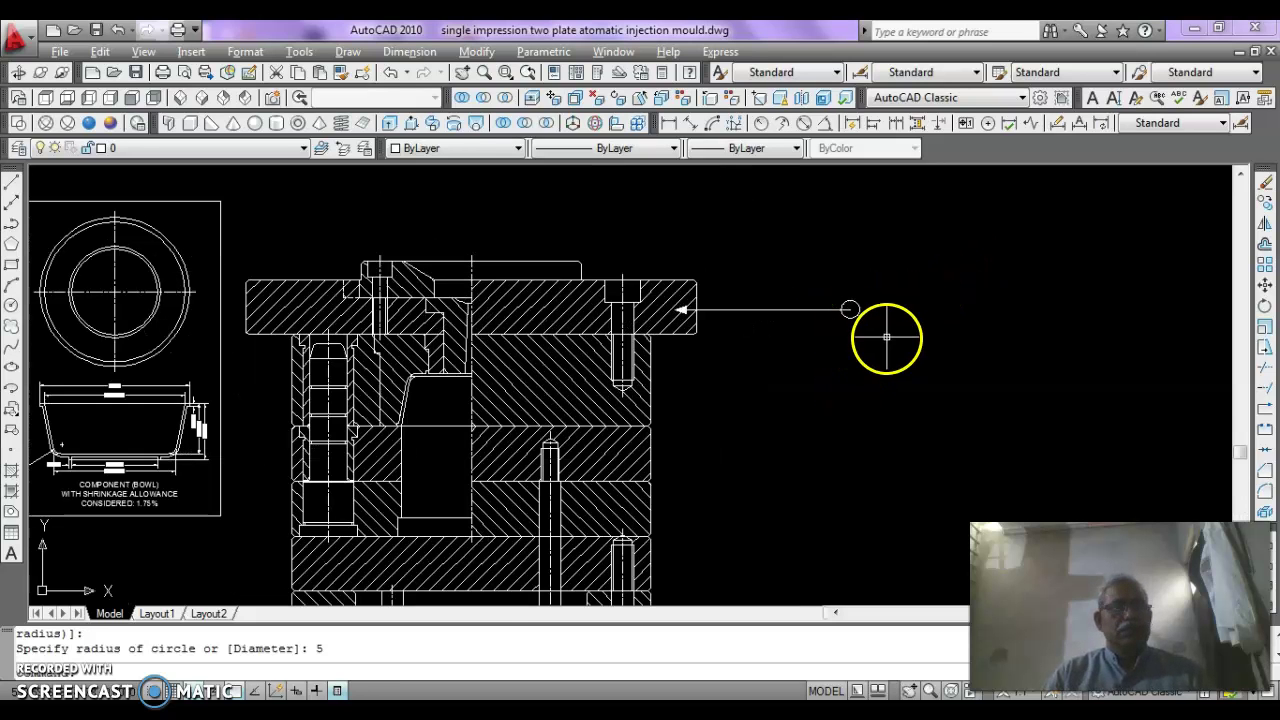
key("Escape")
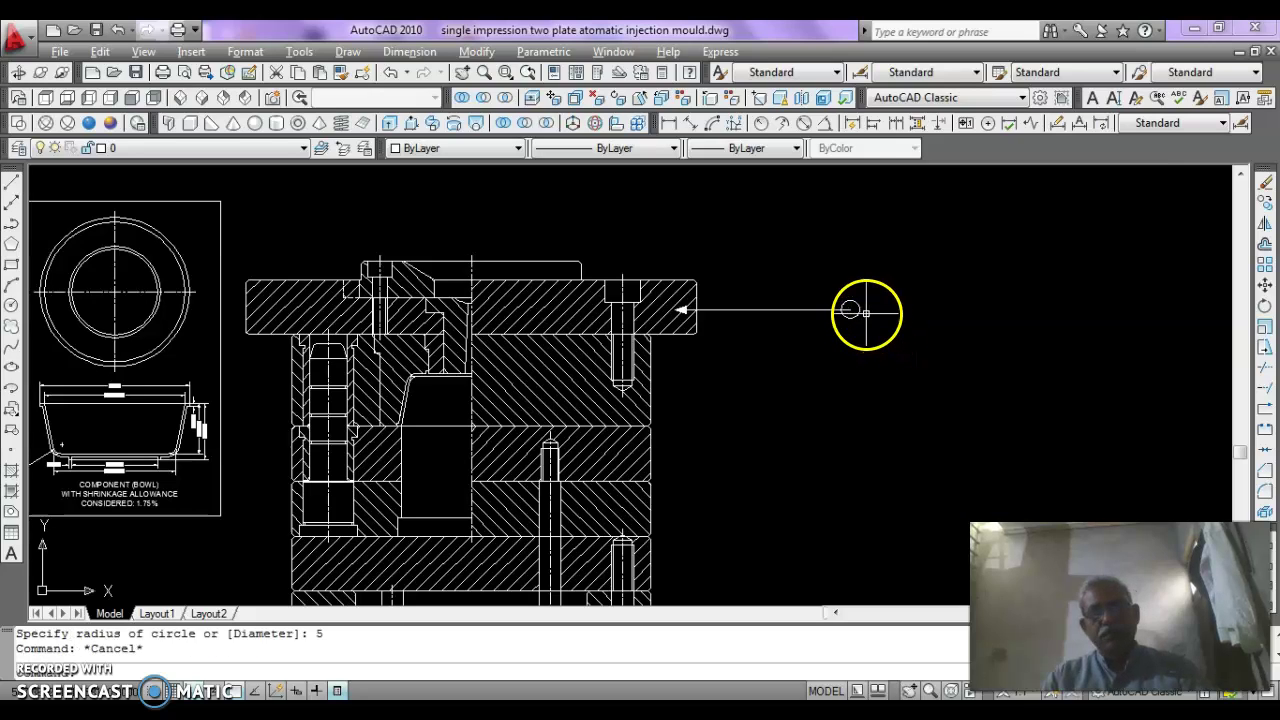
type("e")
key("Return")
left_click(852, 305)
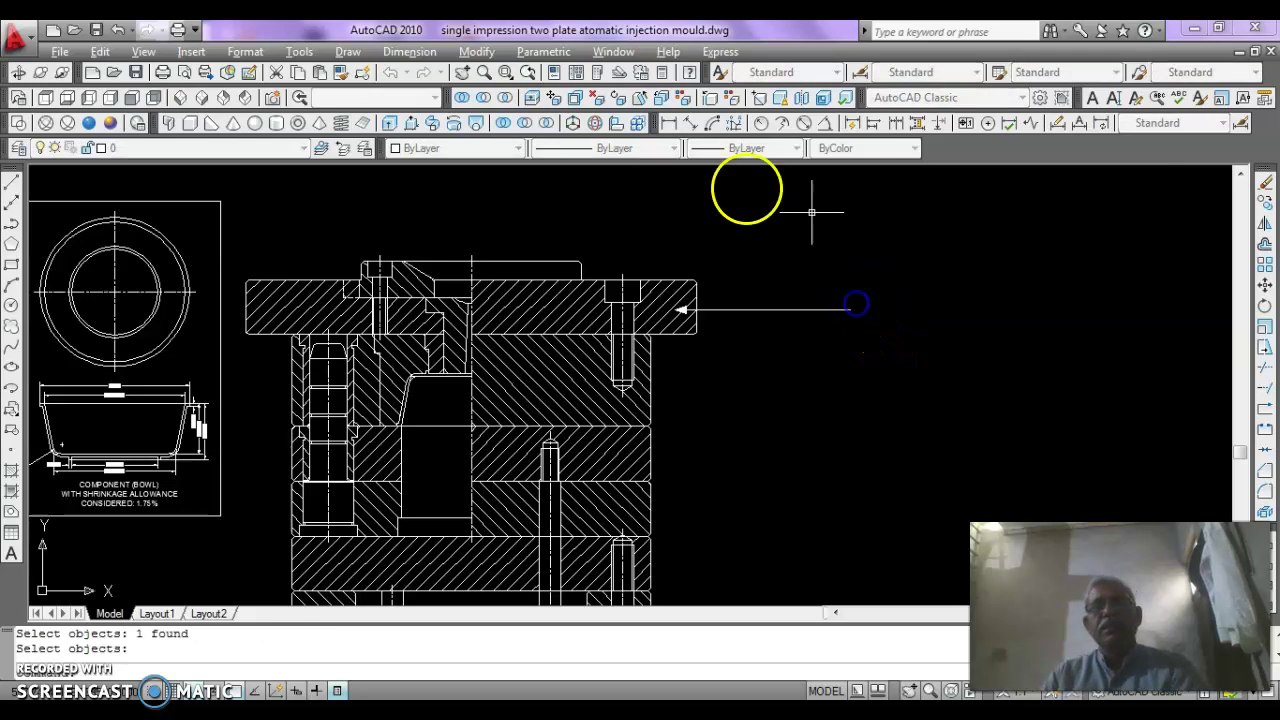
right_click(812, 212)
Draw a circle of radius 7.5 centred on the tail end of the leader arrow.
left_click(11, 305)
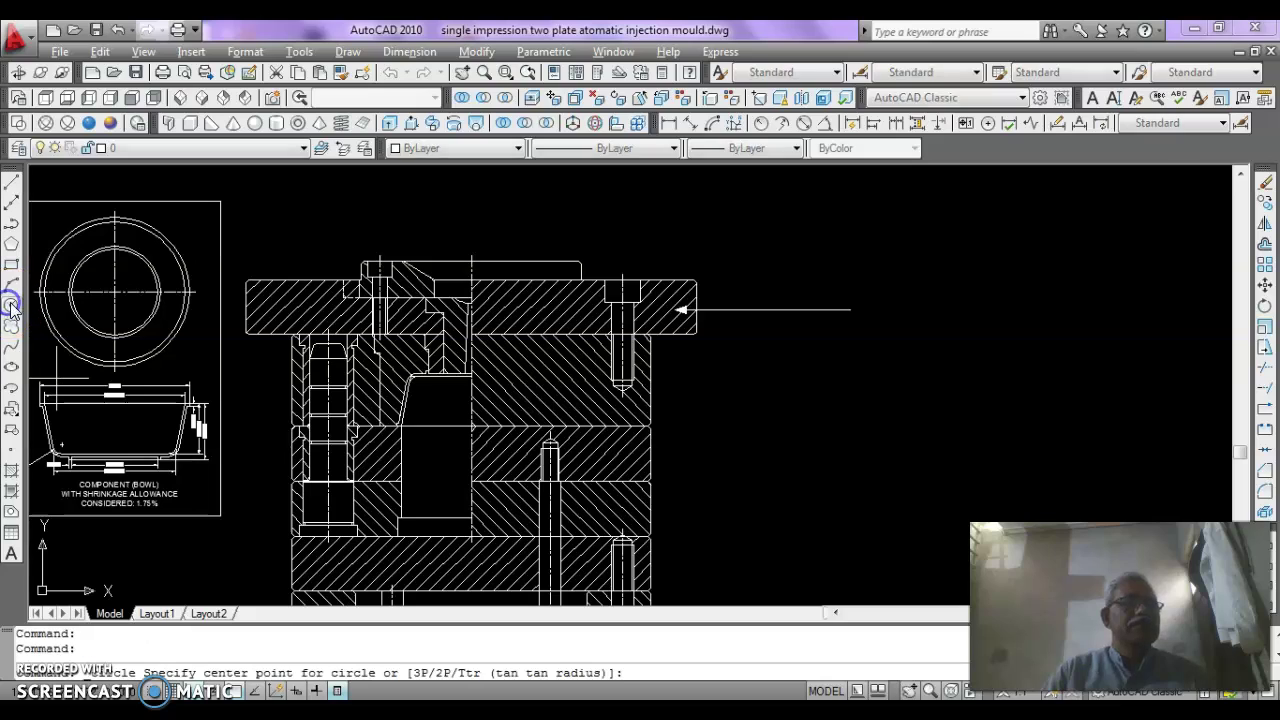
left_click(850, 309)
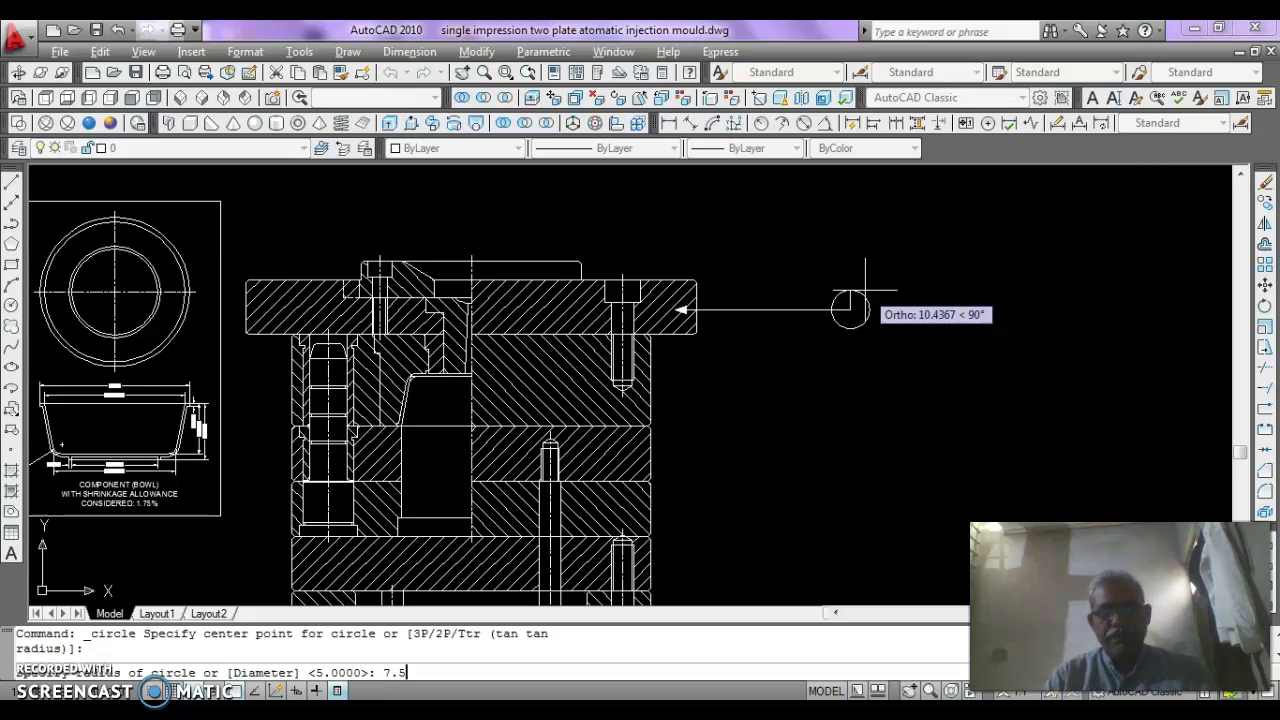
type("7.5")
key("Return")
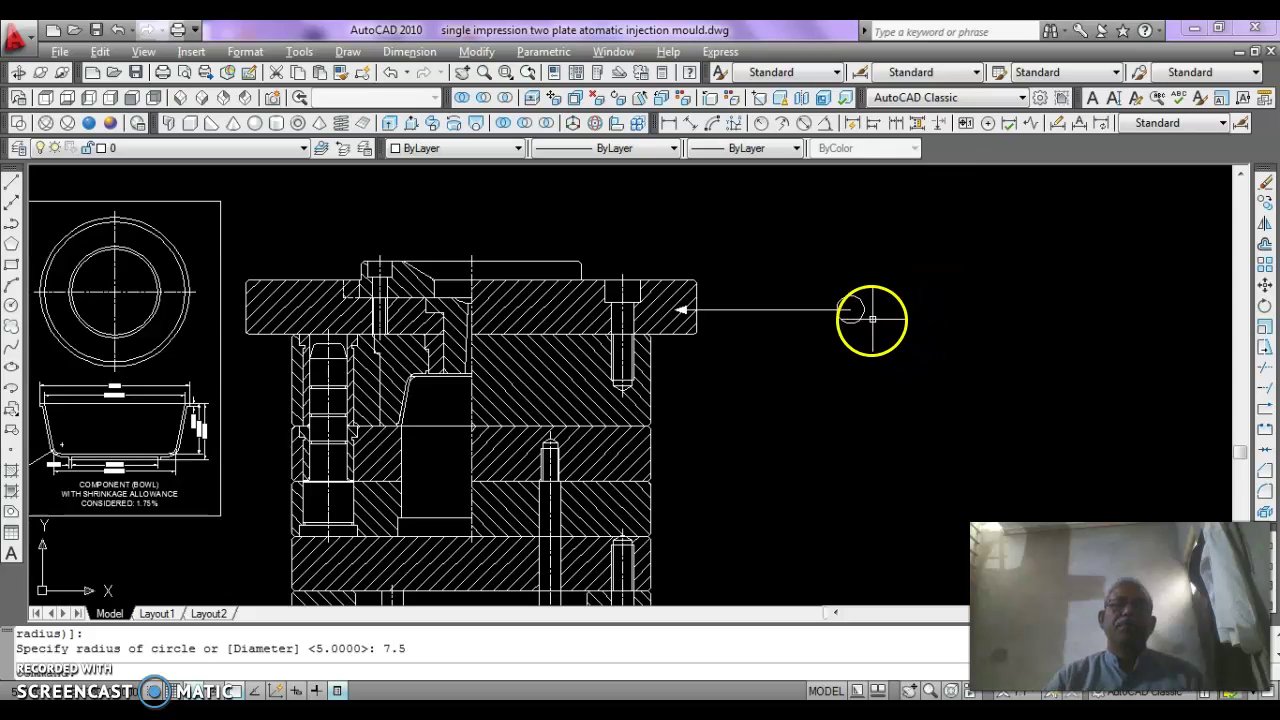
Examine the balloon circle's size against the mould section and the whole drawing.
scroll(866, 314, "up", 3)
scroll(814, 306, "down", 8)
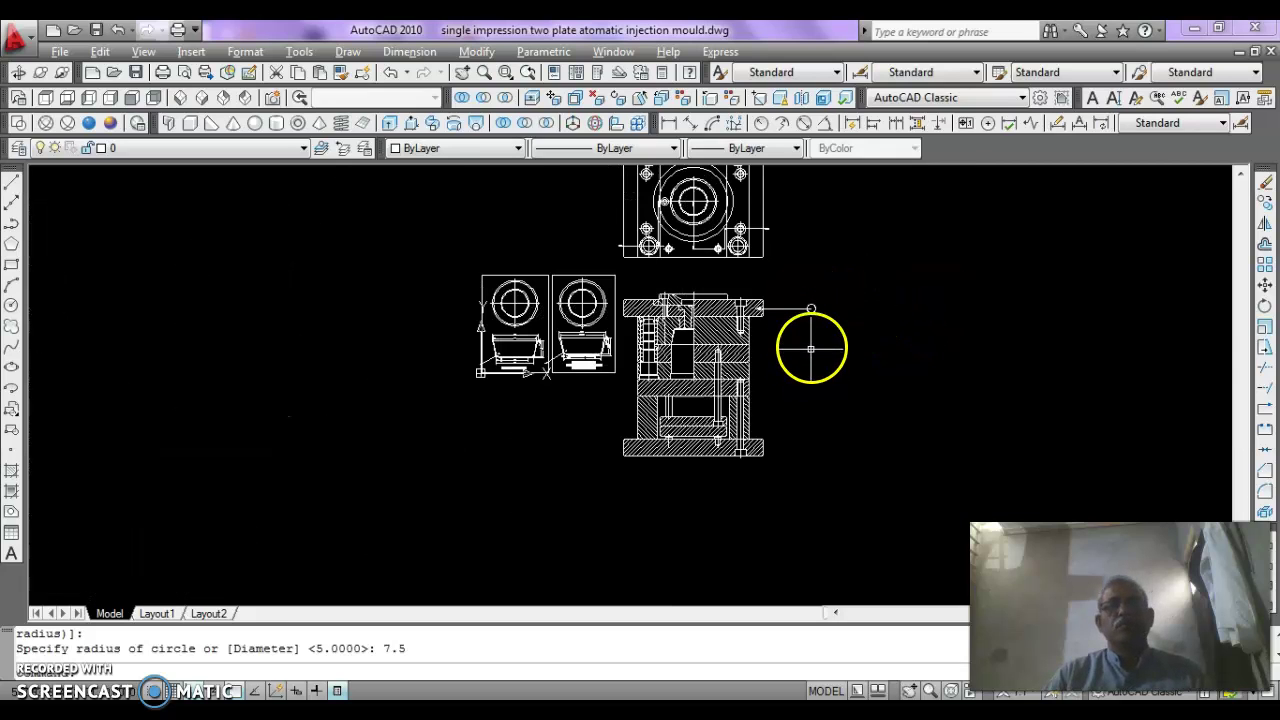
scroll(811, 310, "up", 2)
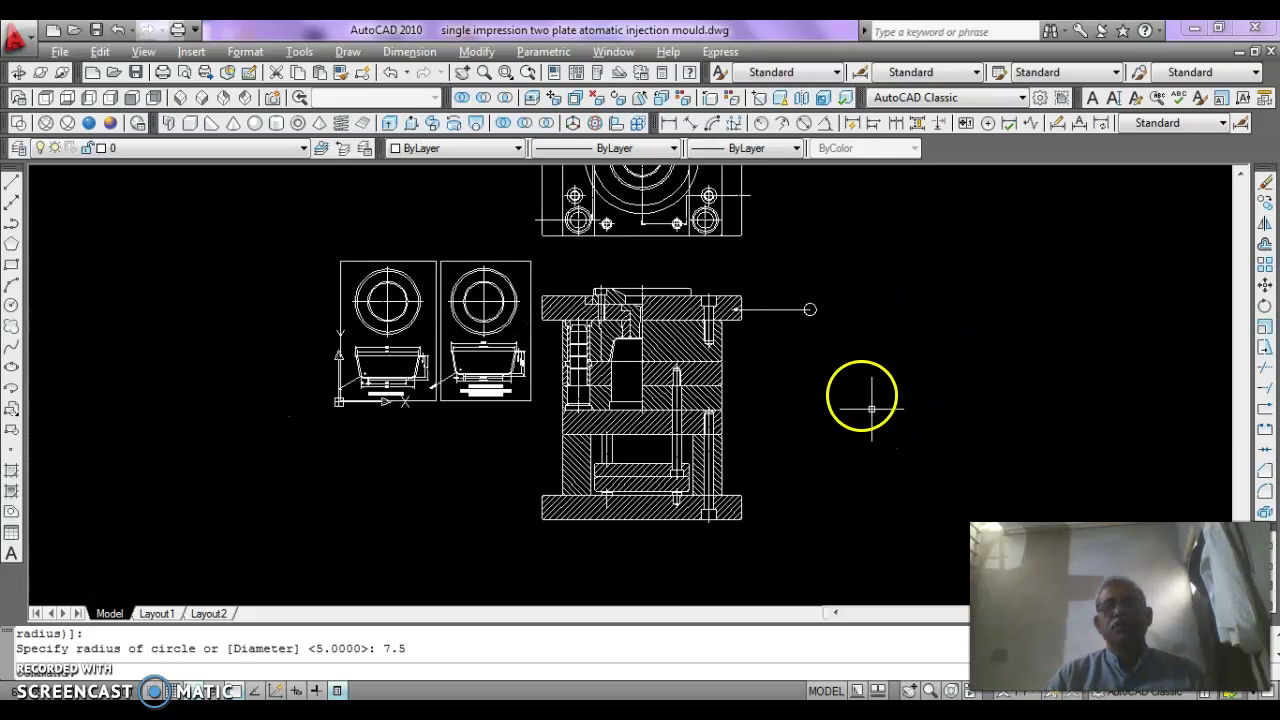
scroll(752, 320, "up", 3)
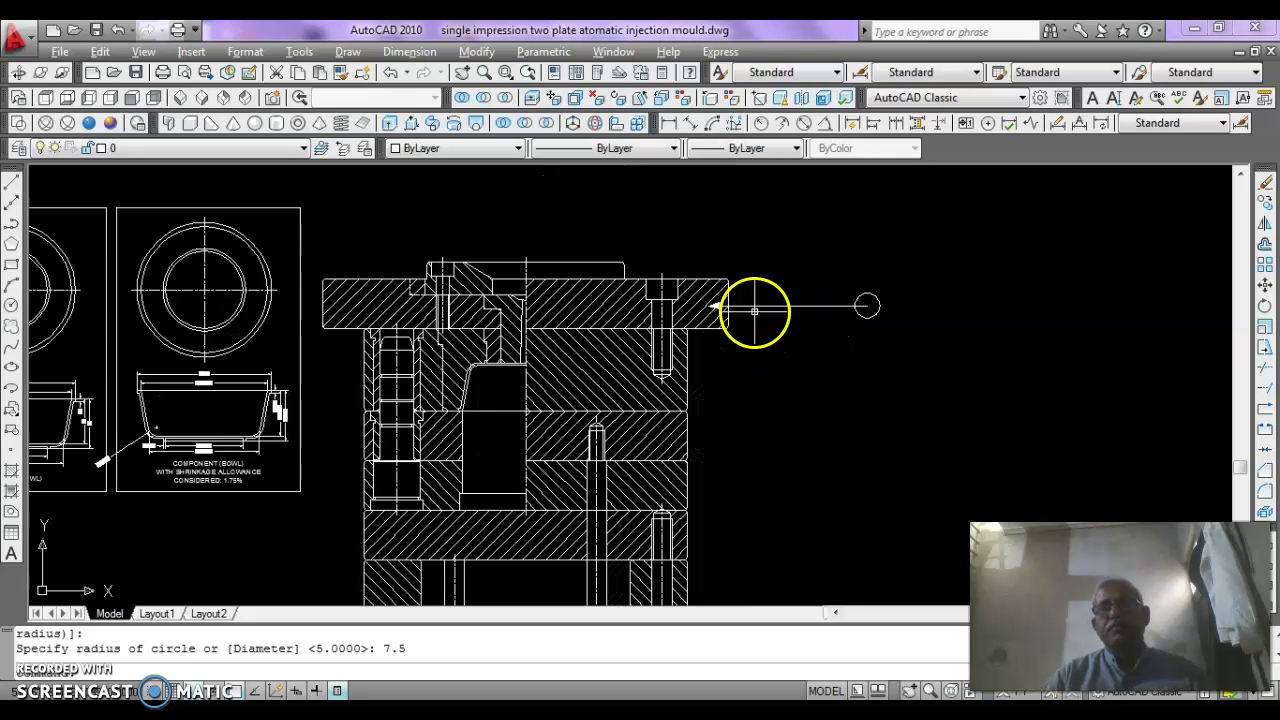
scroll(749, 329, "down", 6)
scroll(774, 320, "up", 3)
scroll(774, 320, "up", 3)
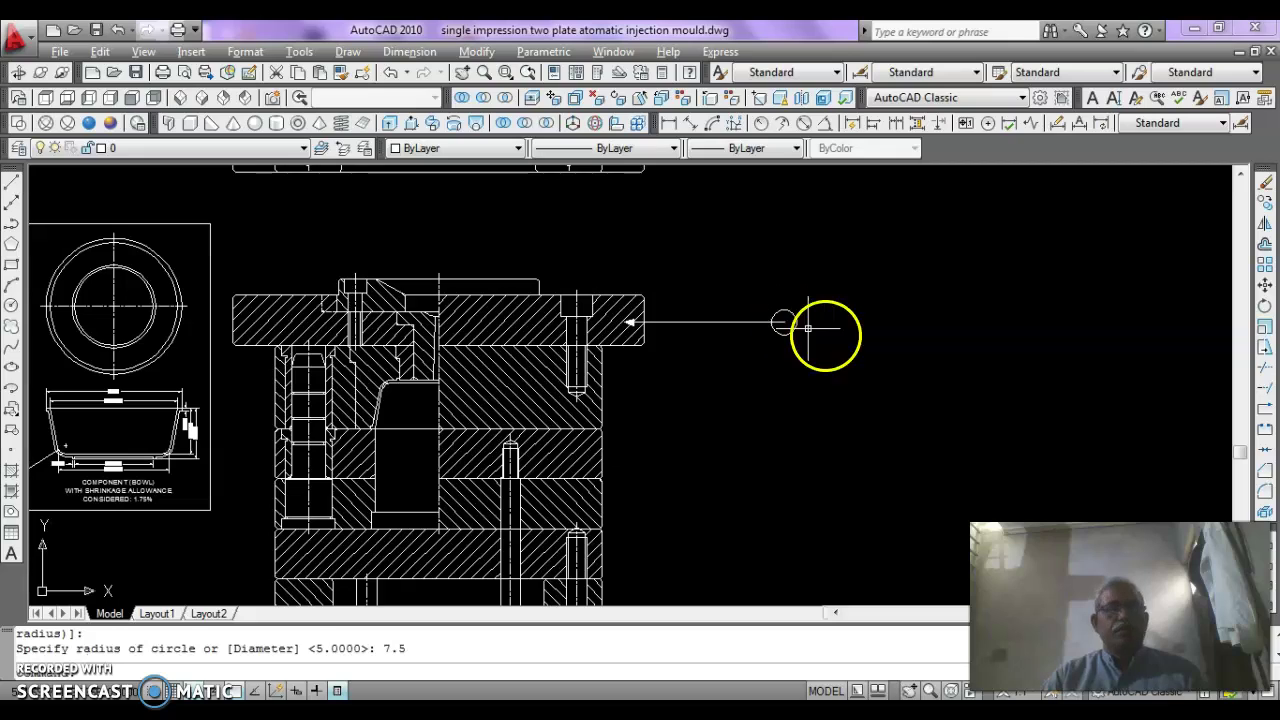
key("Escape")
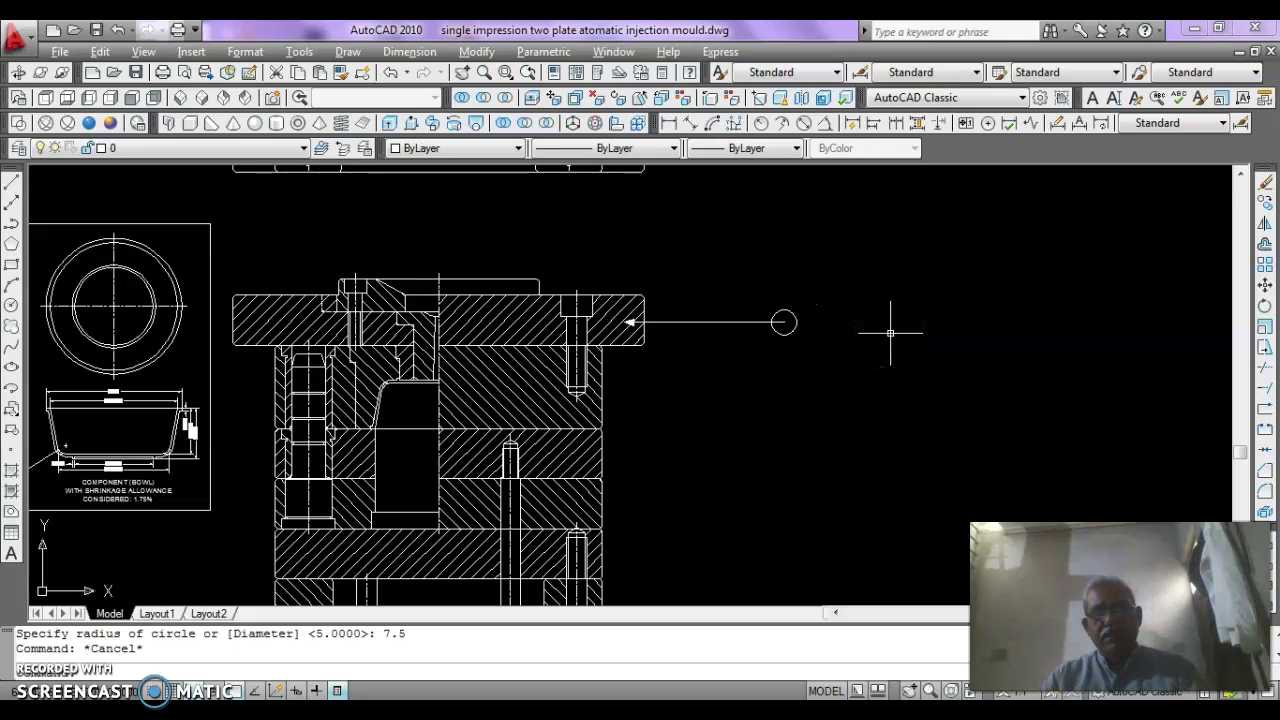
Offset the balloon circle outward by 2.5.
type("o")
key("Return")
type("2")
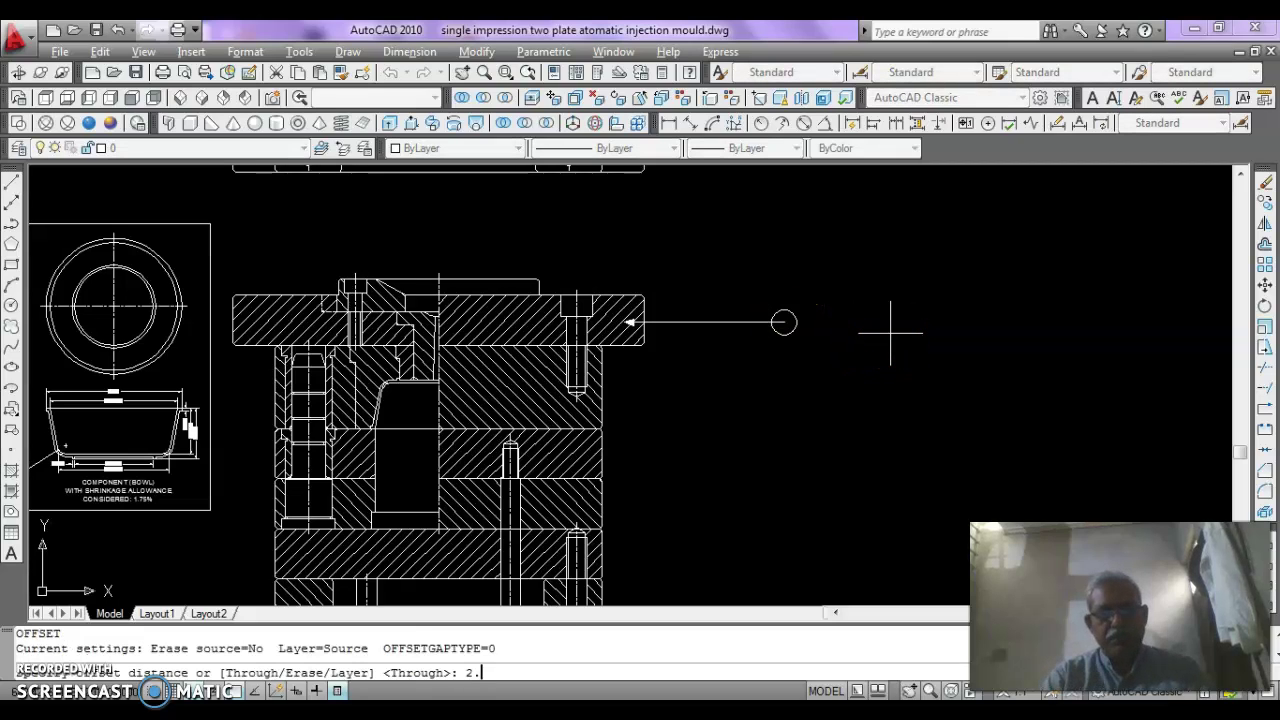
type(".5")
key("Return")
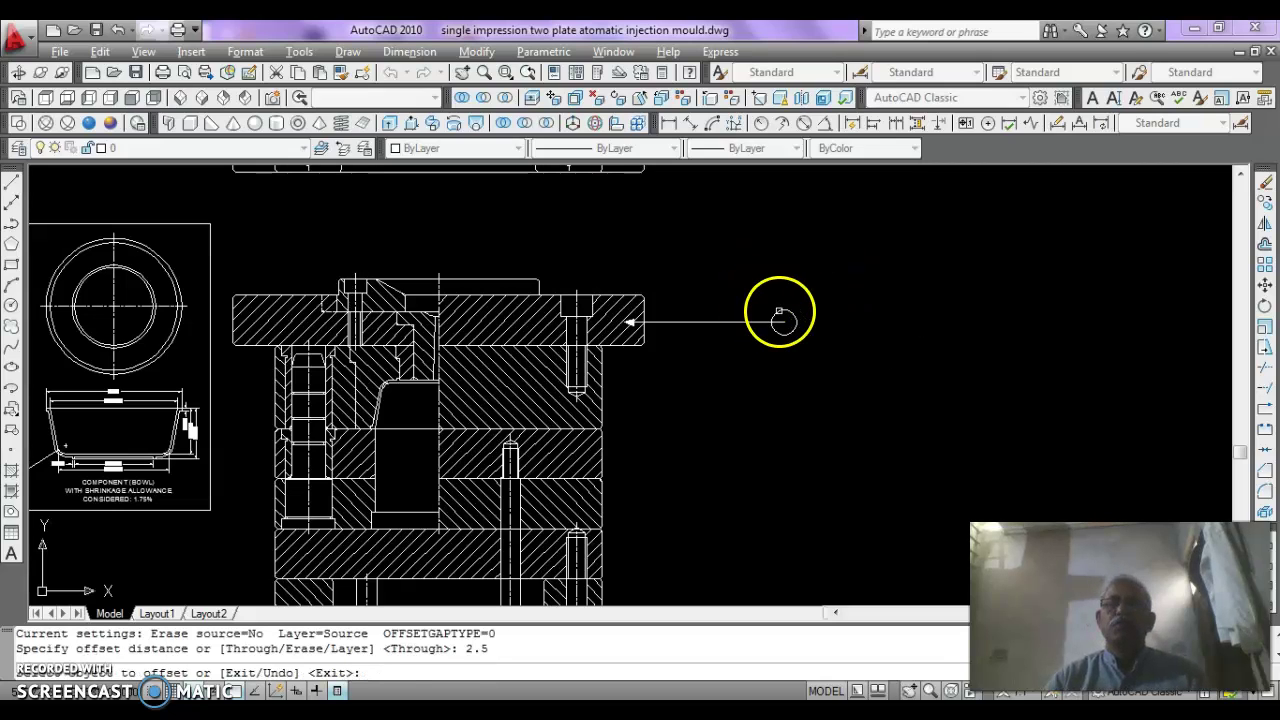
left_click(788, 318)
scroll(811, 320, "up", 3)
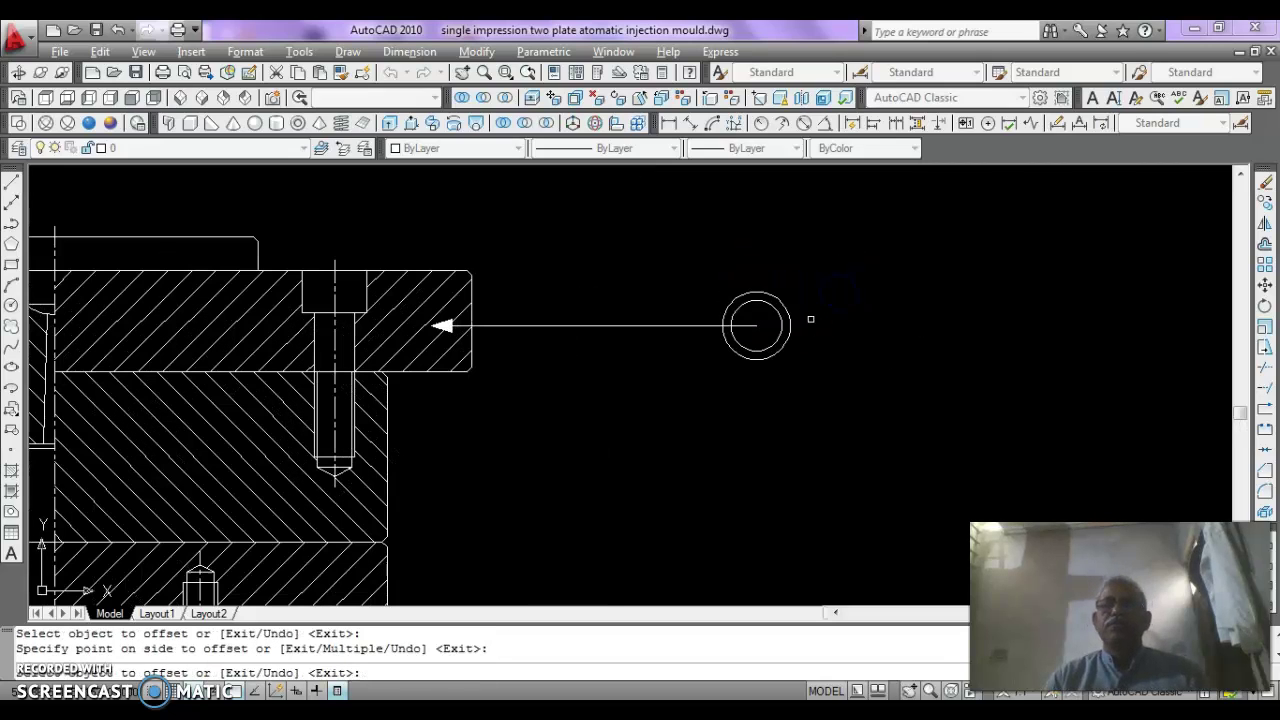
key("Escape")
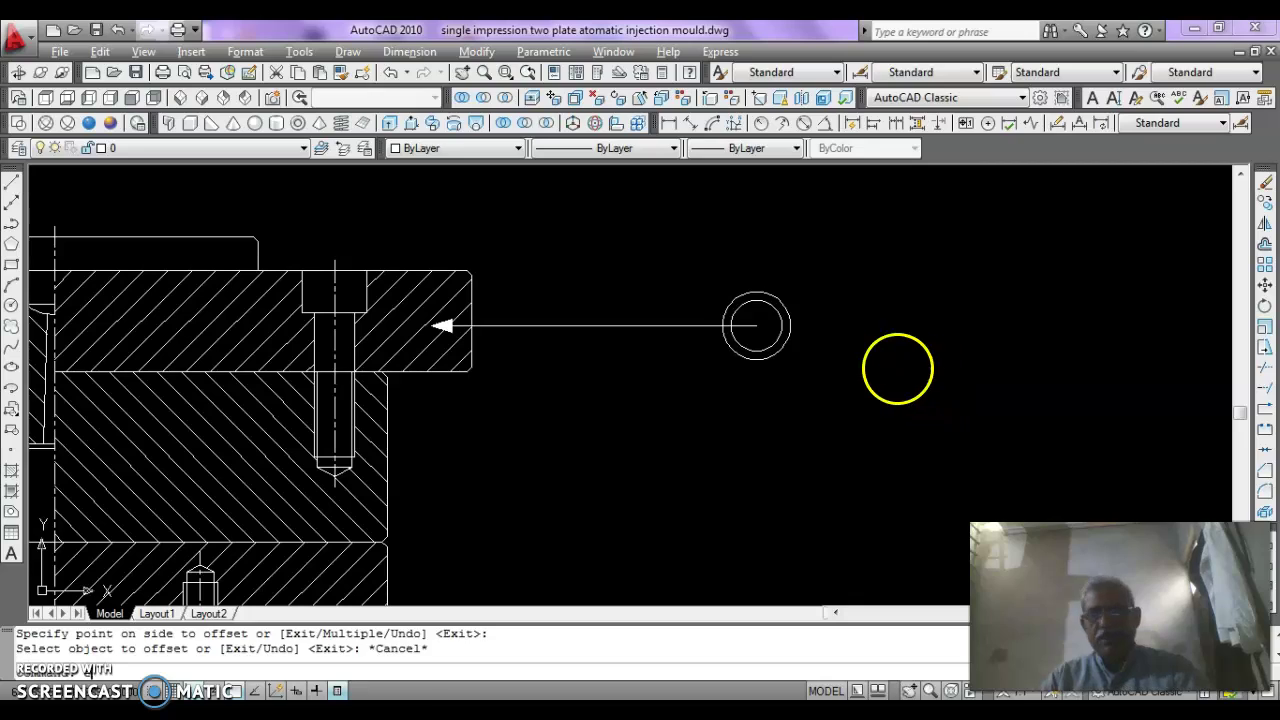
Erase the inner of the two concentric circles at the leader's tail end.
type("e")
key("Return")
left_click(760, 306)
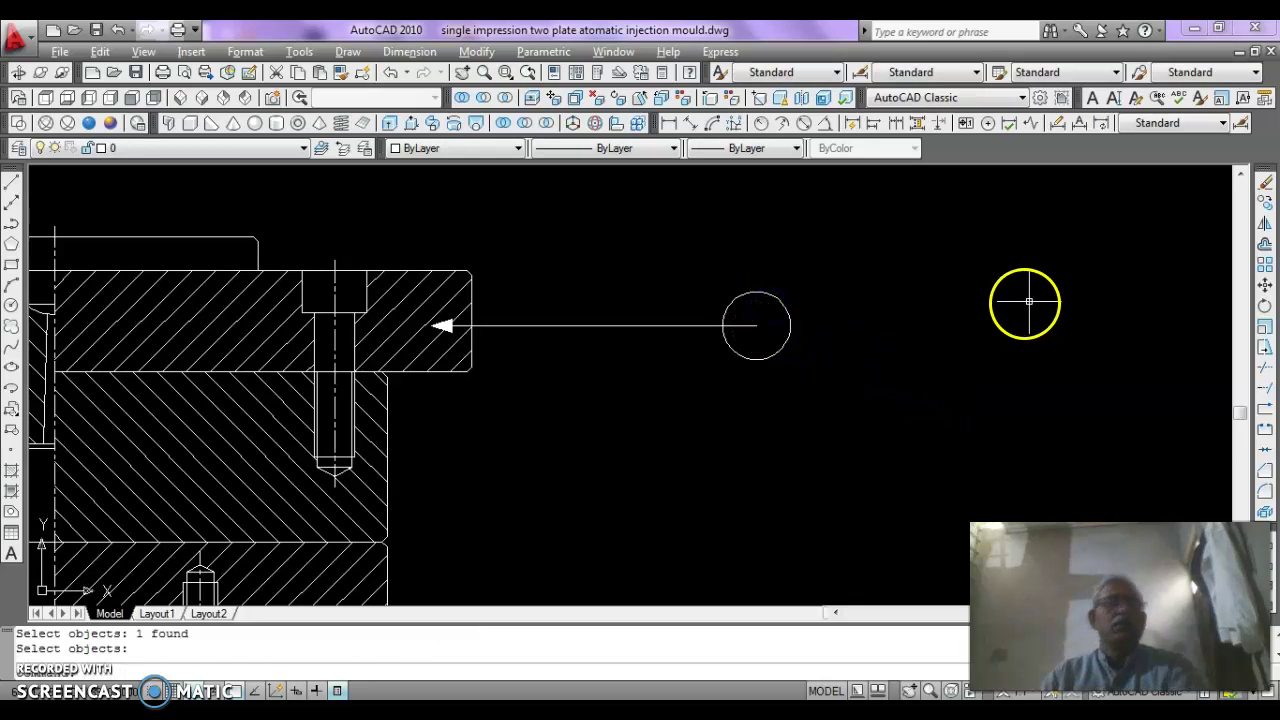
key("Escape")
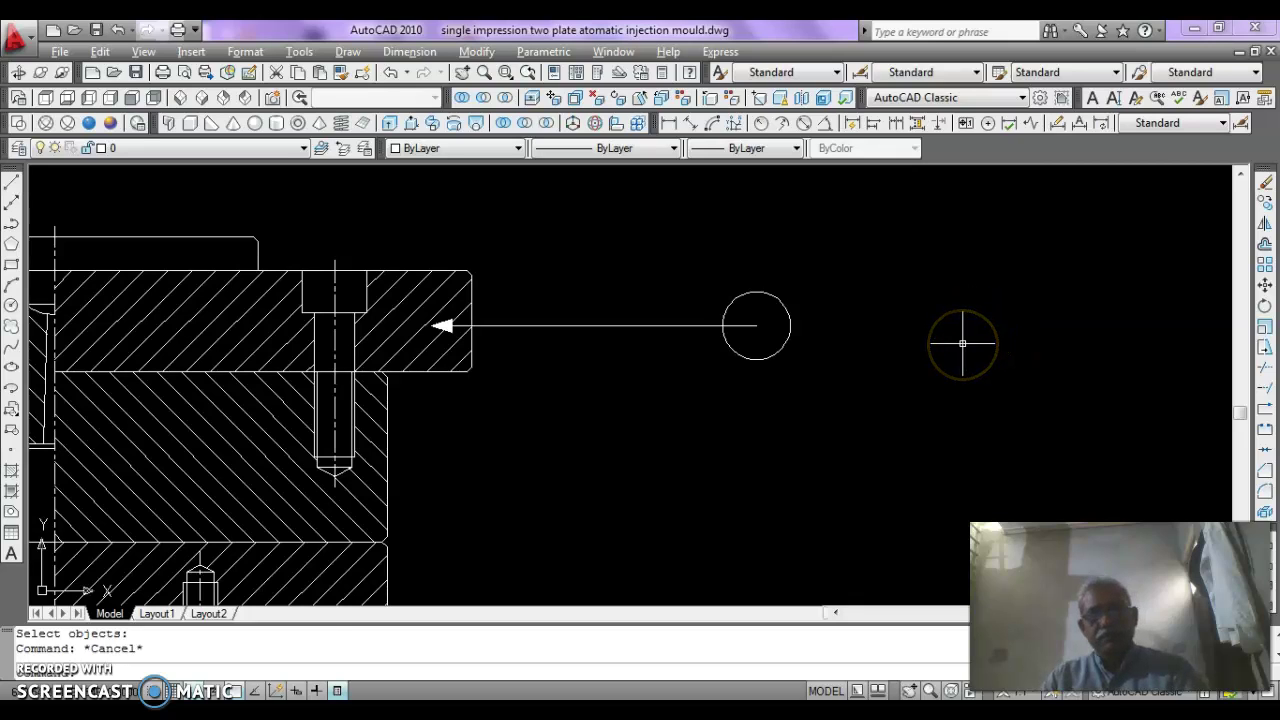
Trim the part of the leader line that lies inside the balloon circle.
type("tr")
key("Return")
key("Return")
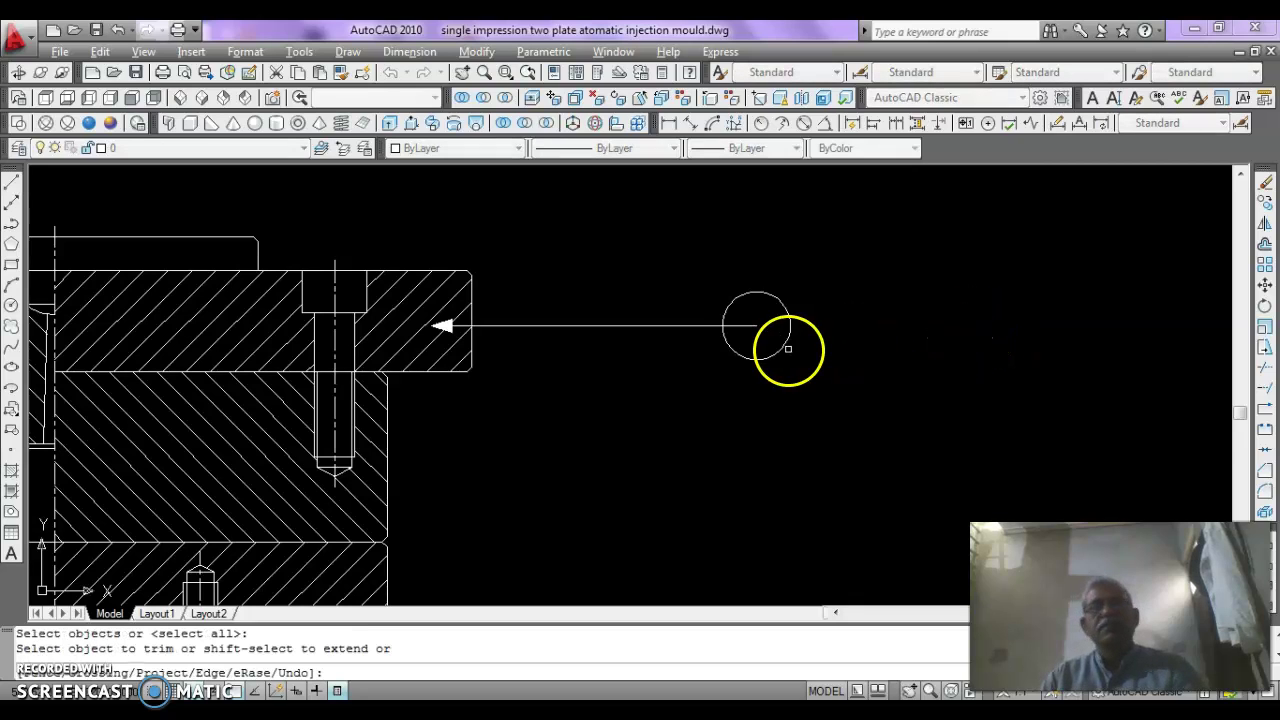
left_click(743, 325)
scroll(754, 323, "down", 4)
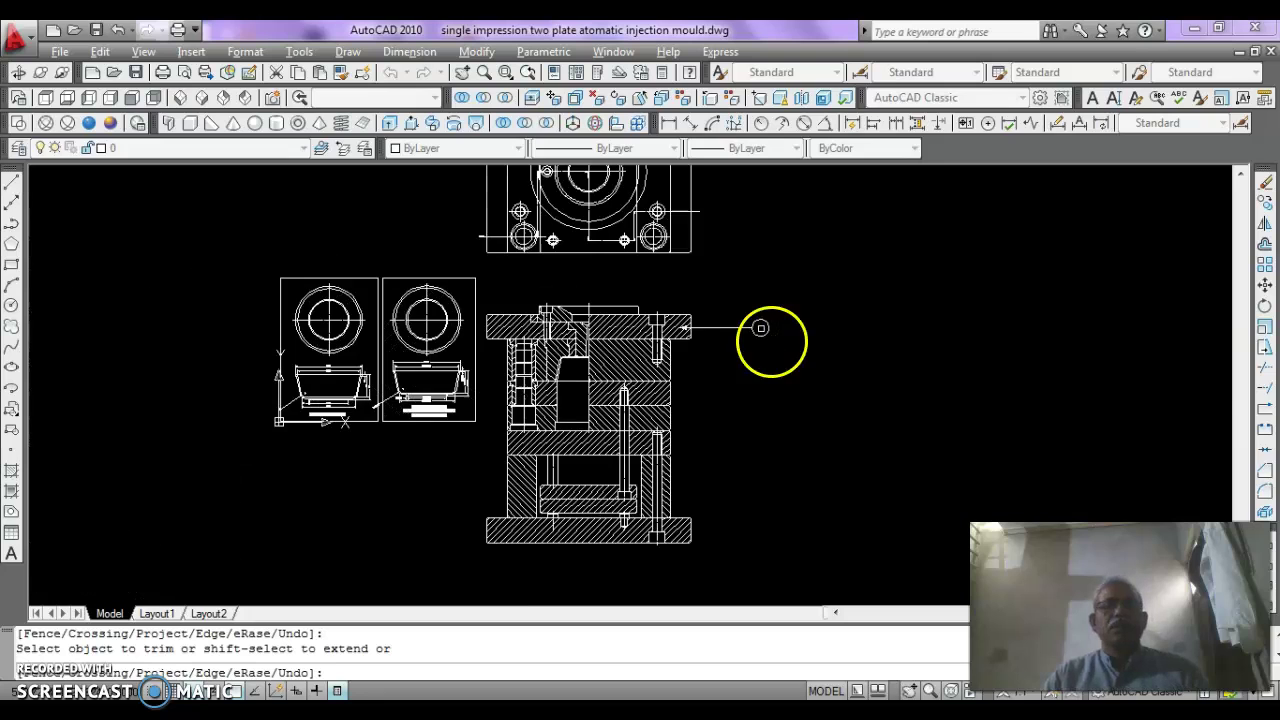
scroll(766, 337, "up", 2)
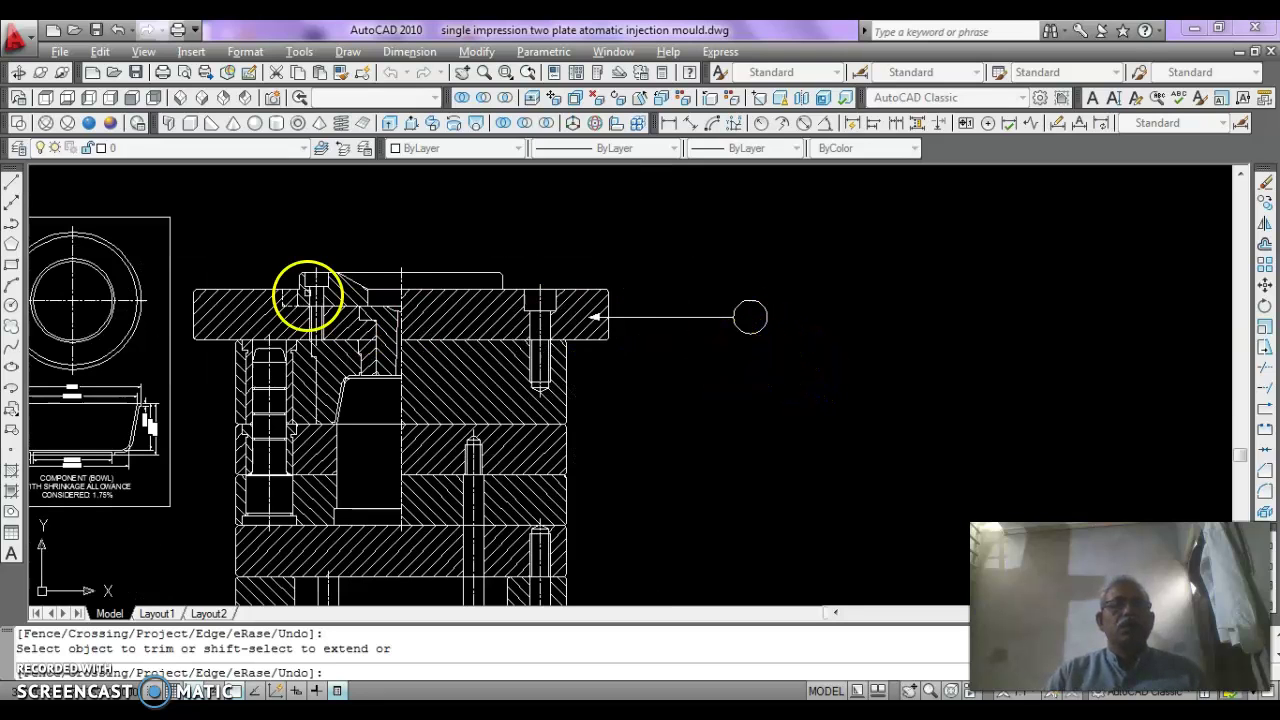
scroll(667, 344, "down", 2)
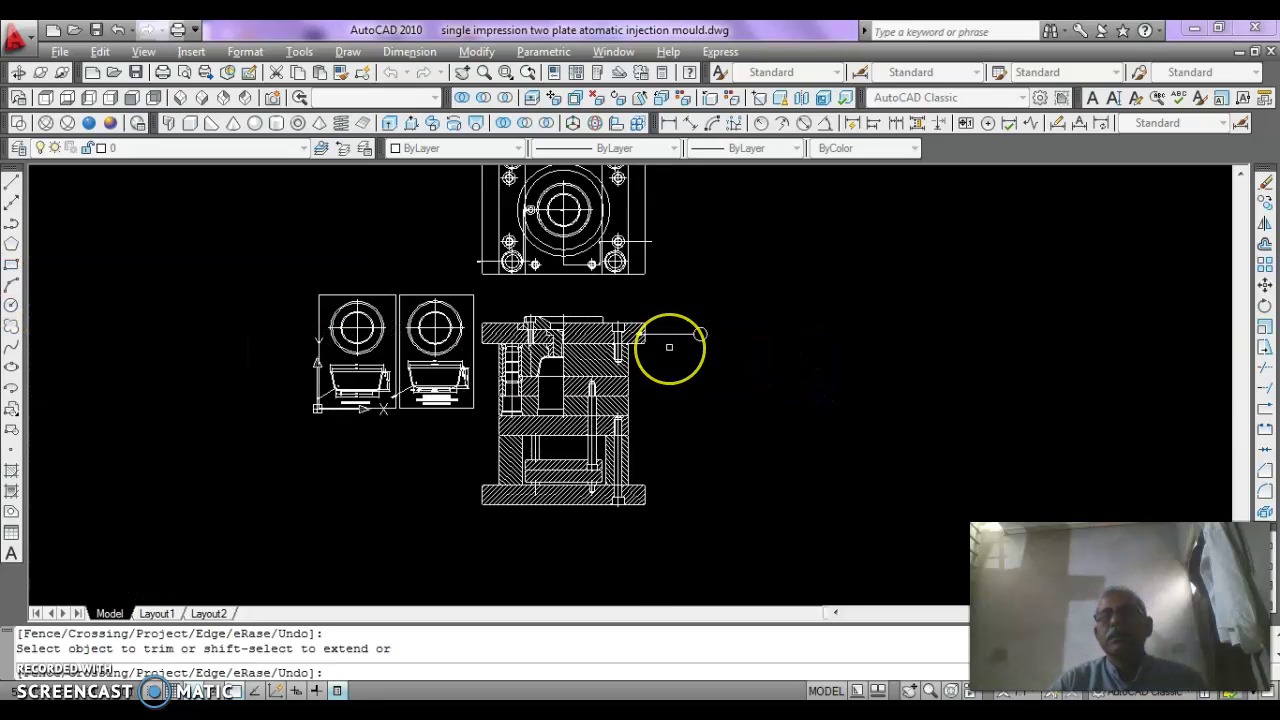
scroll(669, 344, "up", 2)
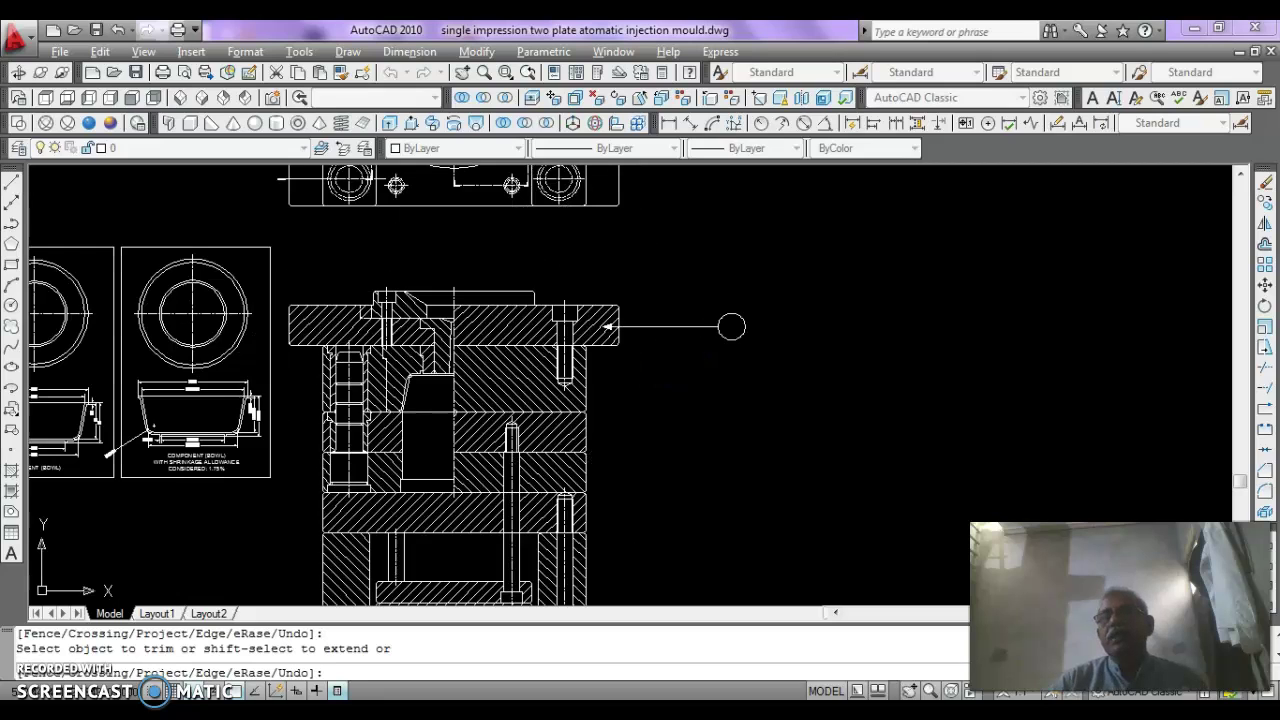
scroll(669, 340, "down", 1)
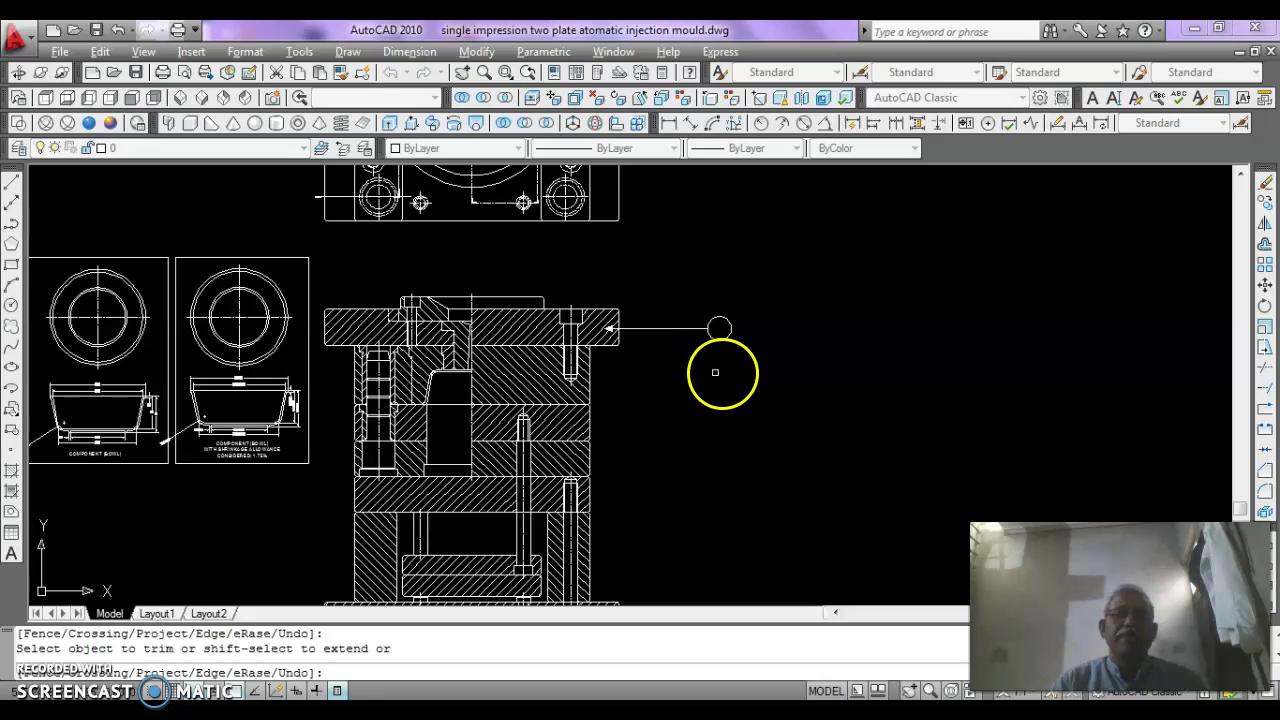
key("Escape")
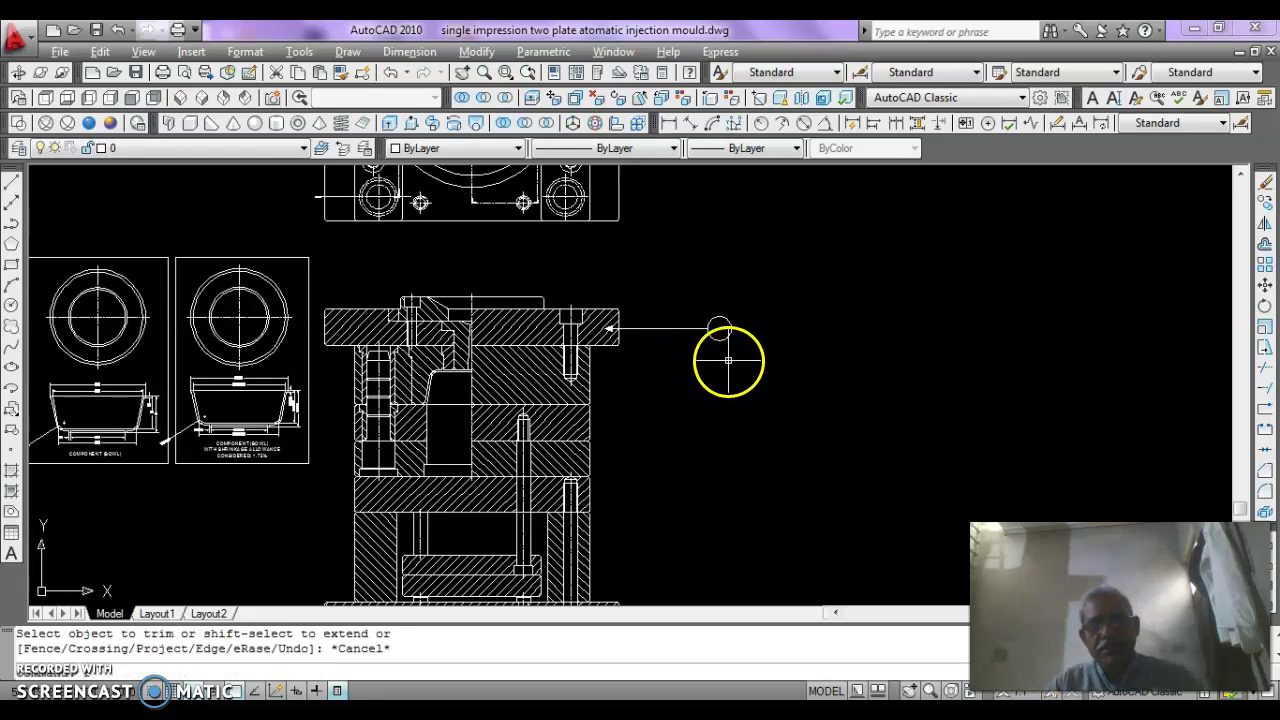
Rotate the leader arrow and its balloon circle by 45 degrees about the arrow tip.
type("ro")
key("Return")
left_click(742, 303)
left_click(688, 350)
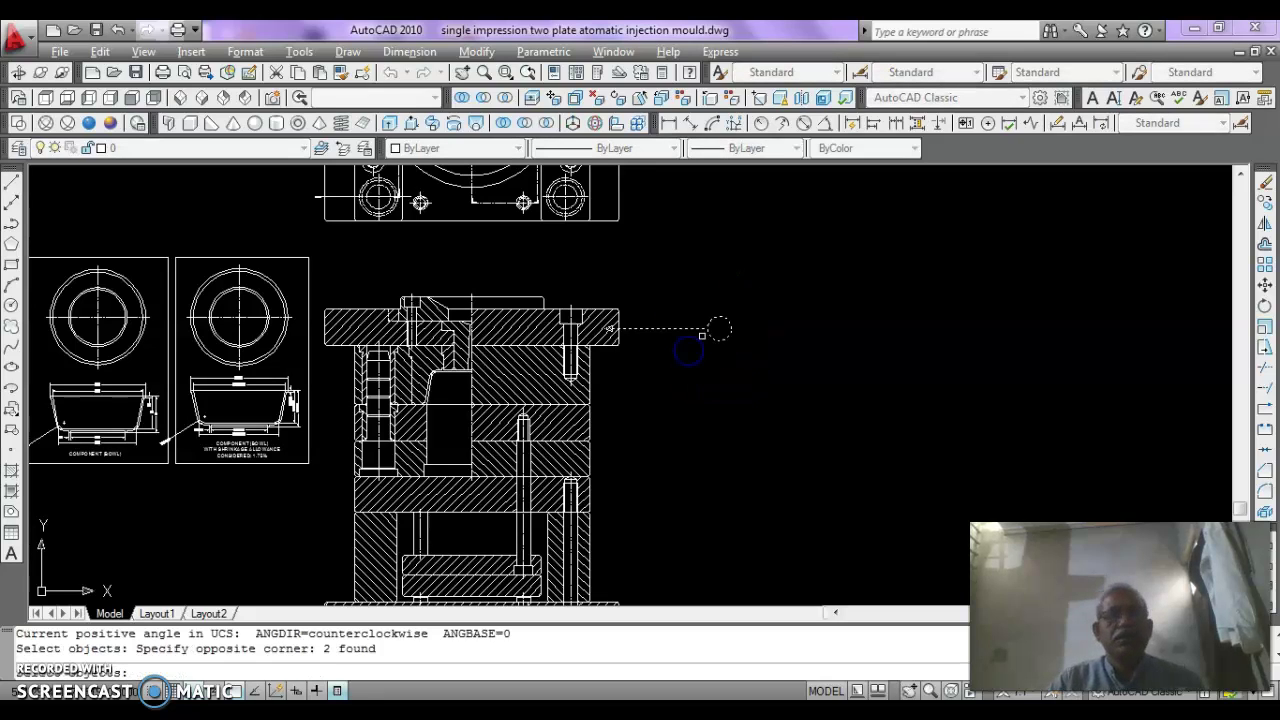
key("Return")
scroll(617, 329, "up", 4)
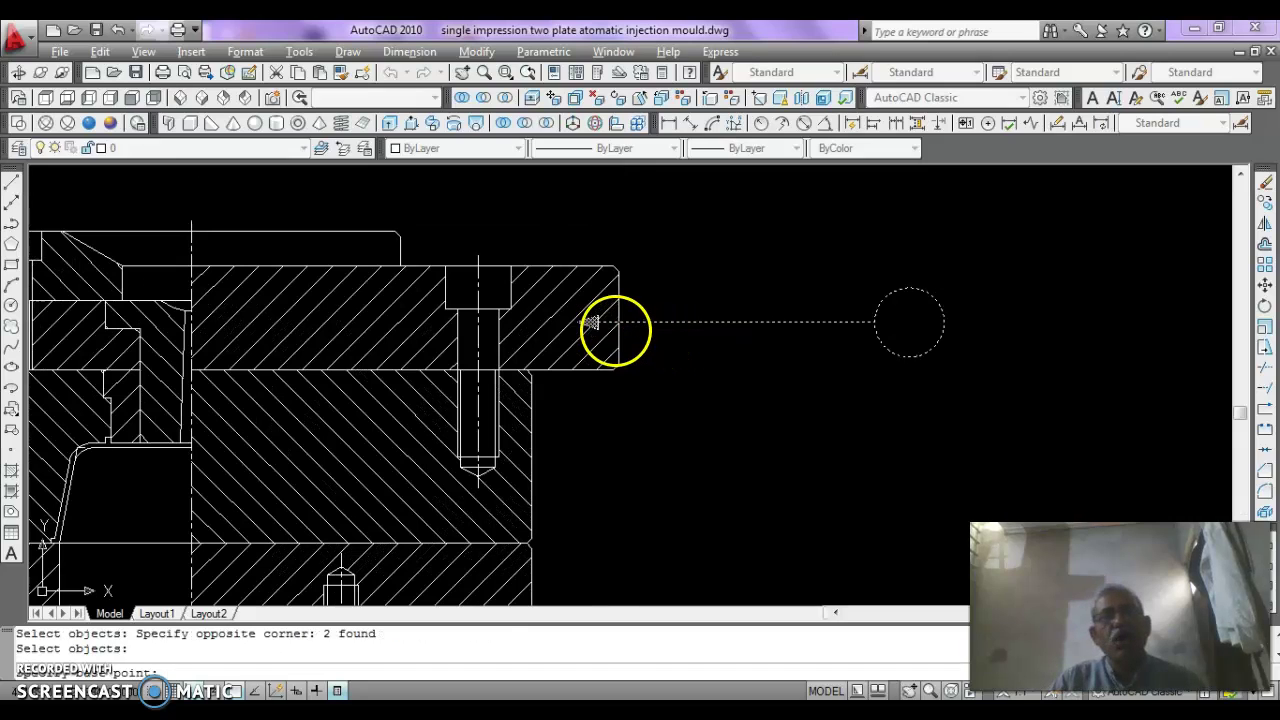
left_click(577, 322)
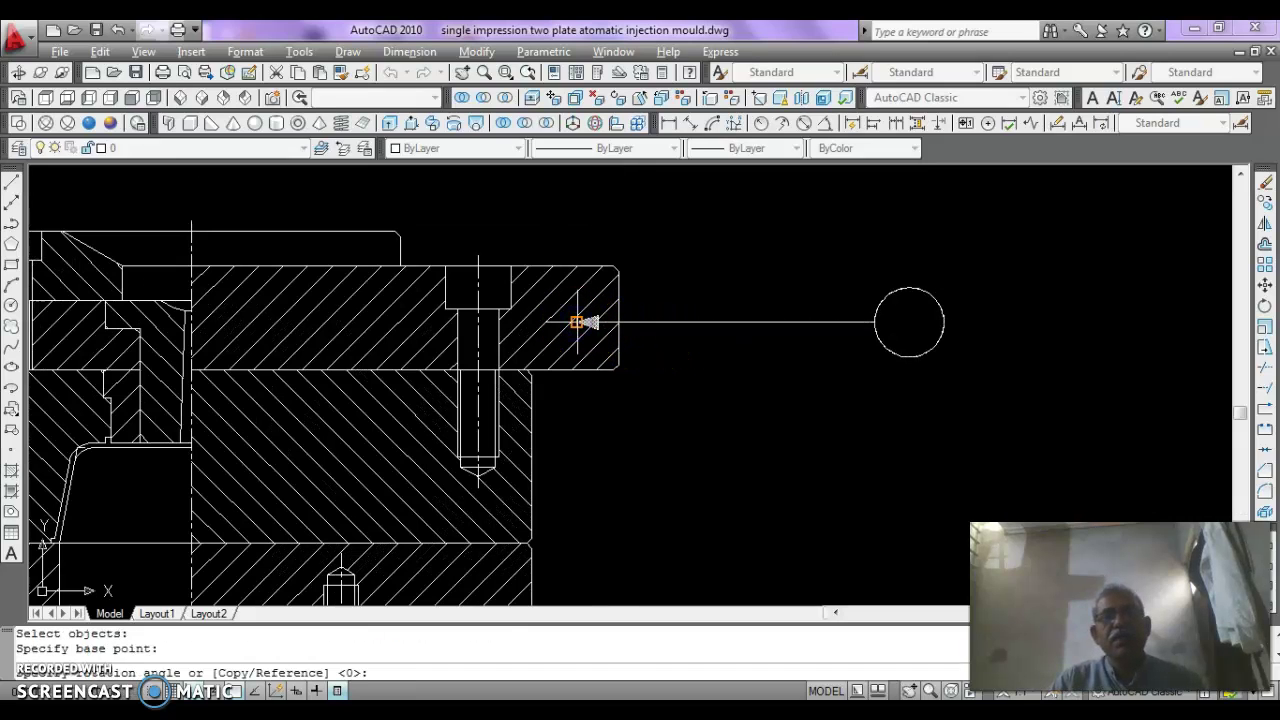
type("45")
key("Return")
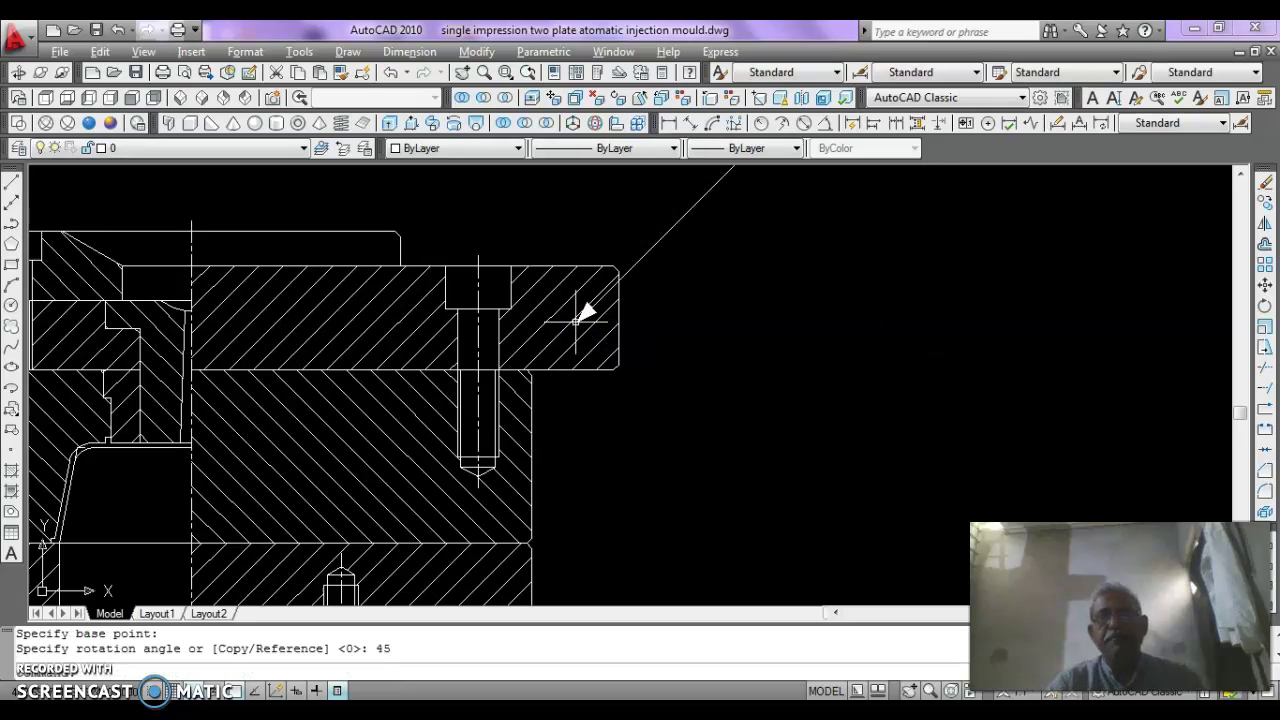
Add the multiline text "1" inside the balloon circle with a text height of 5.
scroll(556, 366, "down", 2)
middle_click_drag(556, 366, 563, 420)
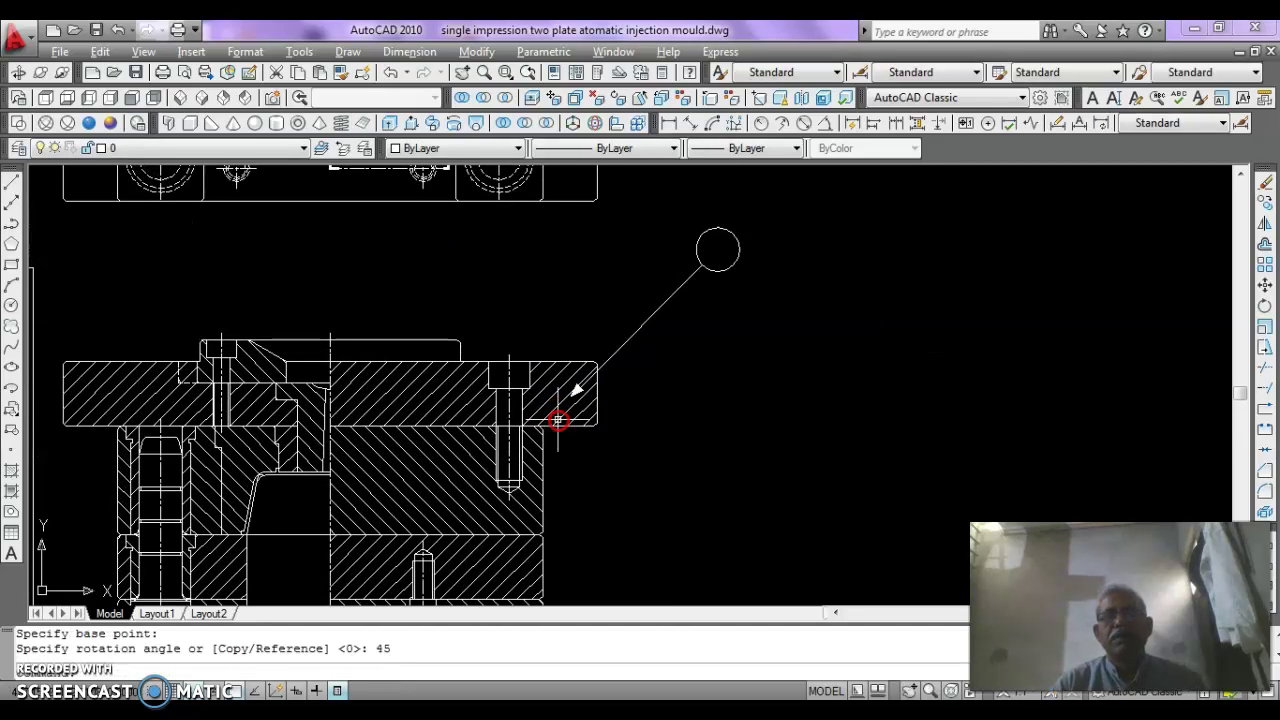
scroll(697, 232, "up", 2)
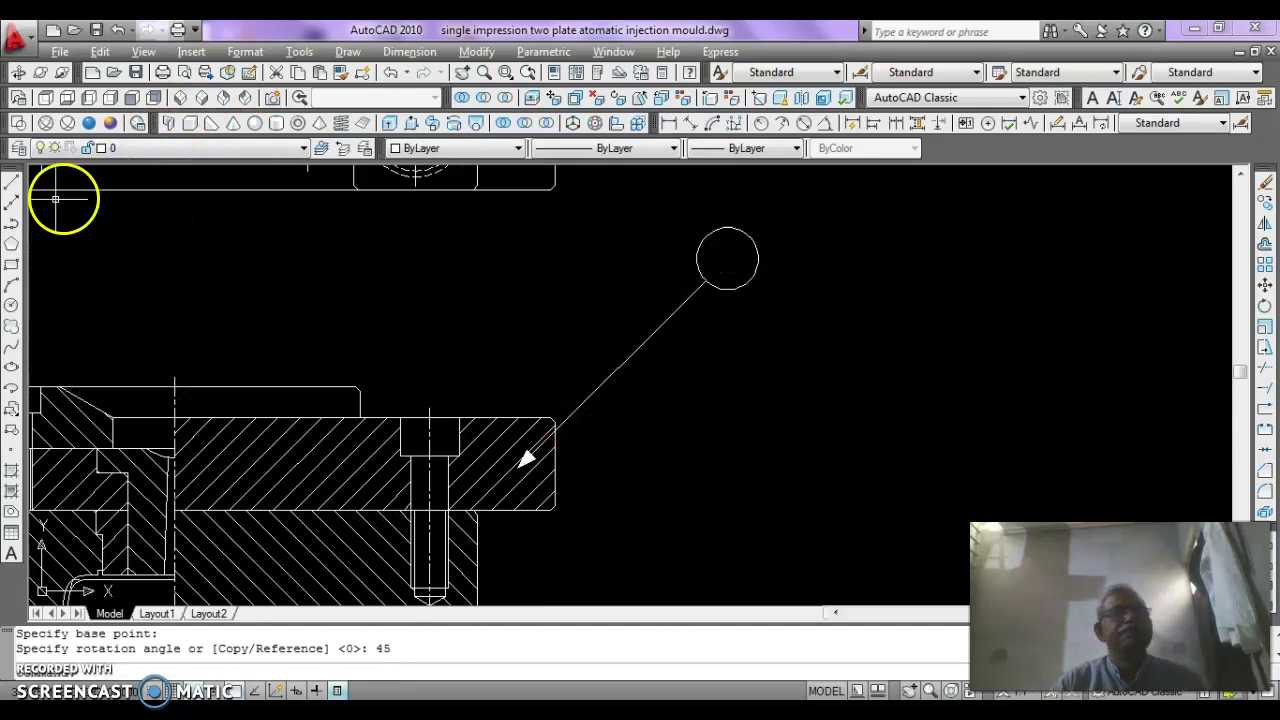
left_click(12, 553)
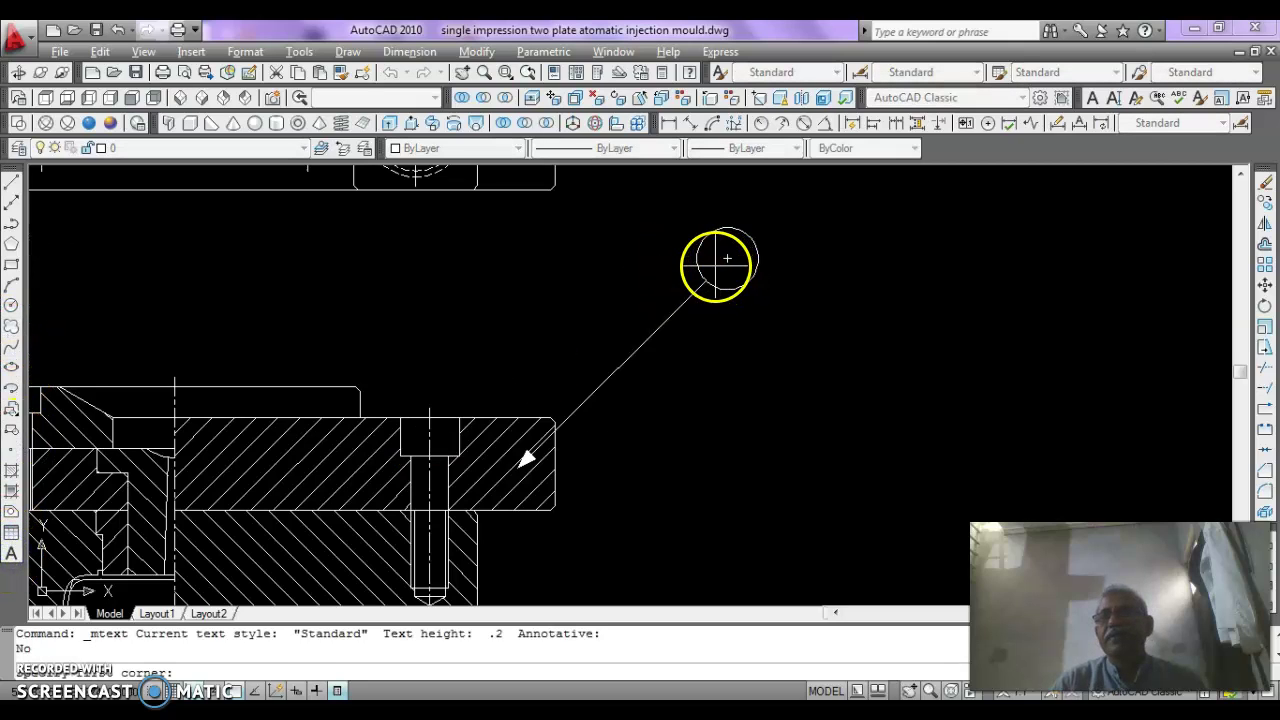
scroll(715, 262, "up", 3)
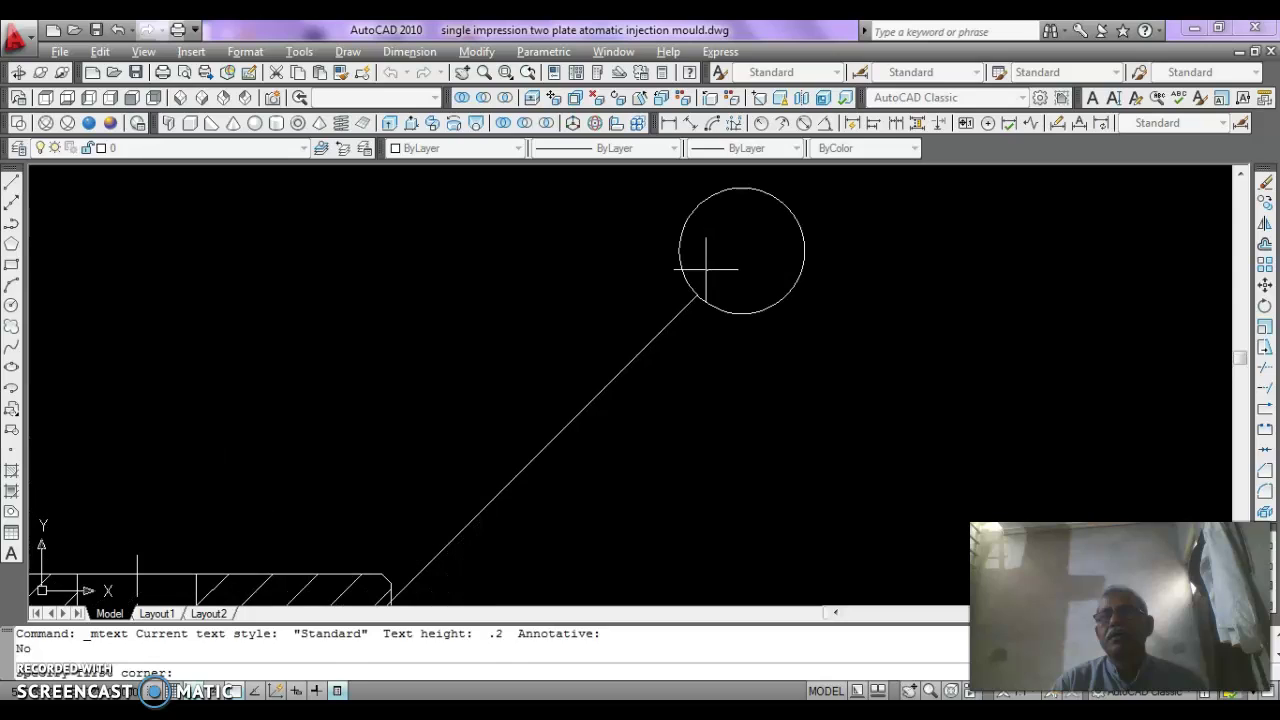
left_click(704, 268)
left_click(788, 226)
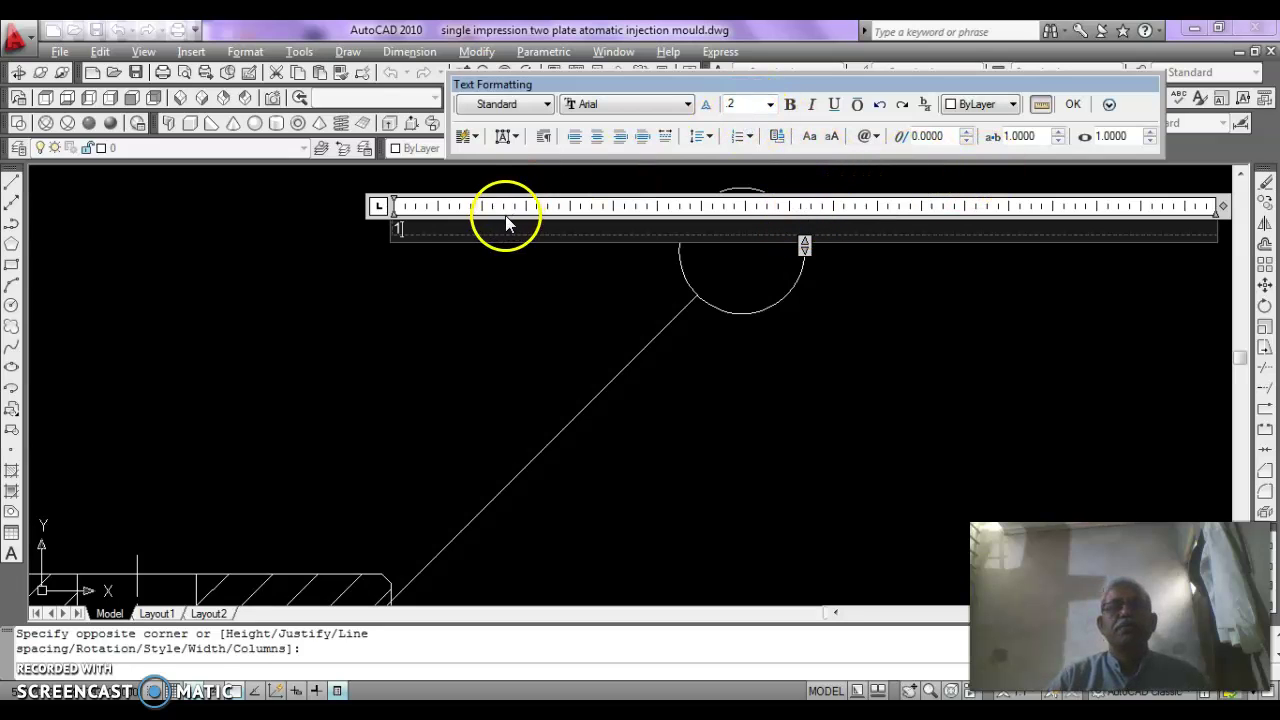
left_click_drag(402, 228, 362, 226)
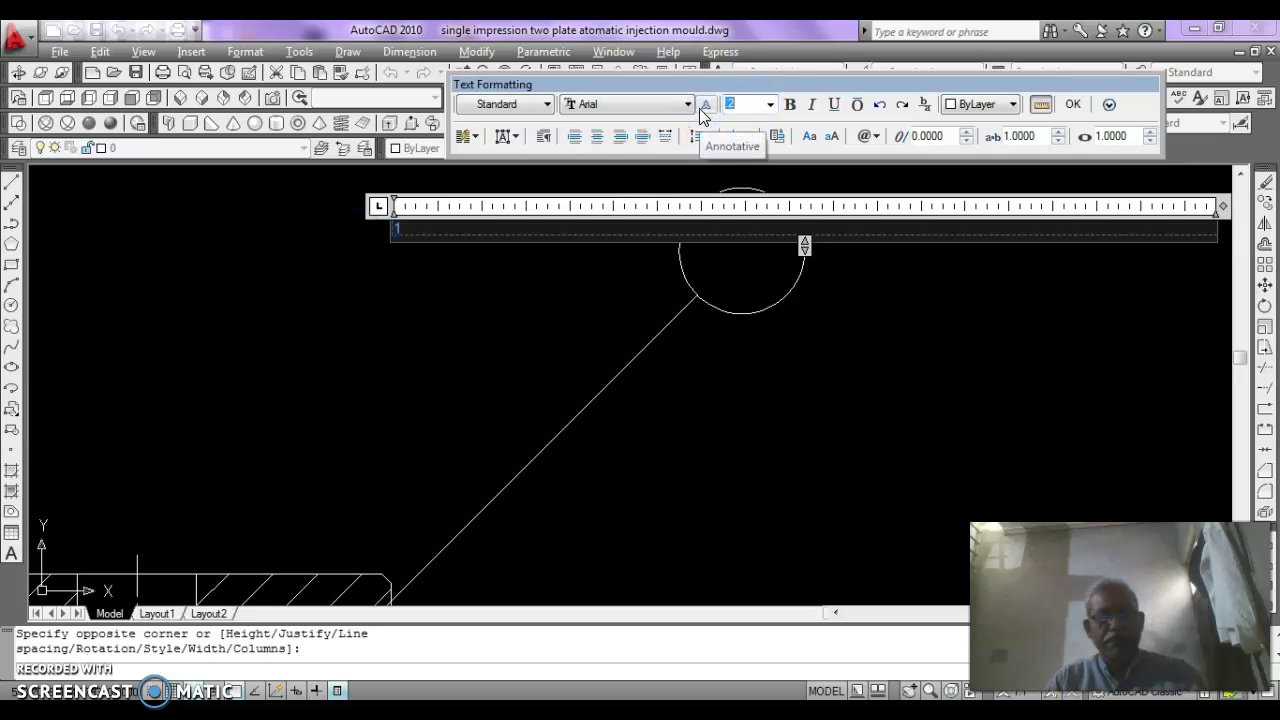
key("Return")
left_click(1030, 138)
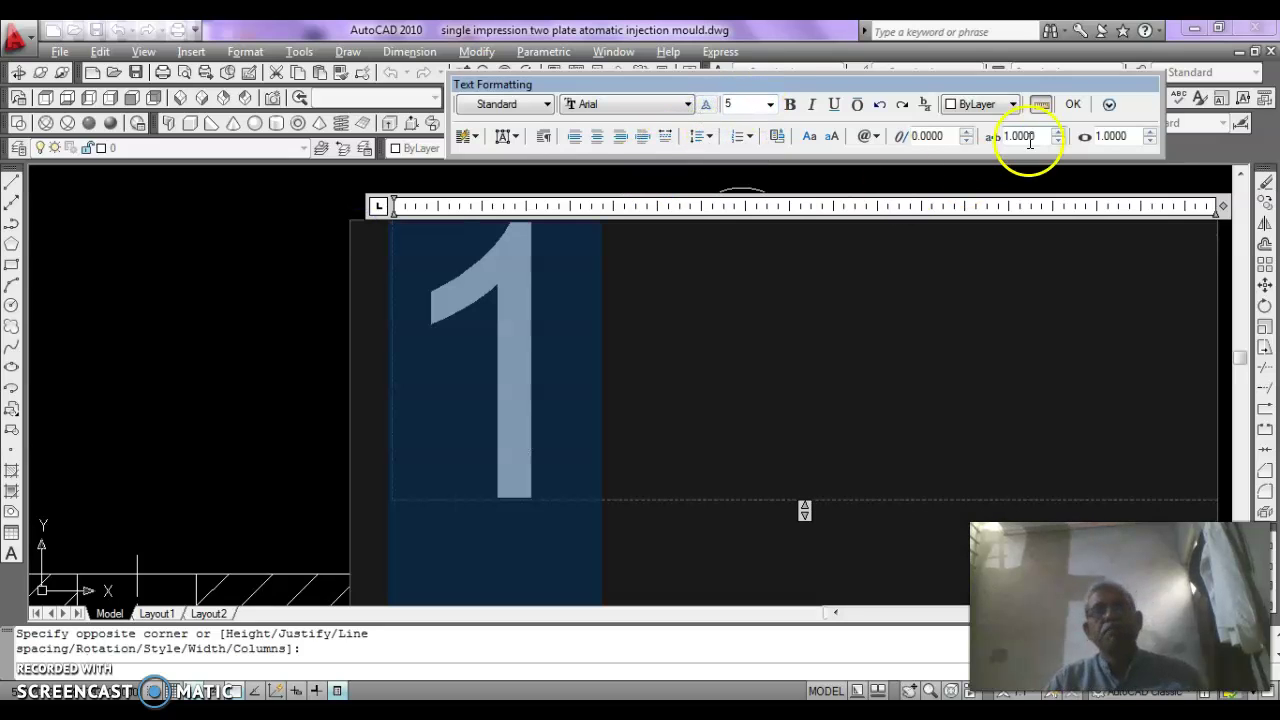
left_click(1073, 104)
Change the text height of the "1" inside the balloon circle to 8.
scroll(753, 340, "down", 5)
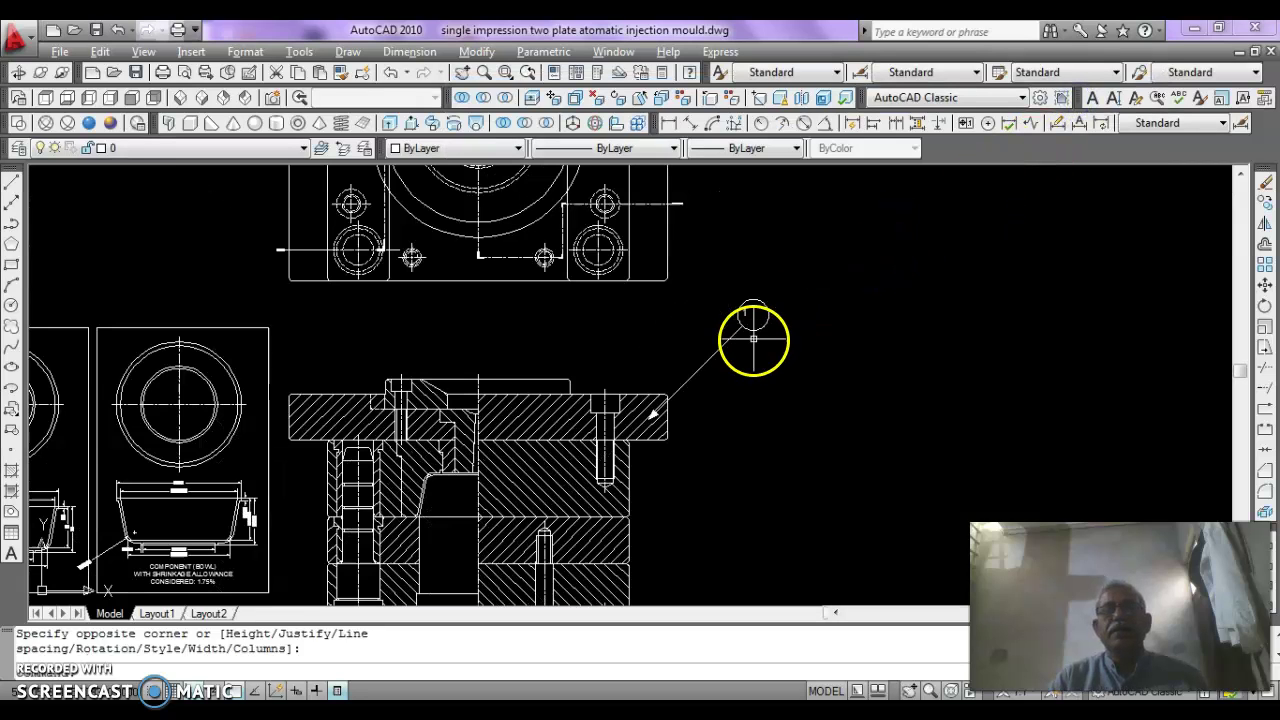
scroll(752, 320, "up", 5)
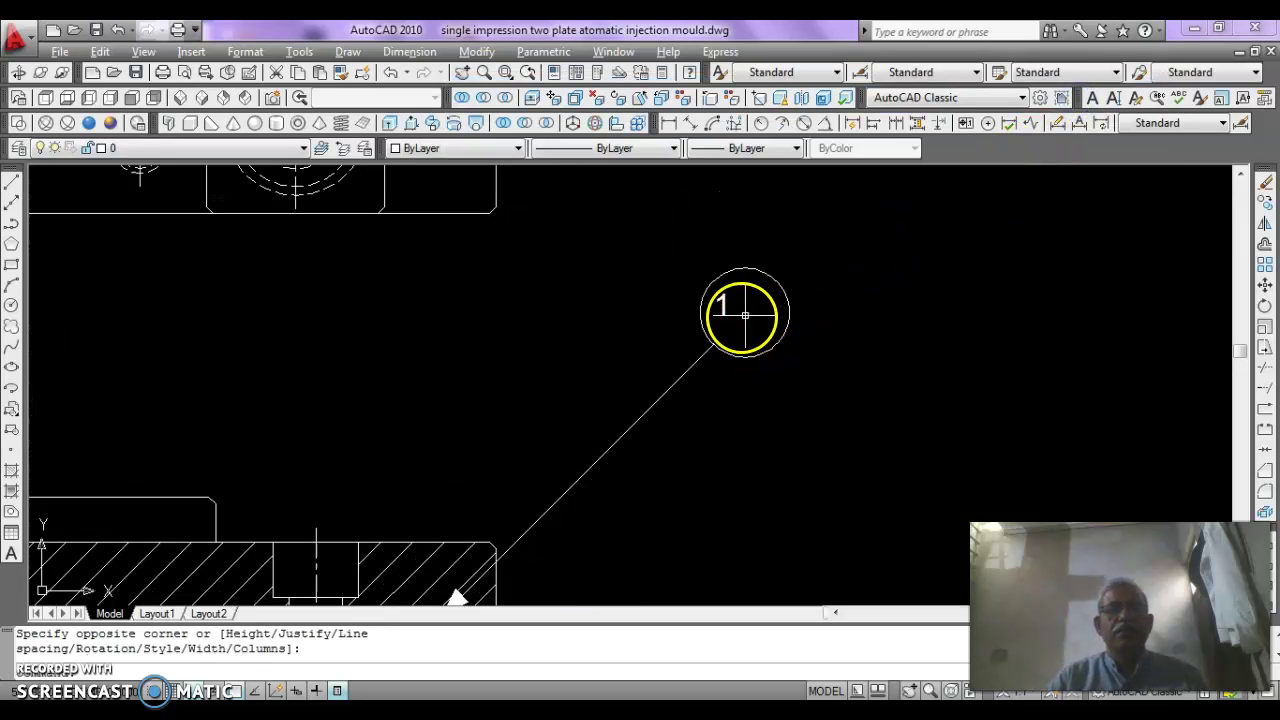
double_click(722, 304)
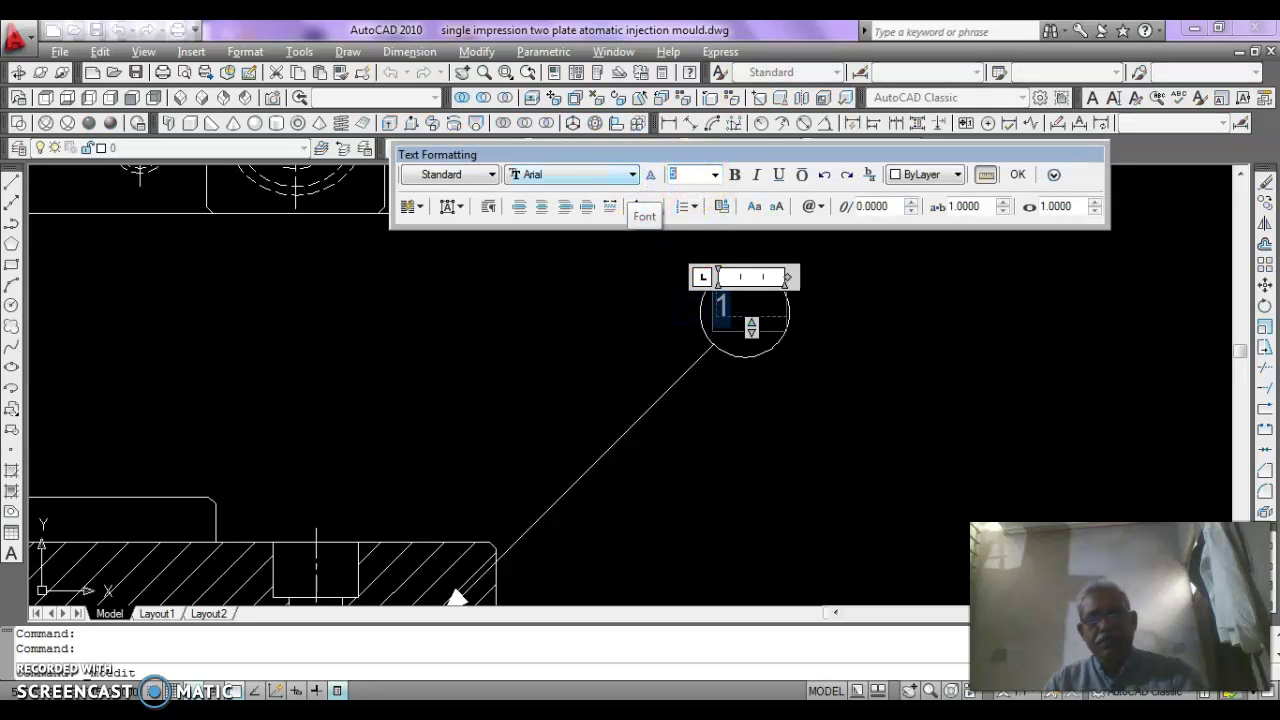
key("ctrl+a")
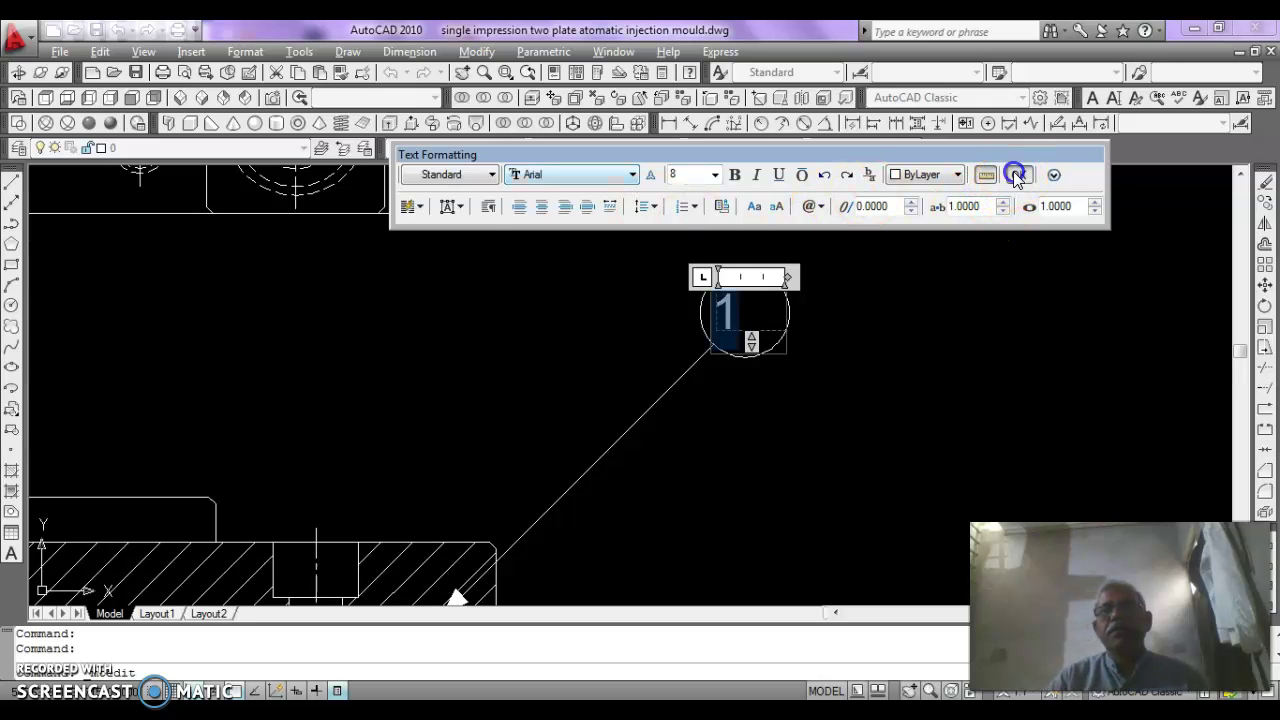
left_click(1017, 176)
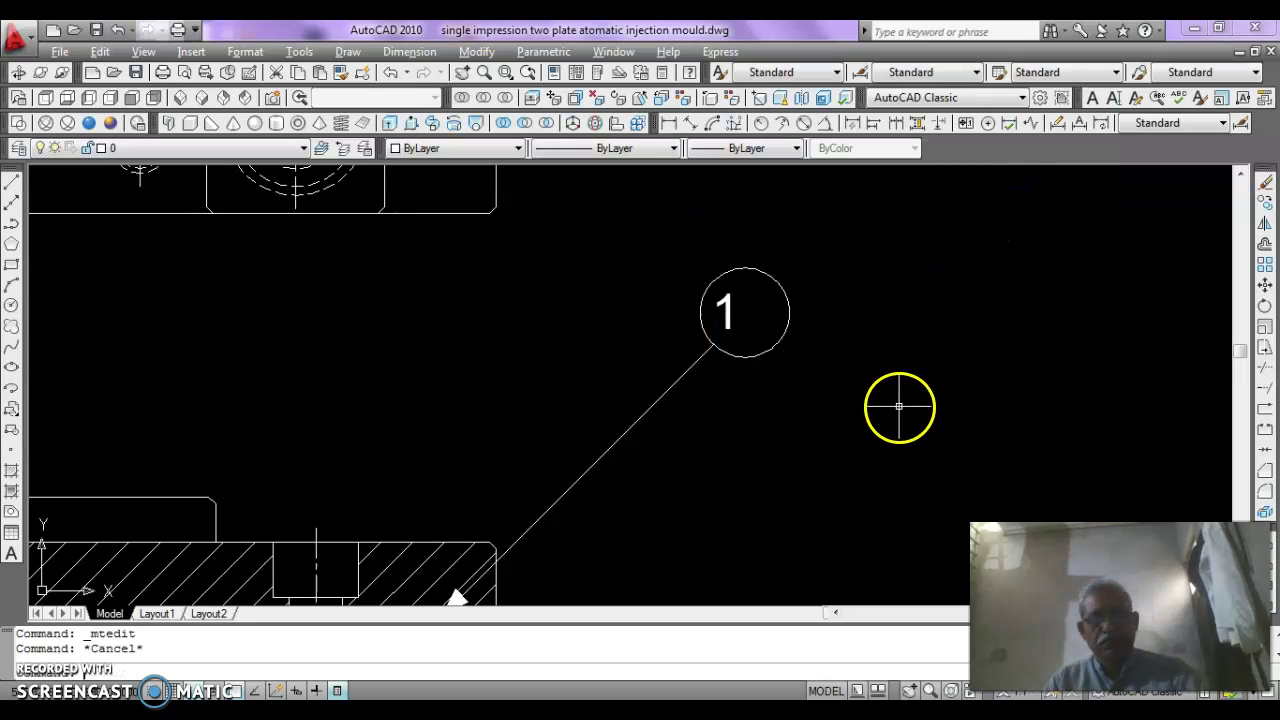
Move the "1" to the right so that it sits centred inside the balloon circle.
type("m")
key("Return")
left_click(726, 308)
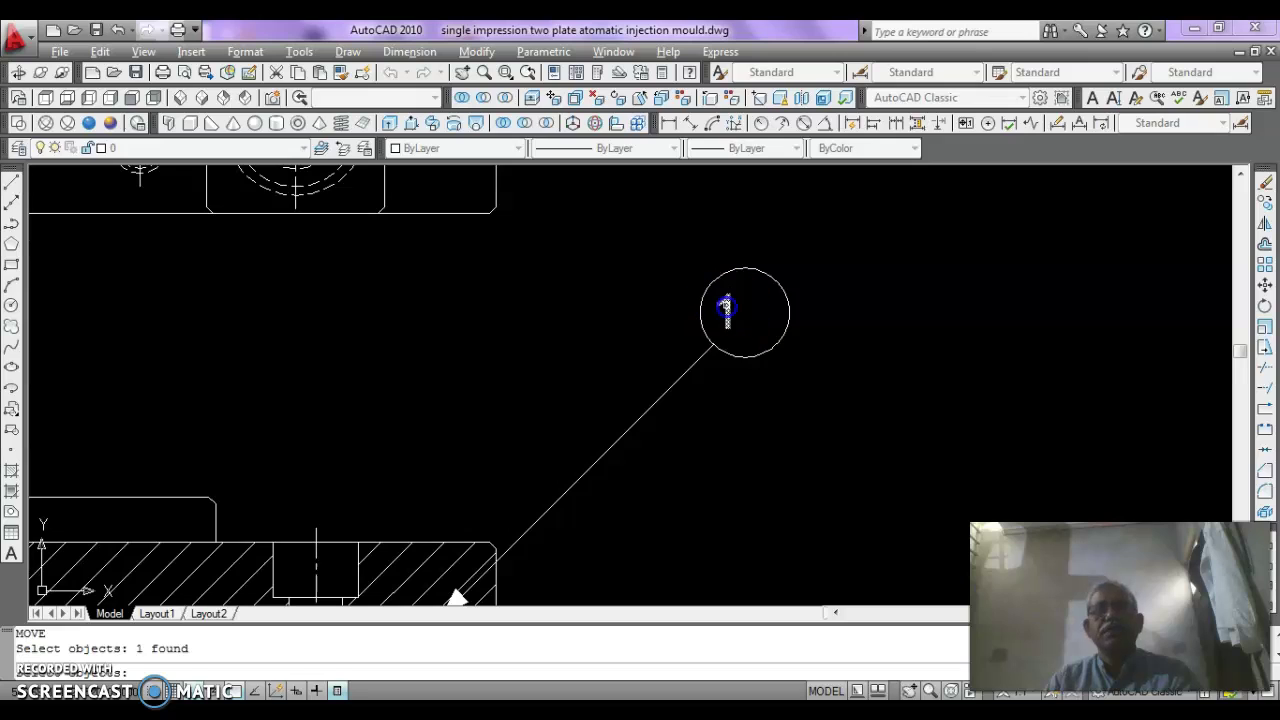
key("Return")
left_click(766, 382)
left_click(779, 386)
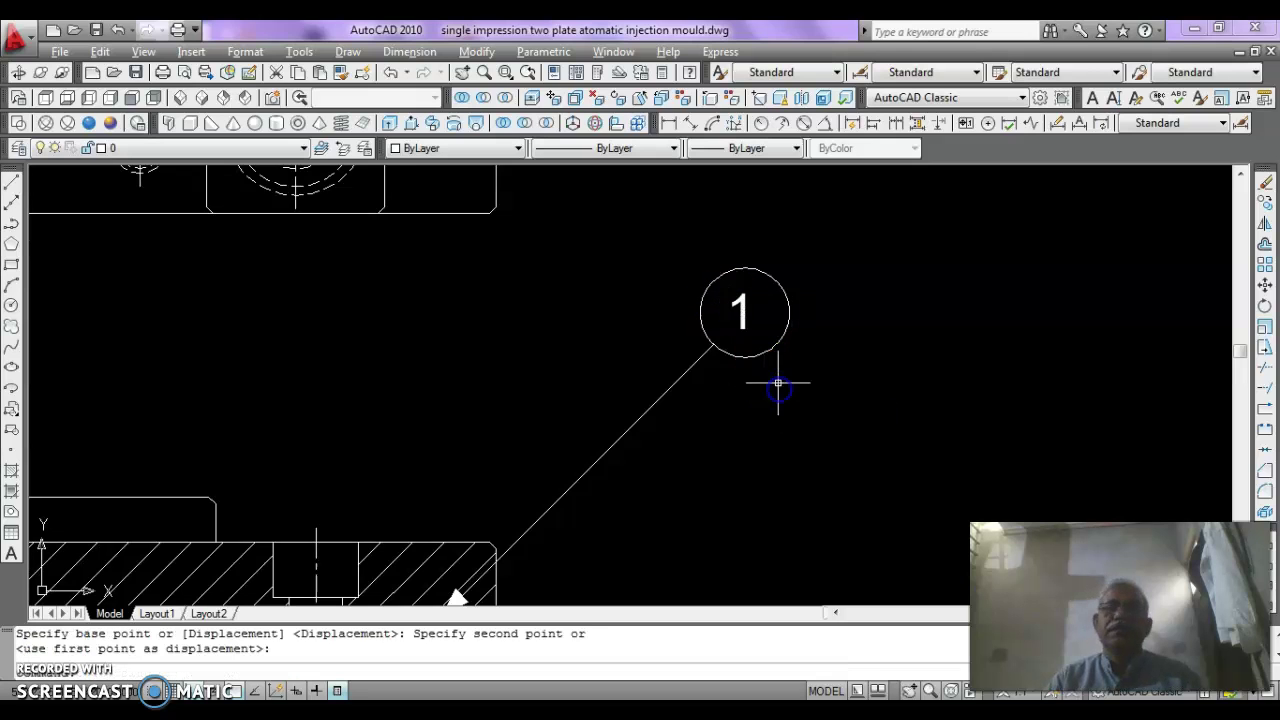
scroll(705, 295, "down", 3)
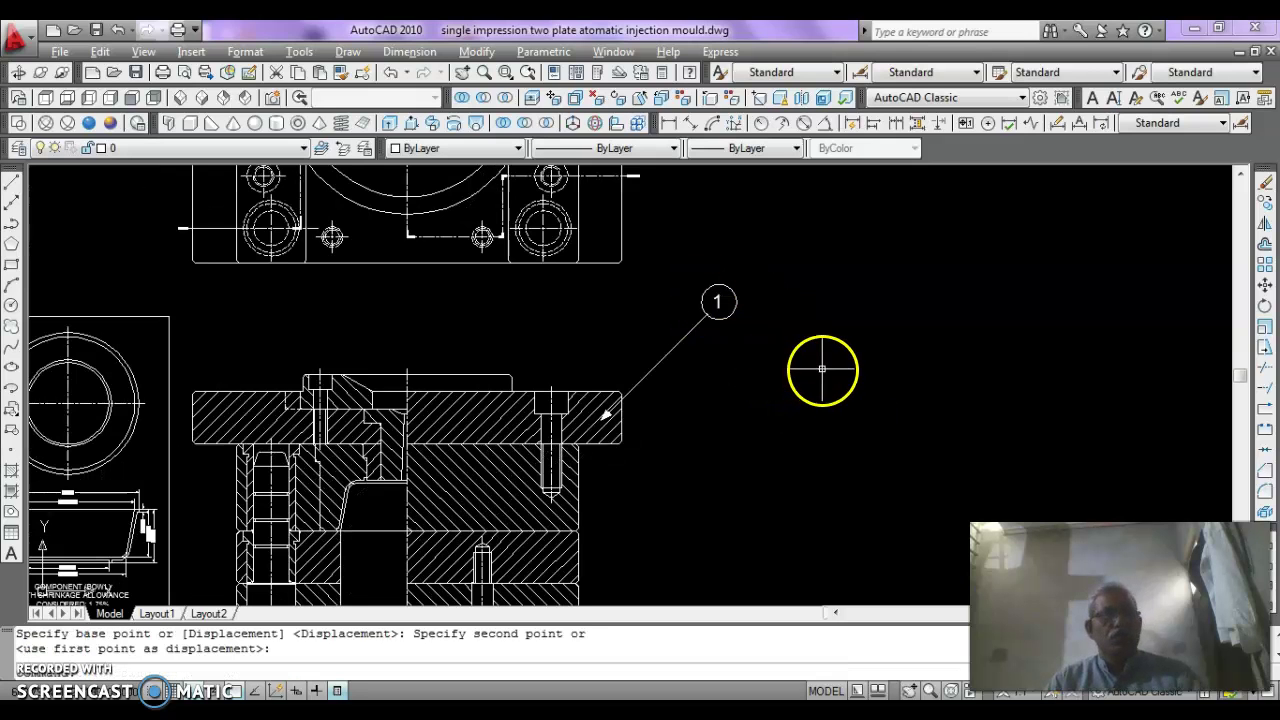
key("Escape")
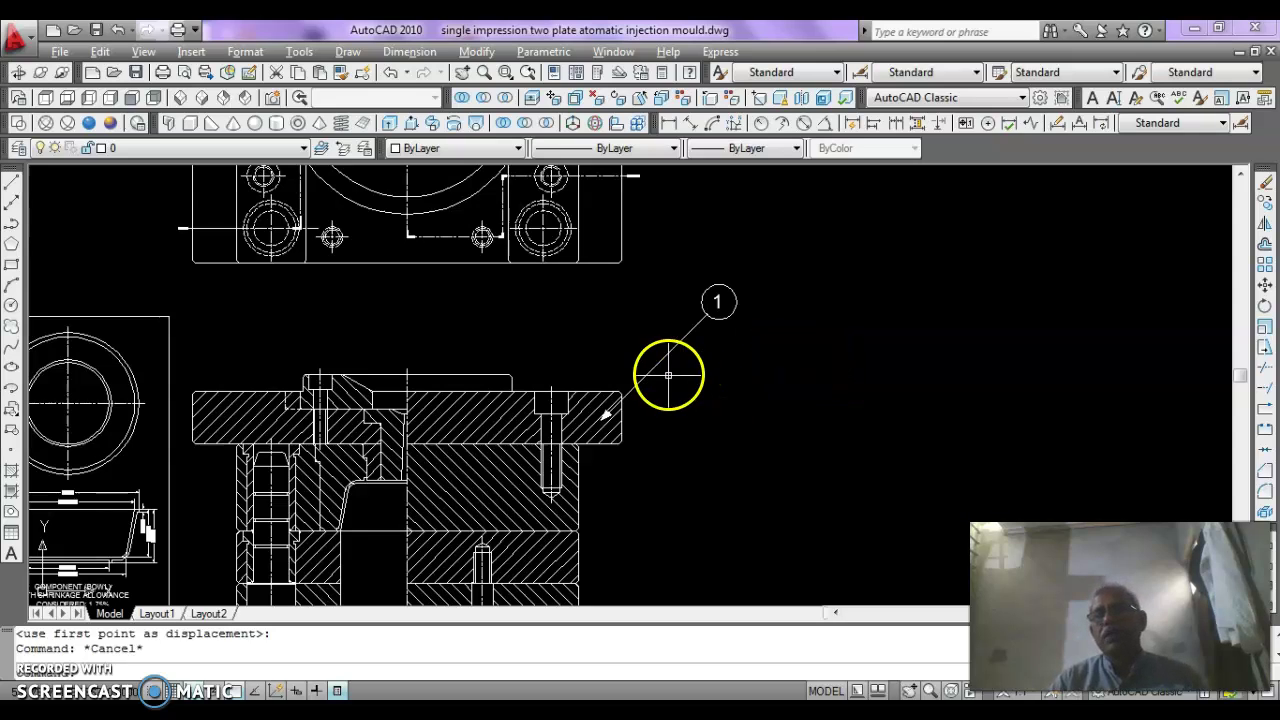
key("Escape")
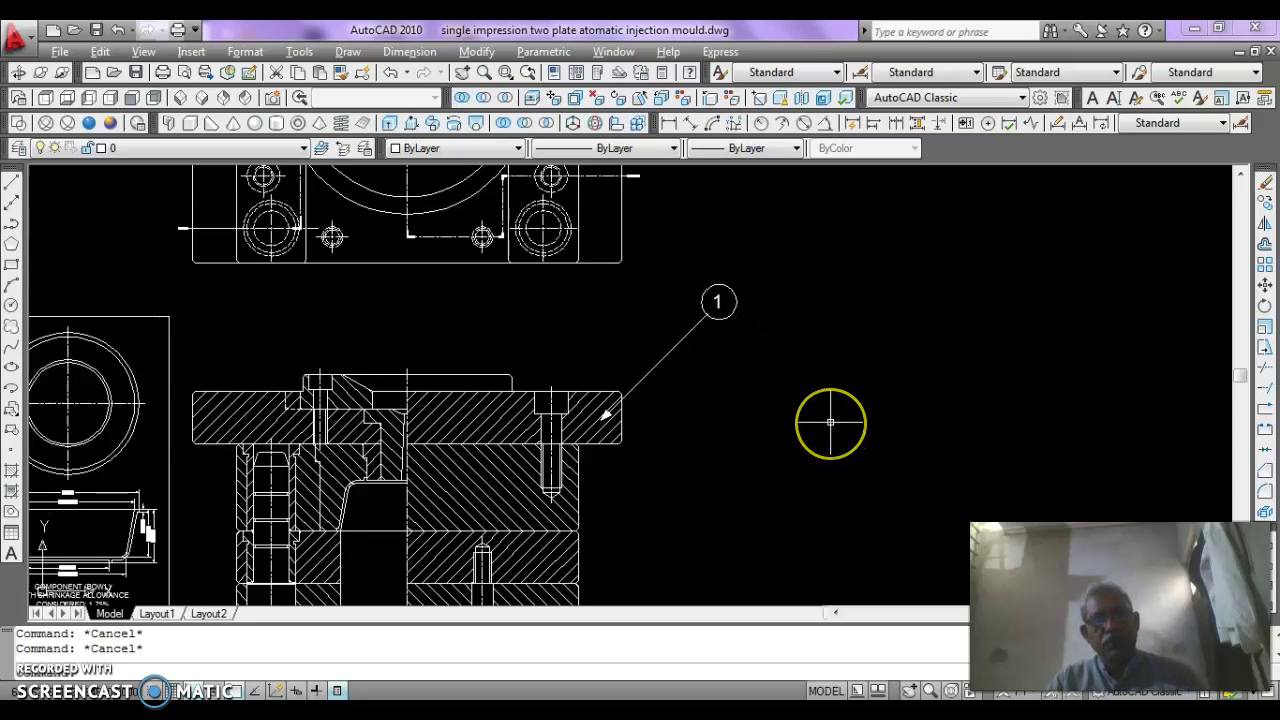
Copy the leader arrow with its balloon and number, with Ortho off, so the copy points at the second plate from the top in the section view.
type("co")
key("Return")
left_click(766, 306)
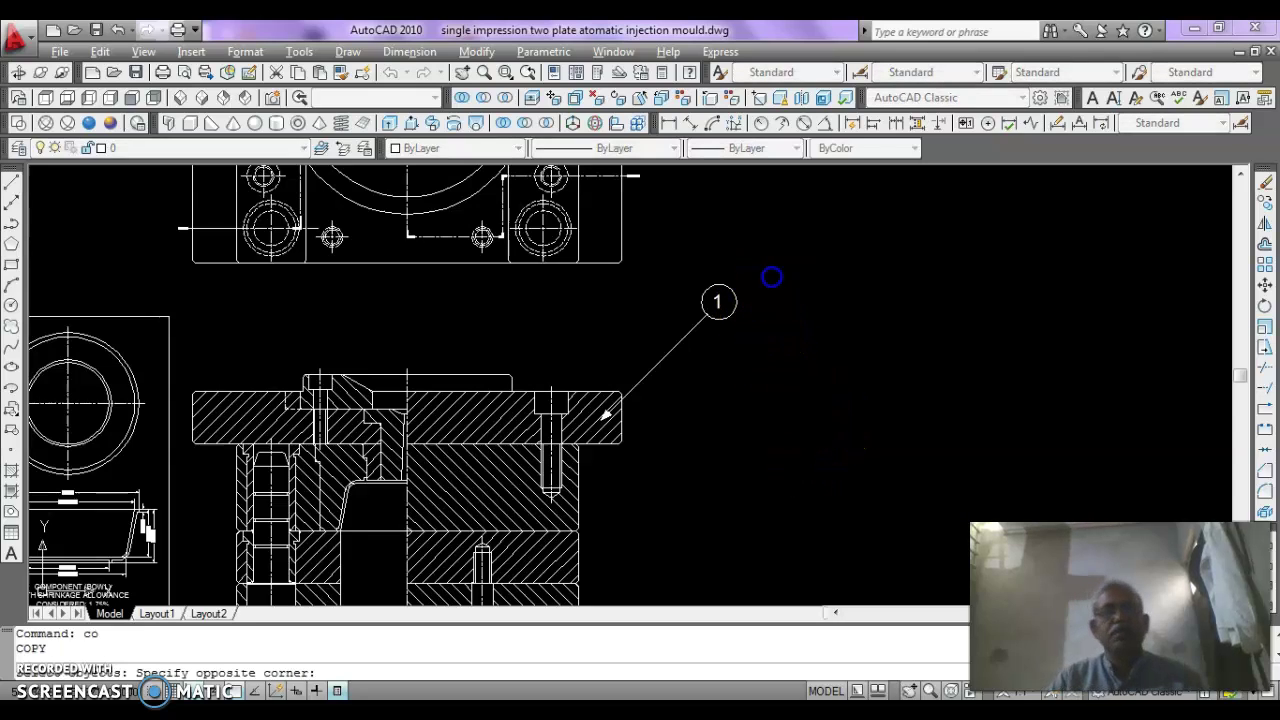
left_click(691, 346)
left_click(776, 365)
right_click(771, 372)
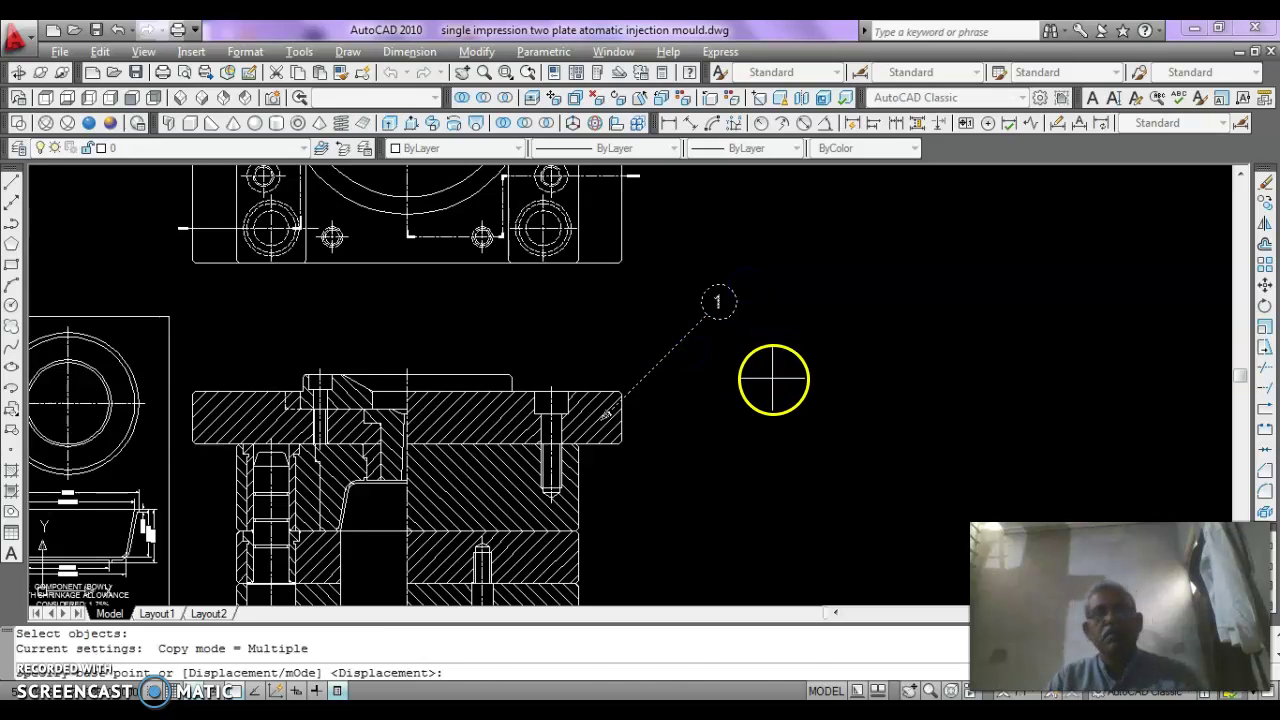
left_click(783, 345)
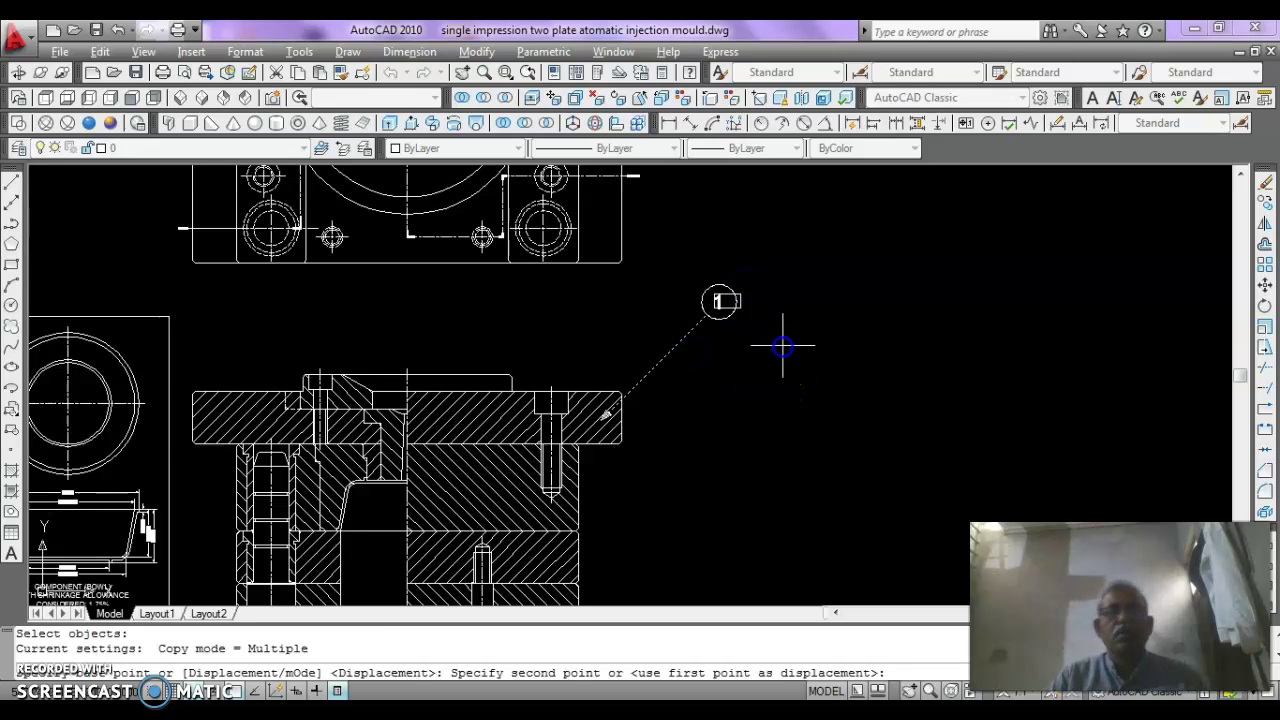
key("F8")
left_click(757, 434)
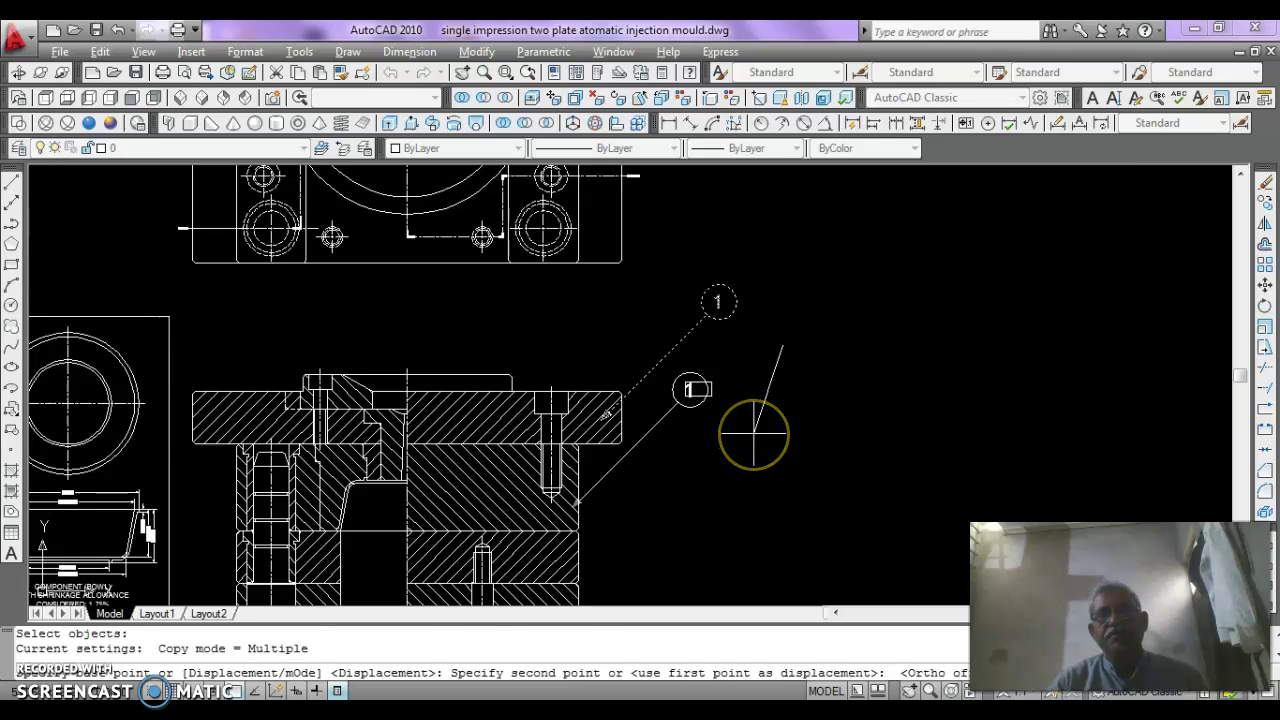
right_click(758, 460)
middle_click_drag(758, 460, 719, 335)
left_click(734, 372)
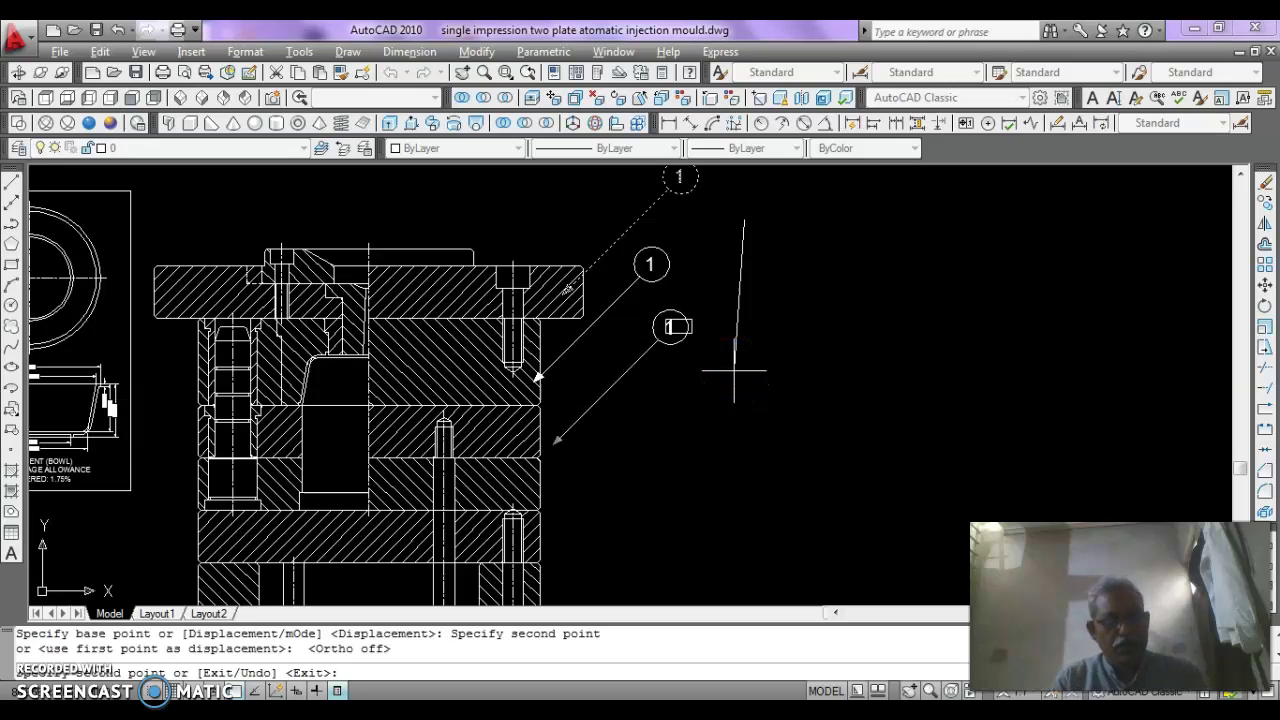
key("Escape")
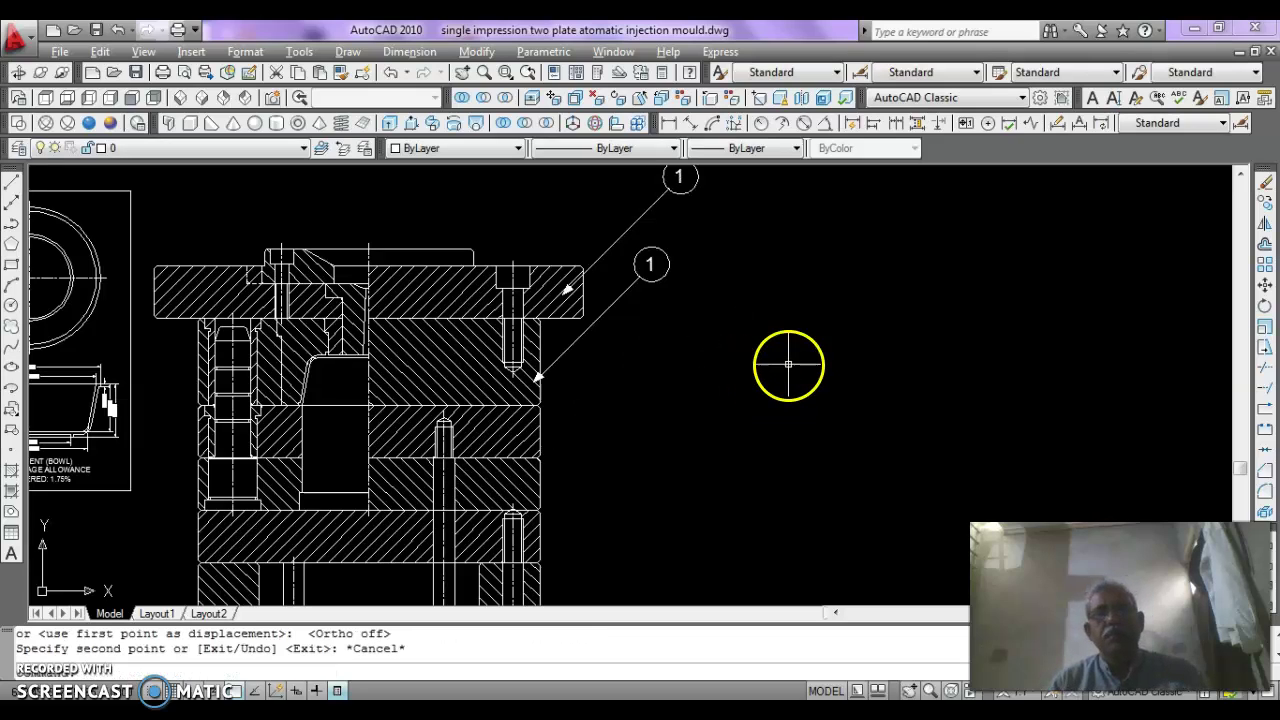
middle_click_drag(691, 277, 686, 386)
left_click(654, 355)
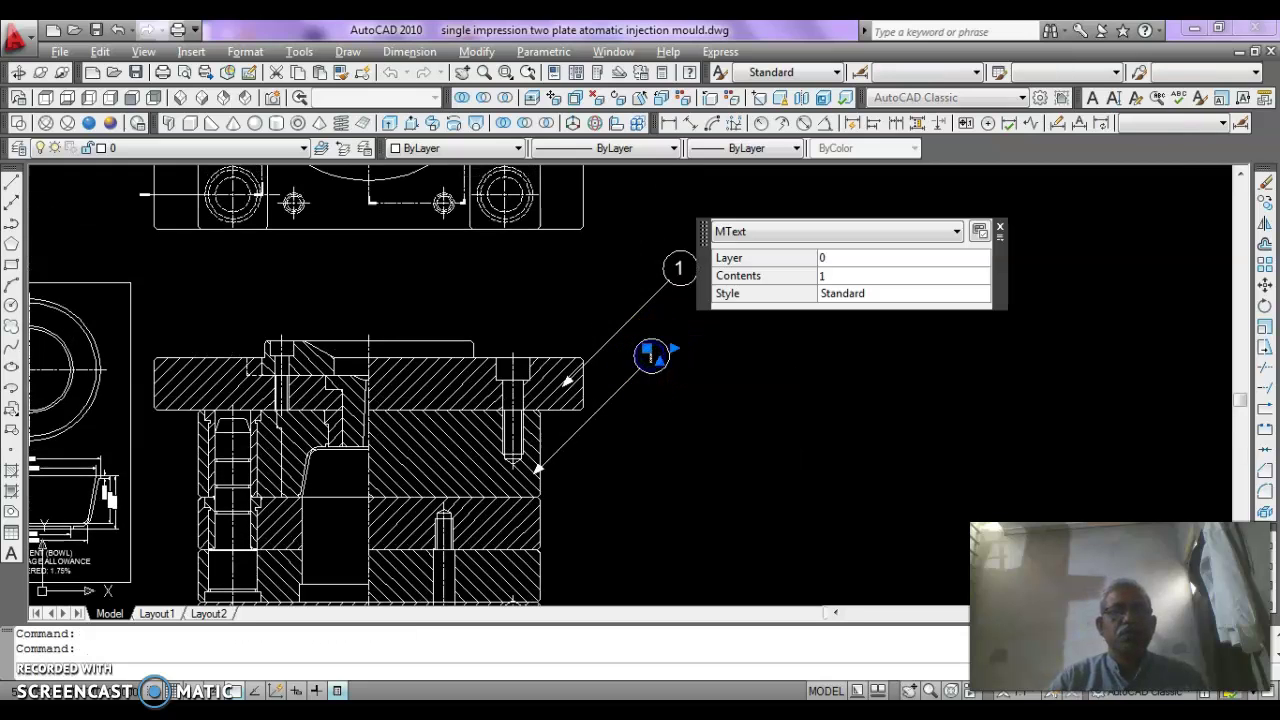
double_click(655, 355)
left_click(927, 229)
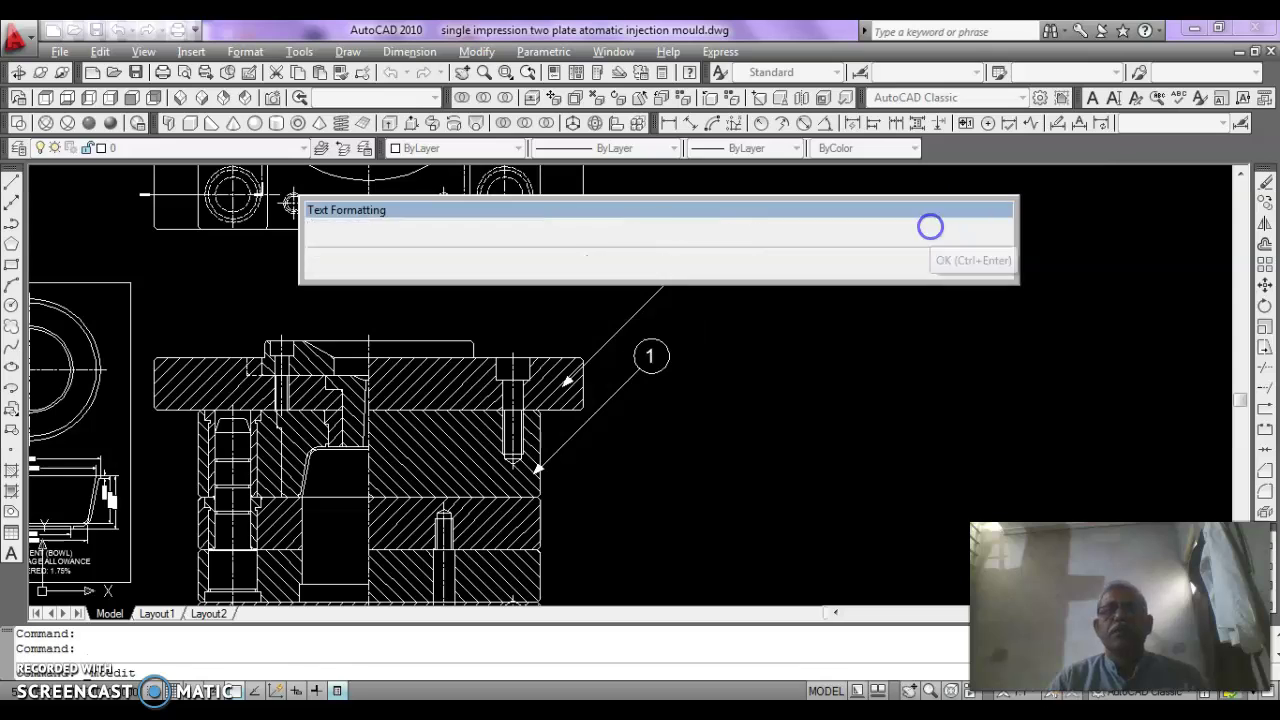
Change the text in the top plate's balloon to "P1".
scroll(705, 266, "up", 4)
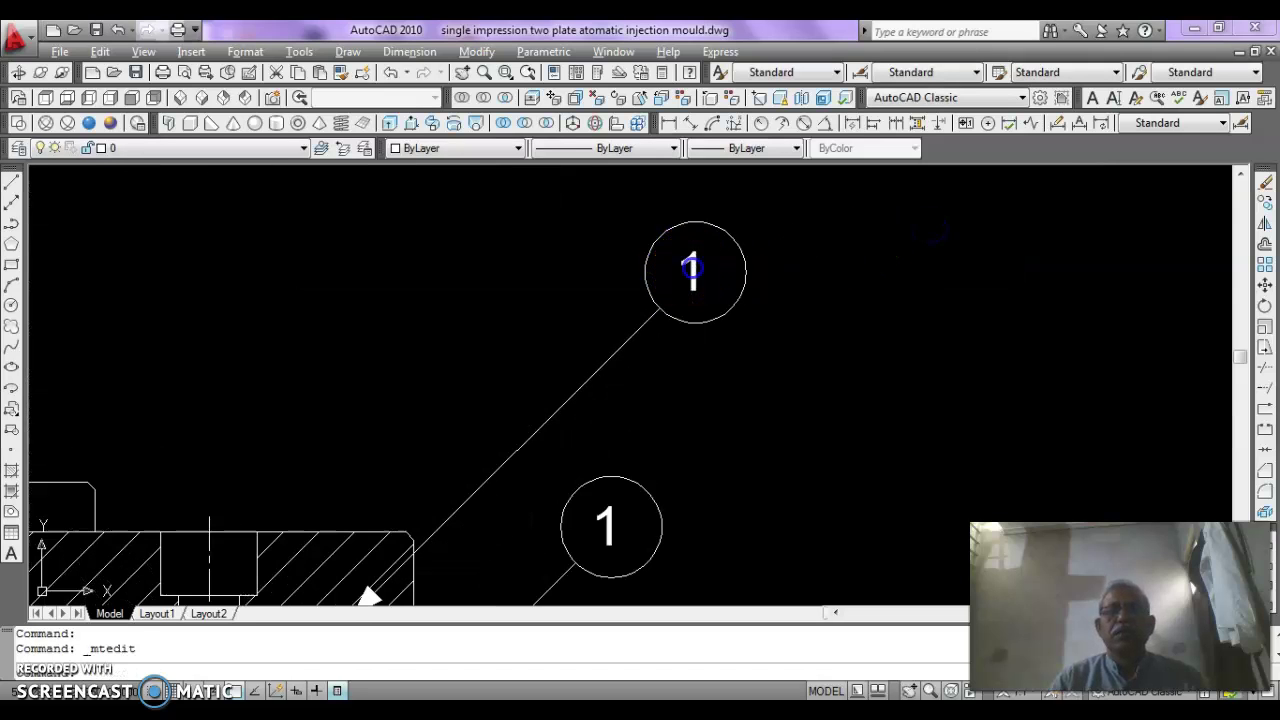
double_click(691, 268)
left_click(680, 270)
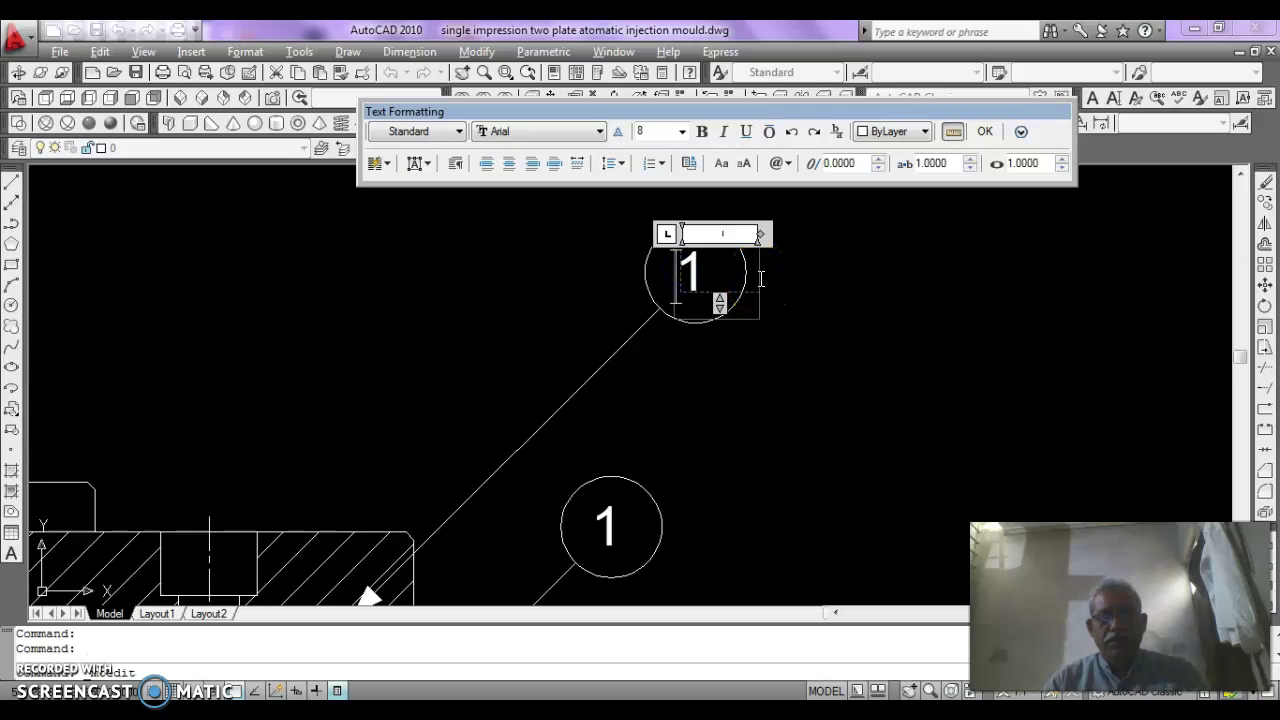
type("P")
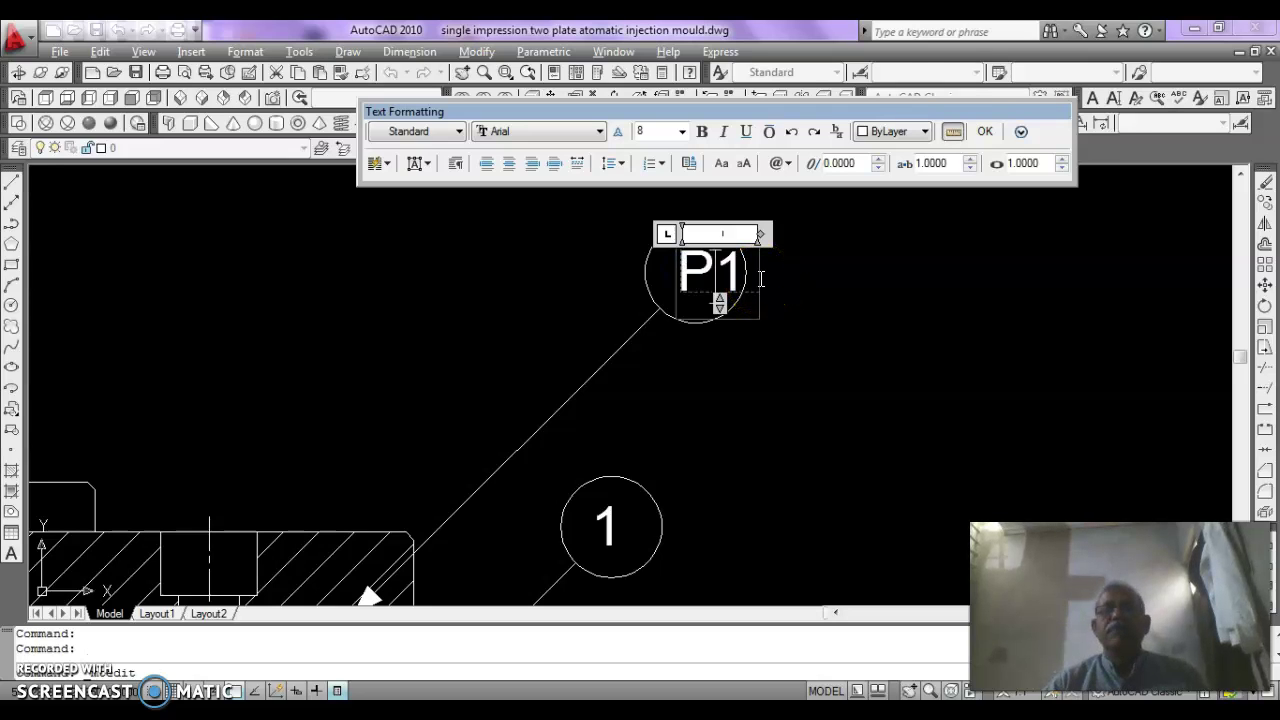
left_click(985, 131)
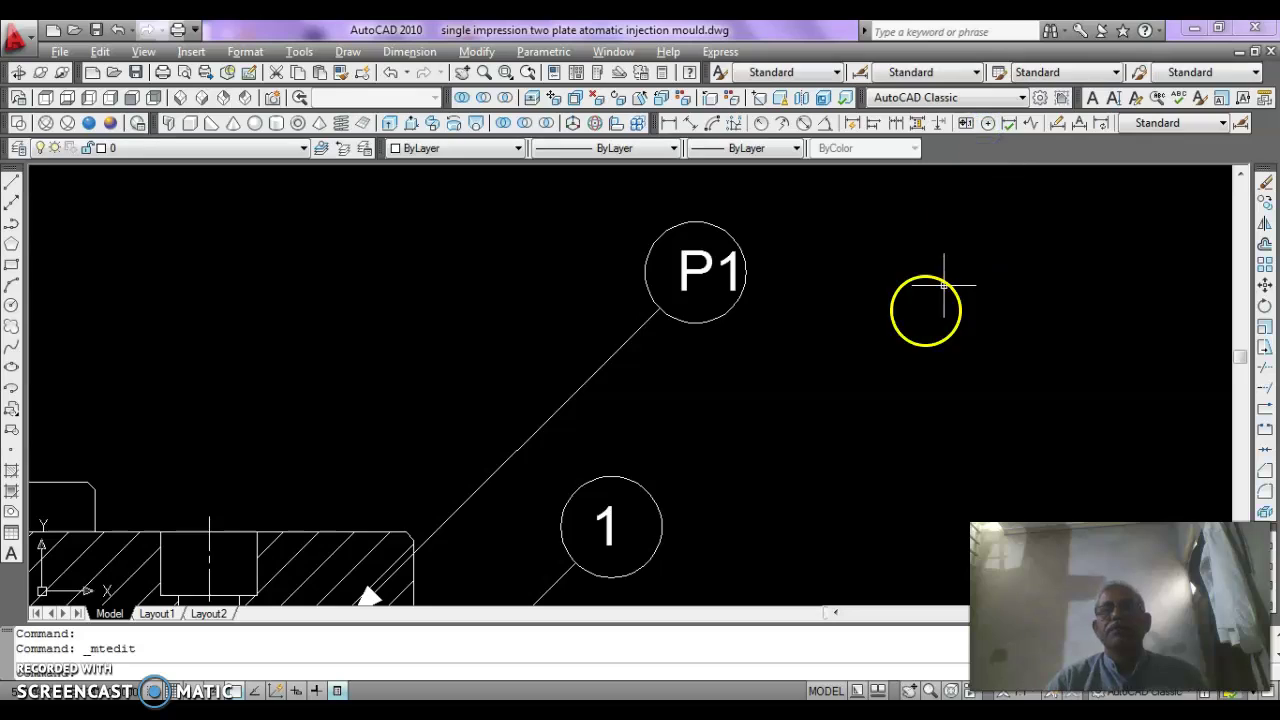
key("Escape")
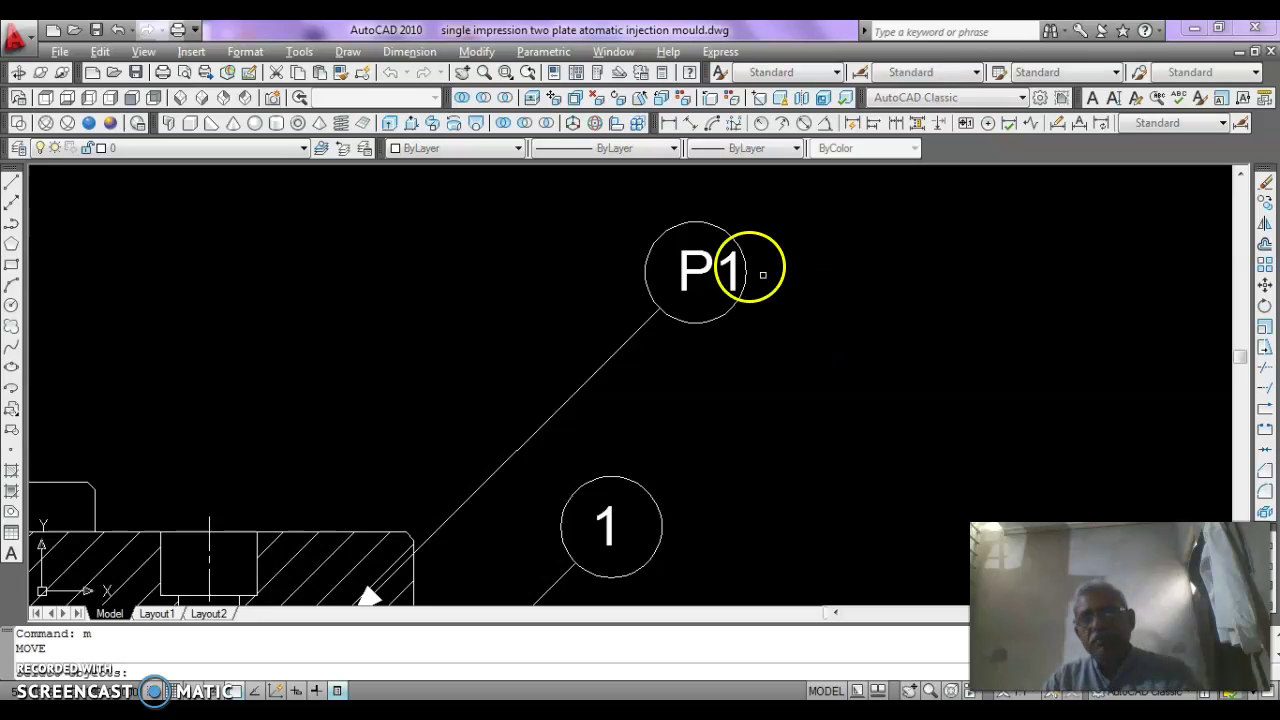
Move the "P1" text to the left to centre it inside its balloon circle.
type("m")
key("Return")
left_click(694, 260)
right_click(843, 316)
left_click(843, 316)
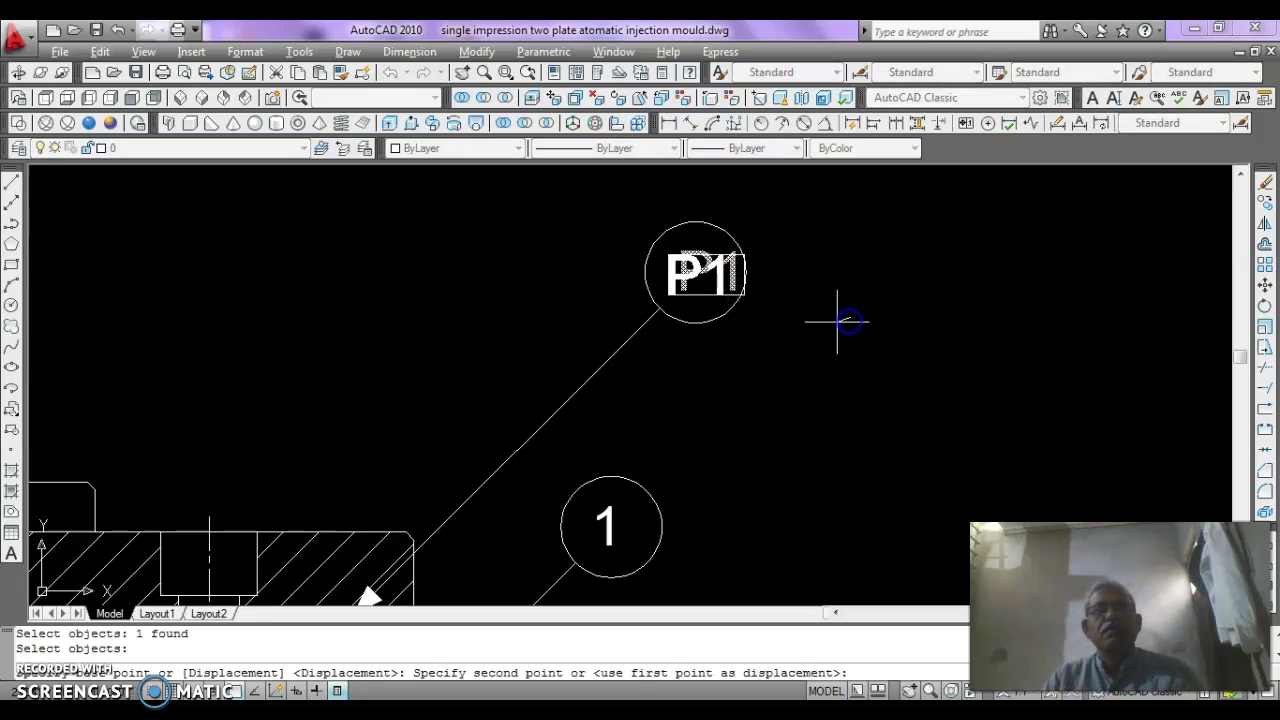
left_click(830, 319)
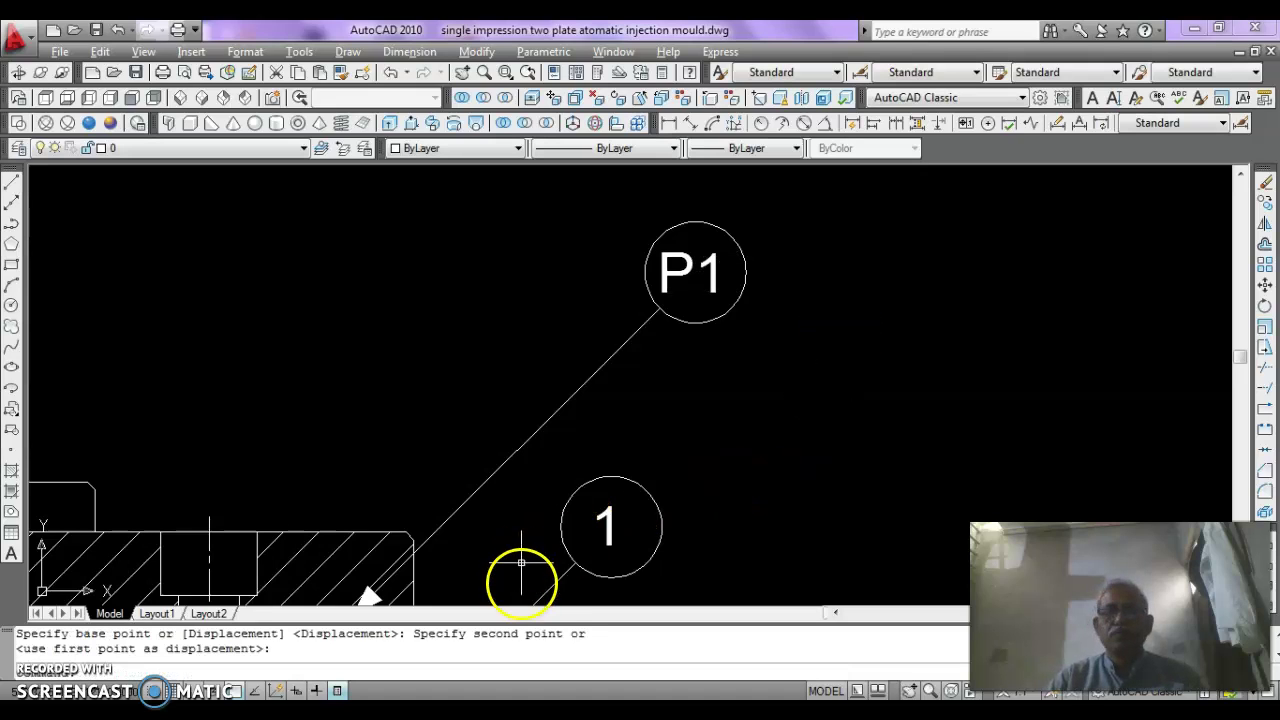
Replace the text in the second plate's balloon with "P2".
double_click(600, 520)
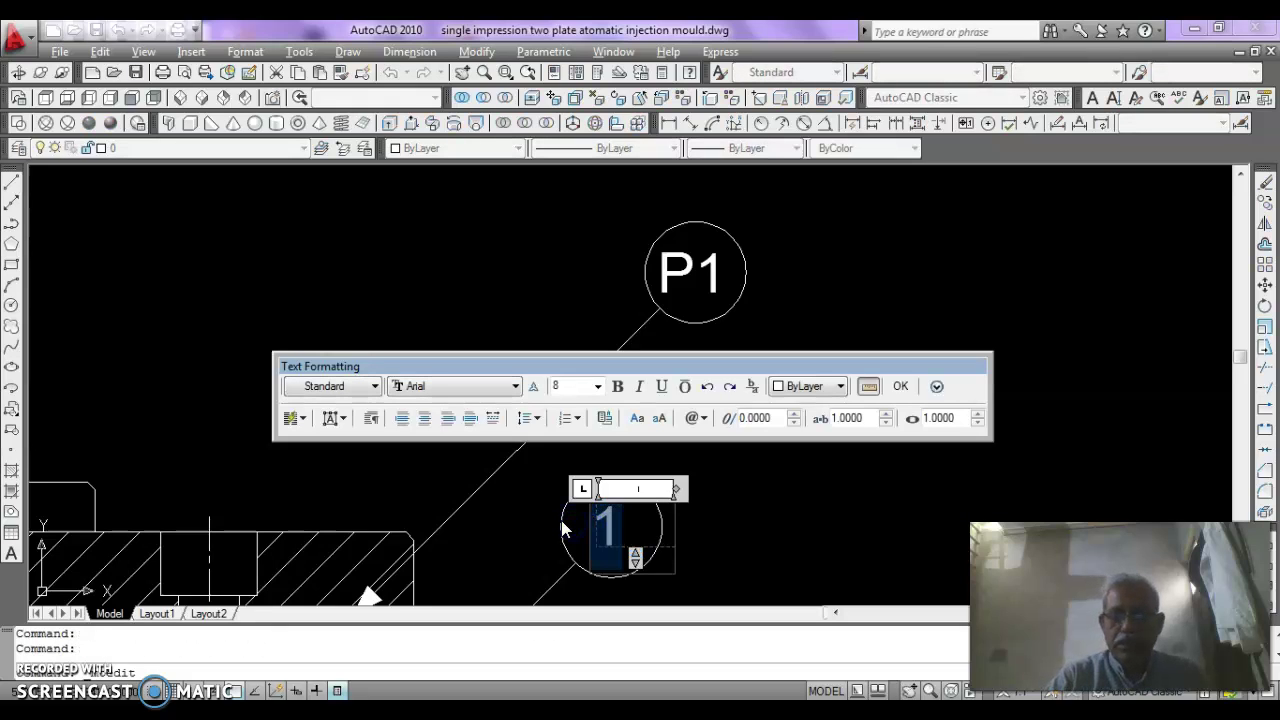
type("P2")
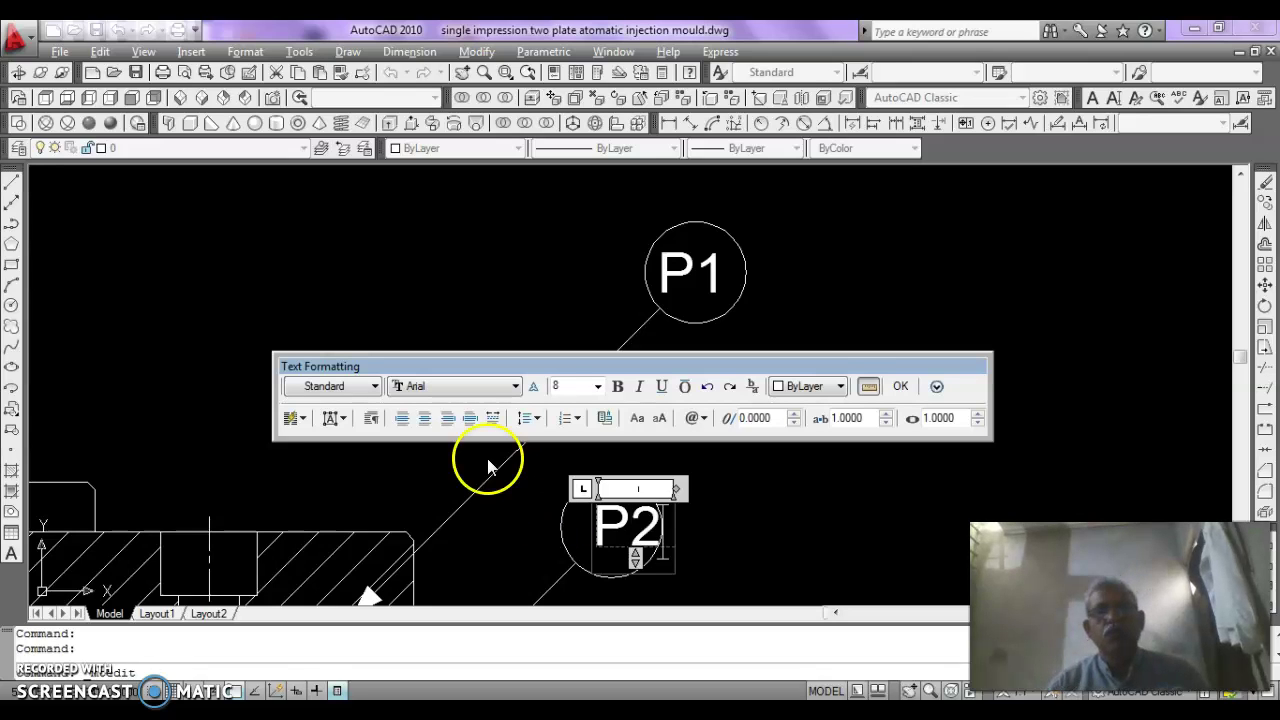
left_click(900, 387)
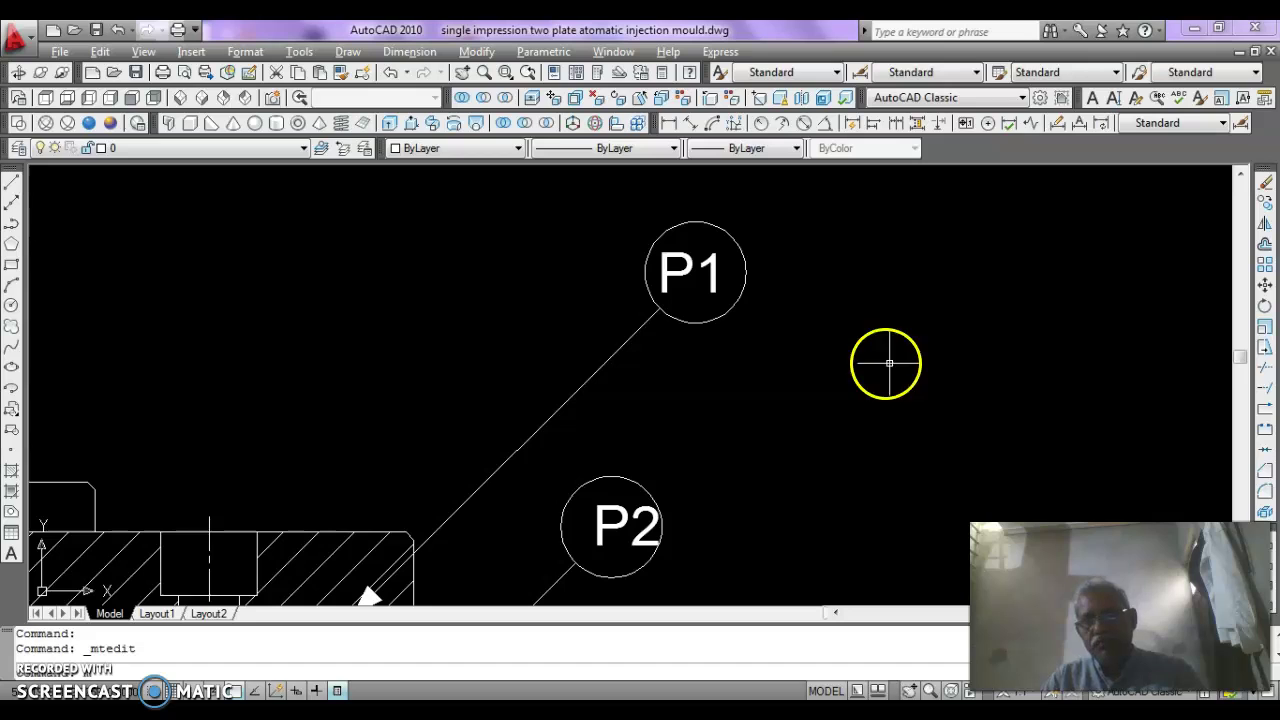
Move the "P2" text to the left to centre it inside its balloon circle.
type("m")
key("Return")
left_click(617, 517)
key("Return")
left_click(789, 483)
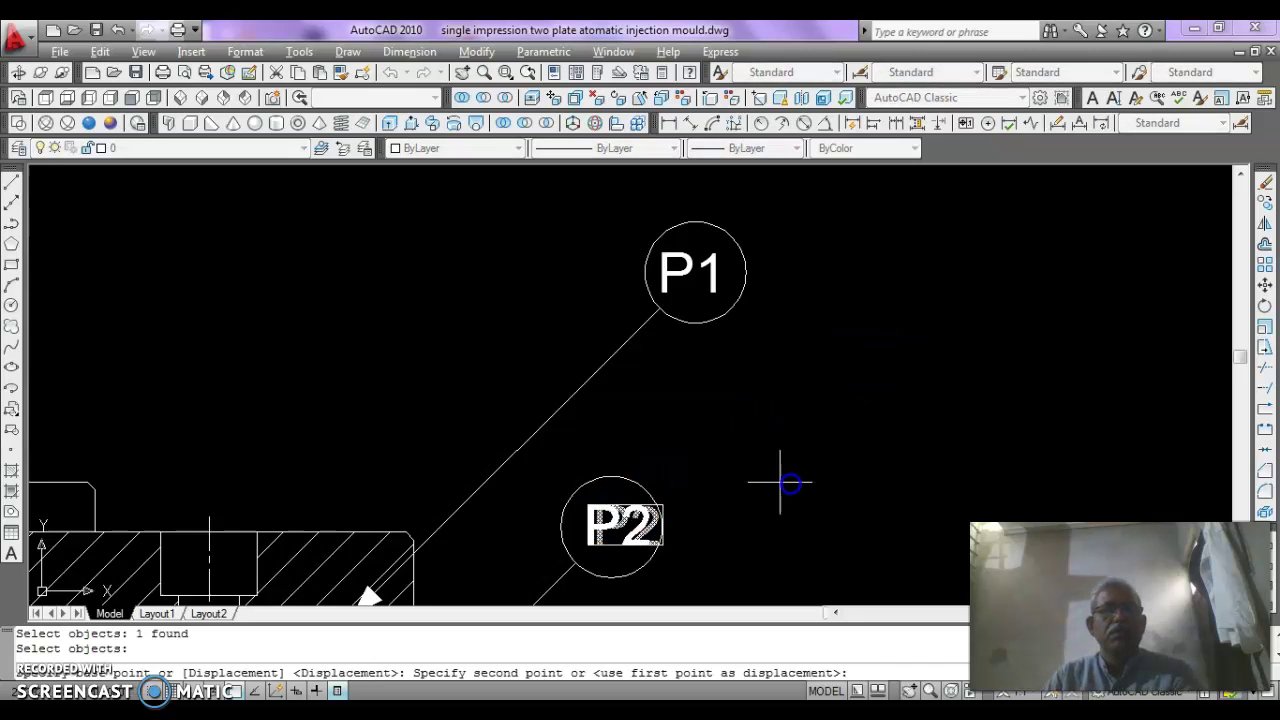
left_click(769, 483)
scroll(745, 432, "down", 4)
middle_click_drag(689, 517, 706, 363)
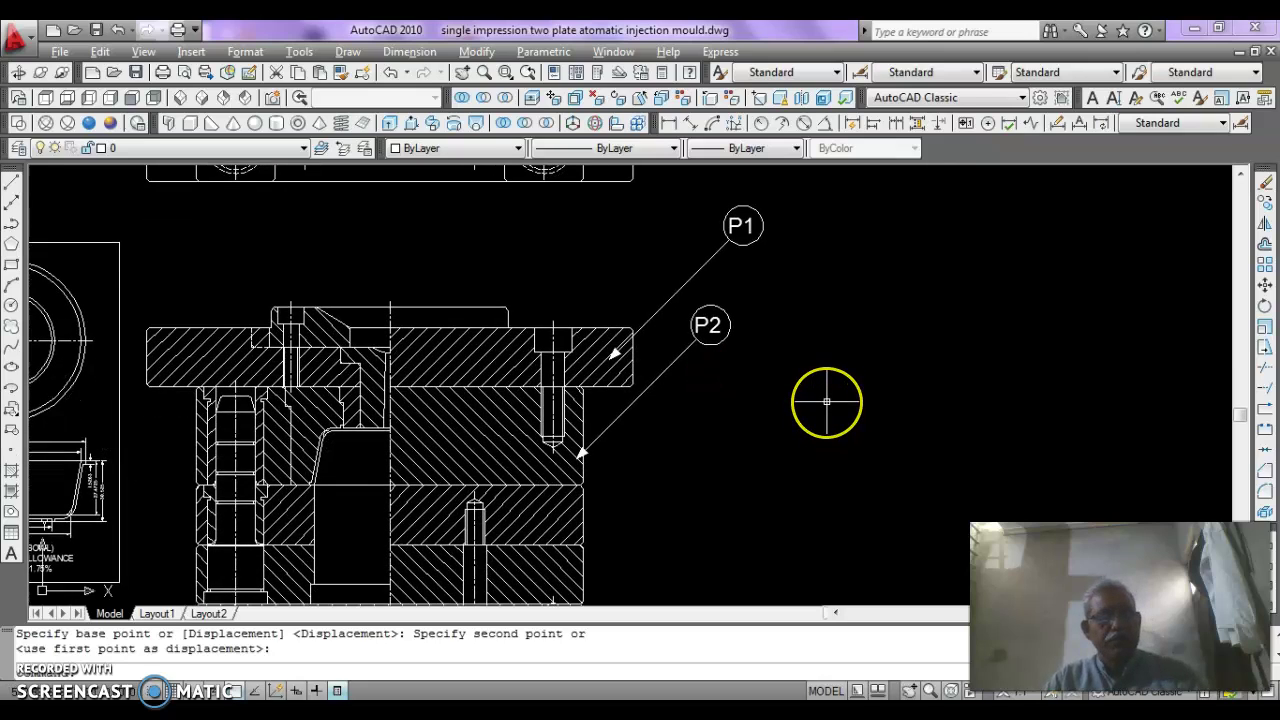
key("Escape")
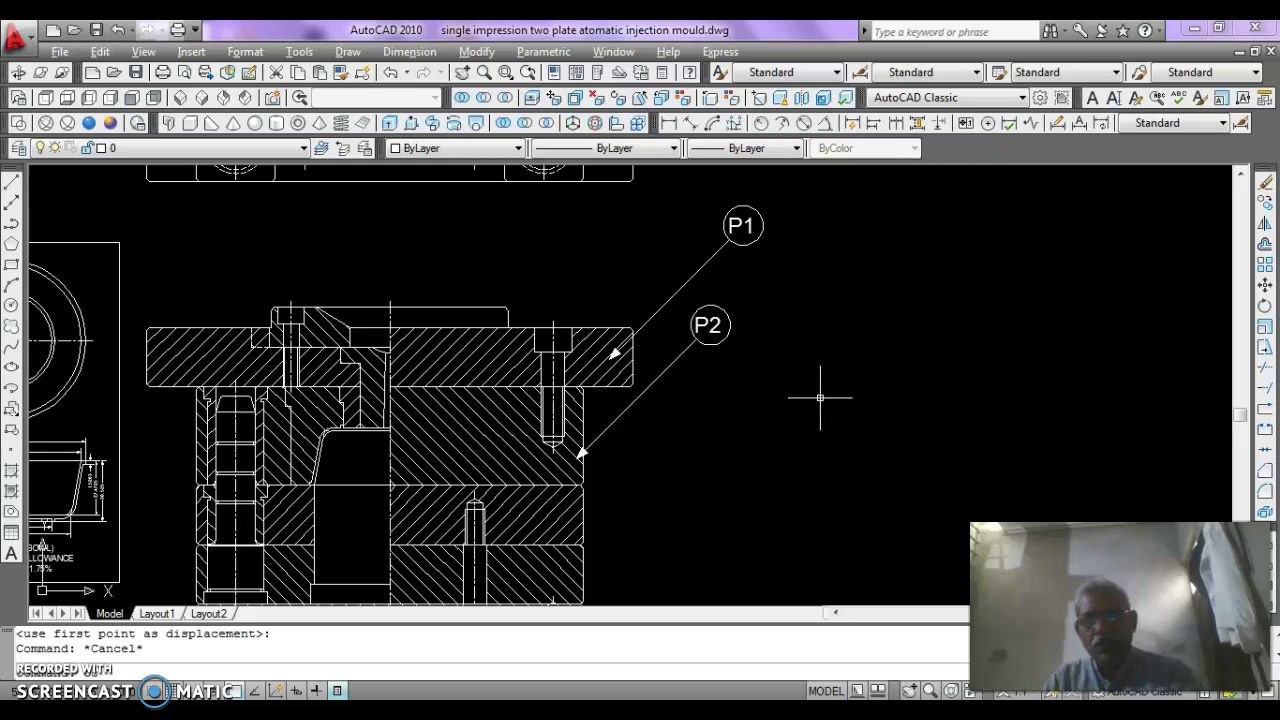
Copy the second plate's P2 leader, circle and text onto the third, fourth and fifth plates of the mould stack.
type("co")
key("Return")
left_click(742, 313)
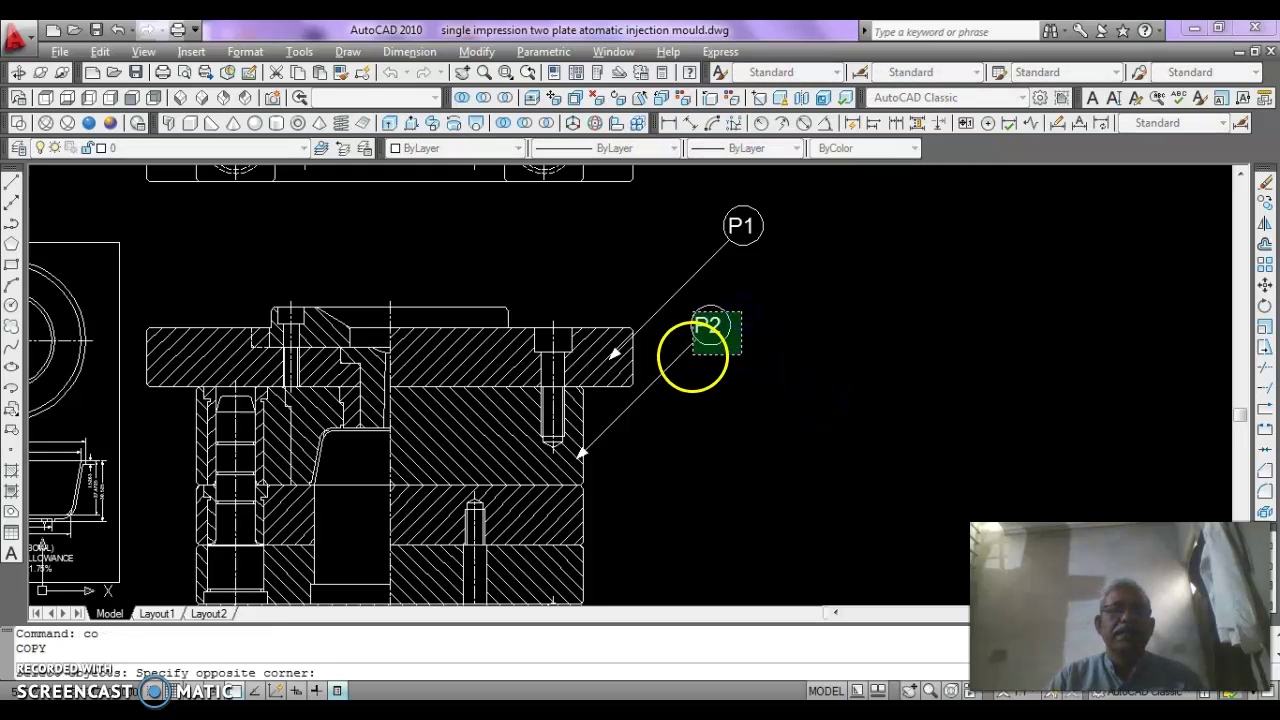
left_click(692, 355)
key("Return")
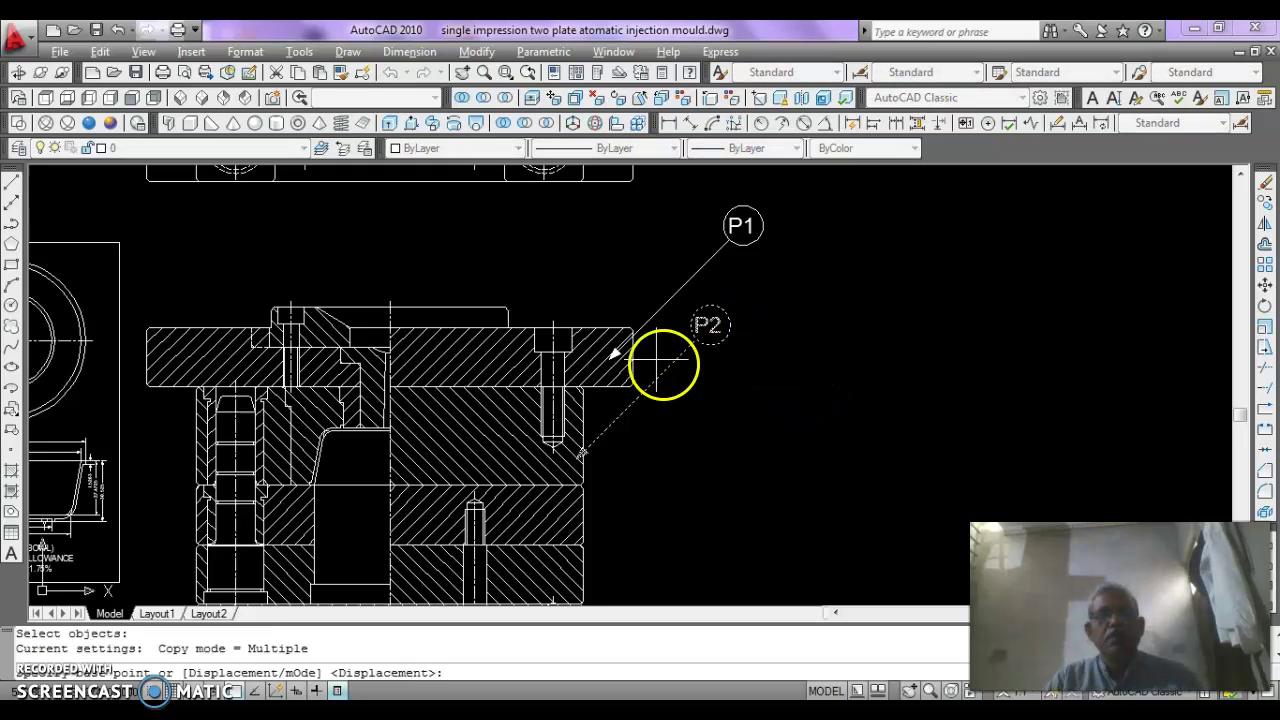
middle_click_drag(571, 300, 540, 190)
left_click(708, 287)
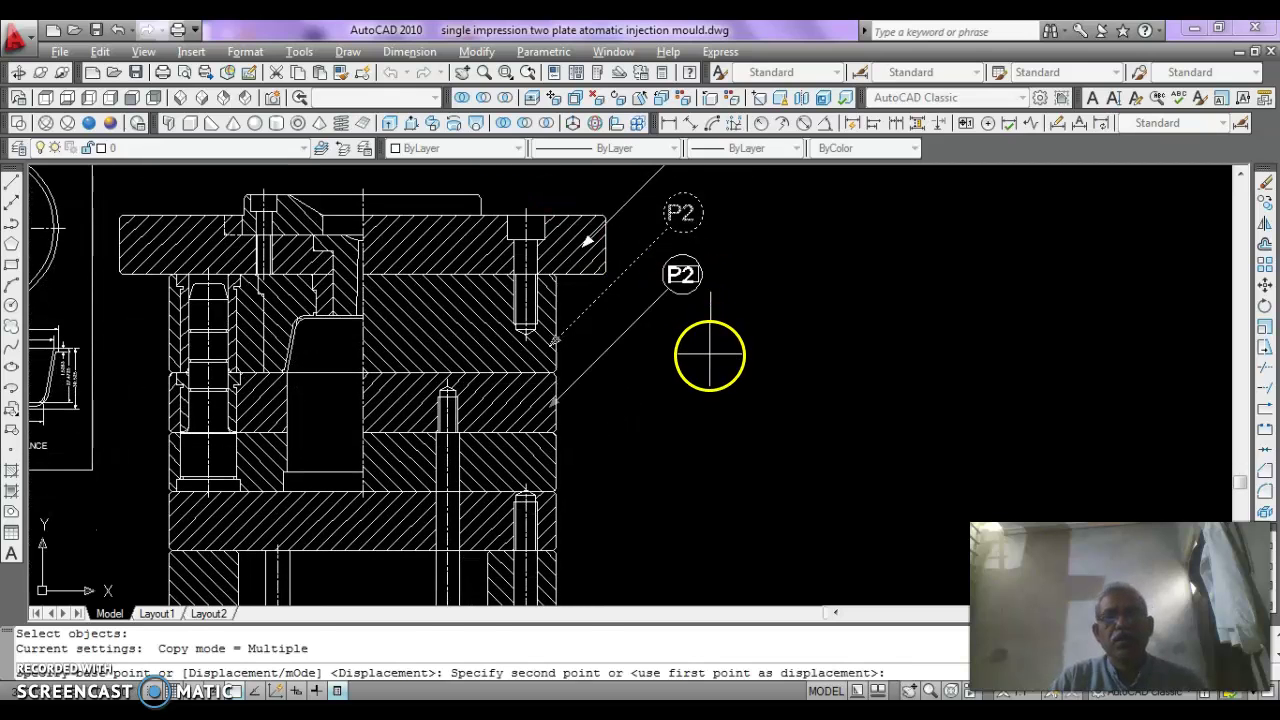
left_click(710, 355)
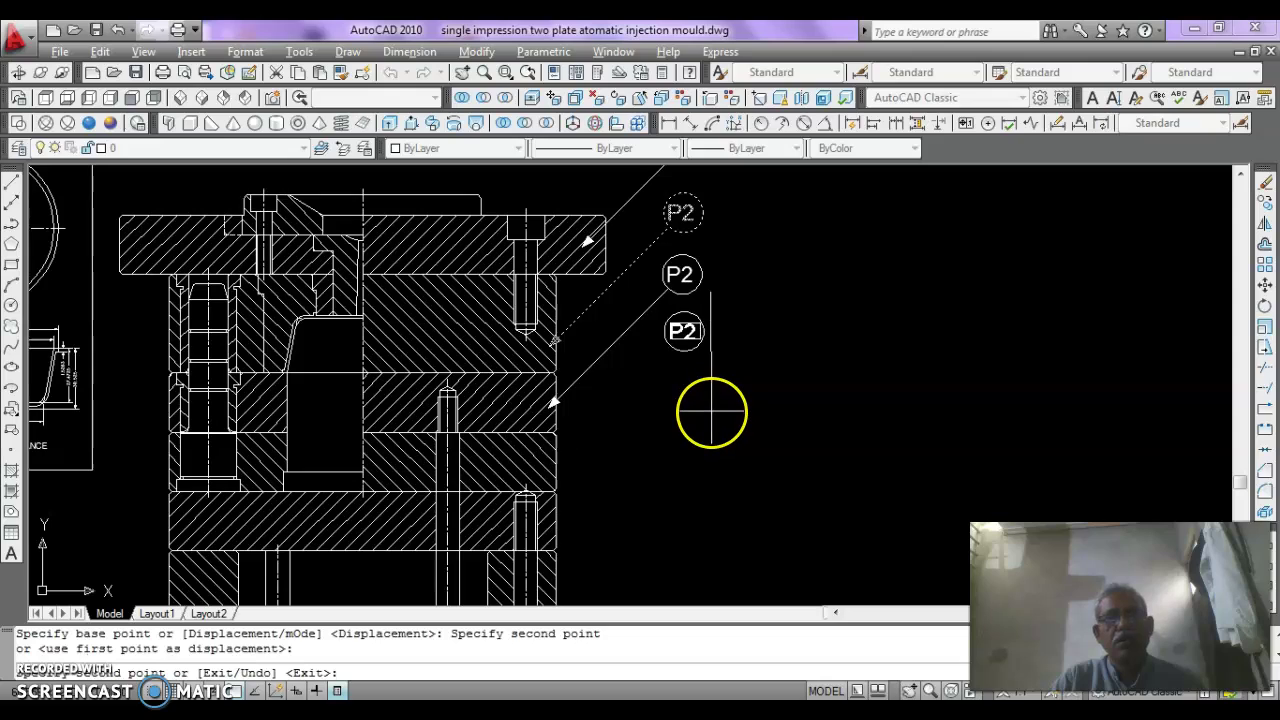
left_click(711, 410)
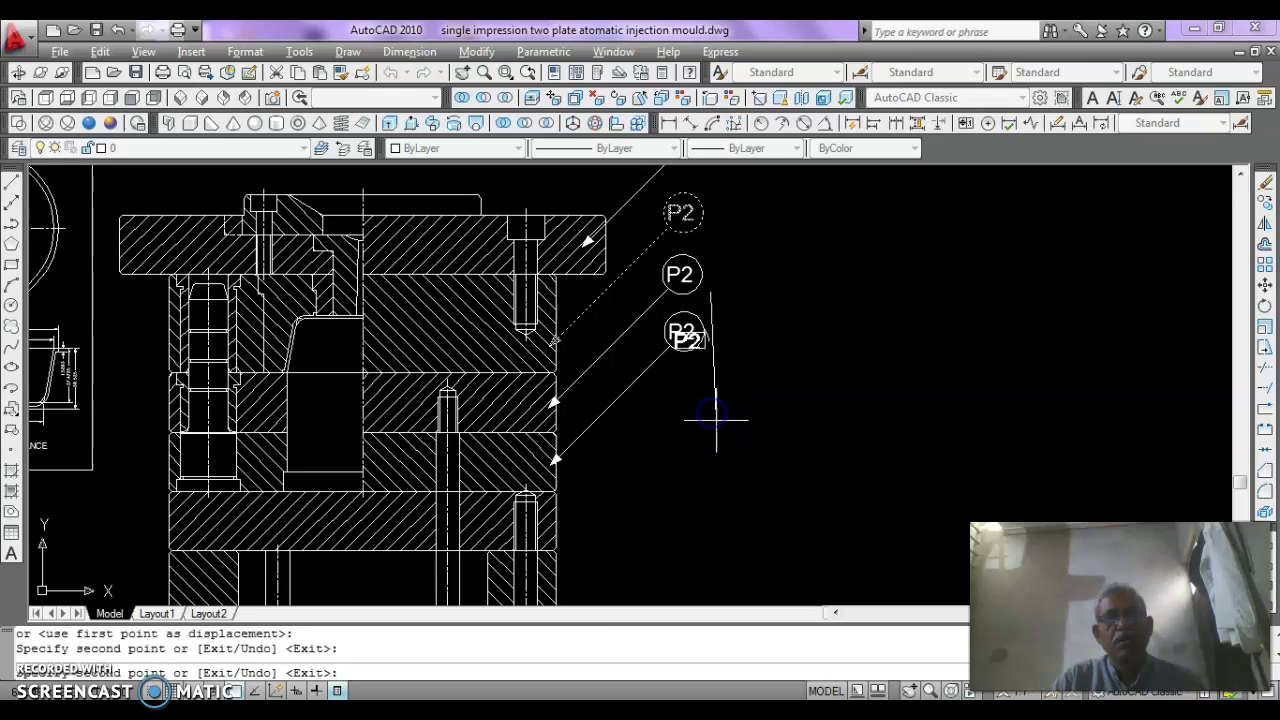
left_click(708, 480)
Place further copies of the P2 leader balloon on the spacer block and the bottom plate, ending the copy.
mouse_move(737, 449)
middle_mouse_down()
mouse_move(700, 371)
mouse_move(700, 251)
middle_mouse_up()
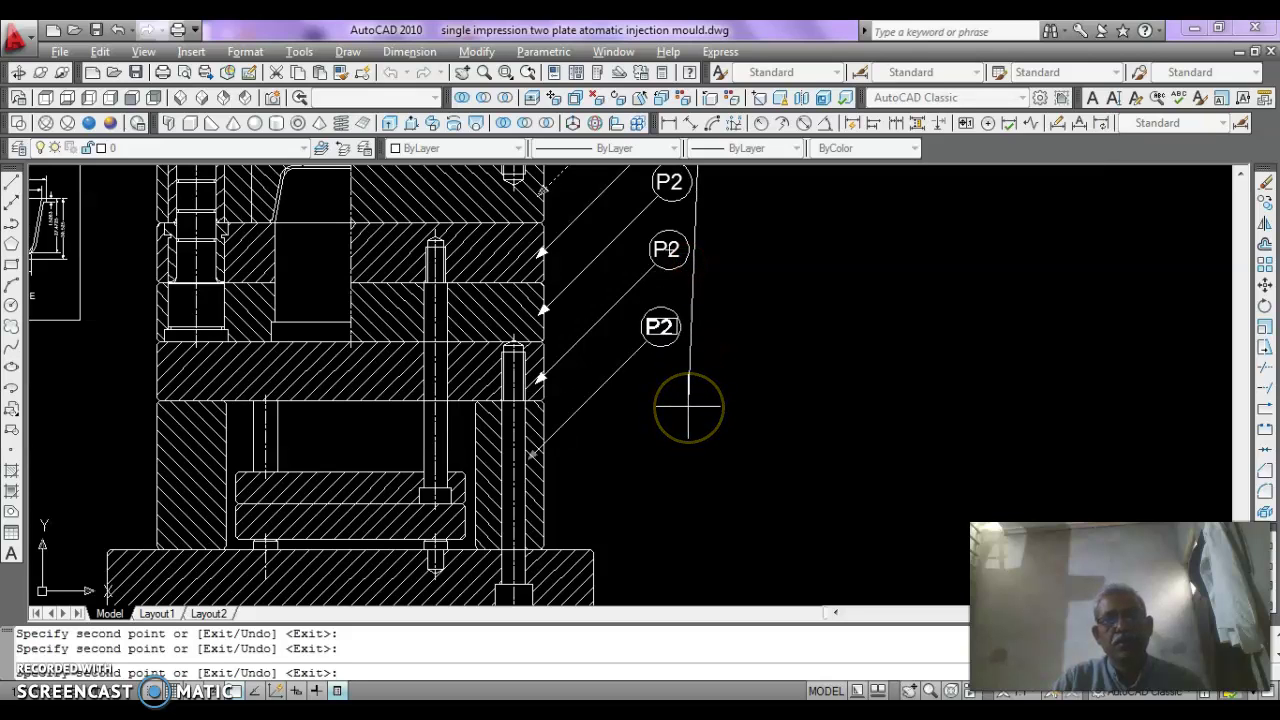
middle_click_drag(686, 423, 686, 337)
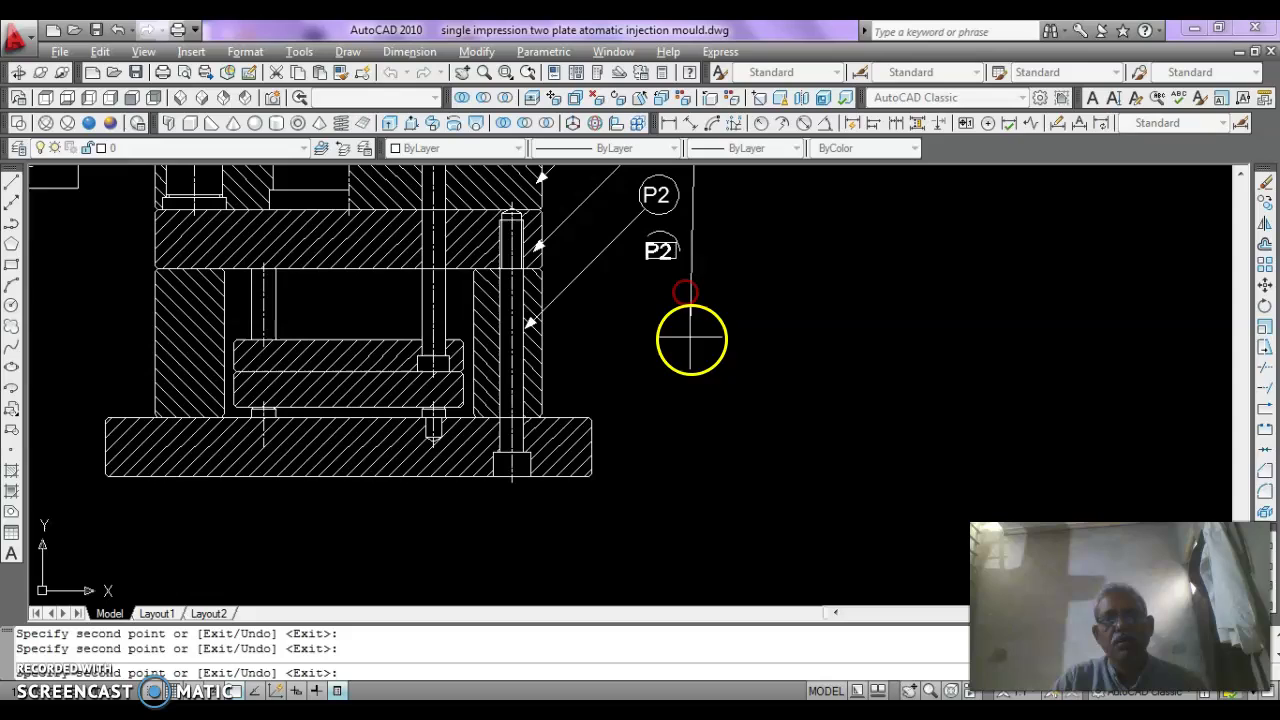
left_click(729, 398)
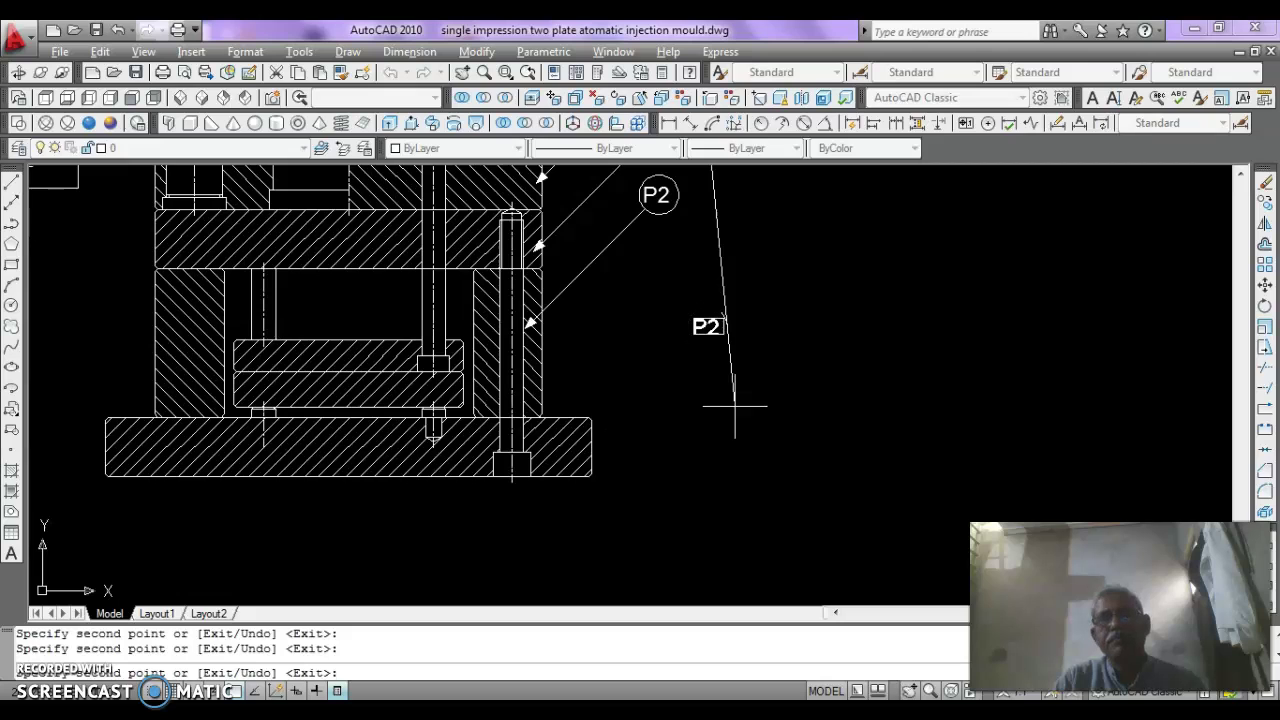
middle_click_drag(729, 400, 751, 506)
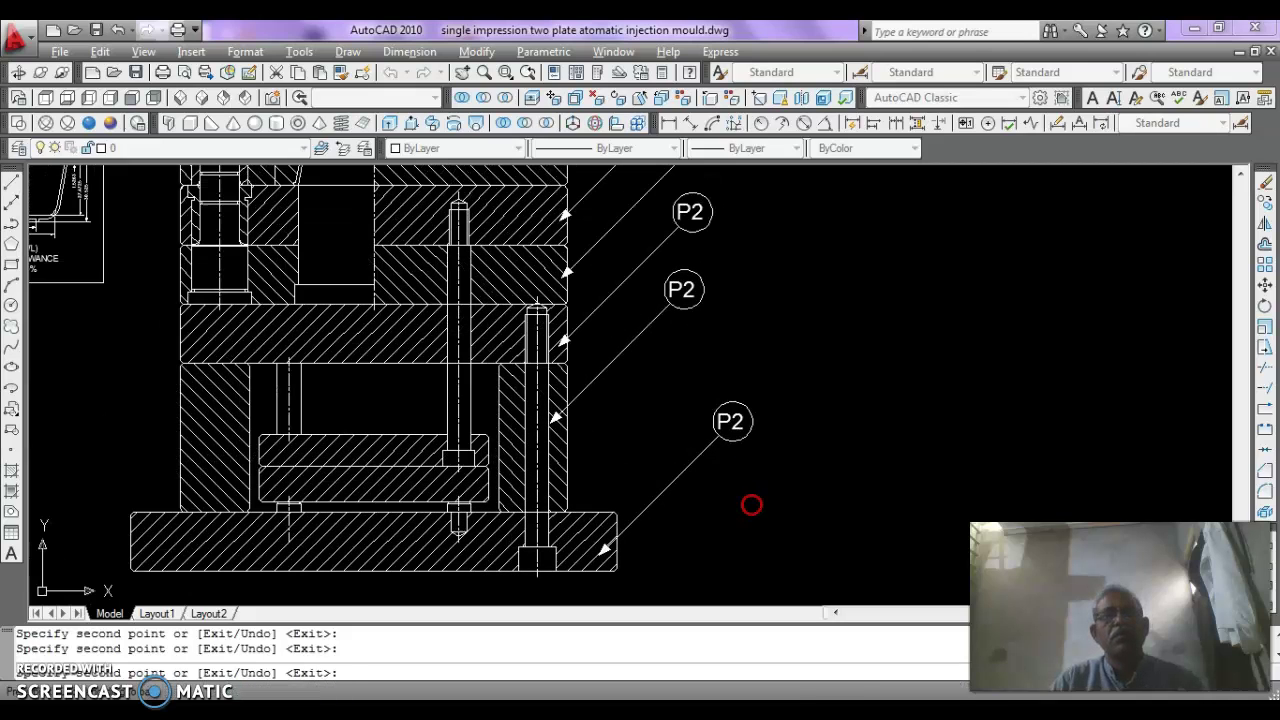
left_click(833, 463)
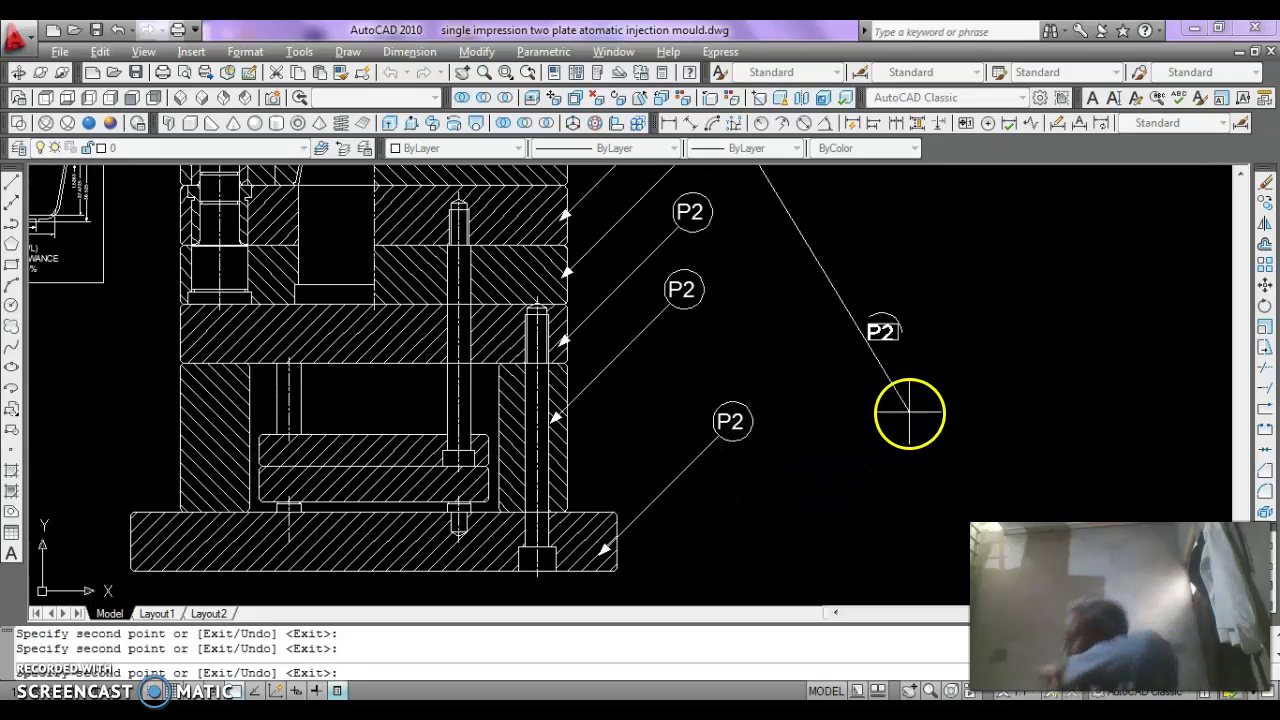
key("Escape")
mouse_move(763, 373)
middle_mouse_down()
mouse_move(783, 400)
mouse_move(850, 384)
middle_mouse_up()
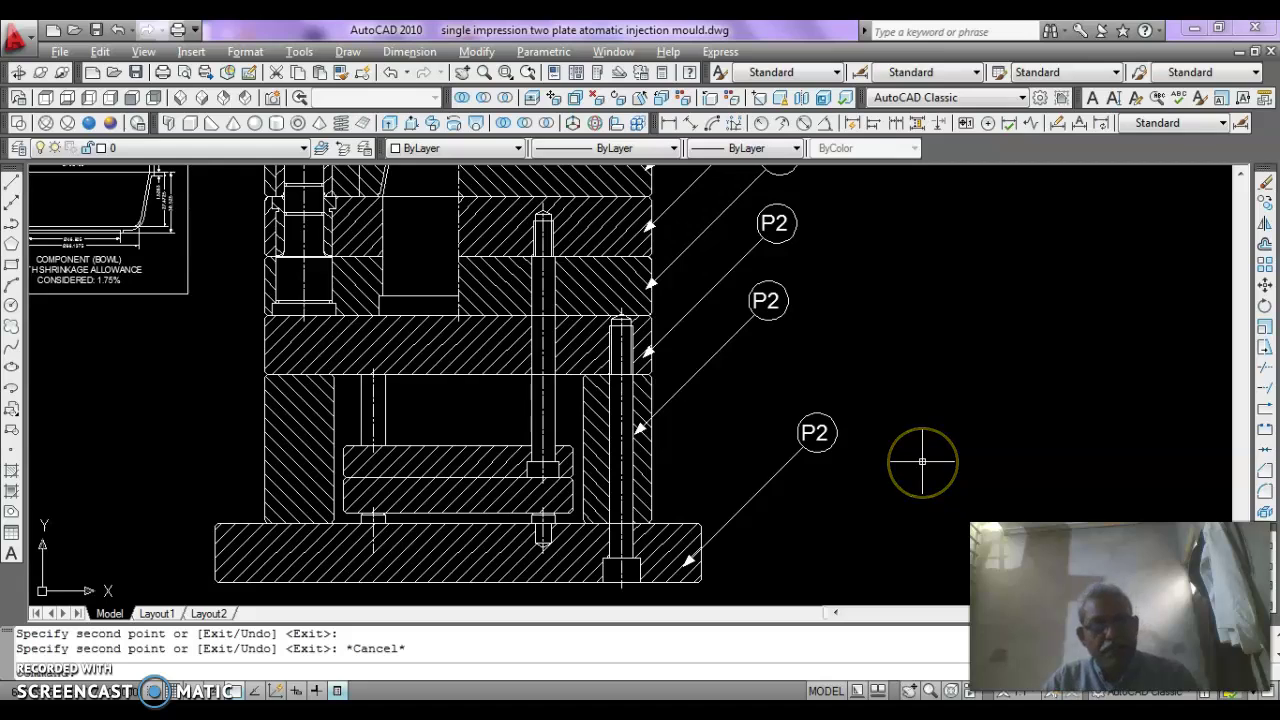
Rotate the bottom plate's leader and balloon circle by -90 degrees about the arrow tip, leaving the text out.
middle_click_drag(771, 474, 698, 389)
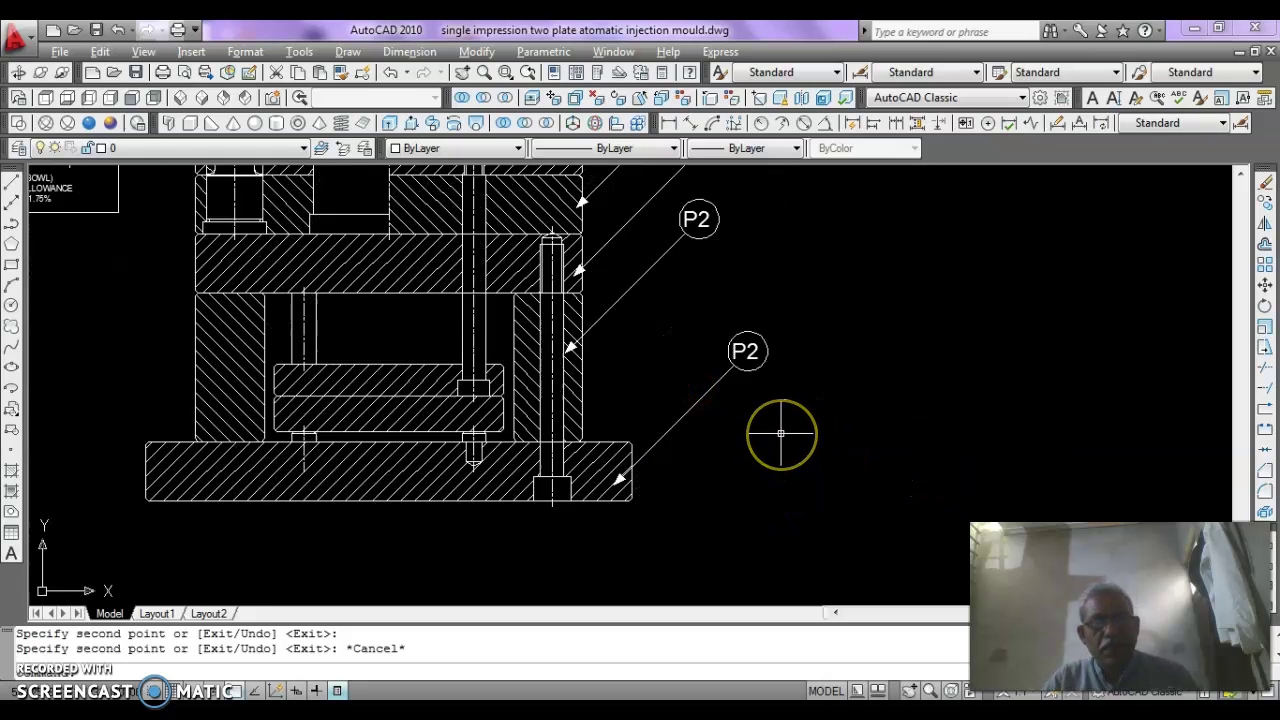
type("ro")
key("Return")
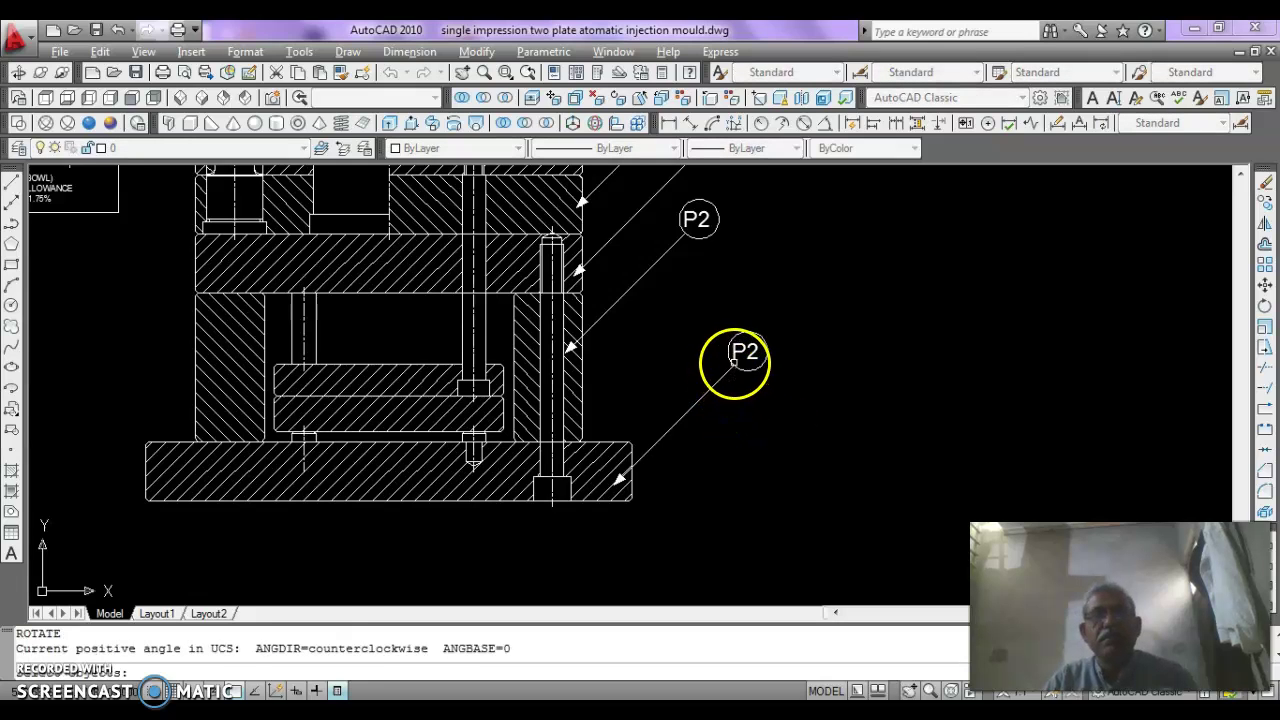
scroll(737, 368, "up", 5)
left_click(743, 357)
left_click(707, 393)
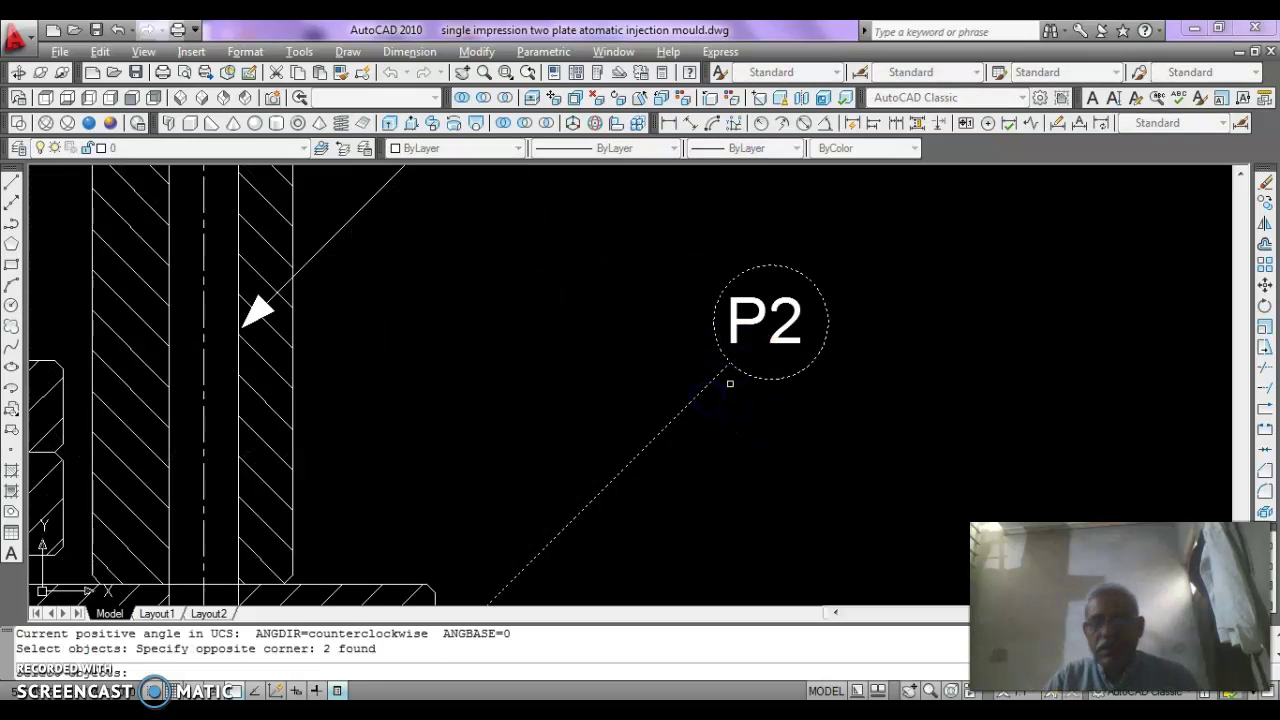
key("Return")
scroll(694, 349, "down", 3)
scroll(563, 485, "up", 3)
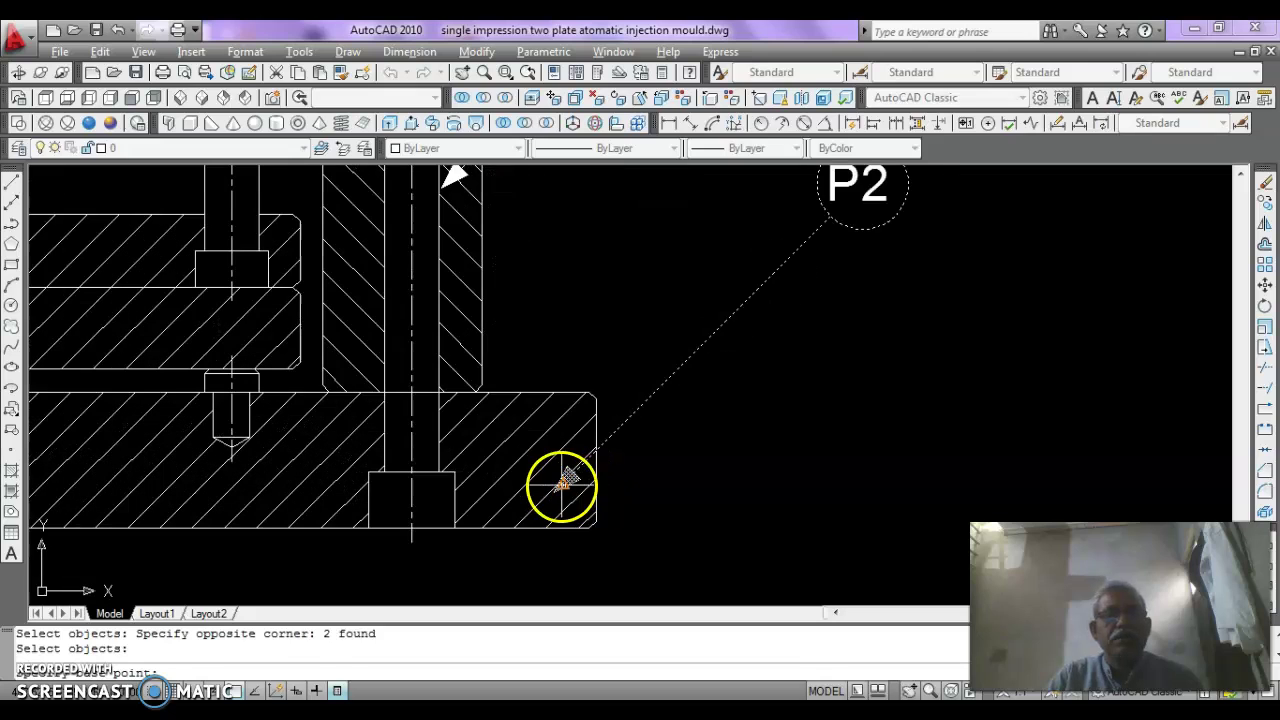
left_click(563, 485)
scroll(565, 480, "down", 2)
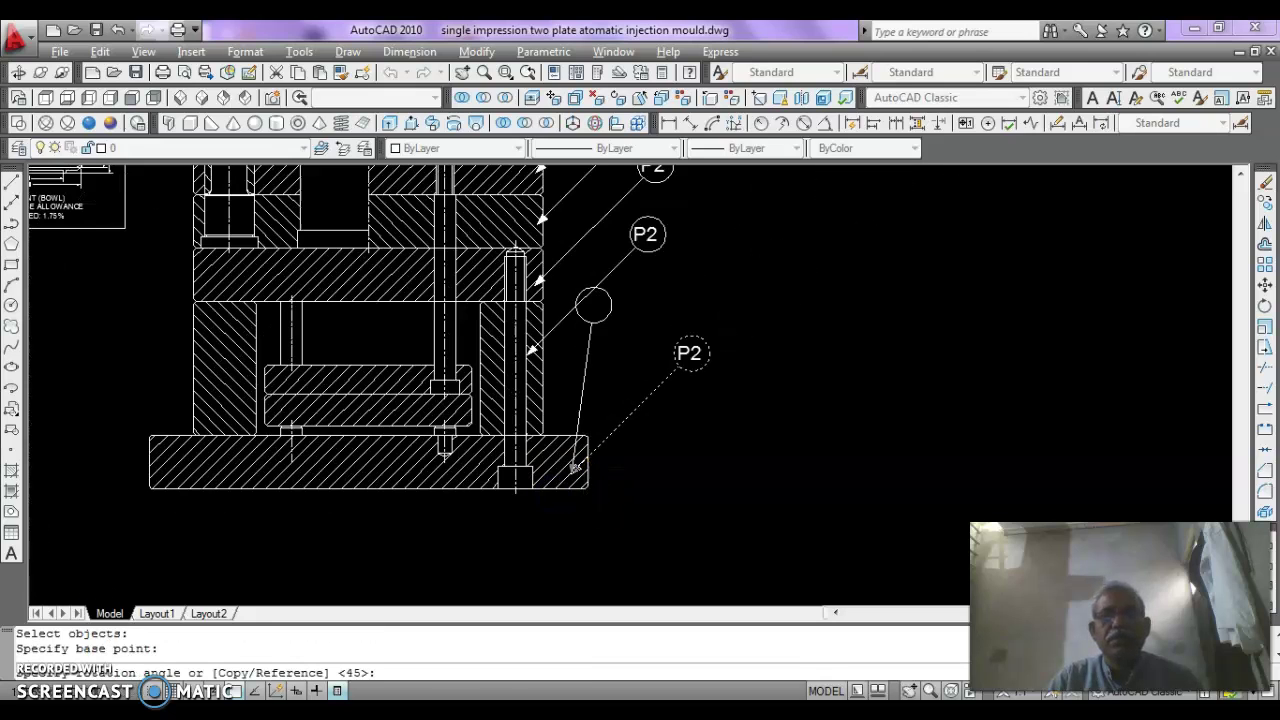
scroll(589, 462, "down", 2)
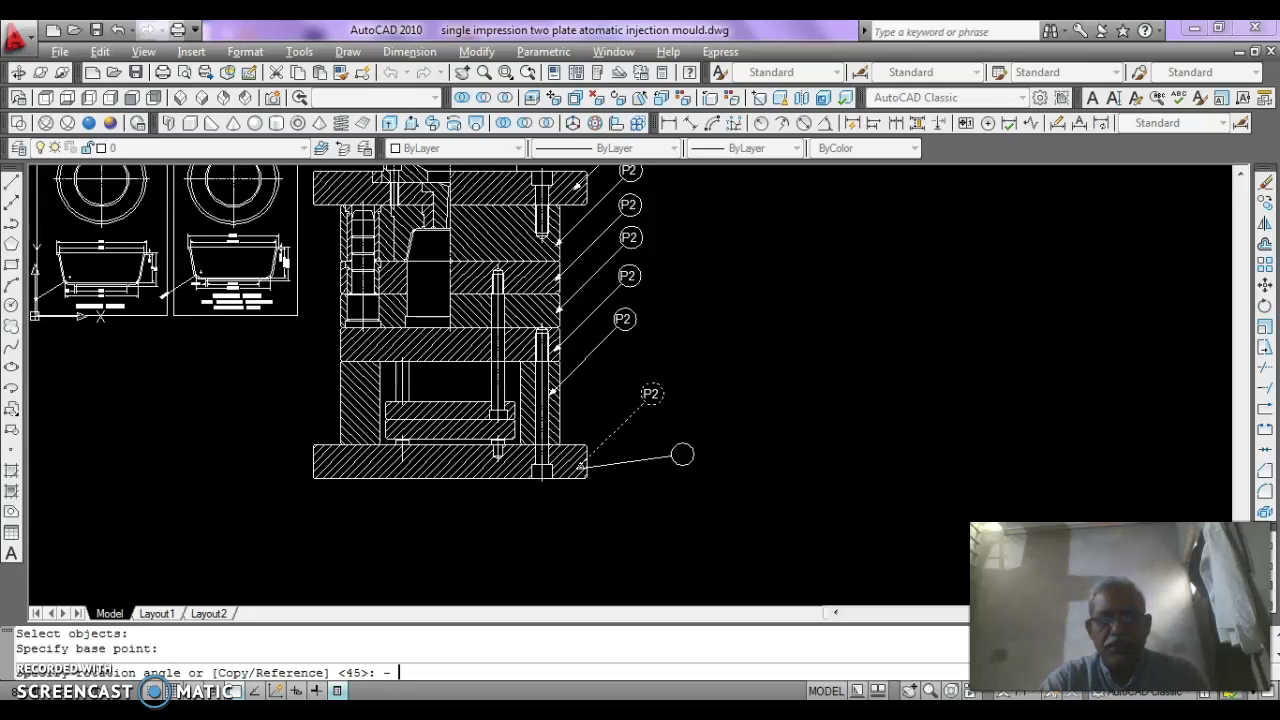
type("-90")
key("Return")
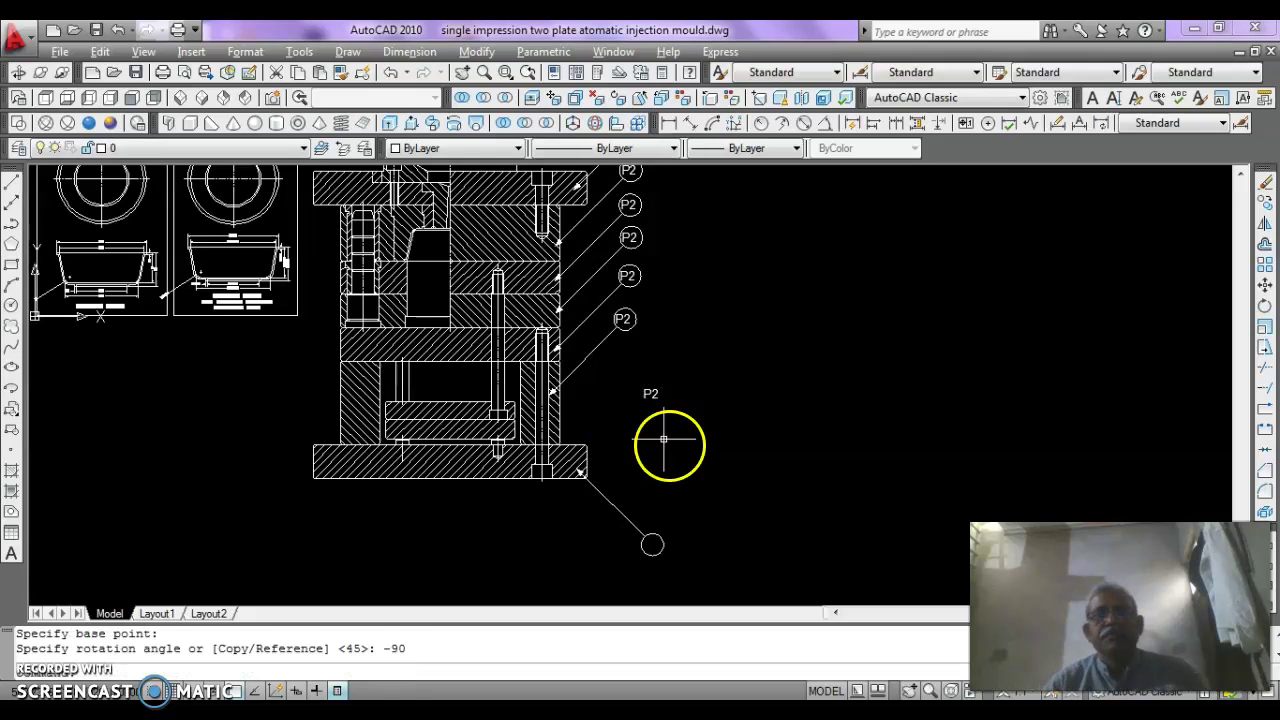
Move the bottom plate's stray P2 text down into the centre of the rotated balloon circle.
key("Escape")
left_click(650, 393)
key("Return")
left_click(660, 388)
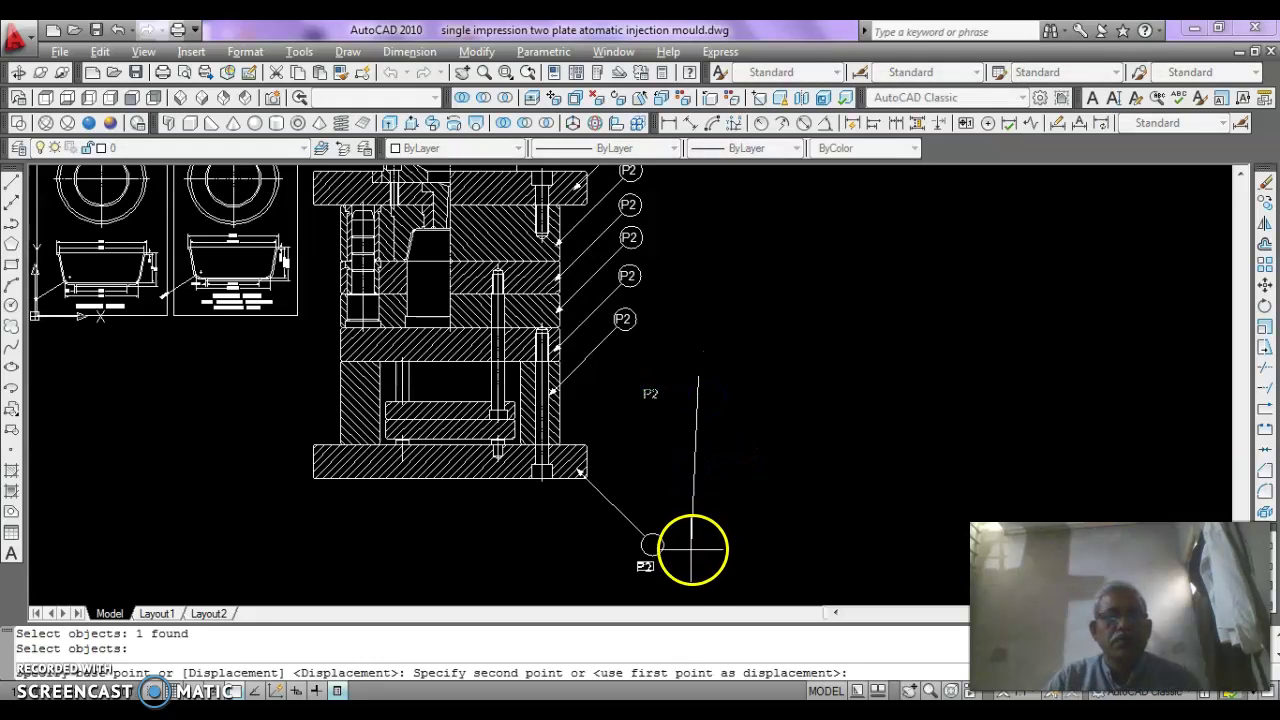
scroll(688, 542, "up", 3)
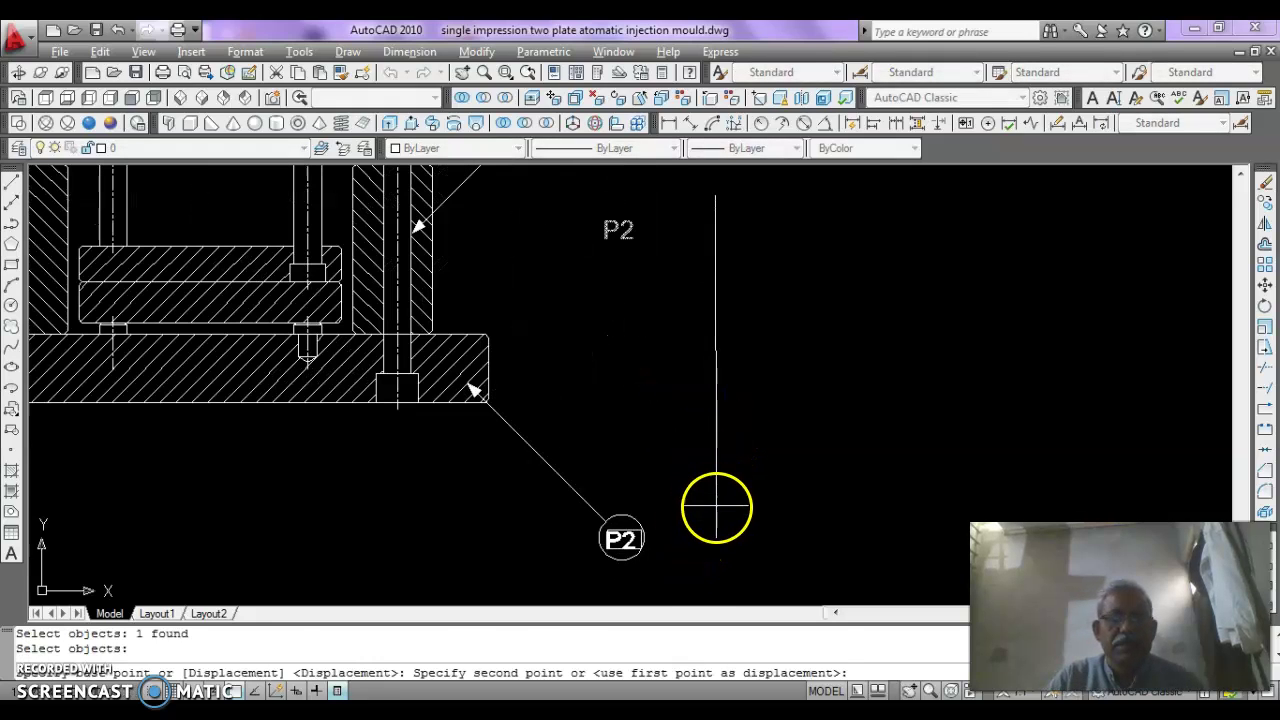
left_click(716, 508)
scroll(740, 371, "down", 3)
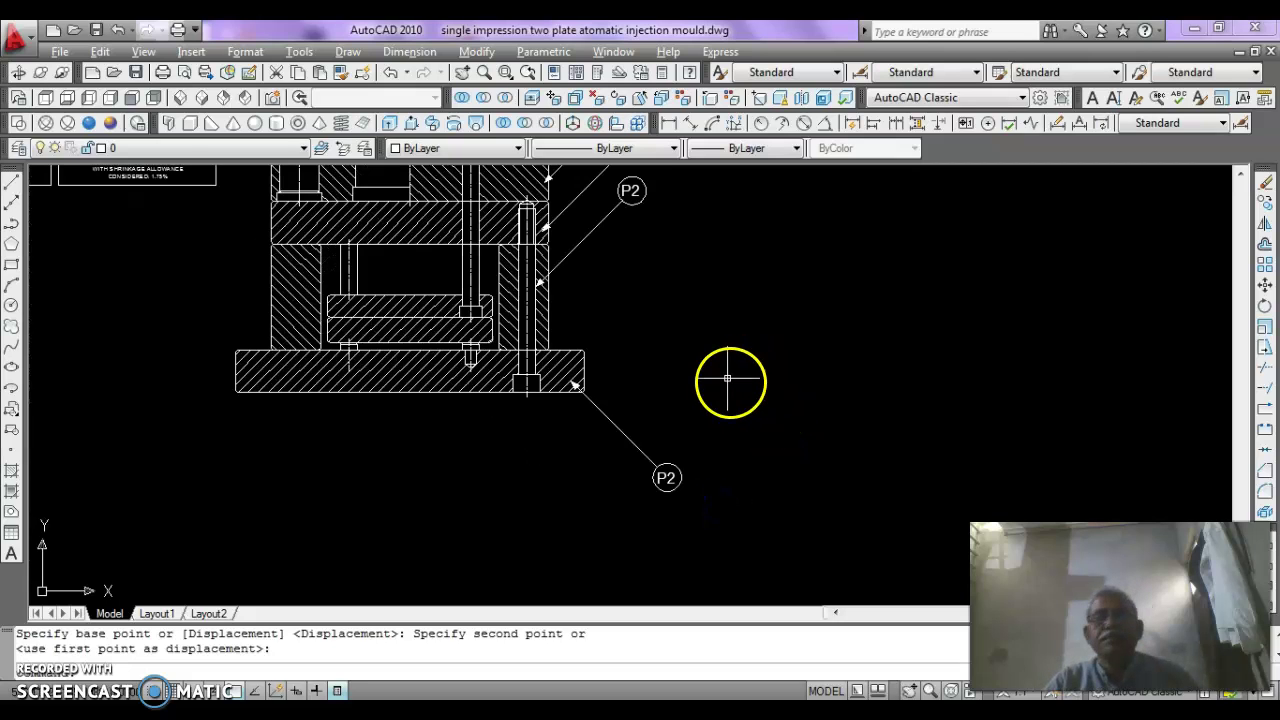
Copy the spacer block's P2 leader balloon twice, pointing the arrows at the upper and lower ejector plates.
scroll(553, 409, "up", 2)
scroll(543, 406, "down", 1)
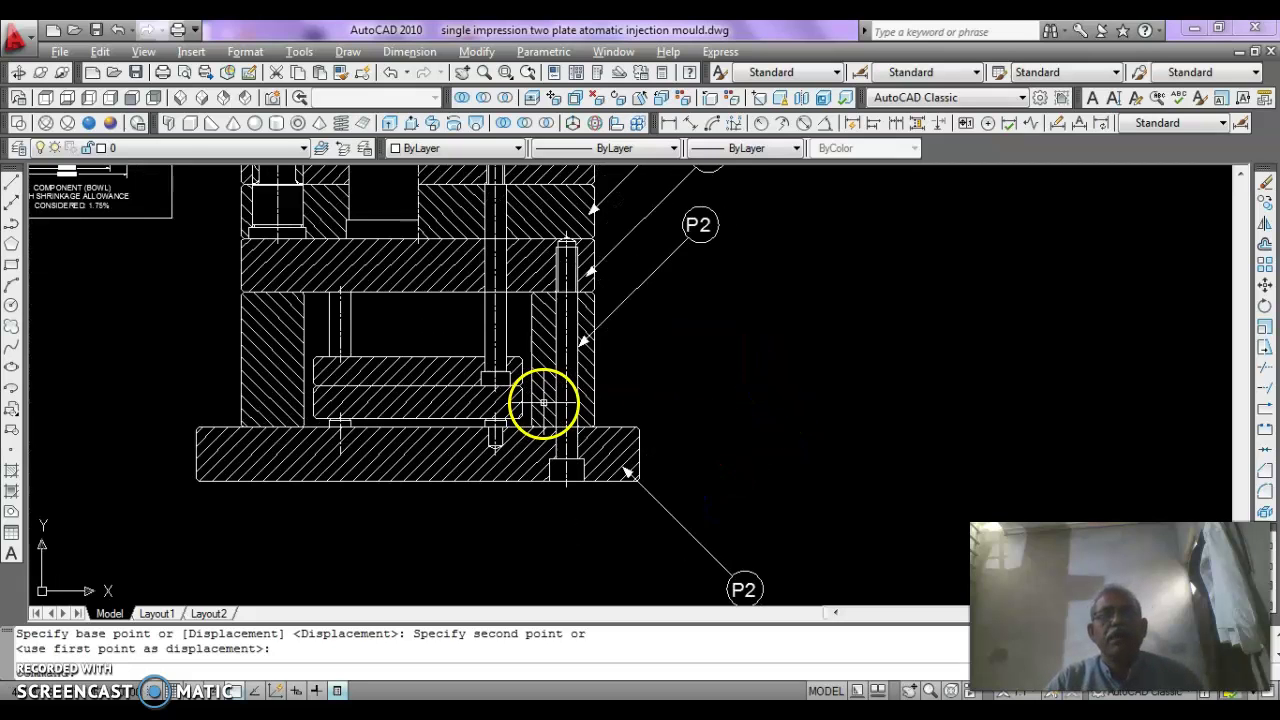
key("Escape")
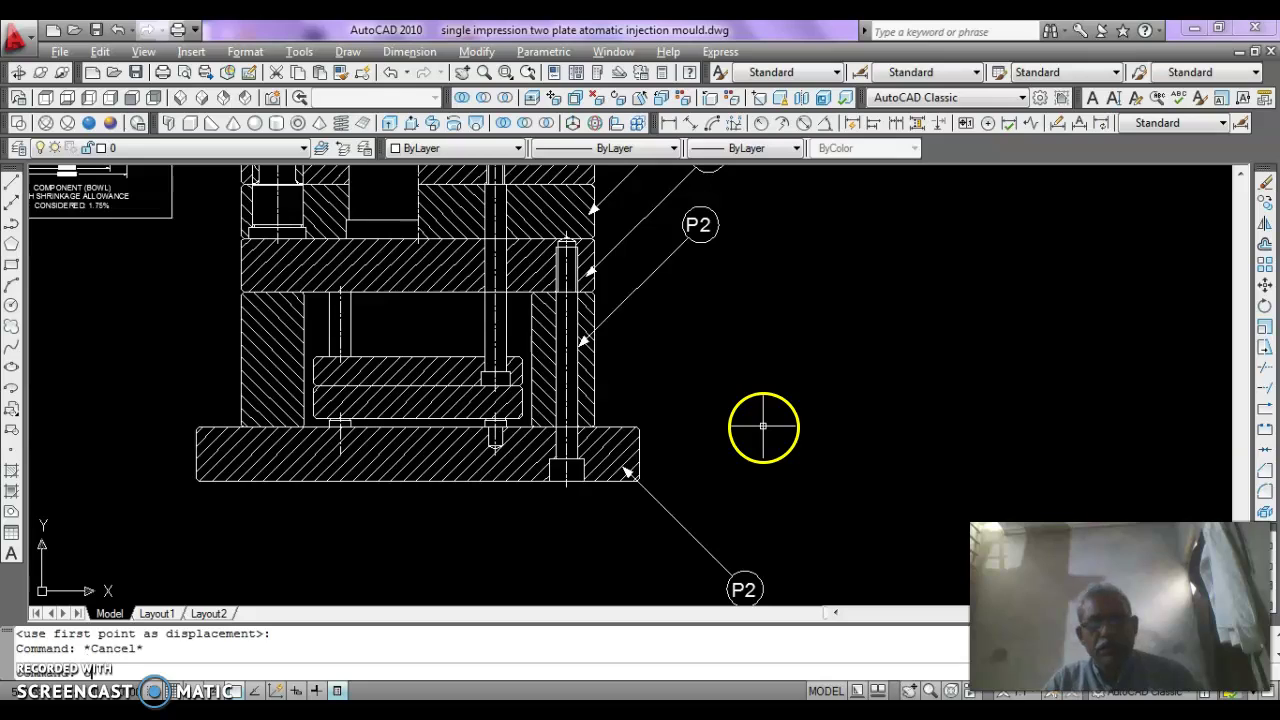
type("co")
key("Return")
left_click(725, 211)
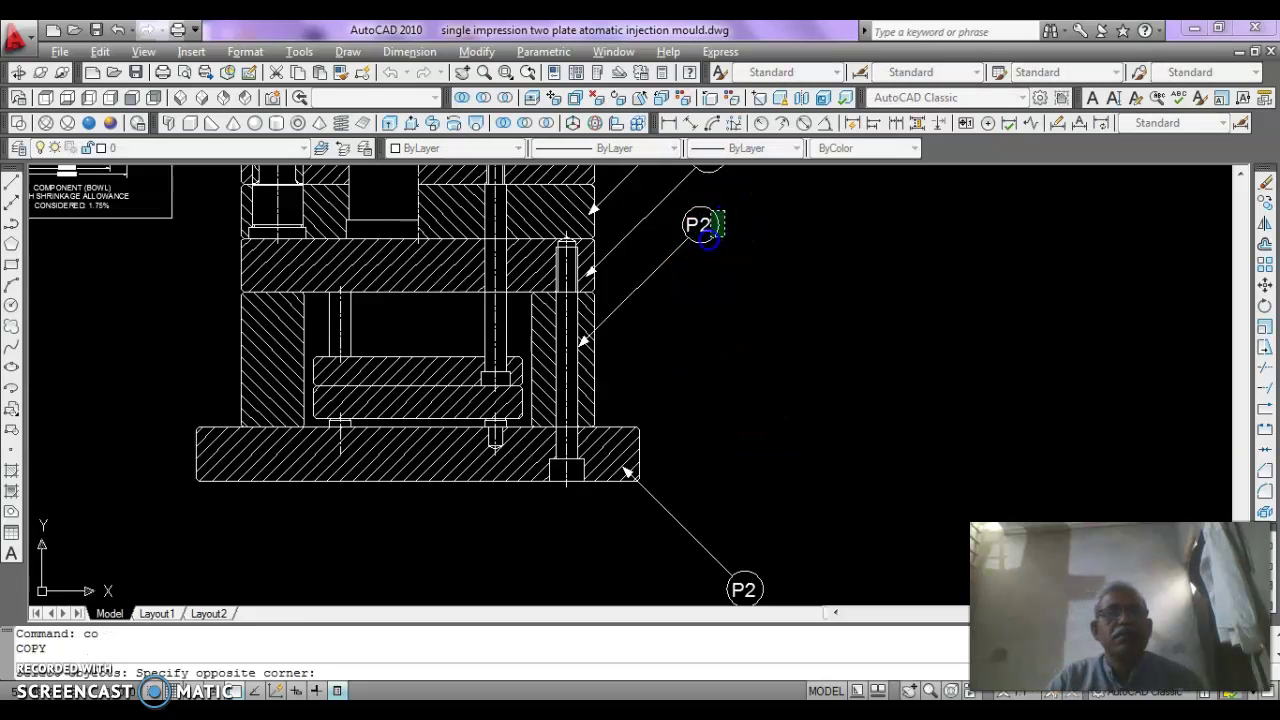
left_click(678, 276)
key("Return")
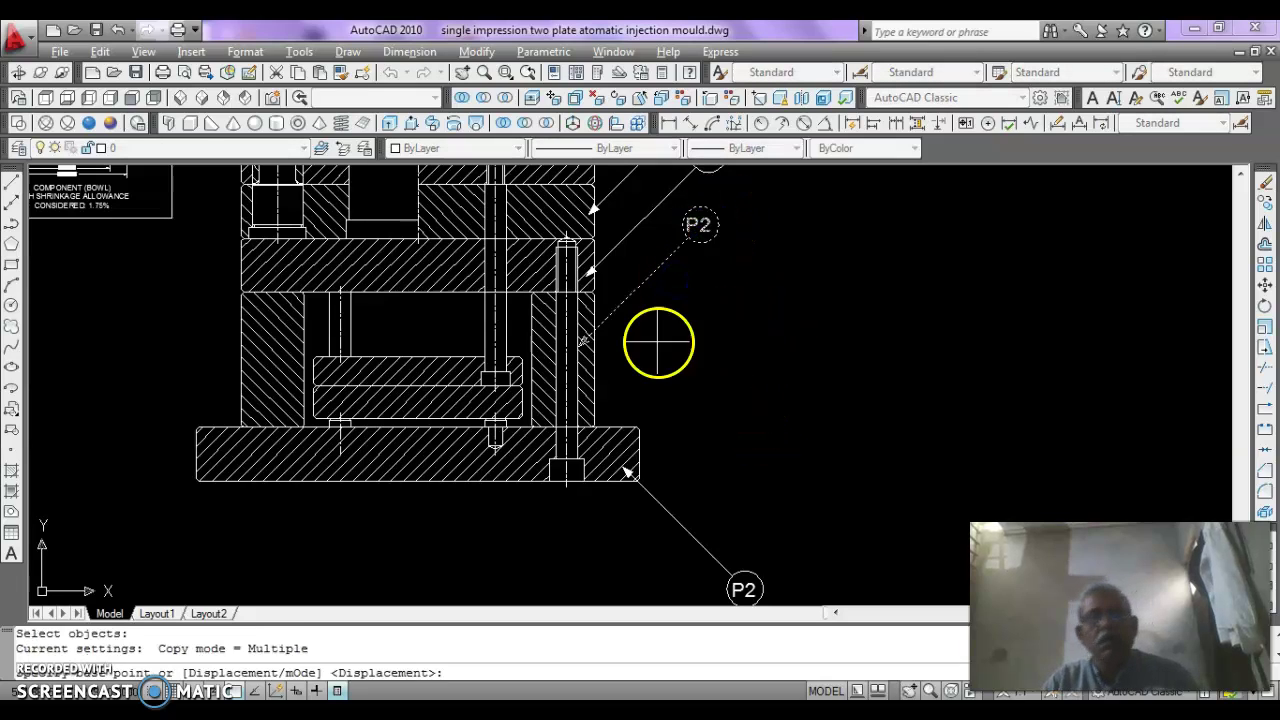
left_click(840, 355)
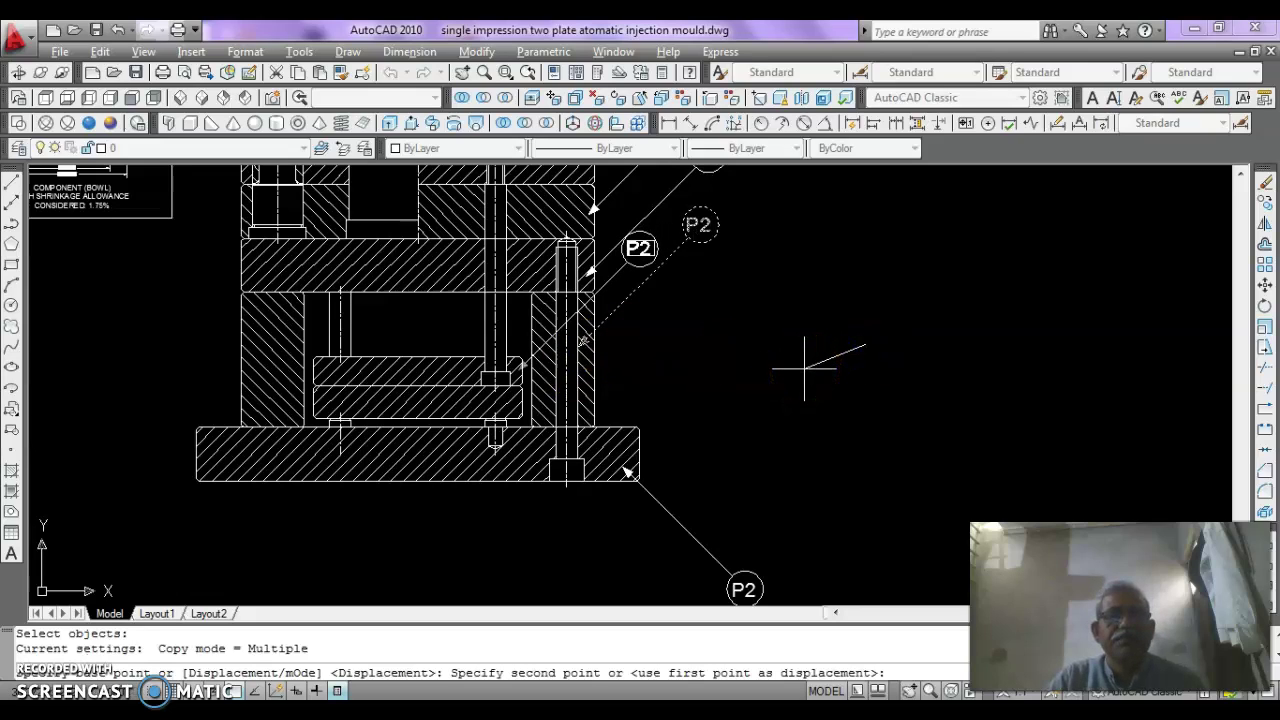
left_click(806, 375)
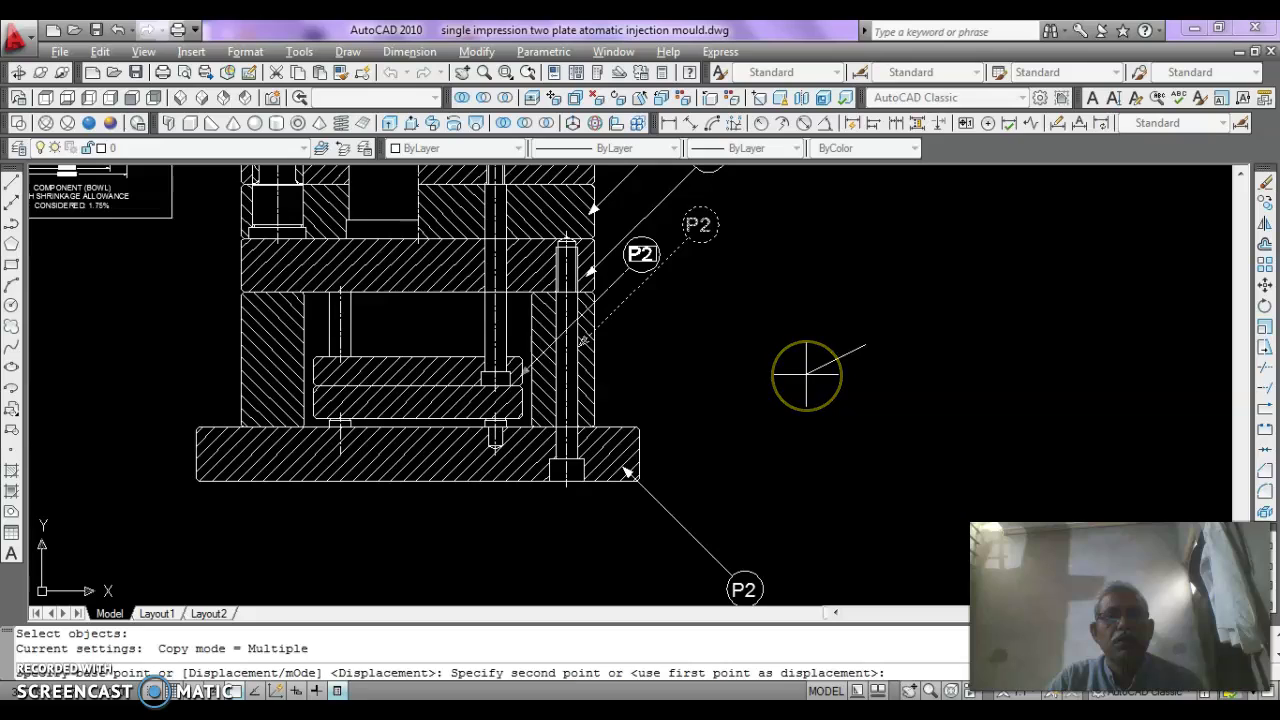
left_click(801, 372)
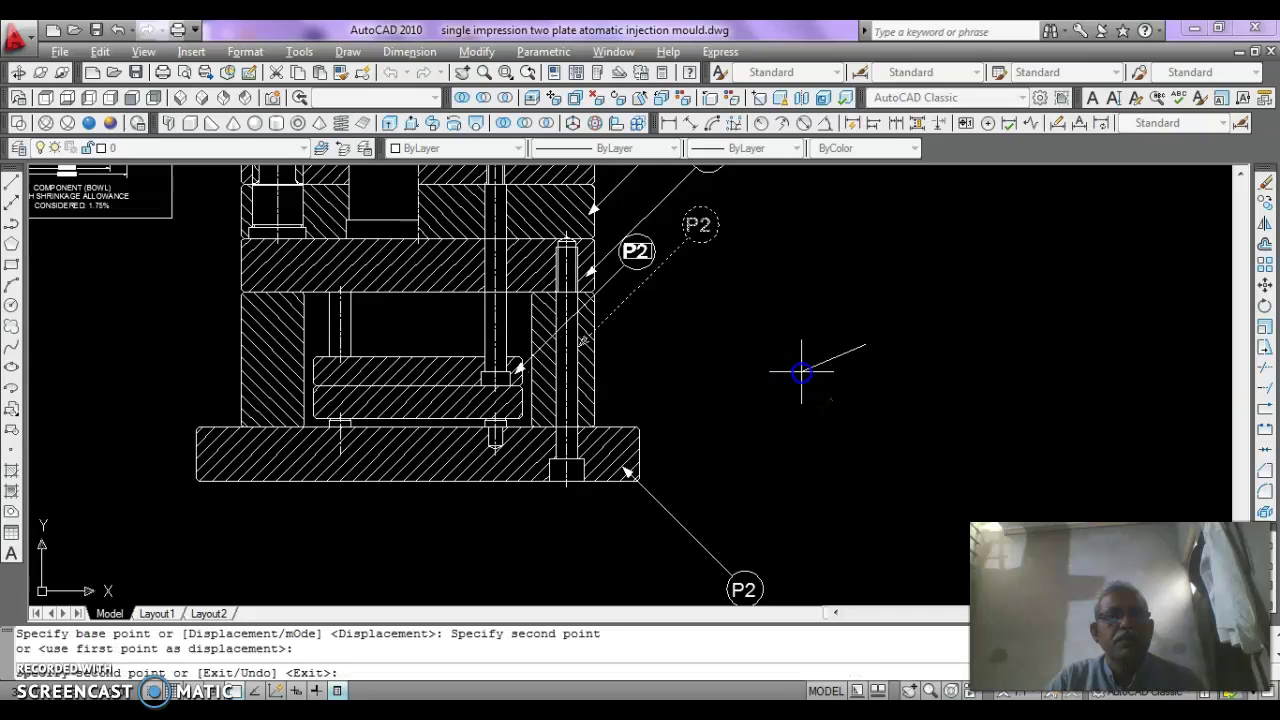
left_click(803, 408)
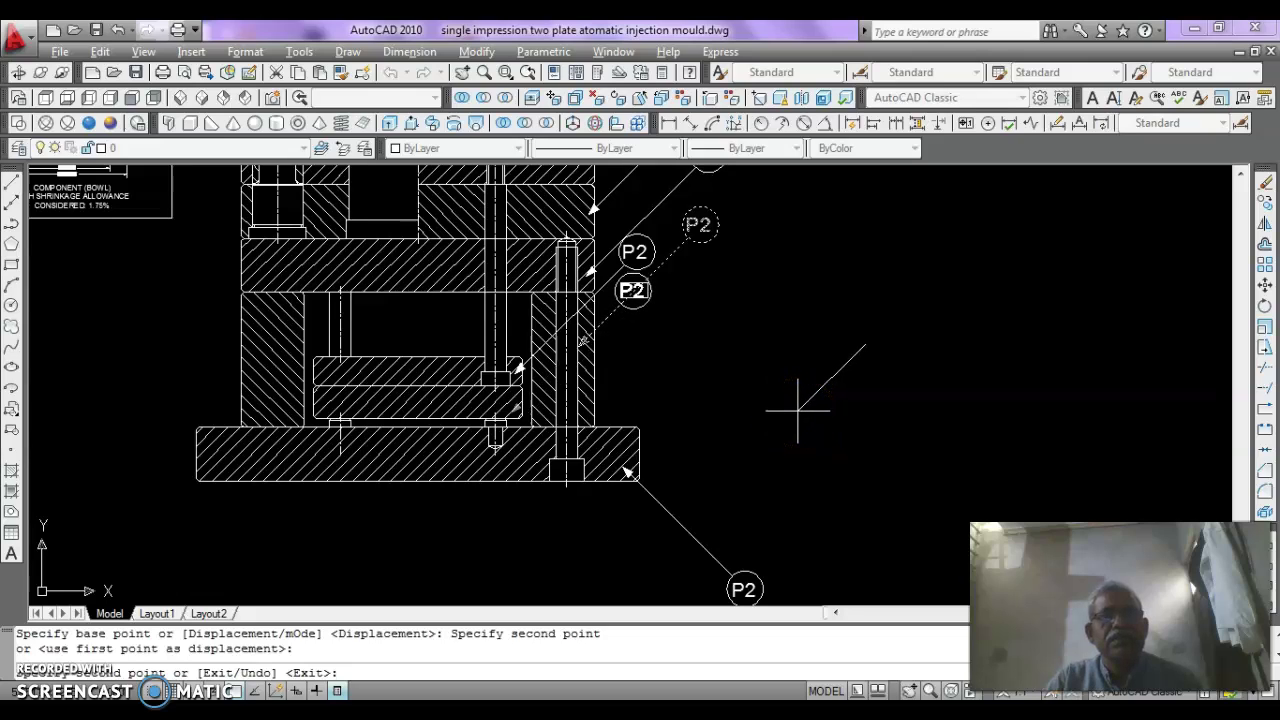
left_click(803, 412)
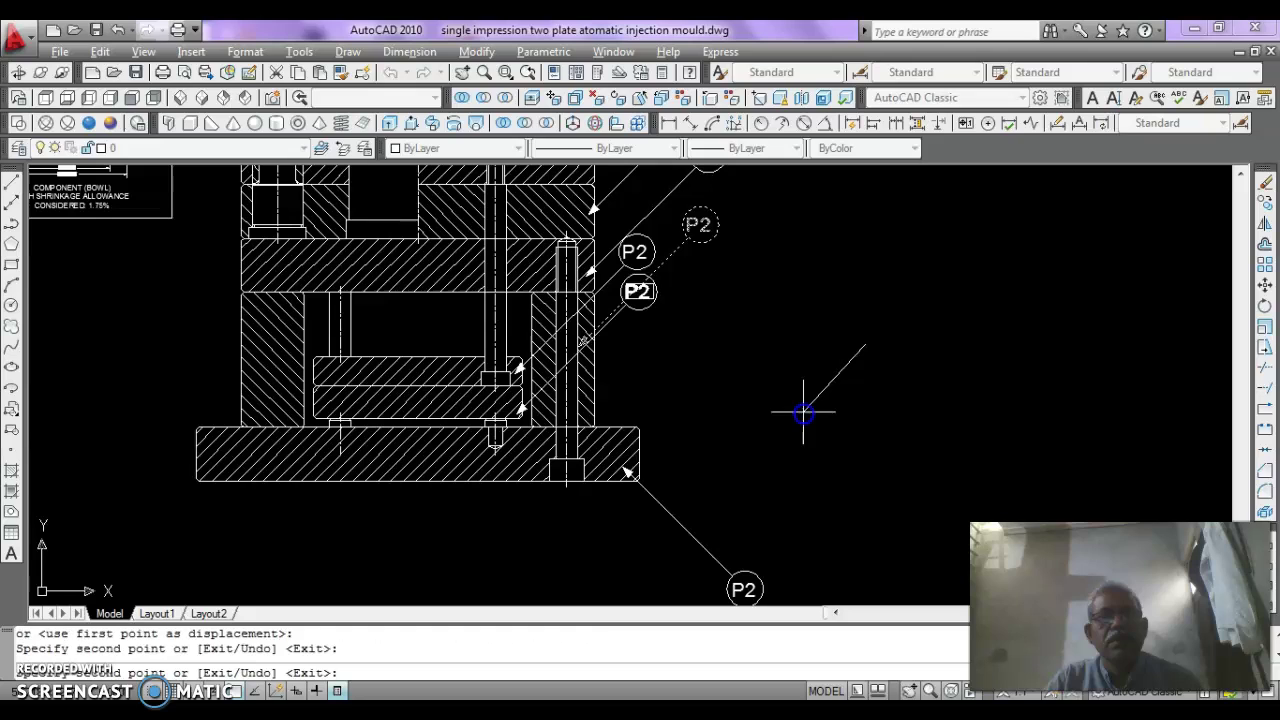
right_click(837, 420)
Move the spacer block's P2 leader balloon down and slightly right, clear of the ejector plate balloons.
type("m")
key("Return")
left_click(737, 230)
left_click(682, 256)
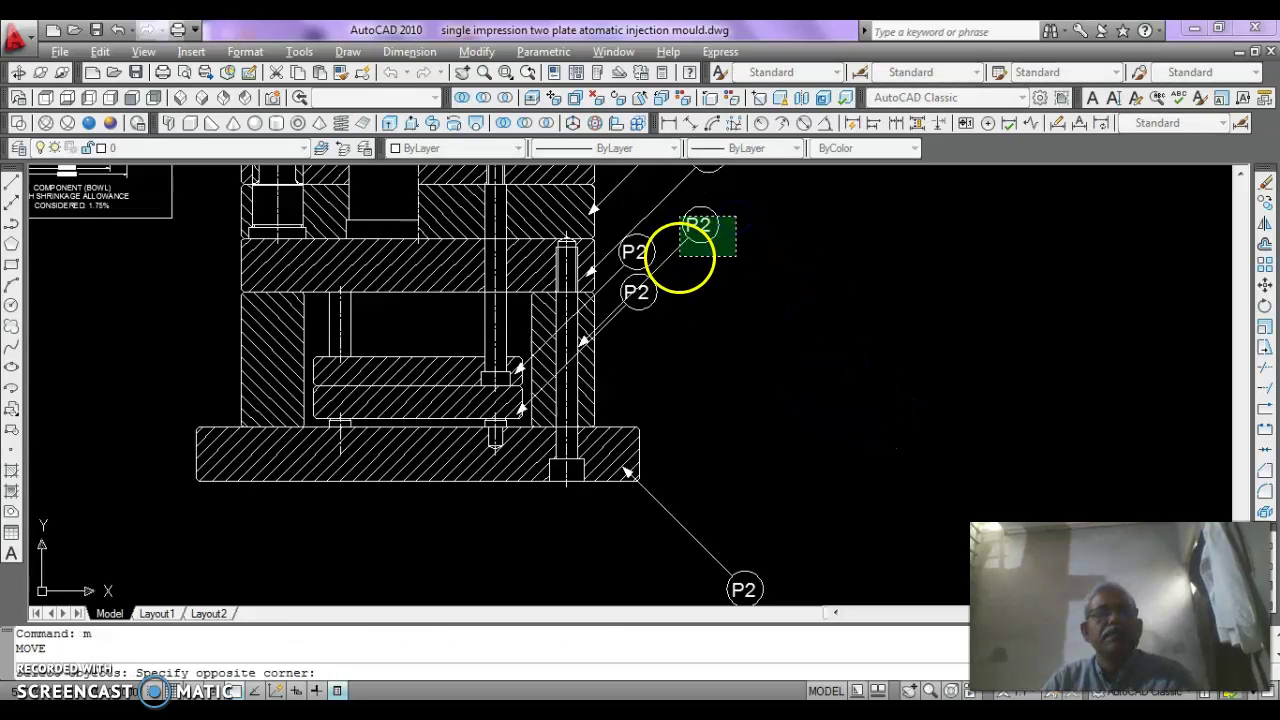
key("Return")
left_click(798, 266)
left_click_drag(815, 295, 816, 308)
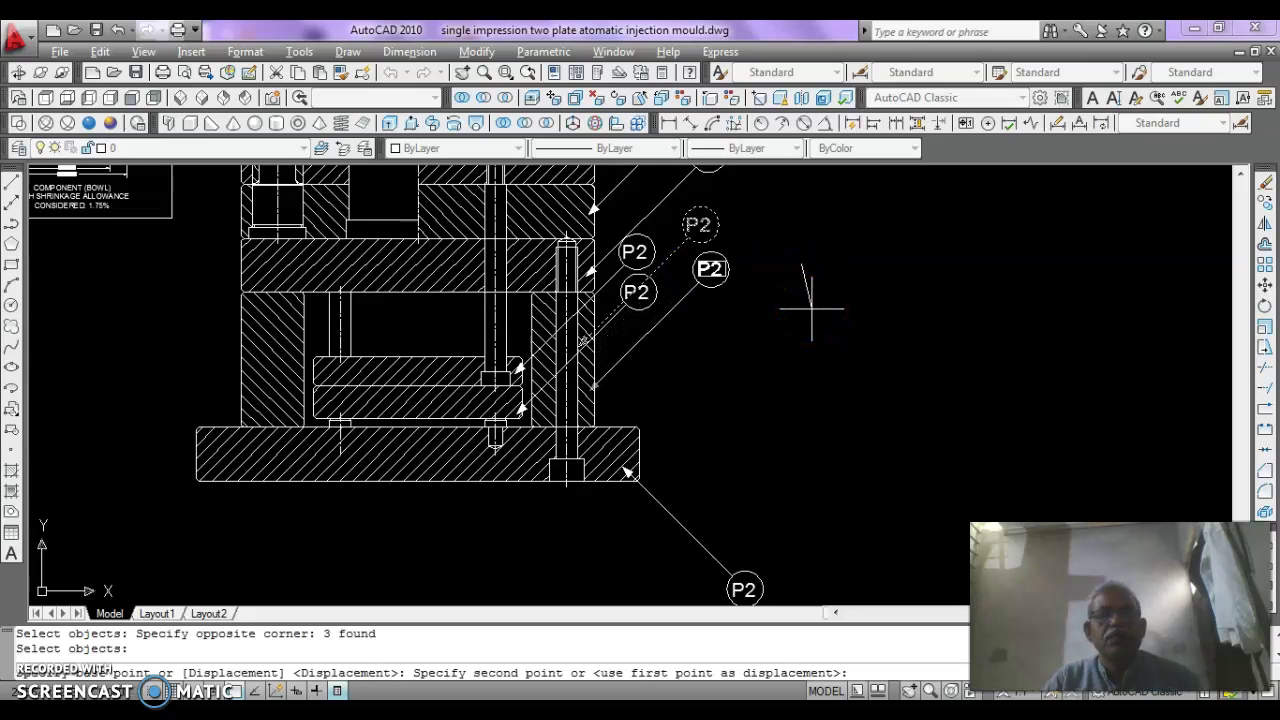
left_click(812, 305)
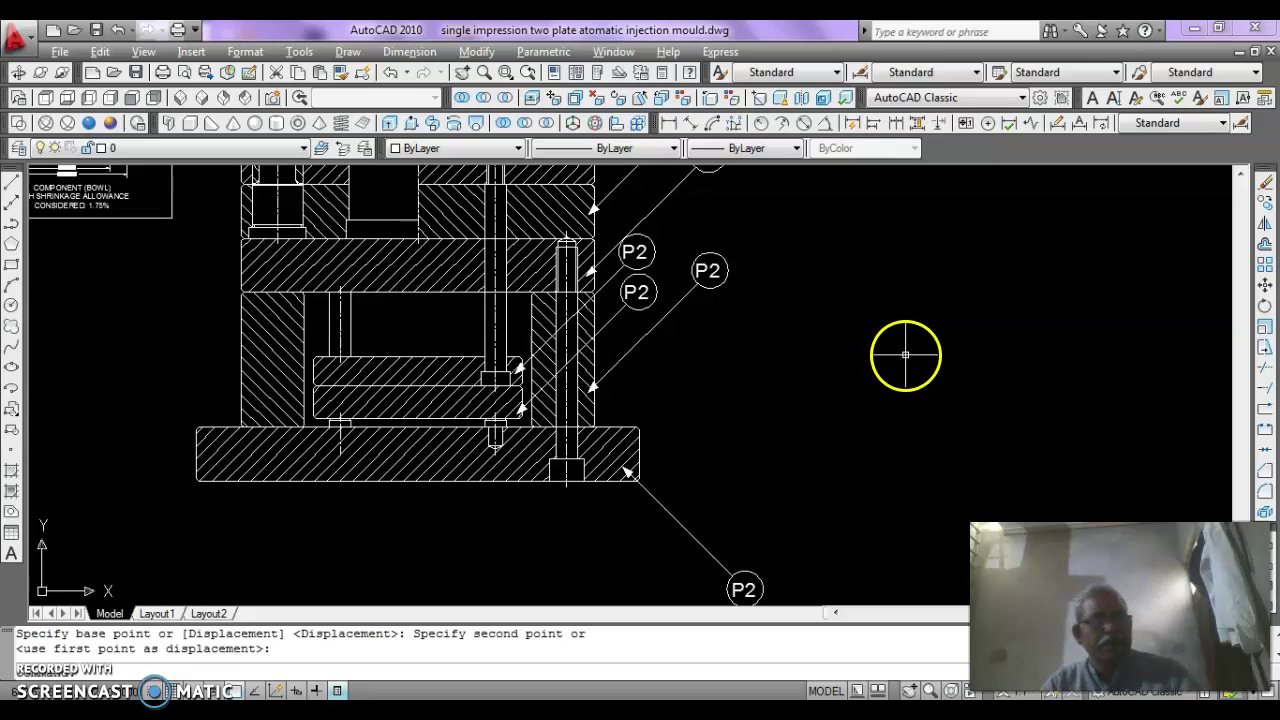
key("Escape")
Move the two ejector plates' P2 leader balloons together slightly right and down.
scroll(655, 255, "up", 2)
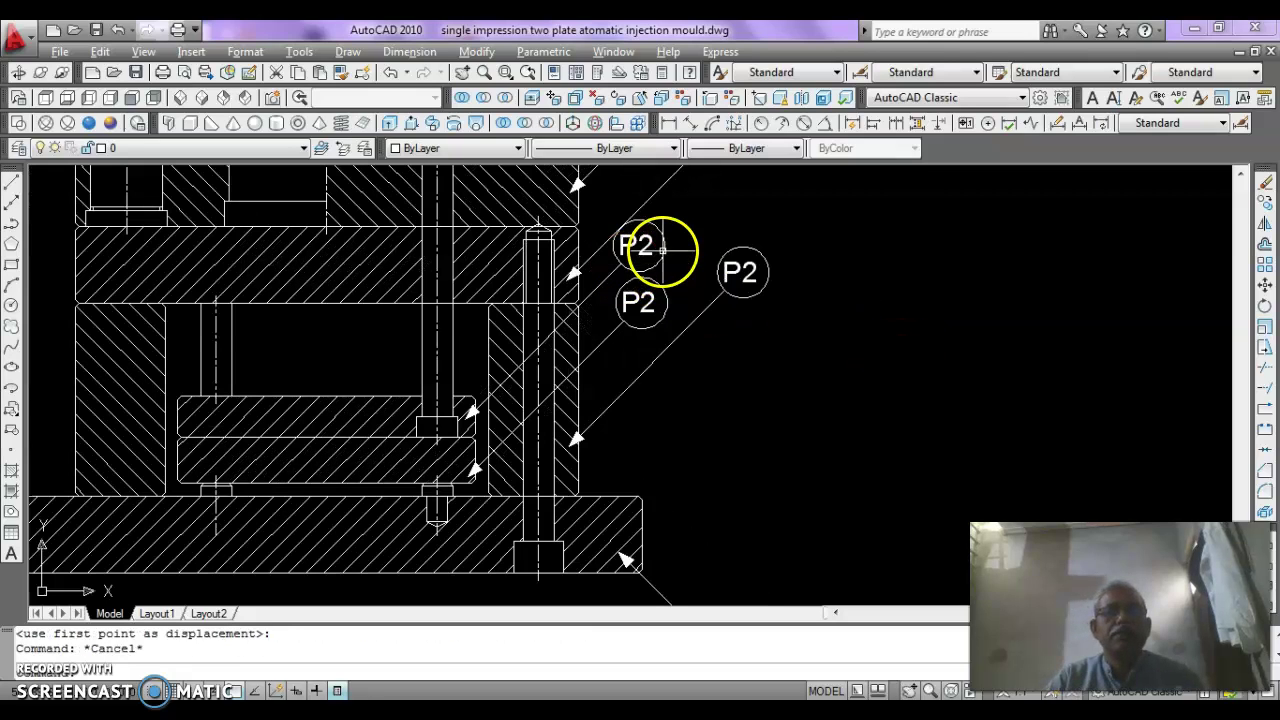
type("m")
key("Return")
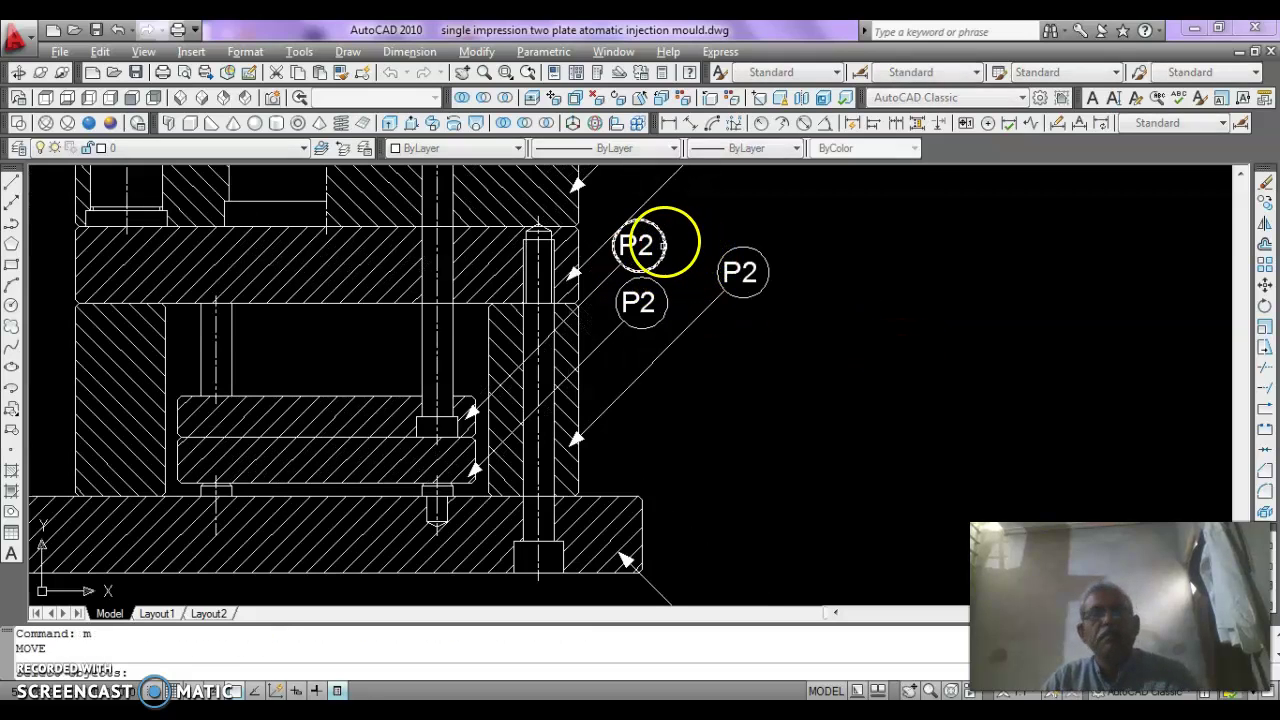
left_click(668, 238)
left_click(625, 308)
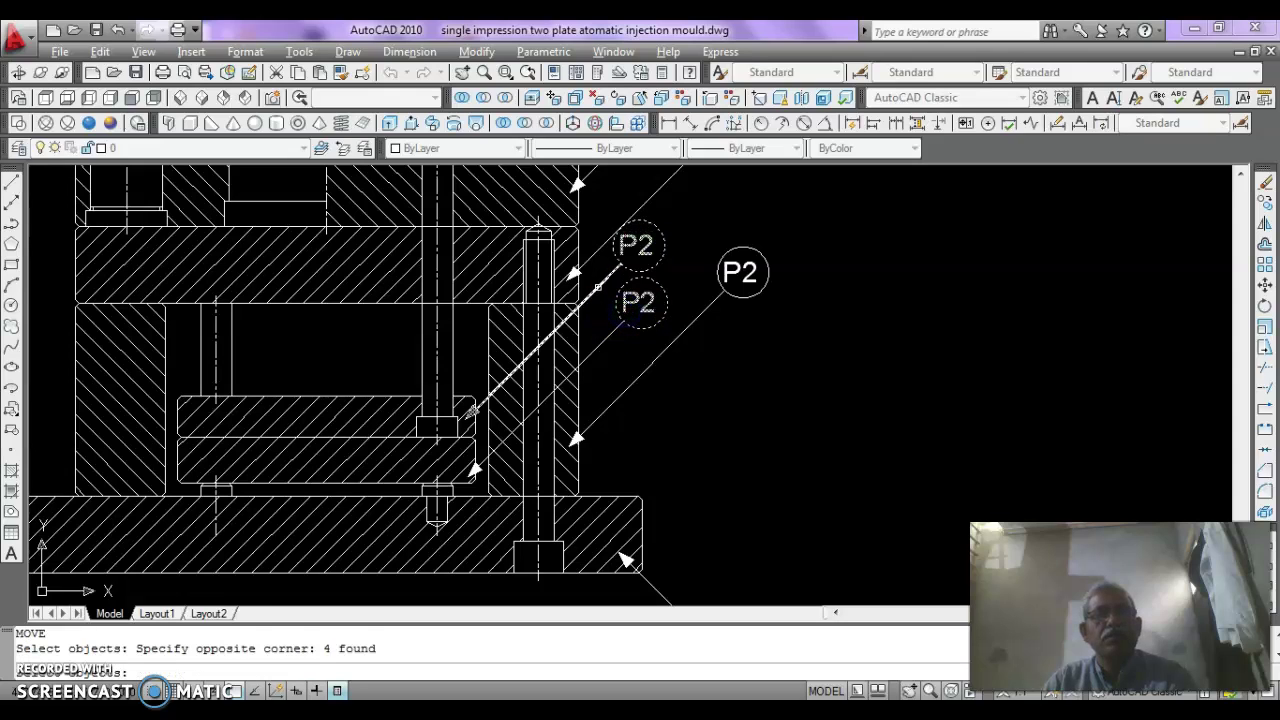
left_click(598, 287)
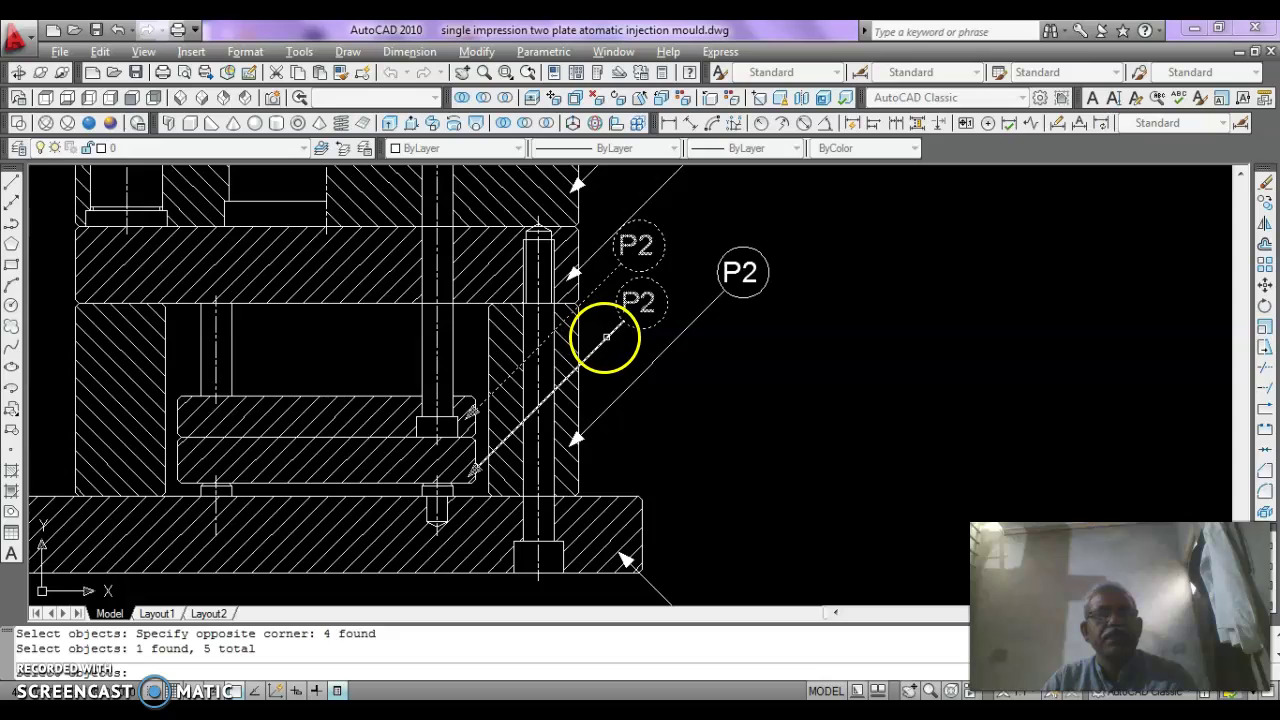
left_click(606, 337)
right_click(847, 278)
left_click(848, 275)
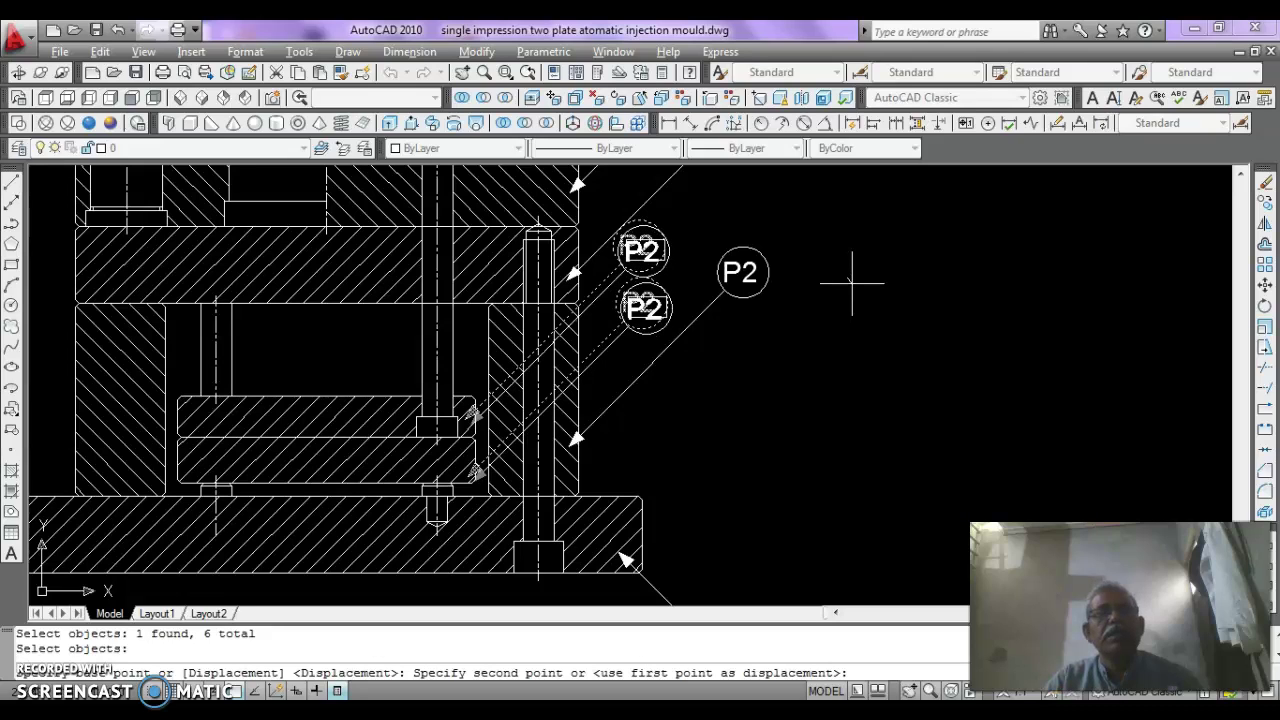
left_click(851, 280)
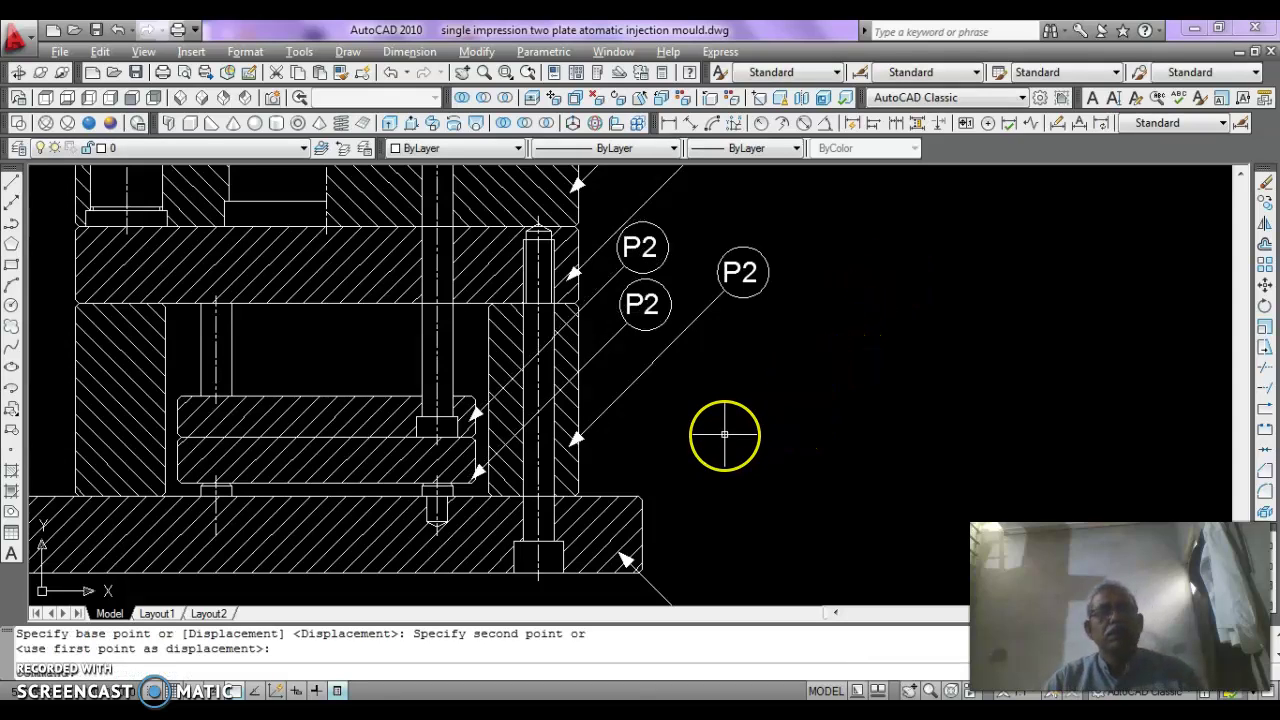
Move the lower ejector plate's P2 leader balloon slightly to the left, leaving the upper one in place.
type("m")
key("Return")
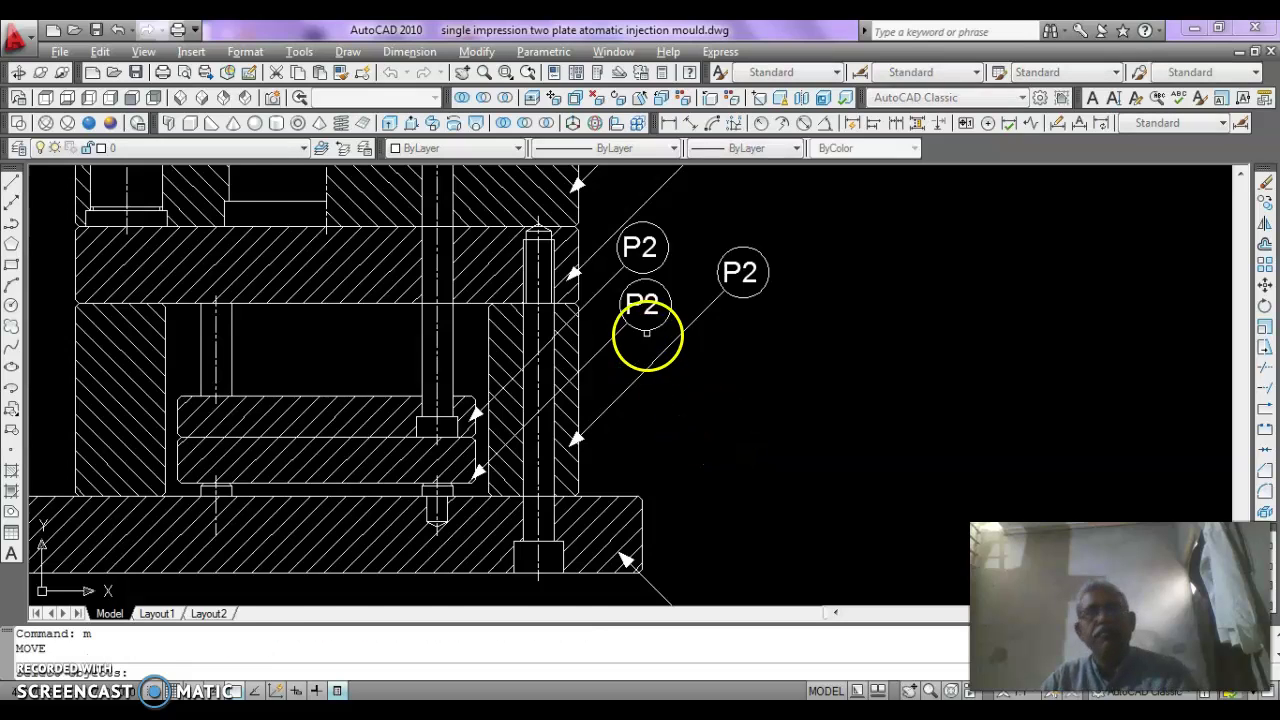
scroll(650, 335, "up", 2)
left_click(694, 284)
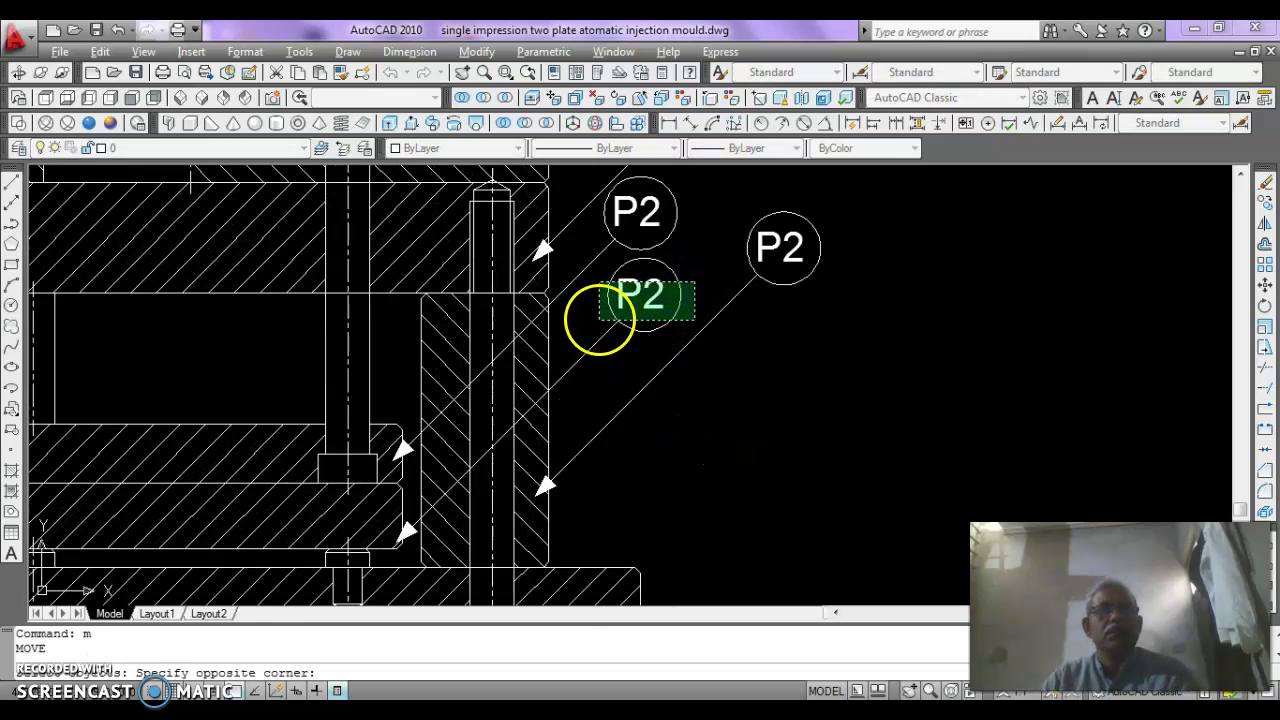
left_click(598, 320)
key("Return")
left_click(850, 358)
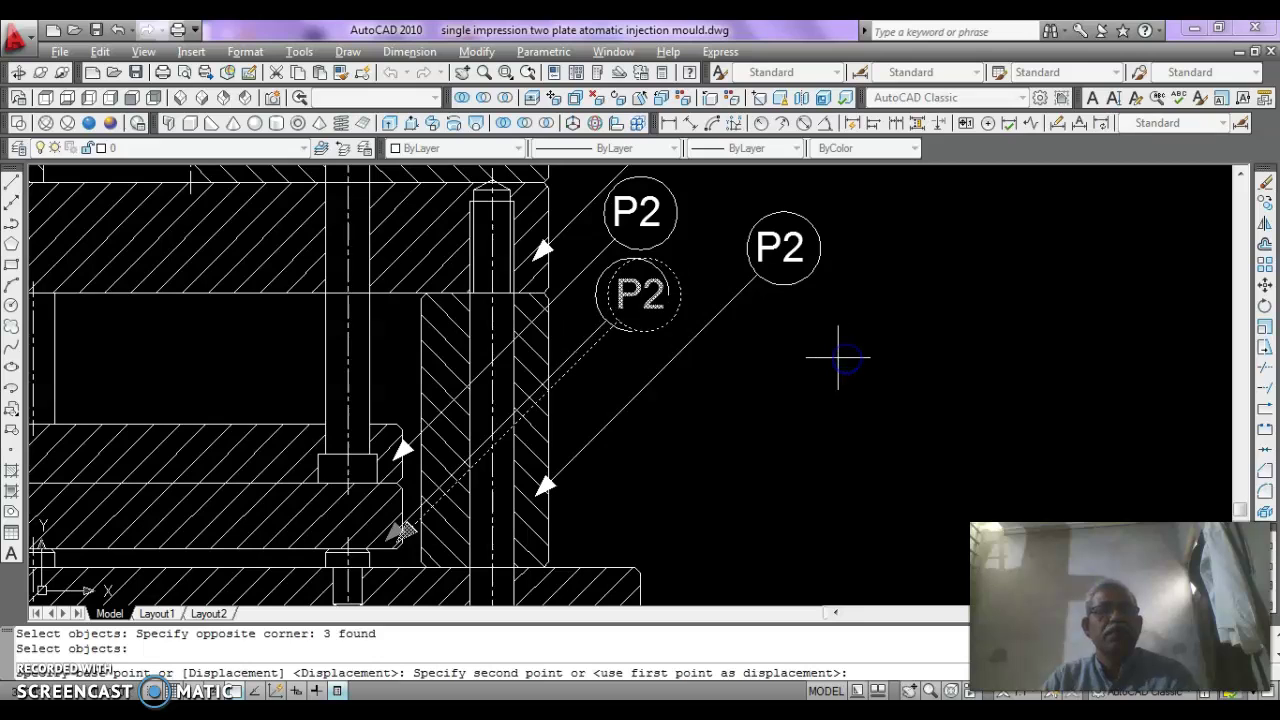
left_click(838, 357)
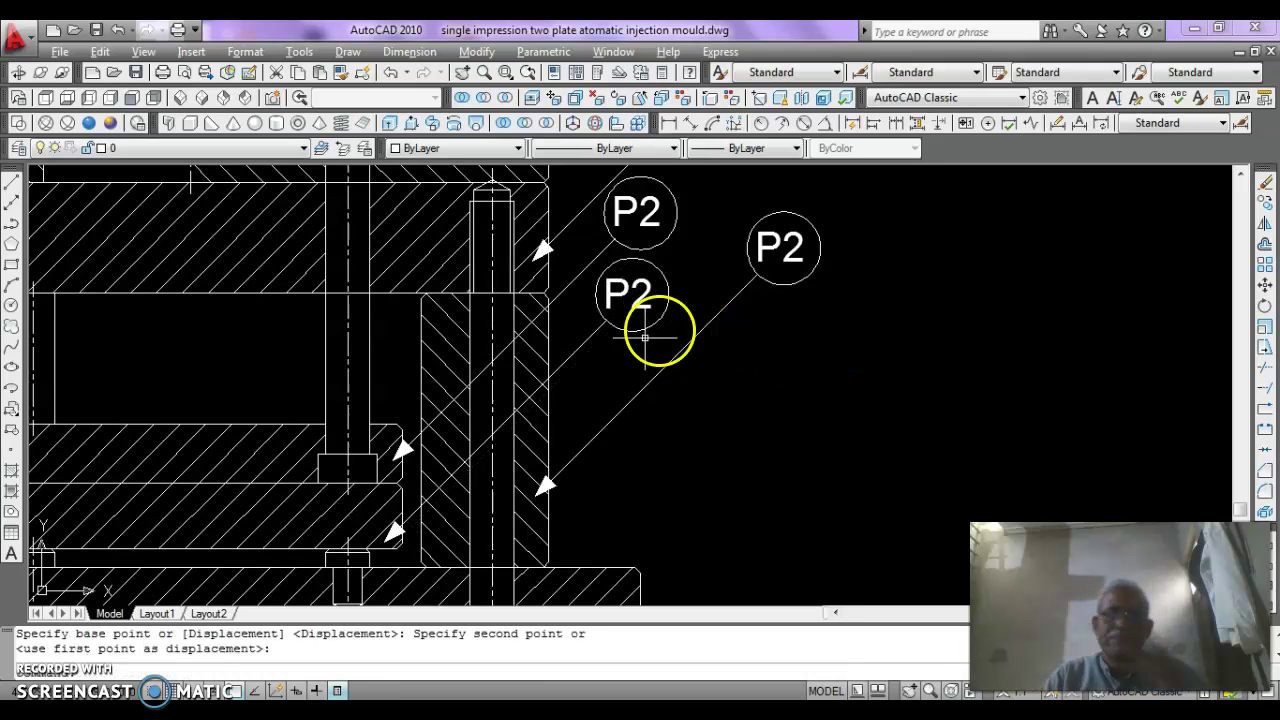
Change the balloon text of the third plate from the top to P3.
scroll(625, 332, "down", 5)
scroll(530, 438, "up", 2)
scroll(535, 400, "down", 4)
scroll(533, 365, "up", 2)
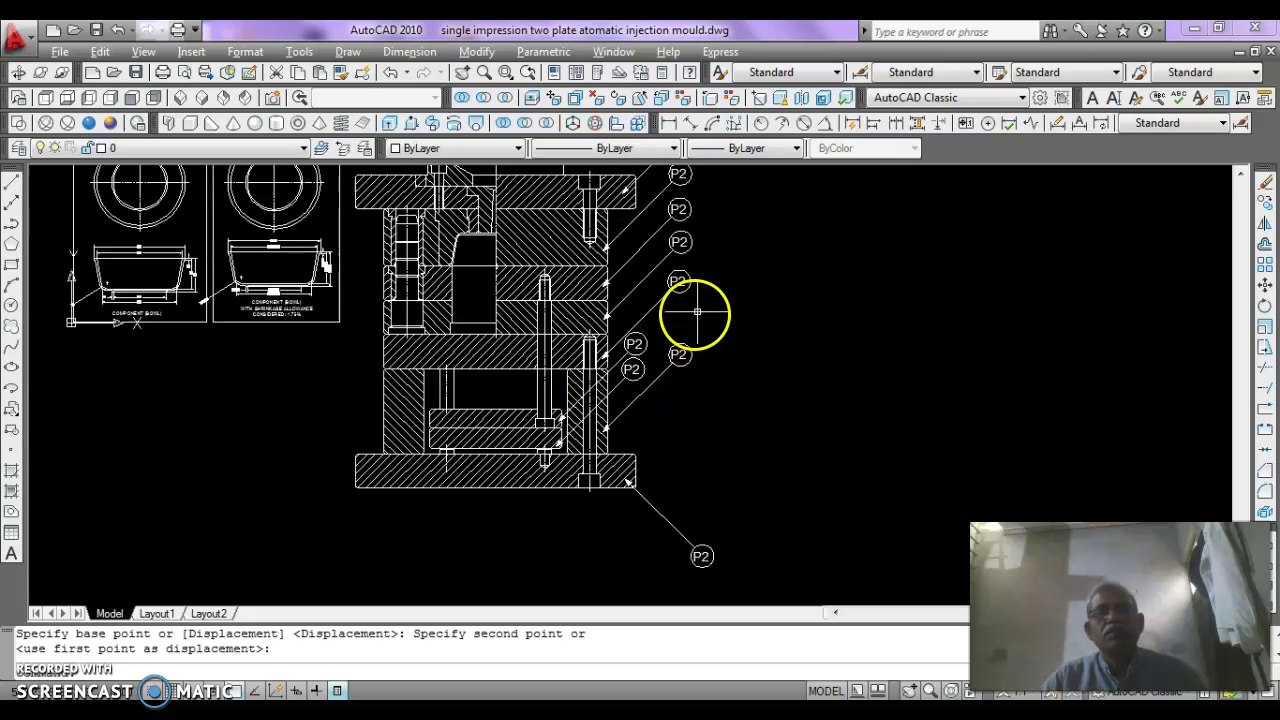
scroll(660, 400, "up", 4)
left_click(629, 274)
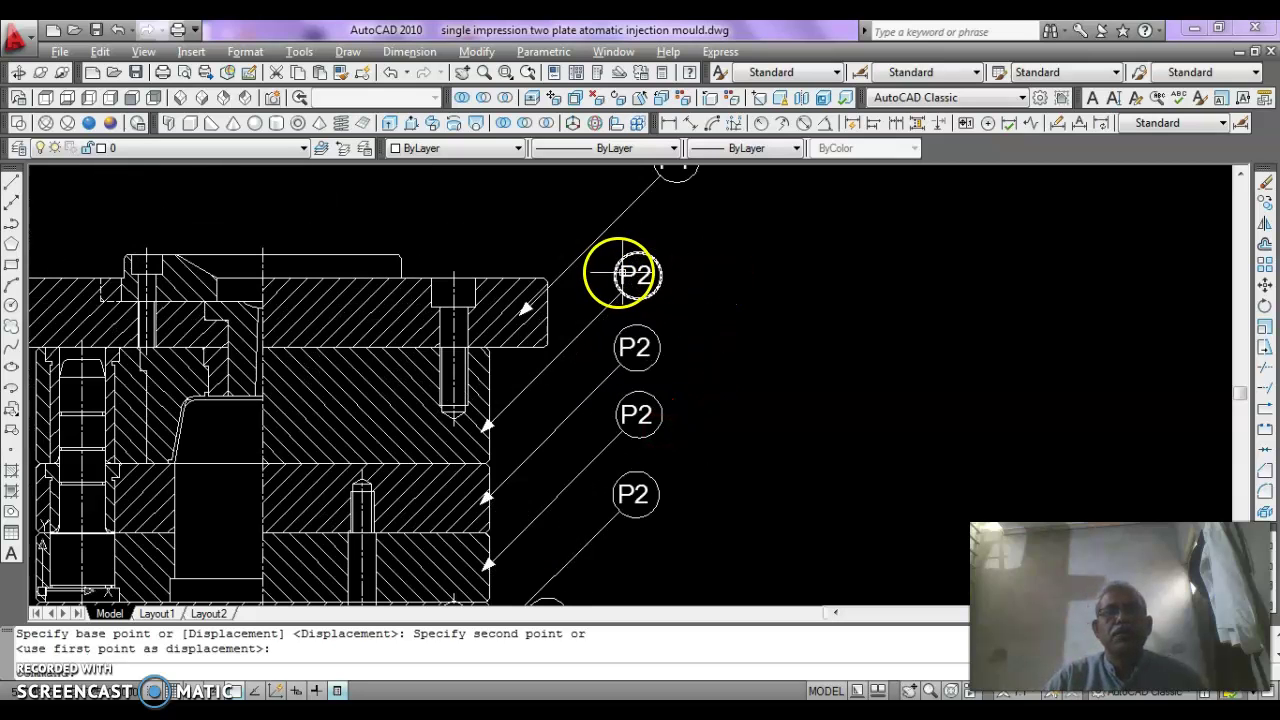
left_click(636, 346)
double_click(636, 346)
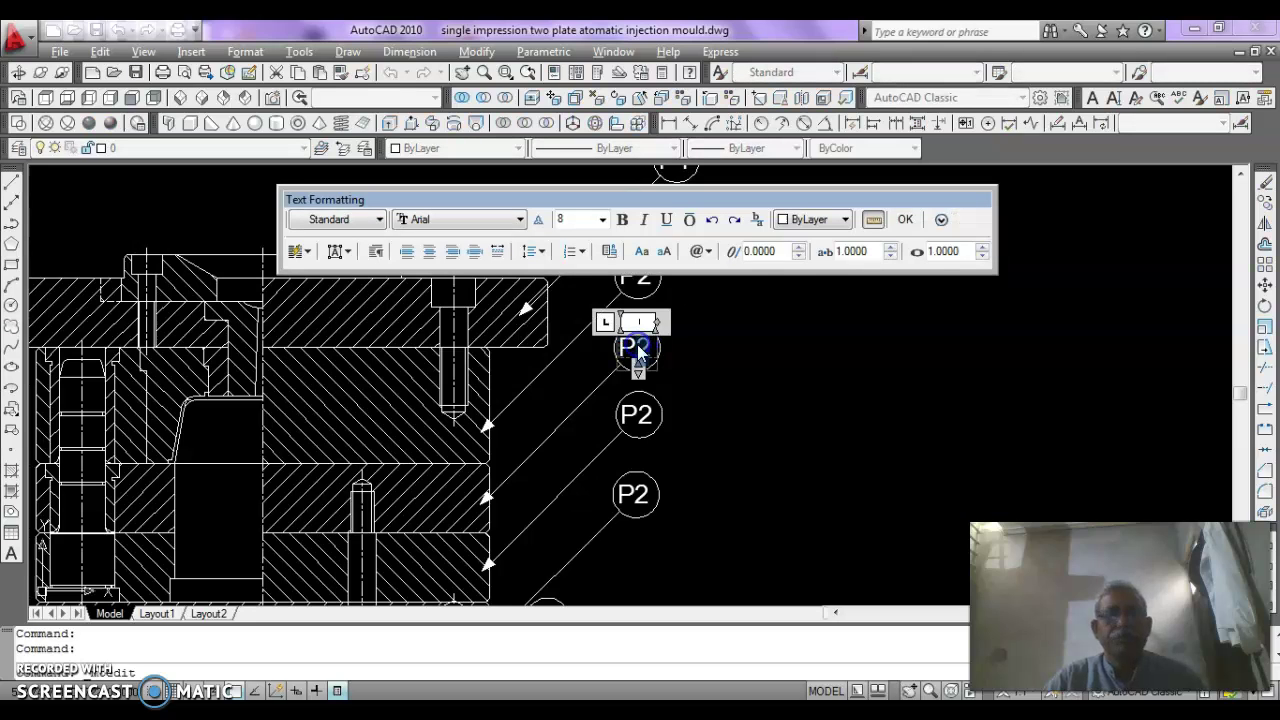
left_click(903, 222)
Change the balloon text of the fourth plate from the top to P4.
left_click(634, 400)
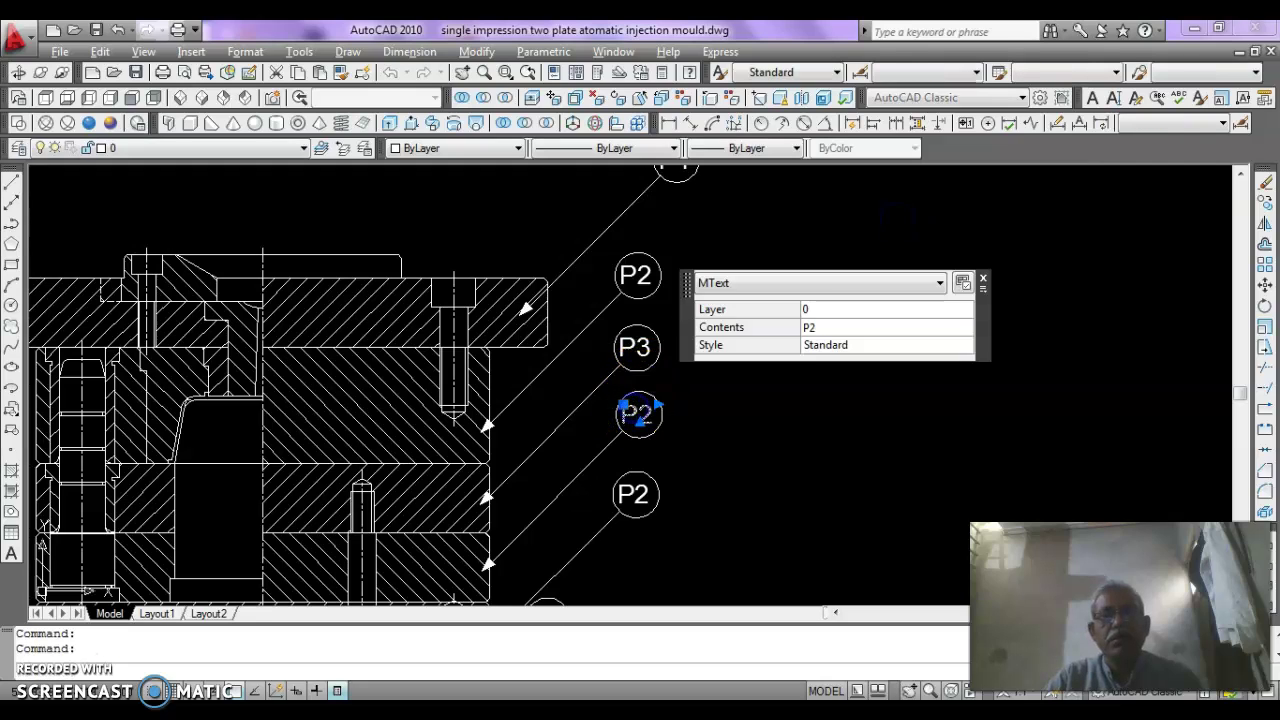
double_click(638, 414)
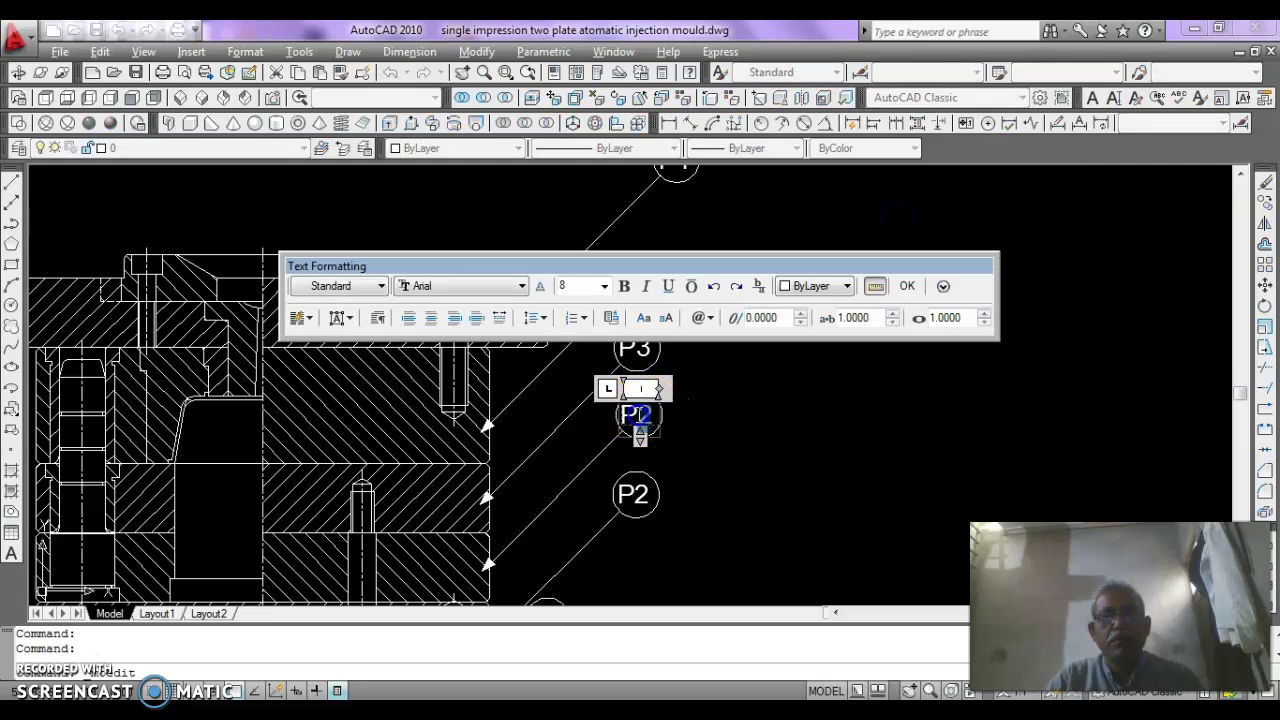
type("4")
left_click(906, 286)
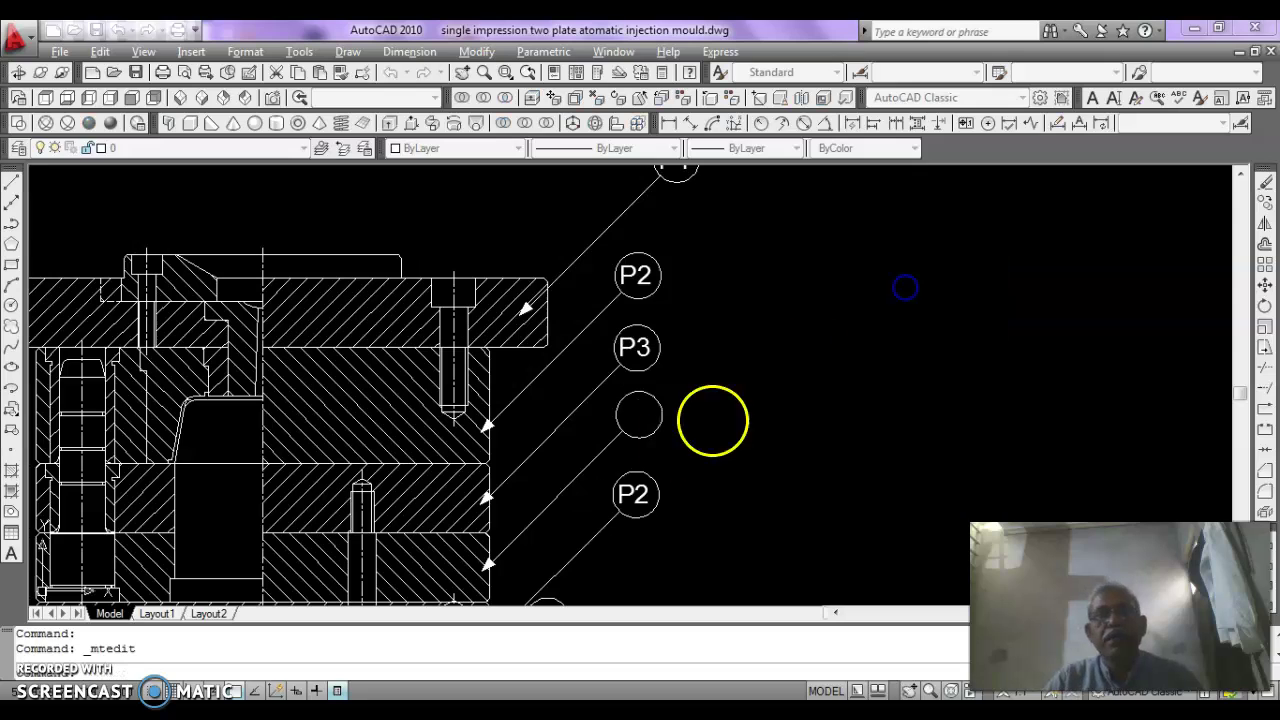
Change the balloon text of the fifth plate, directly above the spacer blocks, to P5.
left_click(634, 487)
double_click(634, 490)
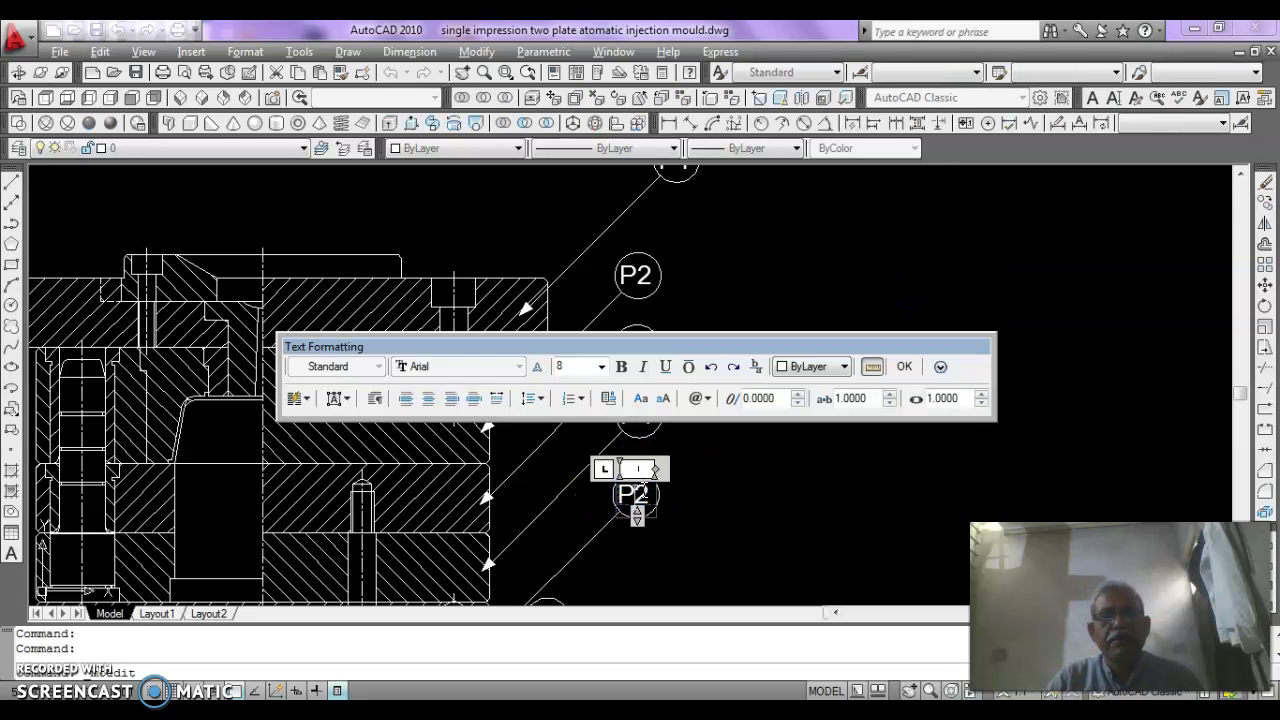
double_click(648, 490)
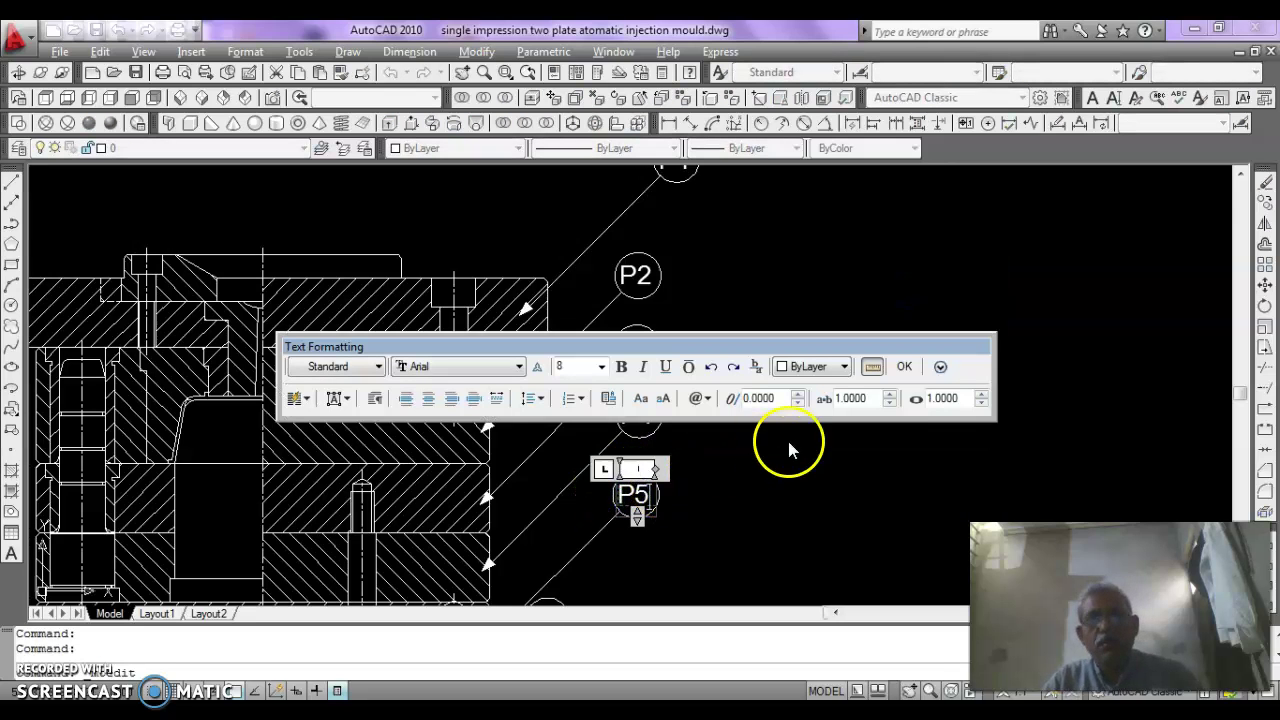
left_click(906, 367)
Change the spacer block's balloon text to P6.
scroll(714, 286, "down", 4)
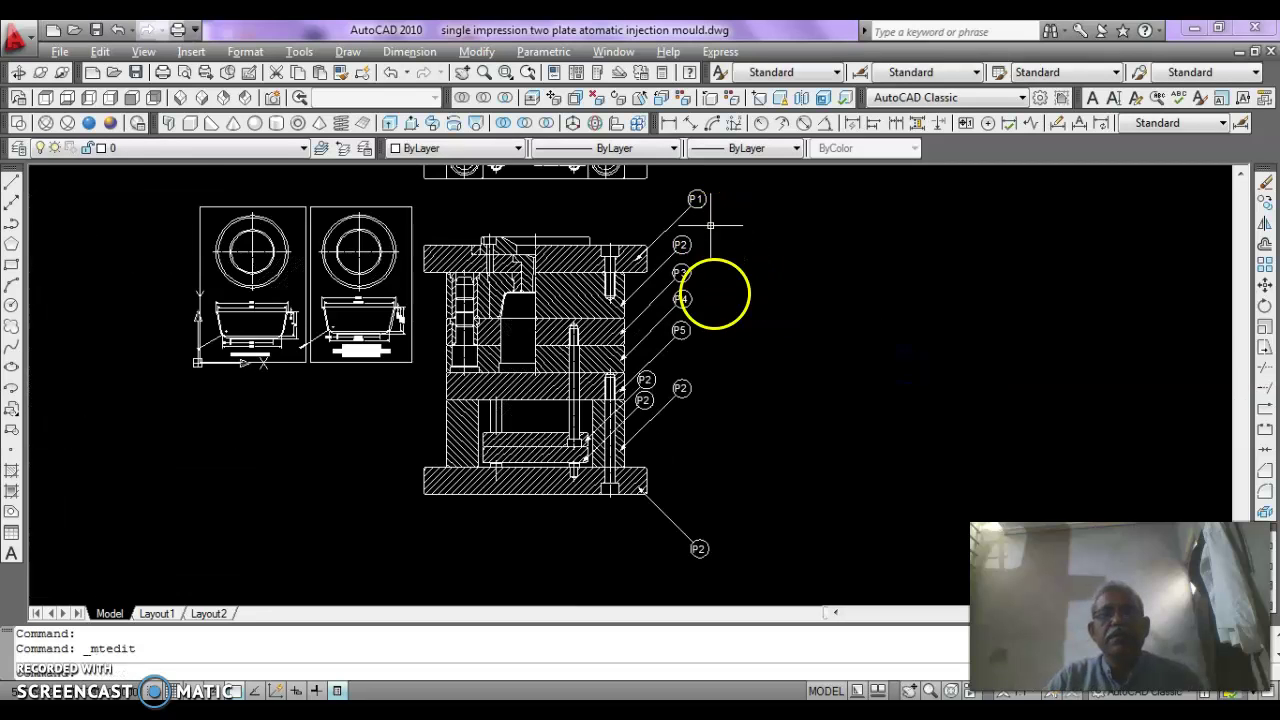
scroll(686, 394, "up", 3)
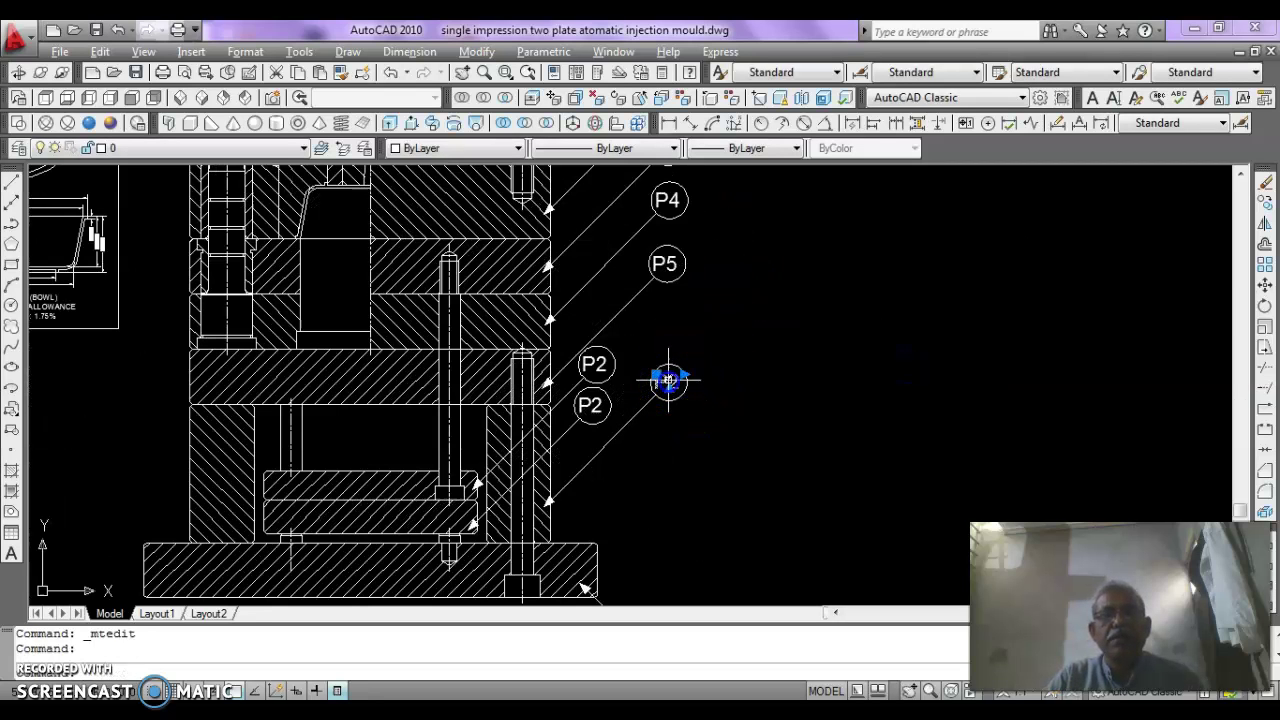
double_click(668, 382)
left_click_drag(677, 382, 660, 383)
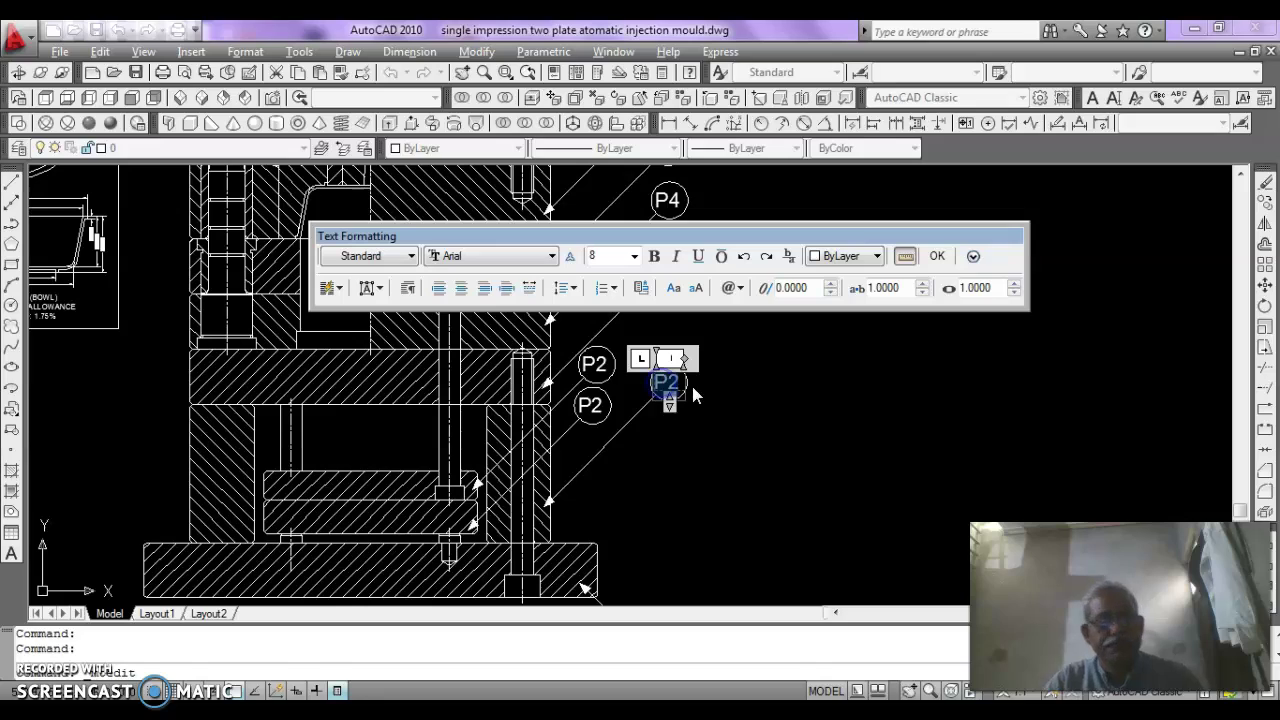
left_click(674, 382)
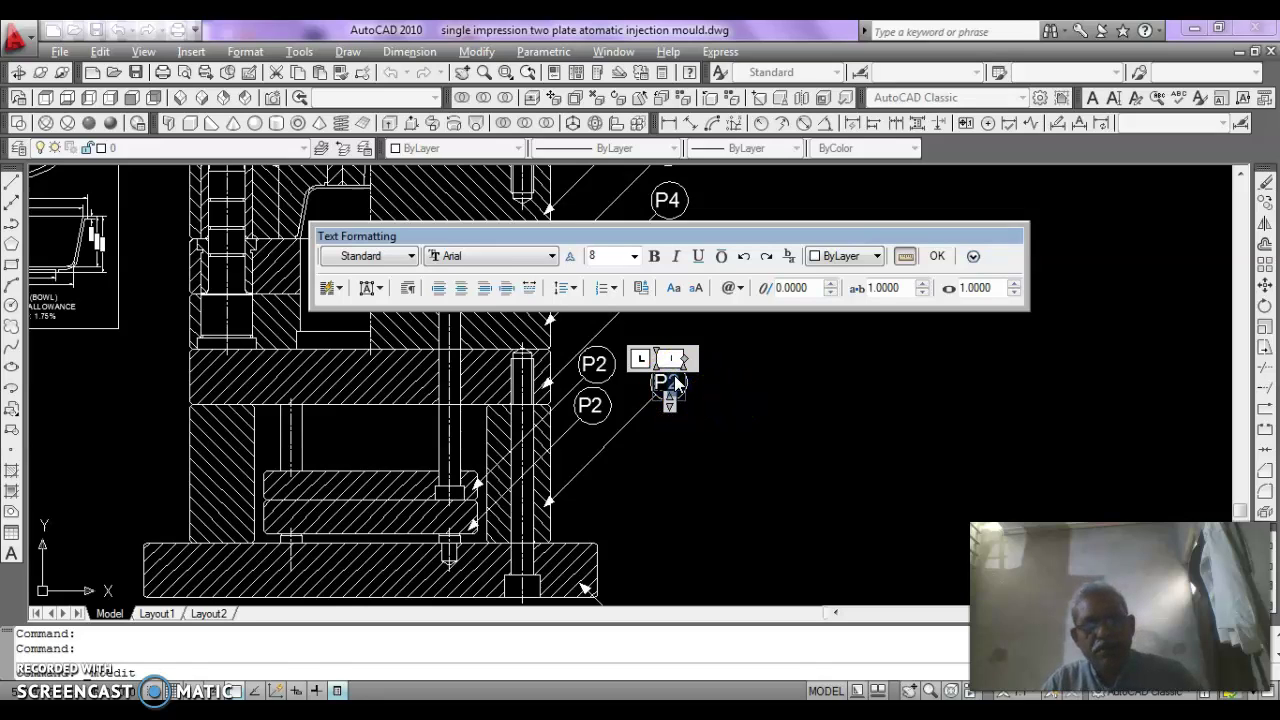
left_click(940, 258)
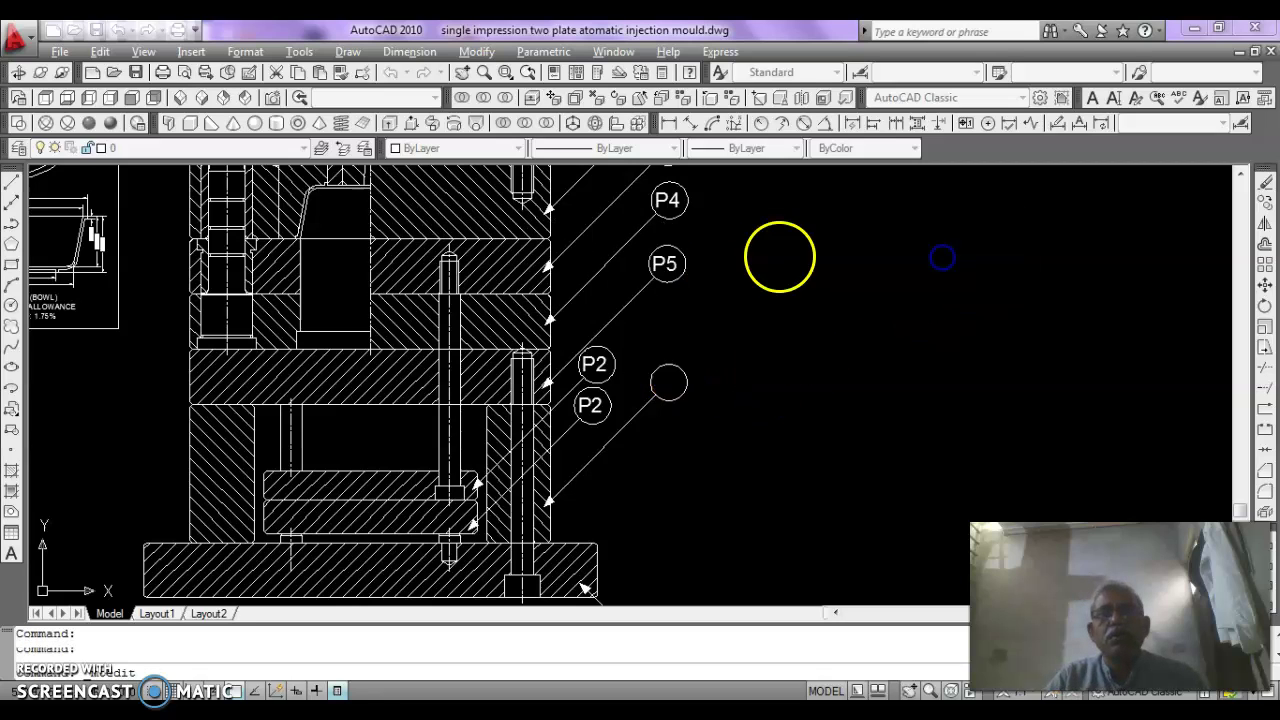
Change the bottom plate's balloon text to P7.
scroll(623, 257, "down", 3)
scroll(676, 537, "up", 4)
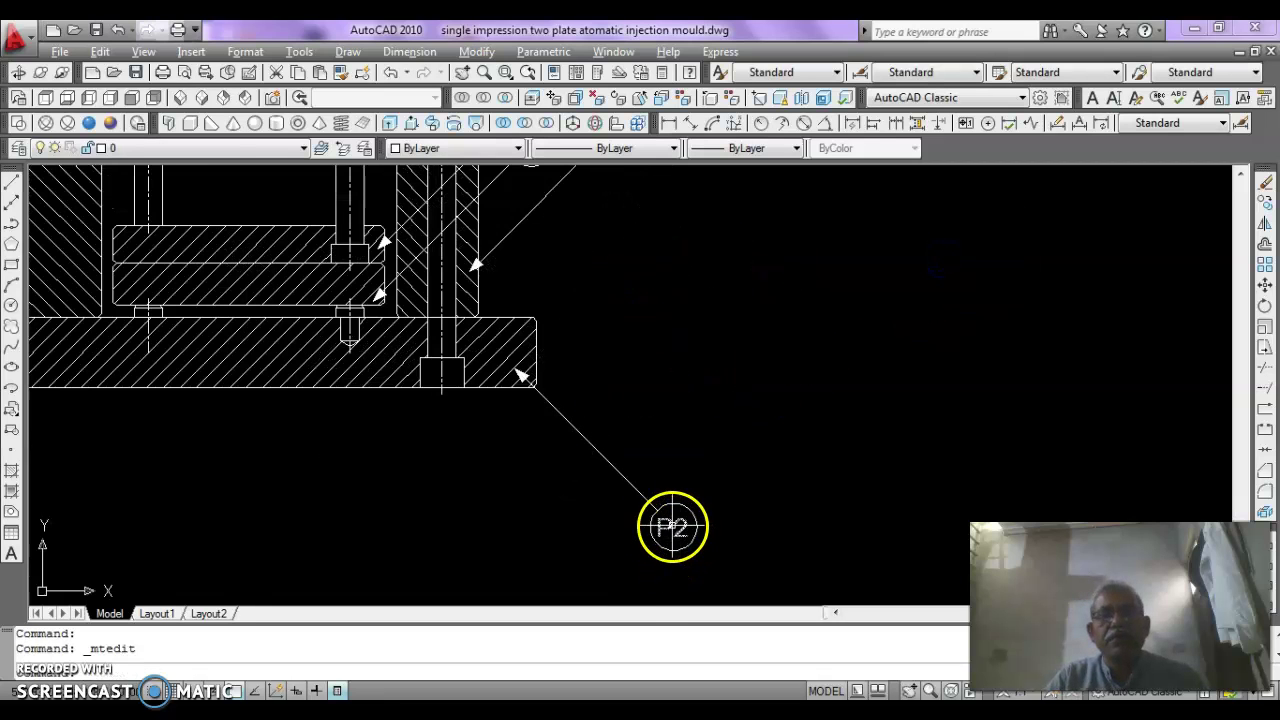
double_click(674, 532)
left_click_drag(688, 528, 673, 528)
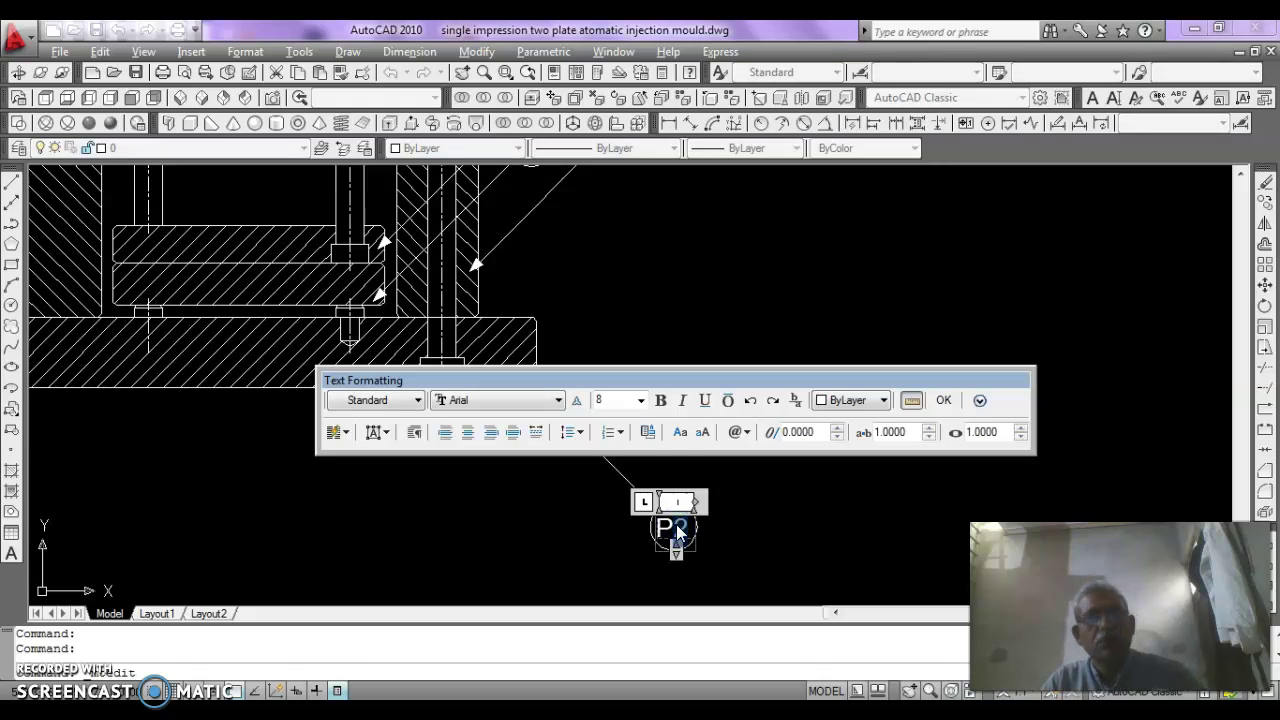
type("7")
left_click(944, 402)
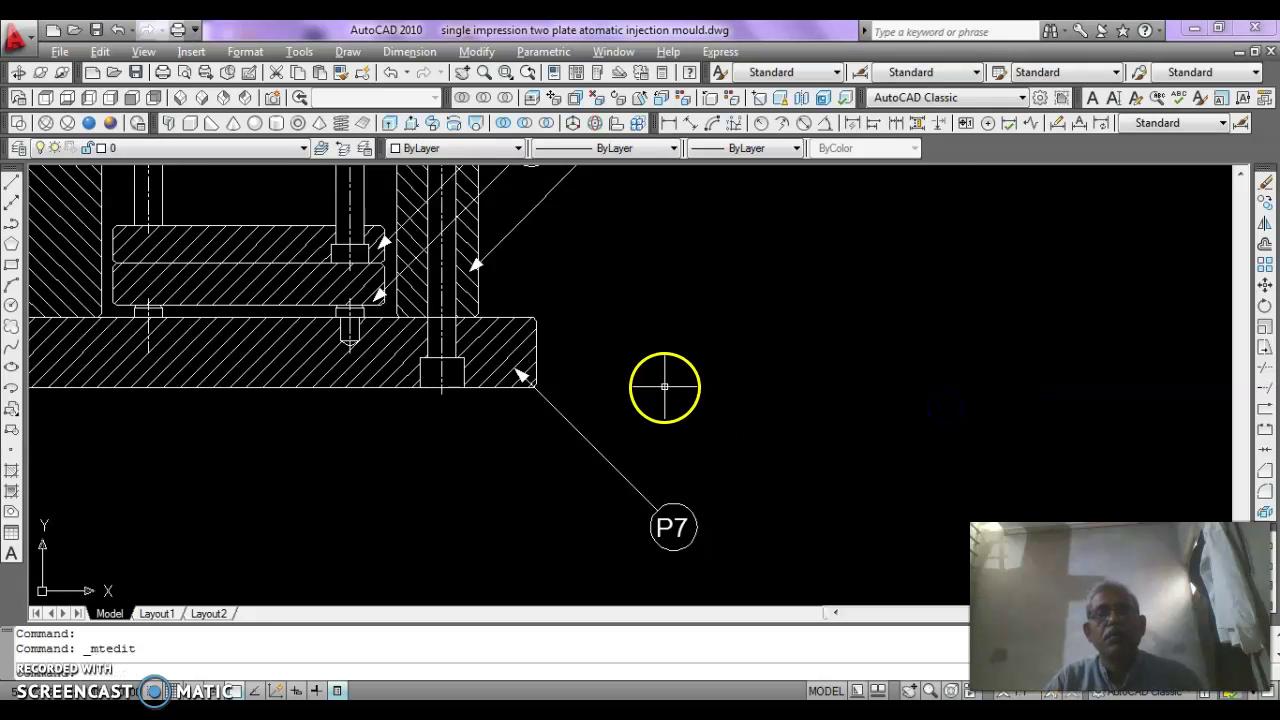
Change the upper ejector plate's balloon text to P8.
scroll(690, 400, "down", 3)
scroll(648, 340, "up", 2)
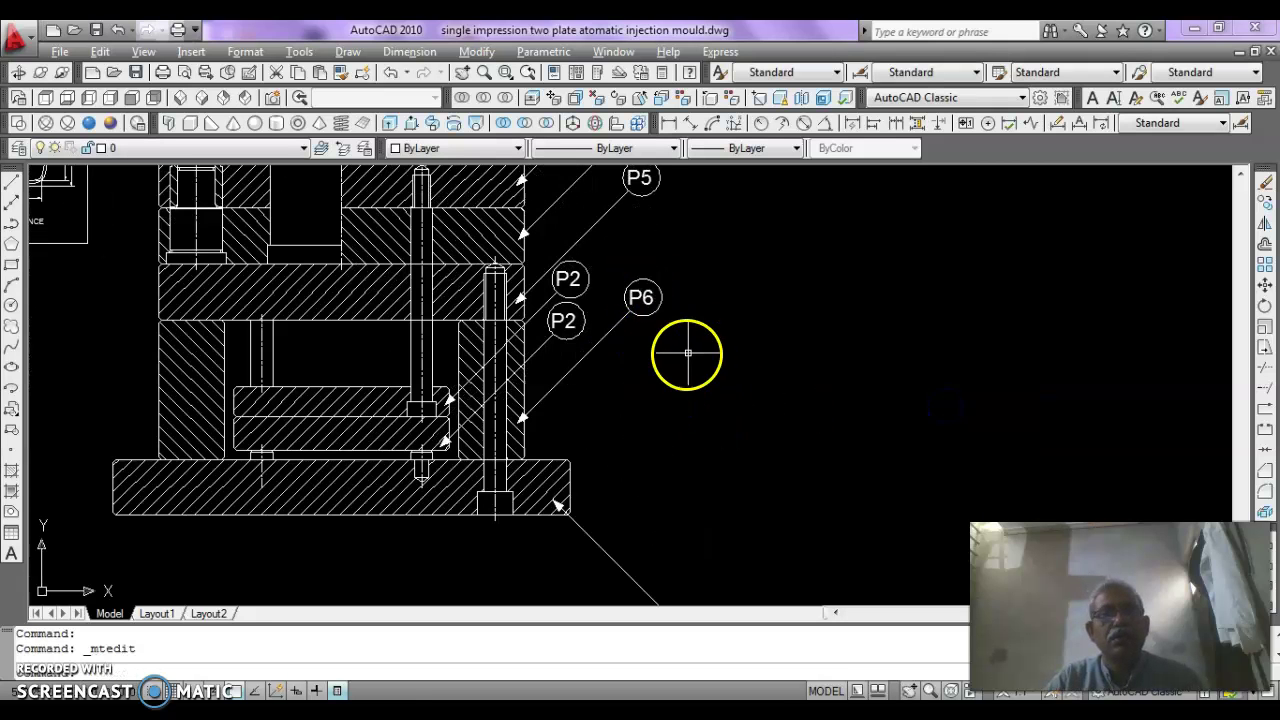
scroll(606, 351, "down", 2)
scroll(643, 343, "up", 3)
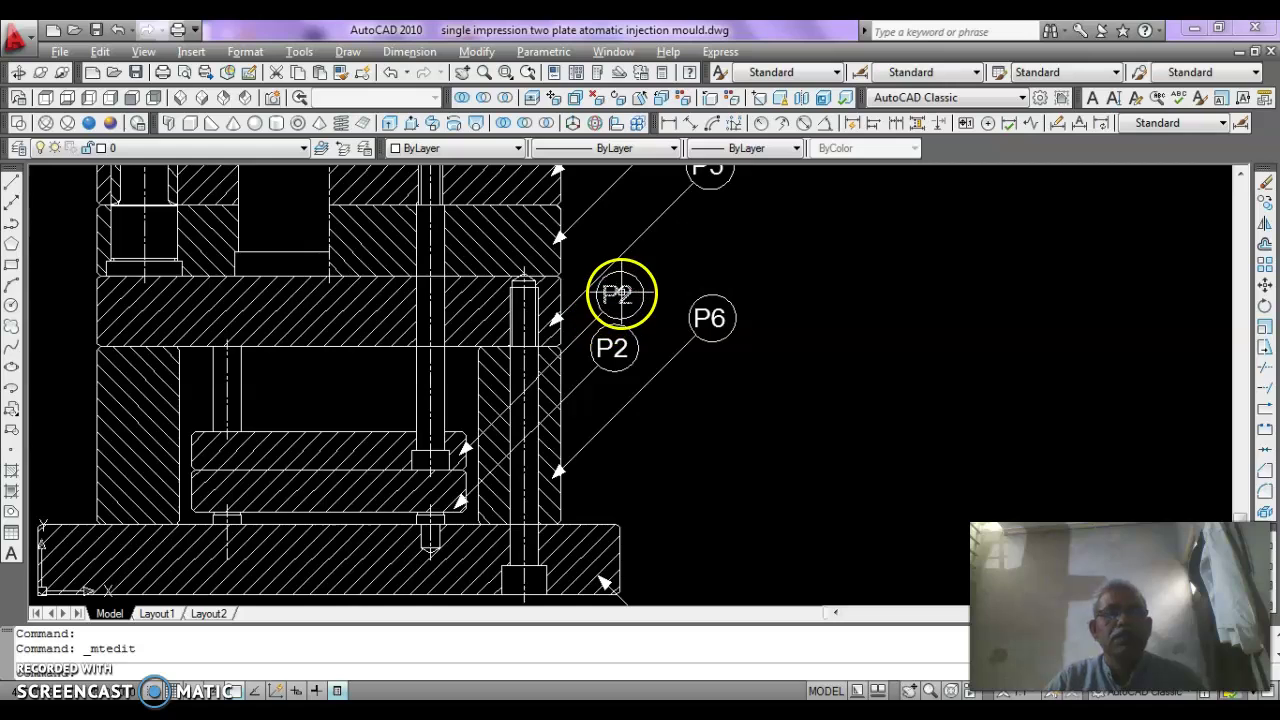
middle_click_drag(594, 443, 609, 560)
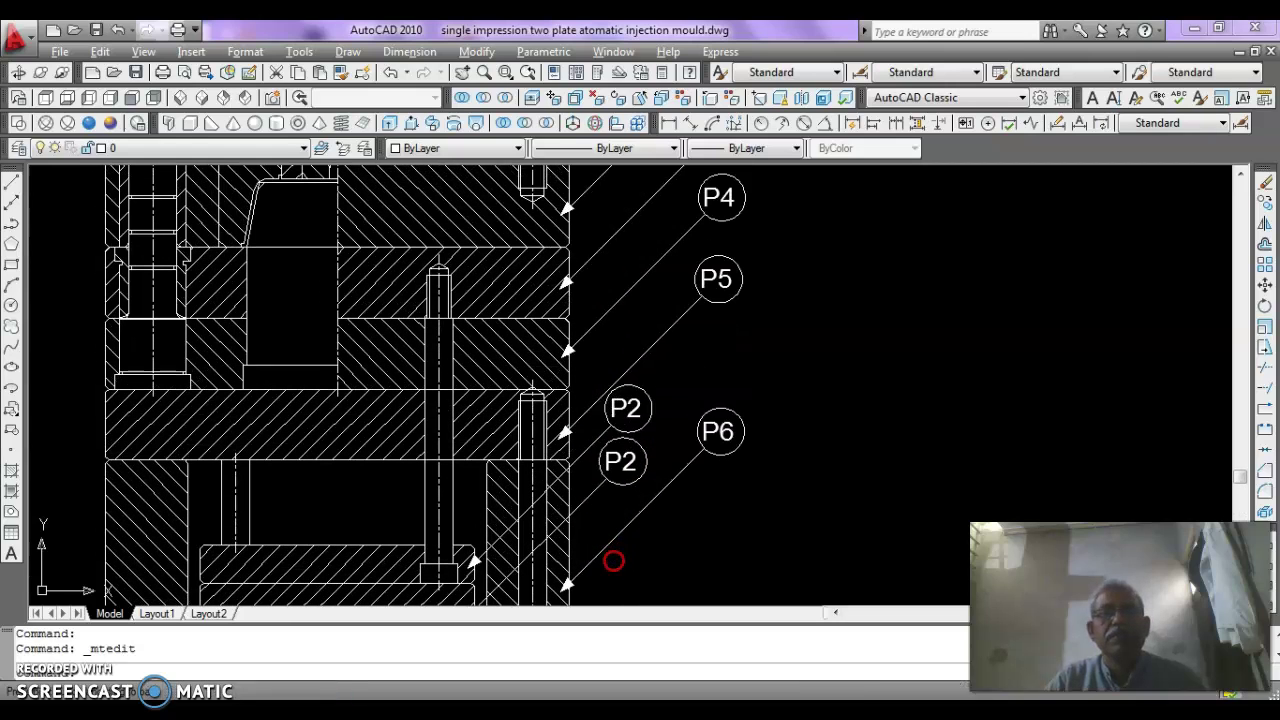
double_click(630, 406)
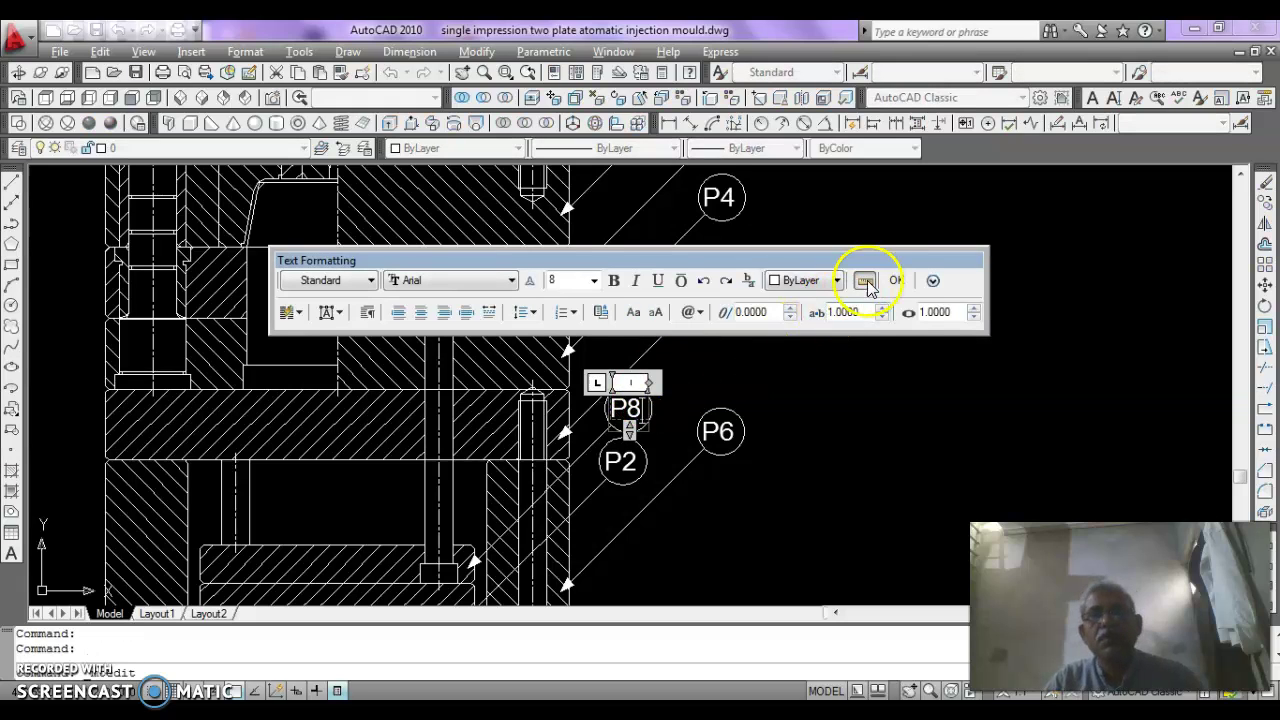
left_click(897, 281)
Change the lower ejector plate's balloon text to P9.
double_click(621, 460)
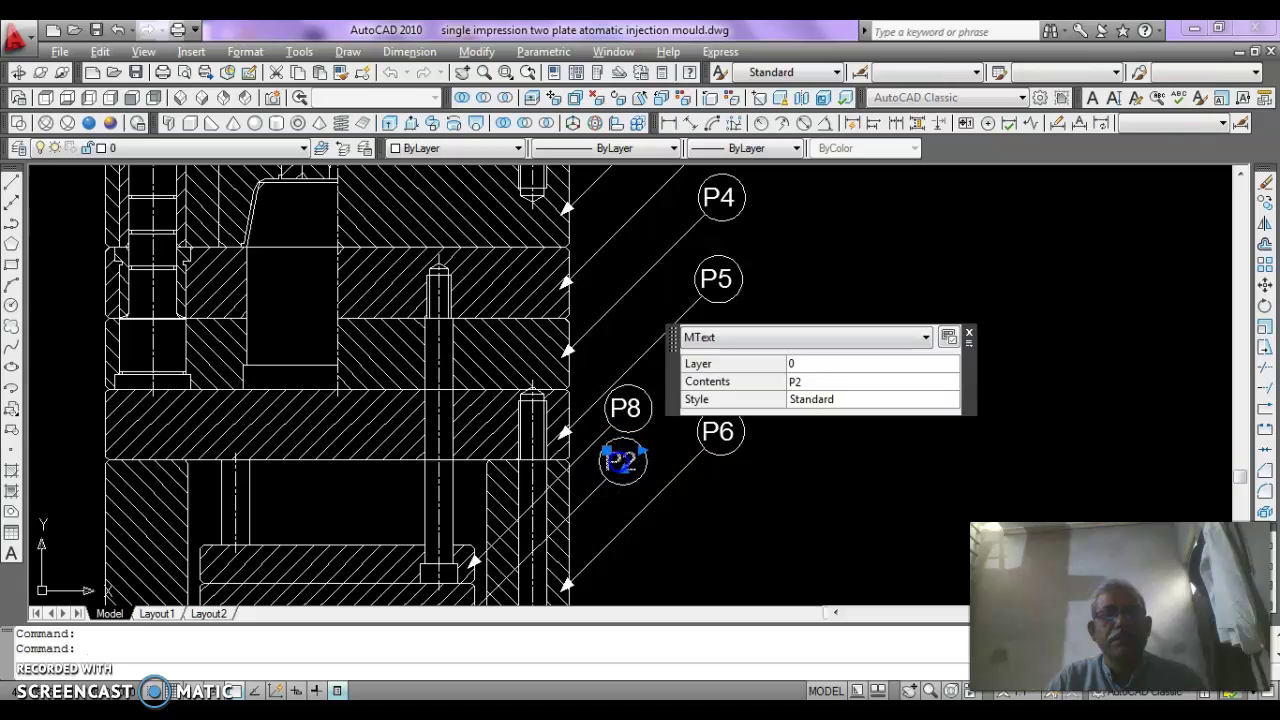
left_click(636, 461)
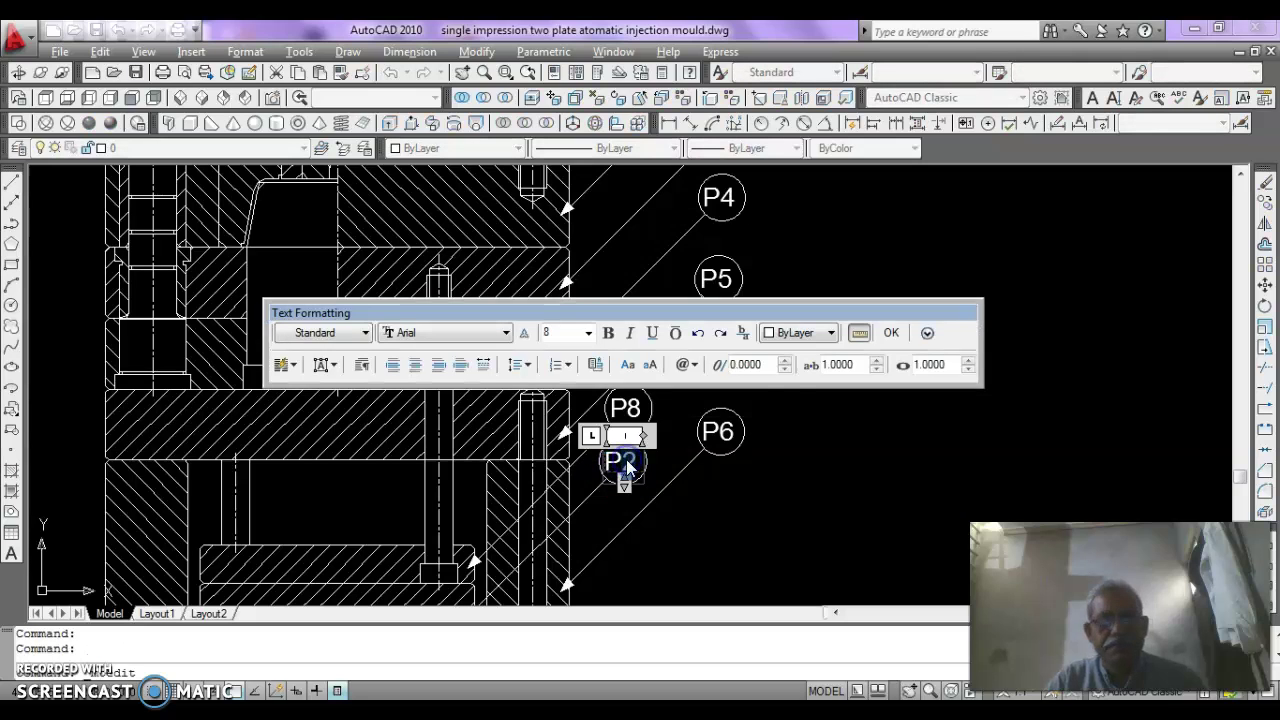
left_click(892, 335)
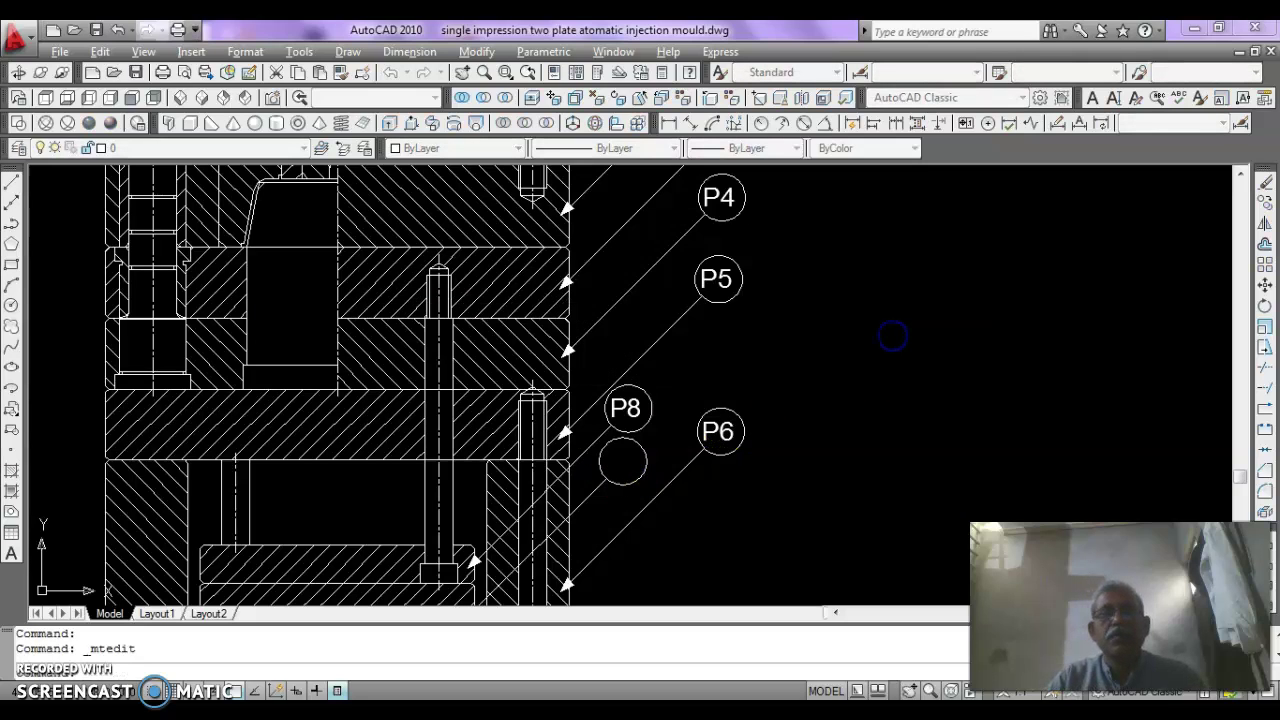
scroll(749, 303, "down", 8)
scroll(790, 365, "up", 5)
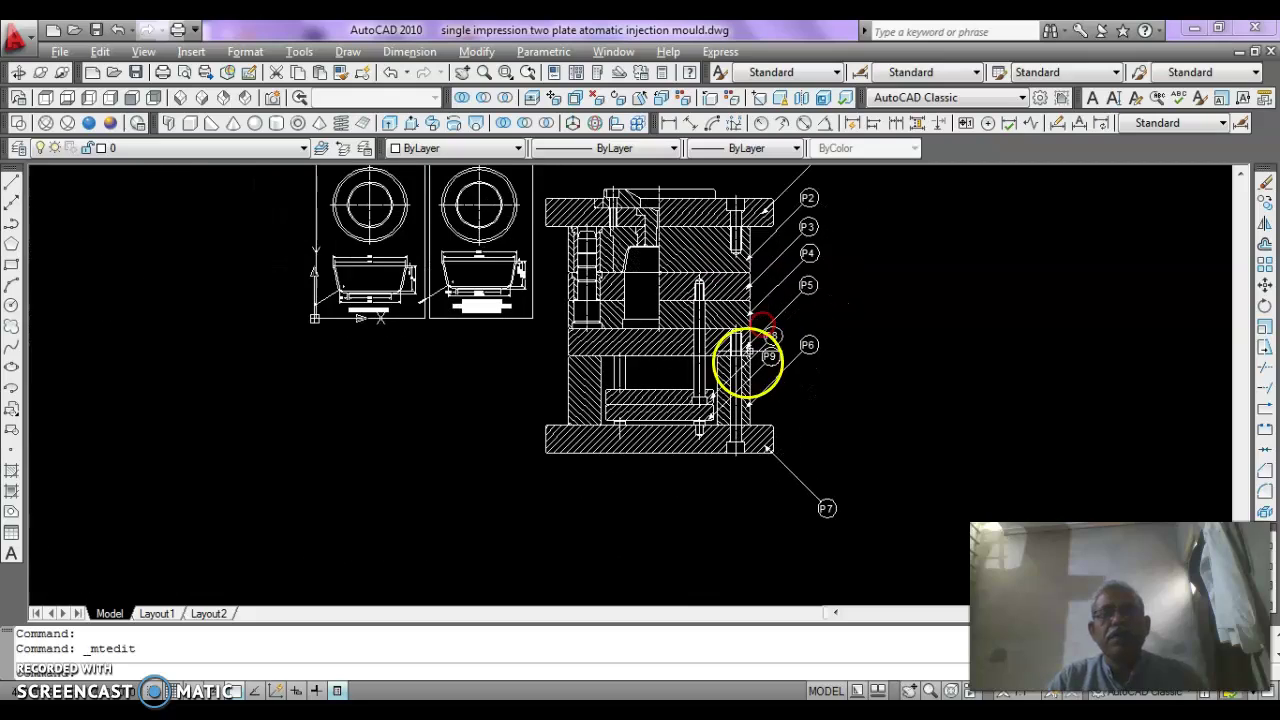
middle_click_drag(646, 423, 573, 470)
scroll(686, 452, "up", 2)
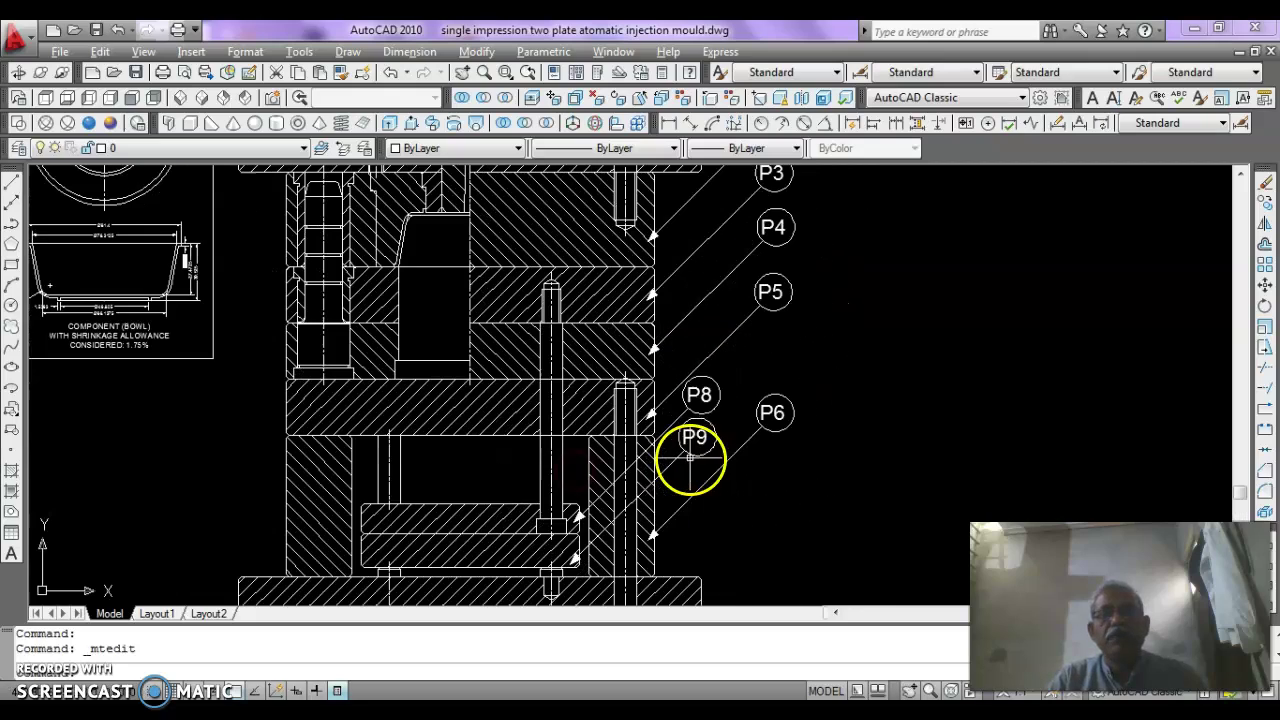
Copy the top plate's P1 leader and balloon so the copied arrow points at the cavity insert below the top plate.
scroll(772, 337, "down", 4)
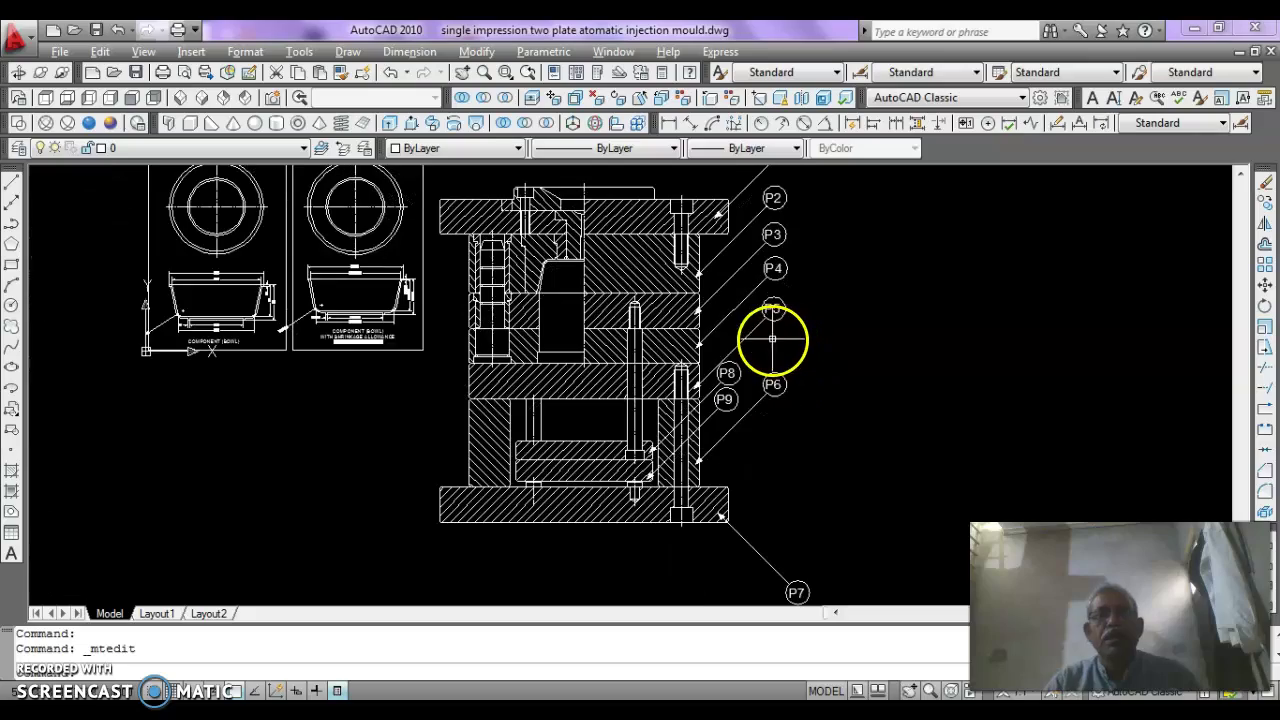
scroll(616, 302, "up", 3)
mouse_move(524, 381)
middle_mouse_down()
mouse_move(606, 380)
mouse_move(533, 455)
middle_mouse_up()
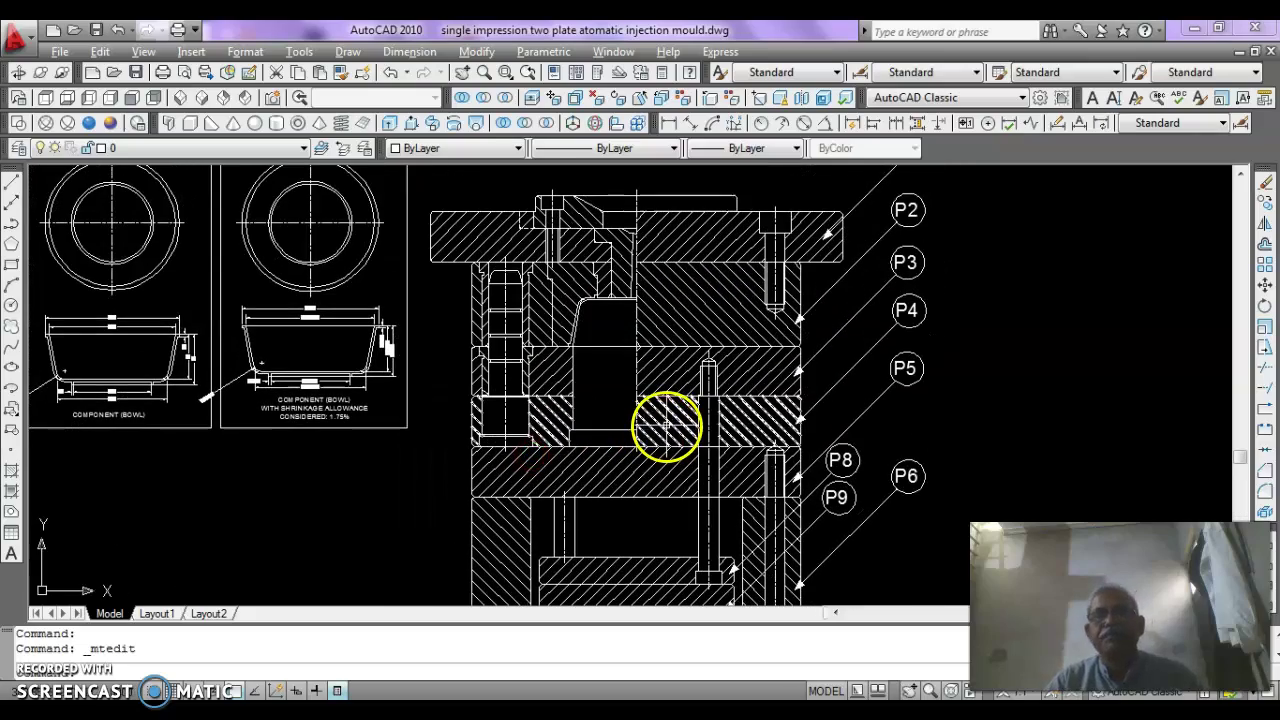
mouse_move(725, 378)
middle_mouse_down()
mouse_move(712, 460)
mouse_move(725, 470)
middle_mouse_up()
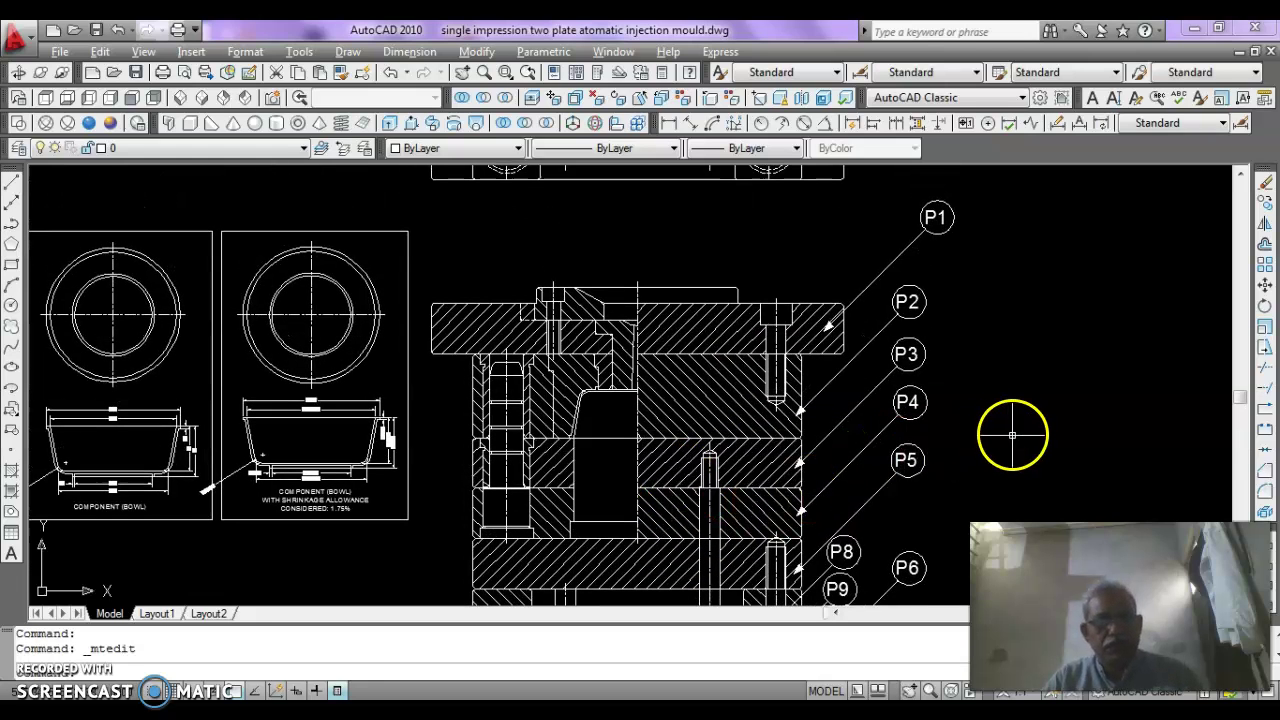
type("co")
key("Return")
left_click(973, 197)
left_click(903, 249)
key("Return")
left_click(1106, 398)
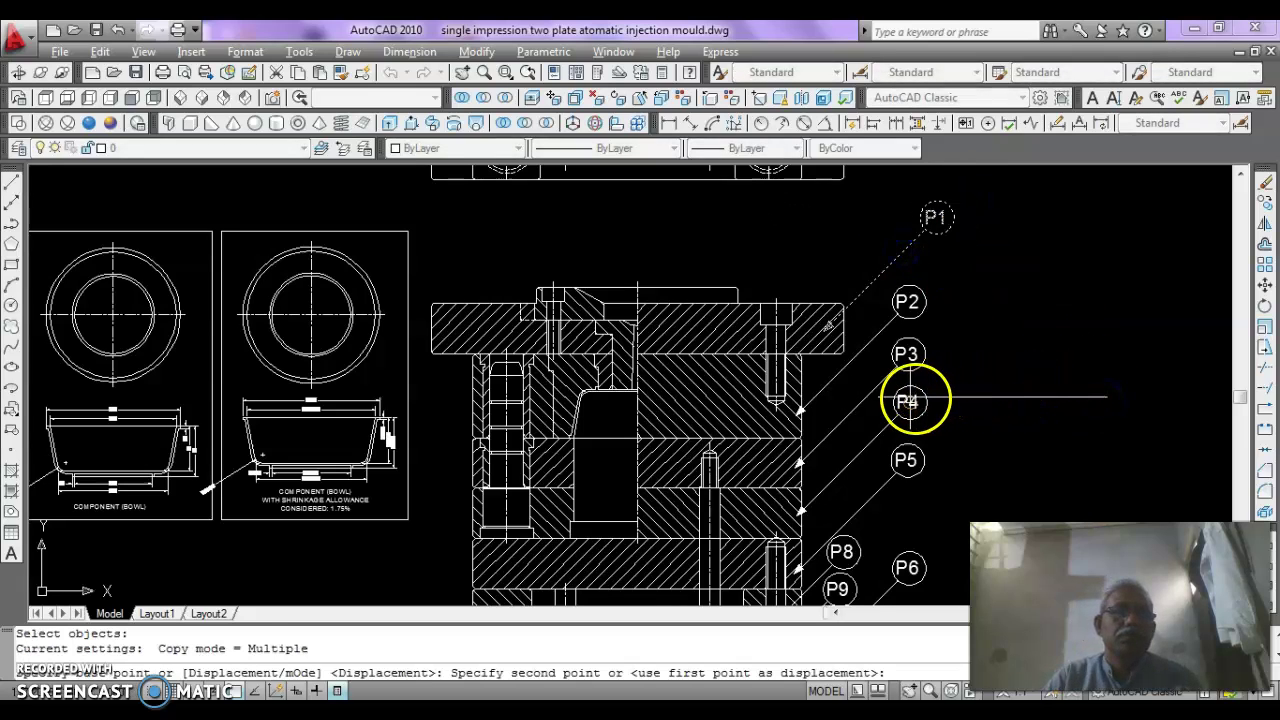
left_click(856, 432)
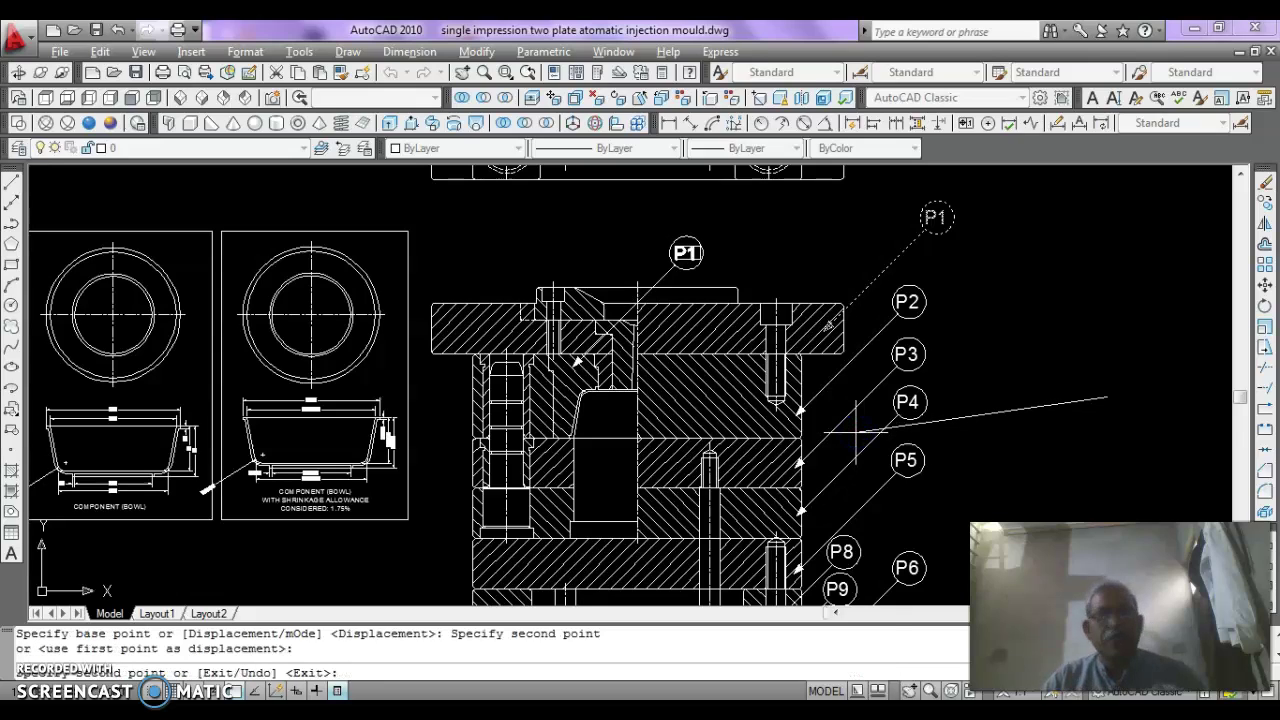
key("Escape")
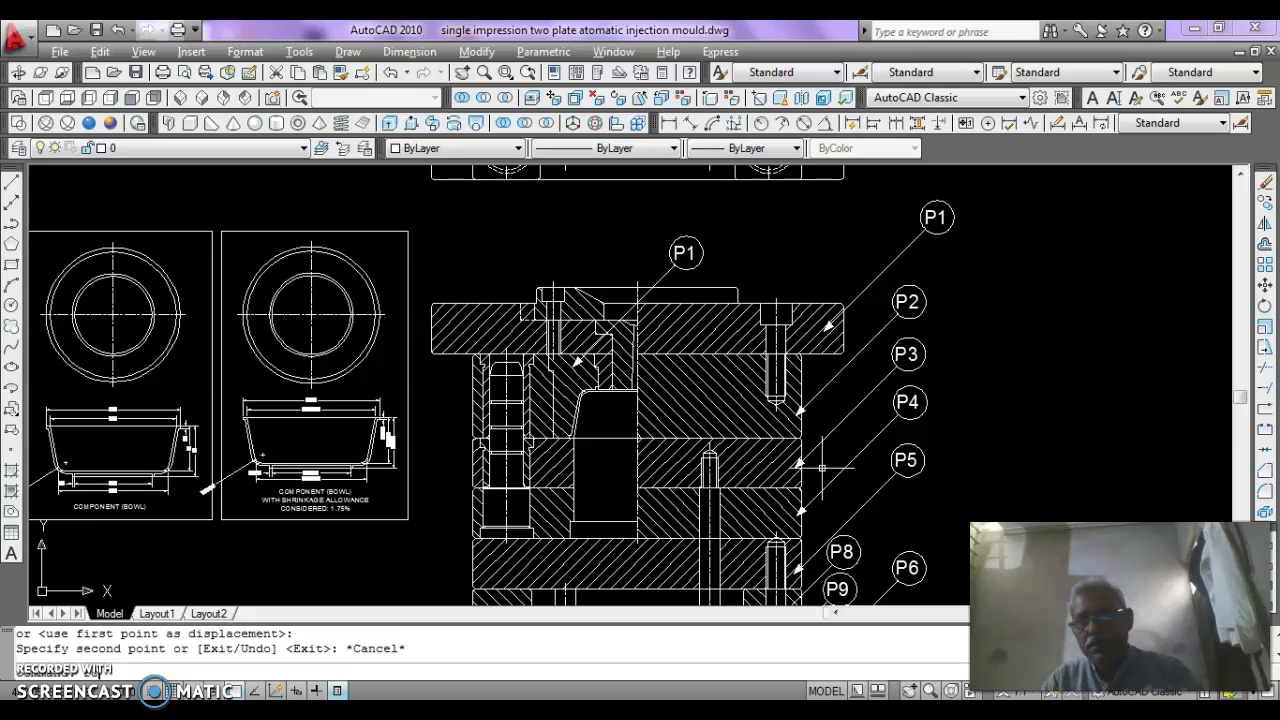
Rotate the copied leader and its circle by 90 degrees about the arrow tip on the cavity insert.
type("ro")
key("Return")
scroll(679, 262, "up", 3)
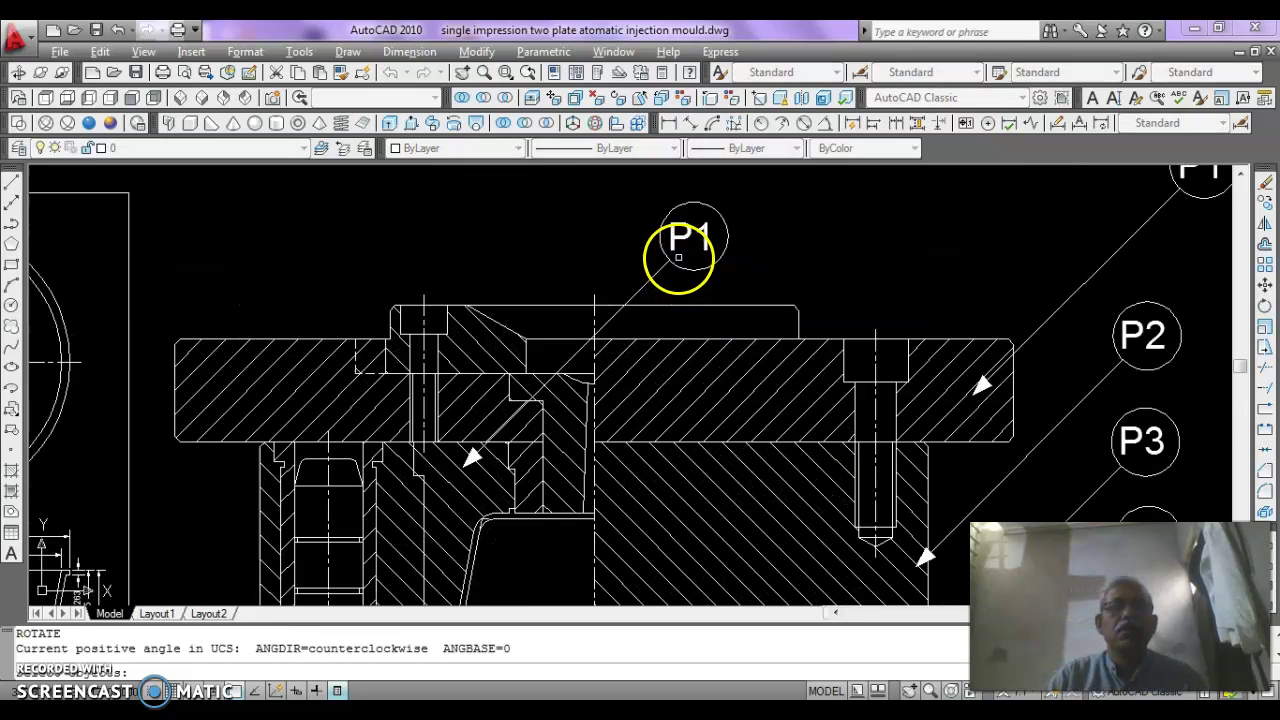
left_click(640, 278)
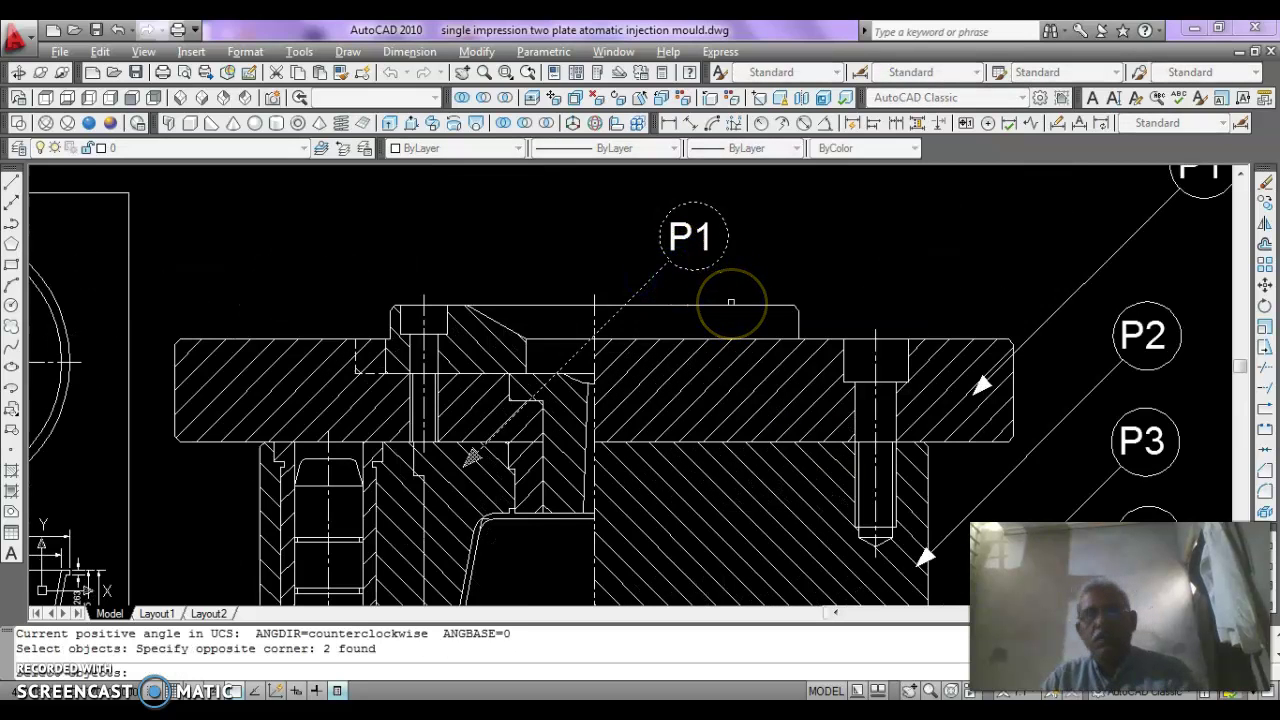
key("Return")
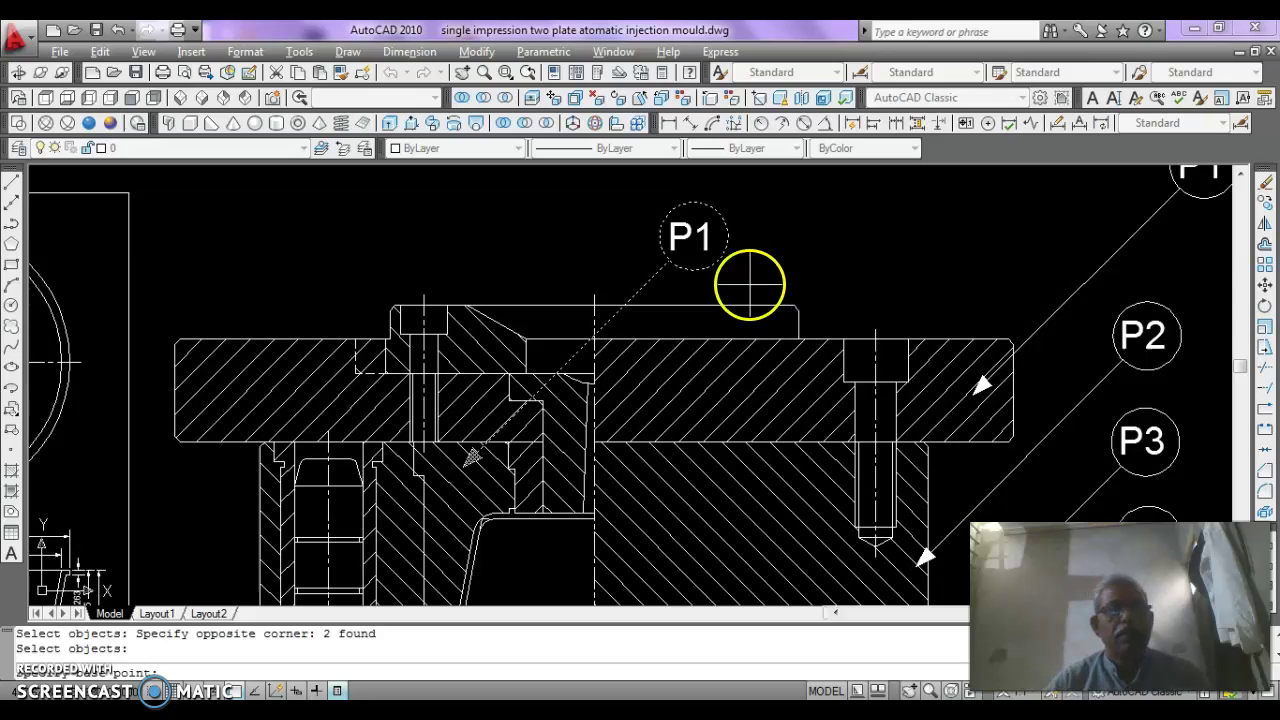
left_click(463, 467)
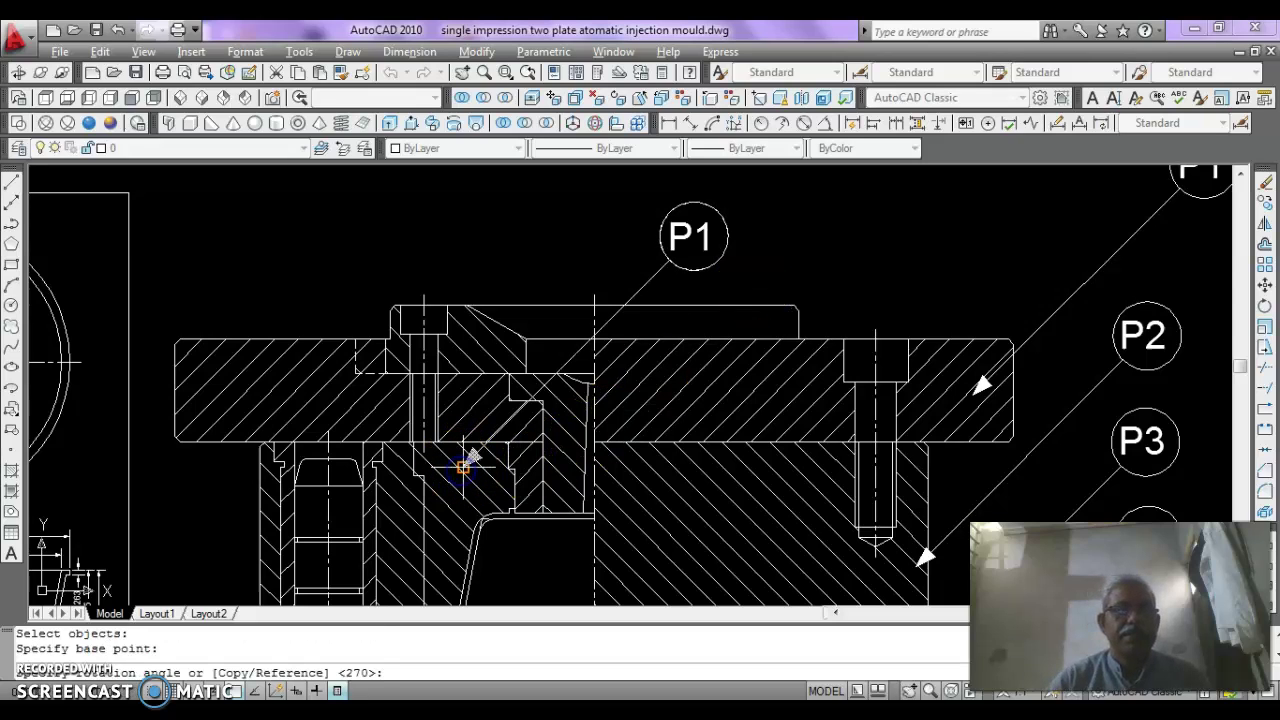
key("Return")
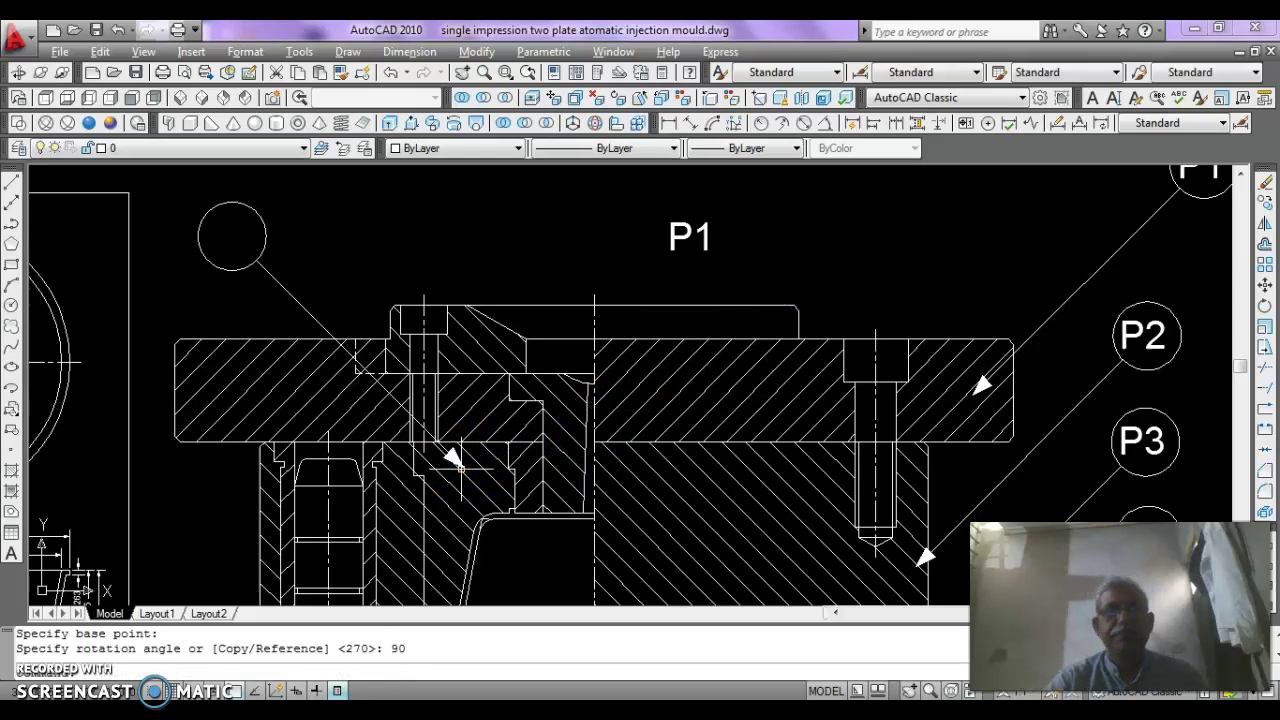
key("Escape")
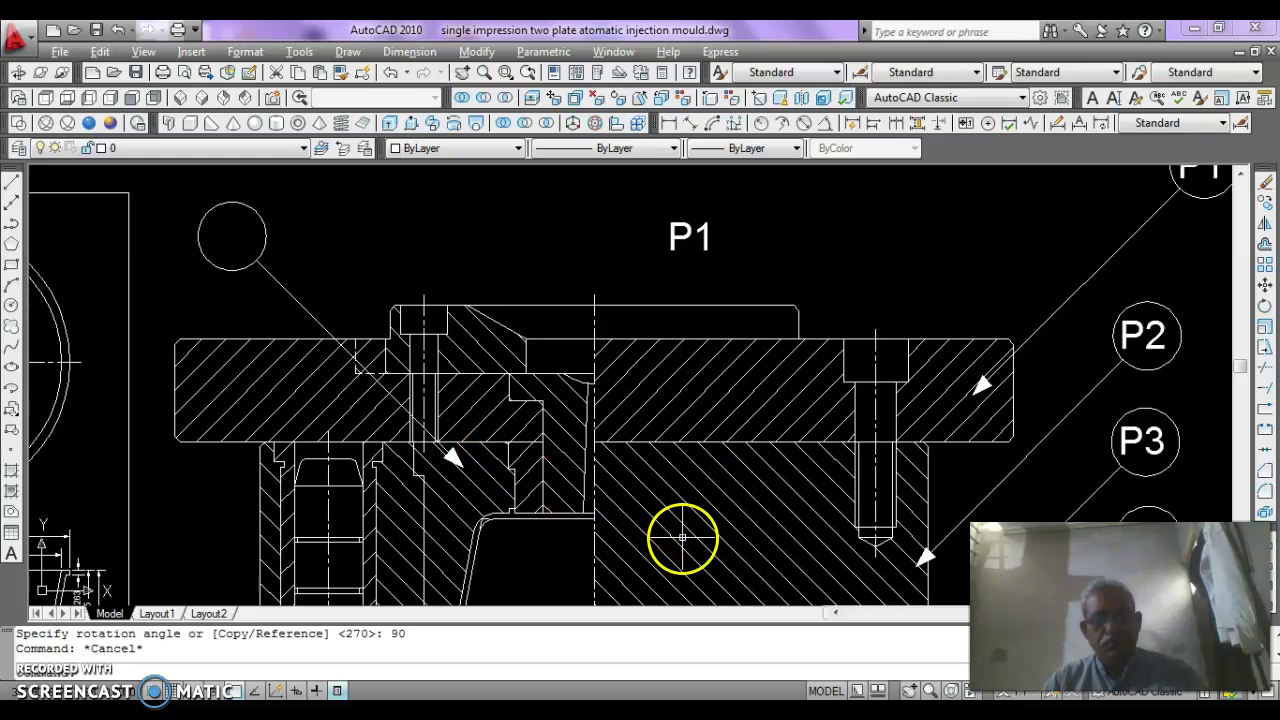
Move the leftover P1 text into the empty circle of the rotated cavity insert leader.
type("m")
key("Return")
left_click(716, 213)
left_click(660, 258)
key("Return")
left_click(771, 235)
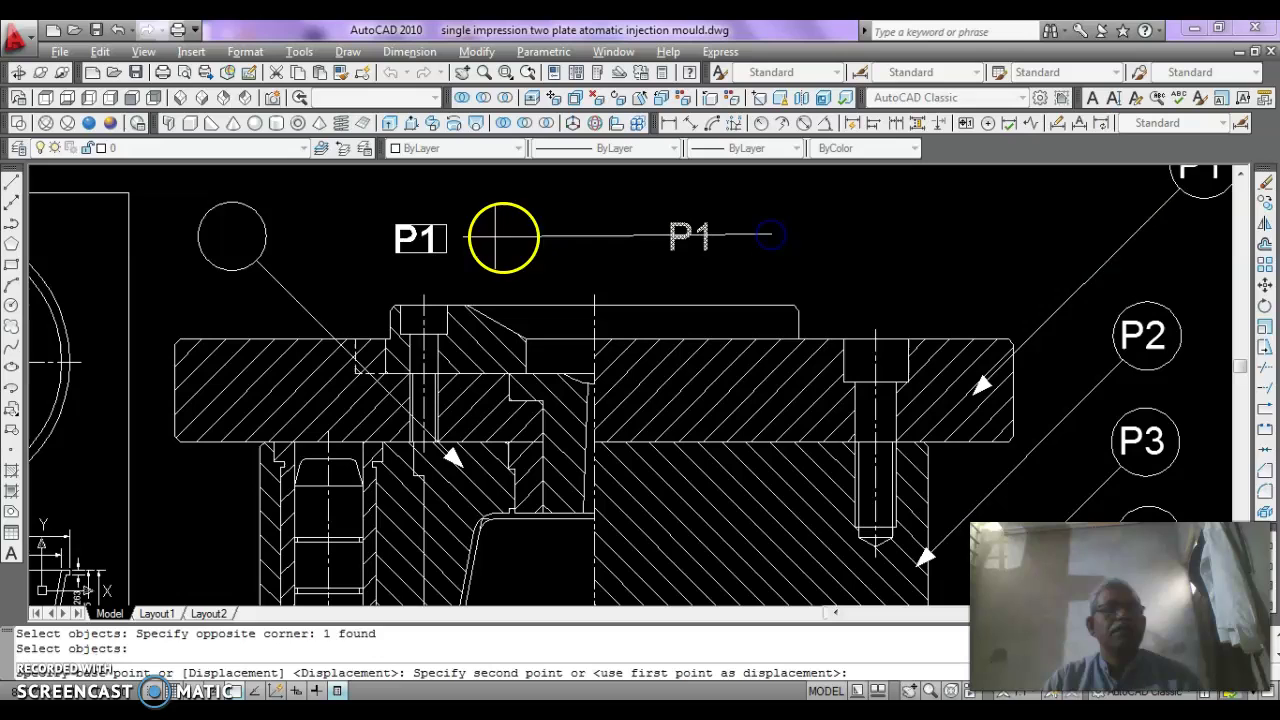
left_click(309, 237)
key("Escape")
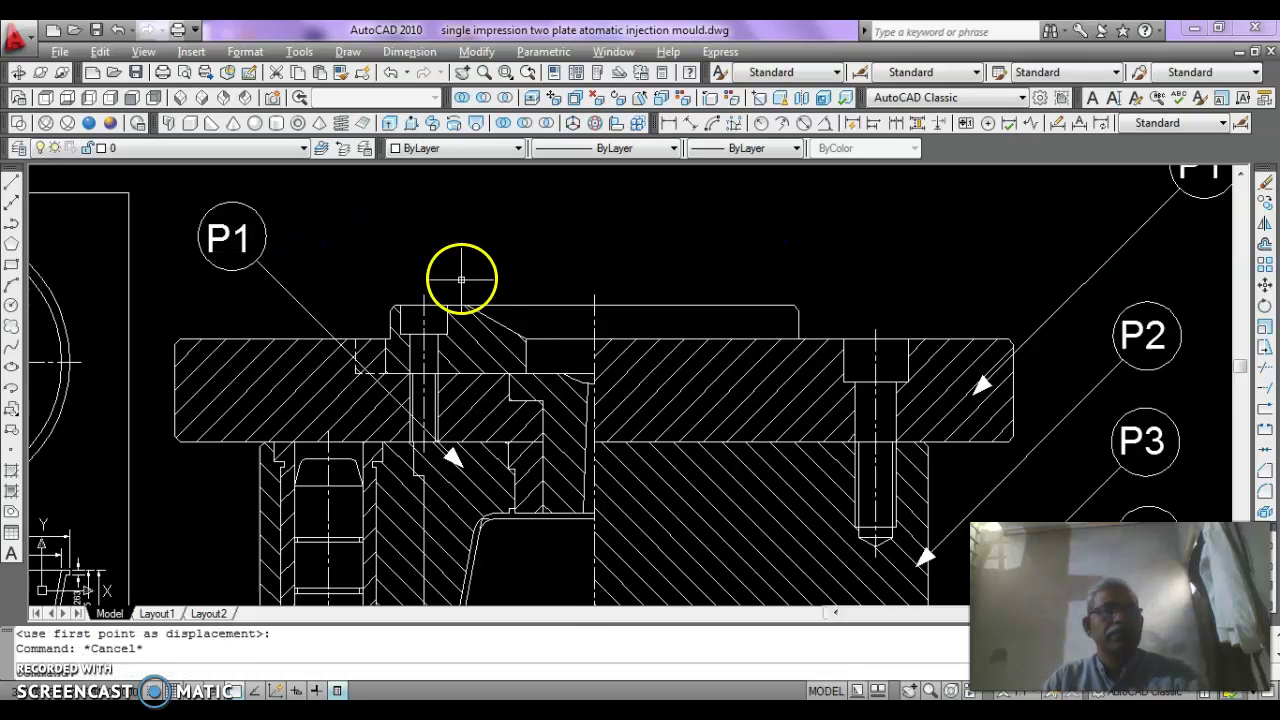
scroll(450, 312, "down", 4)
scroll(477, 429, "up", 2)
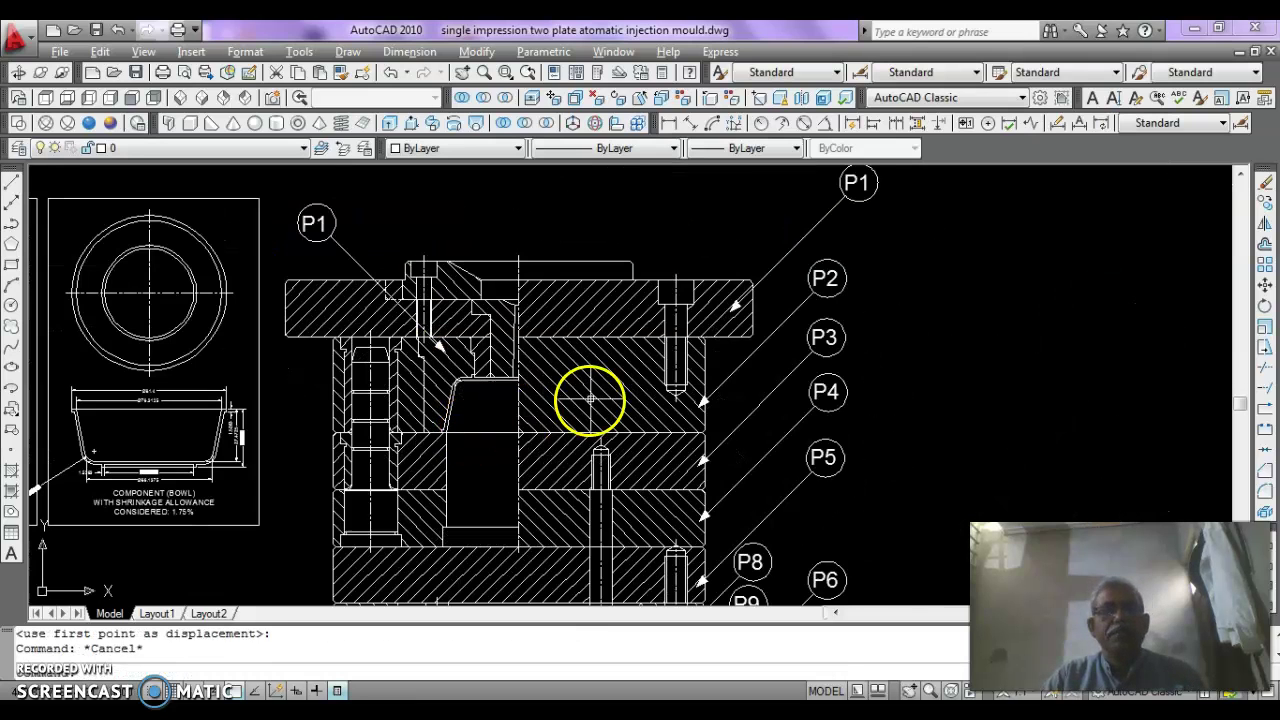
key("Escape")
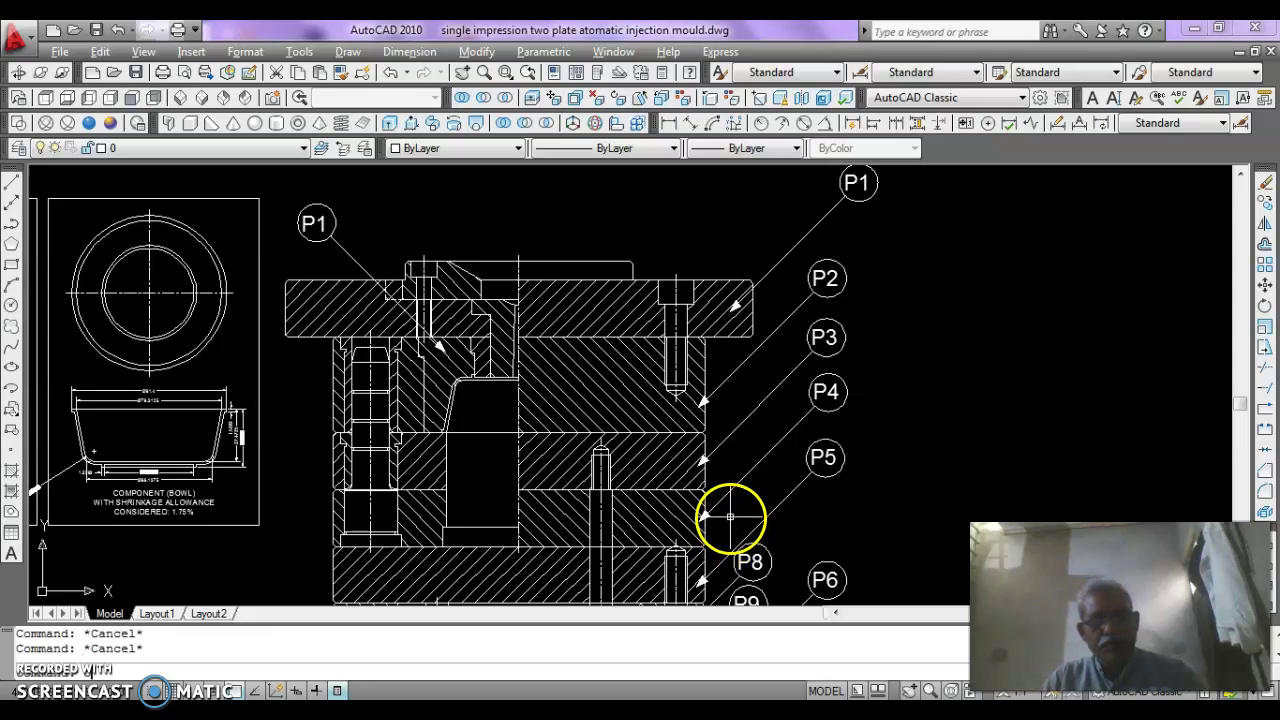
type("co")
key("Return")
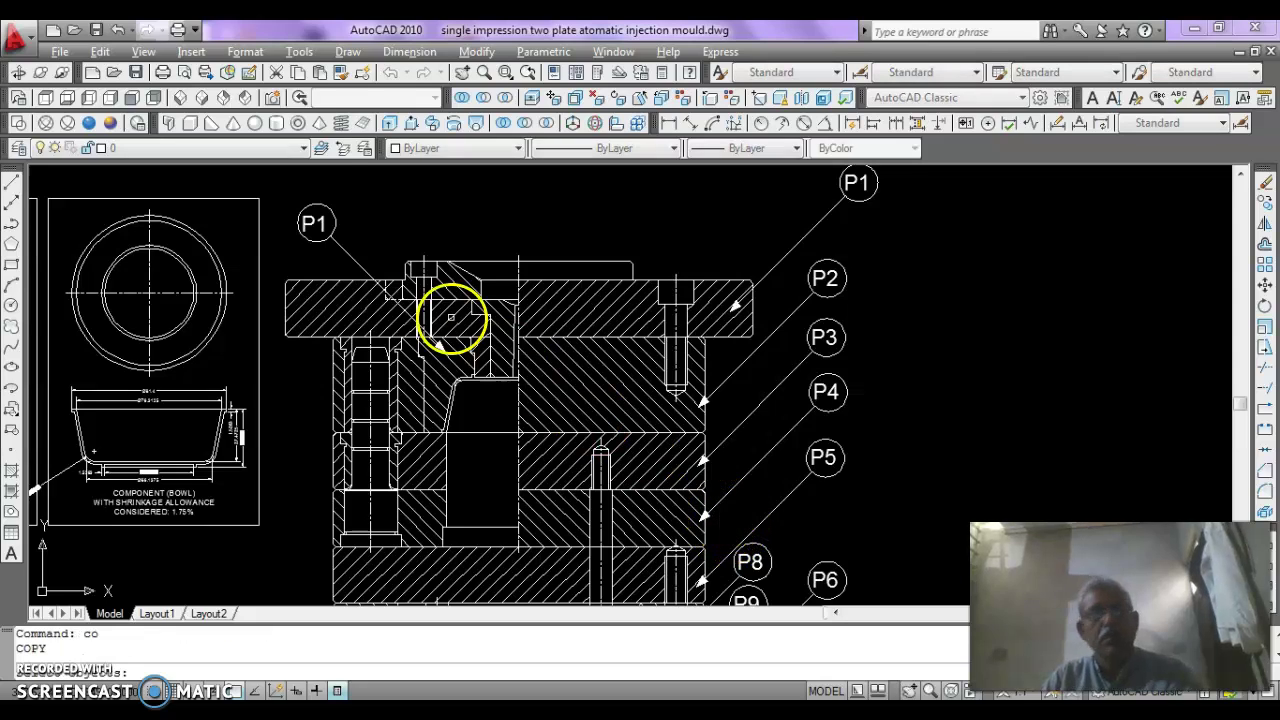
left_click(339, 196)
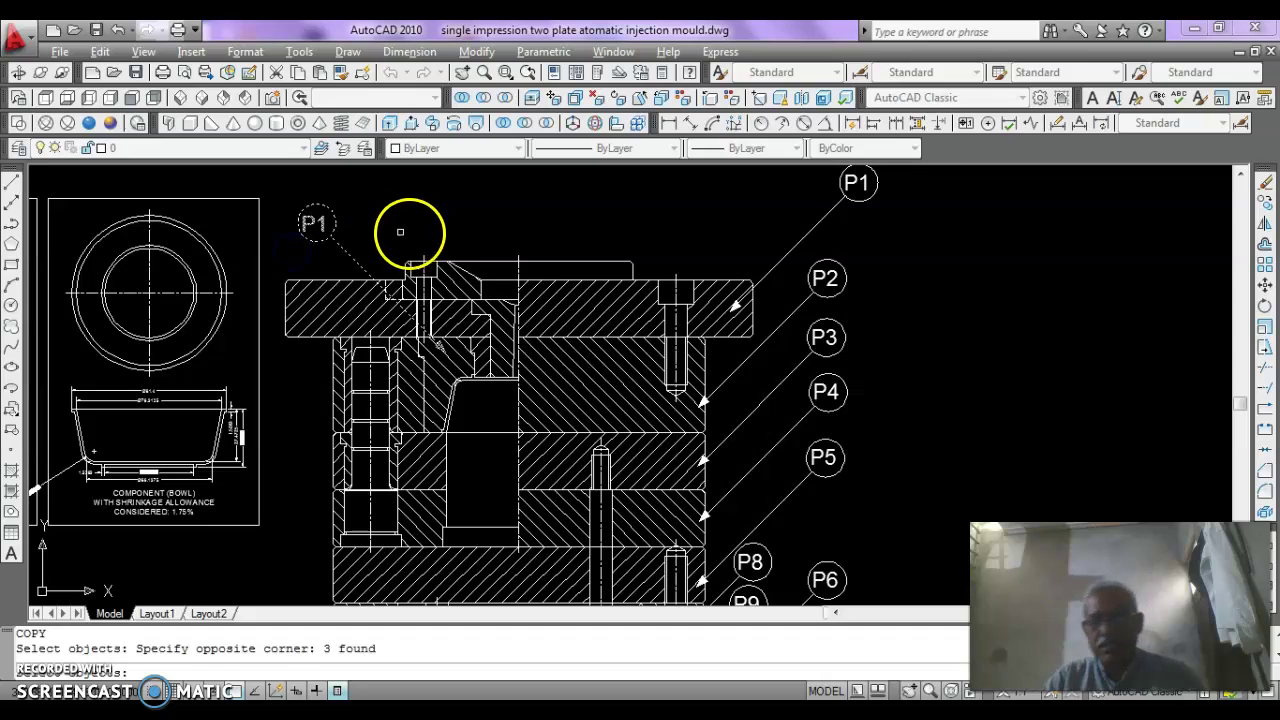
key("Return")
left_click(1027, 298)
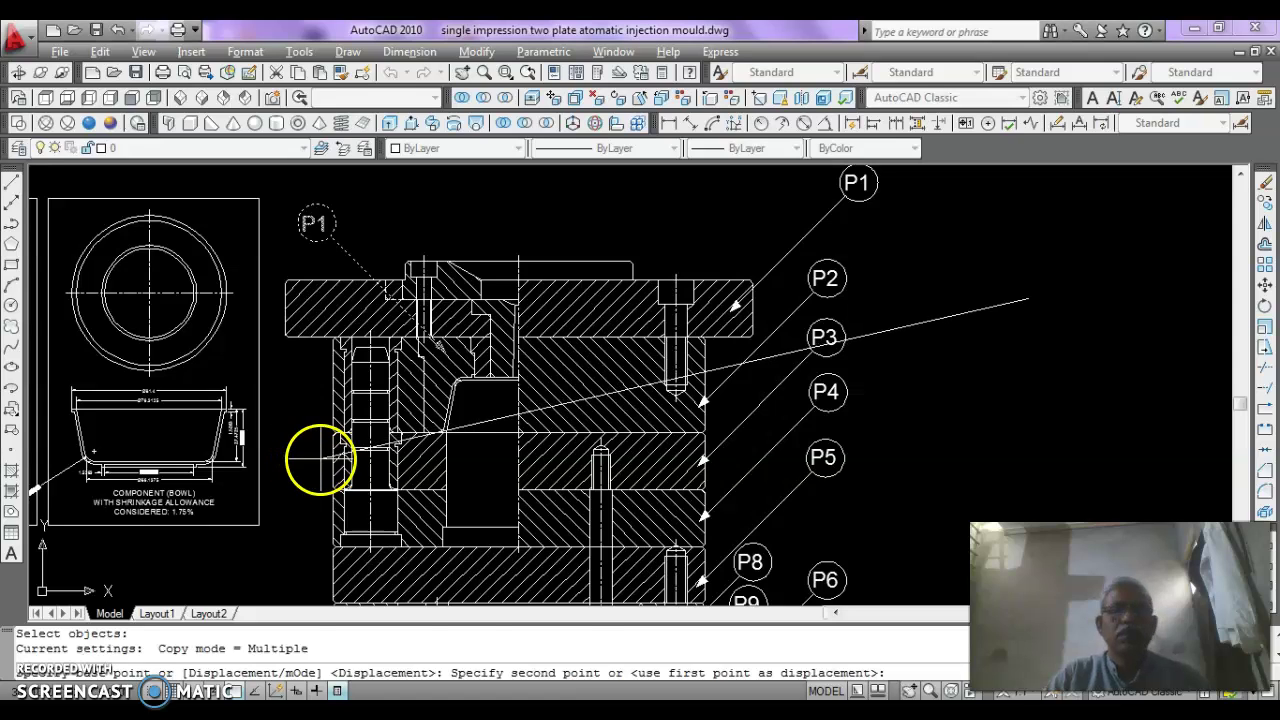
key("Escape")
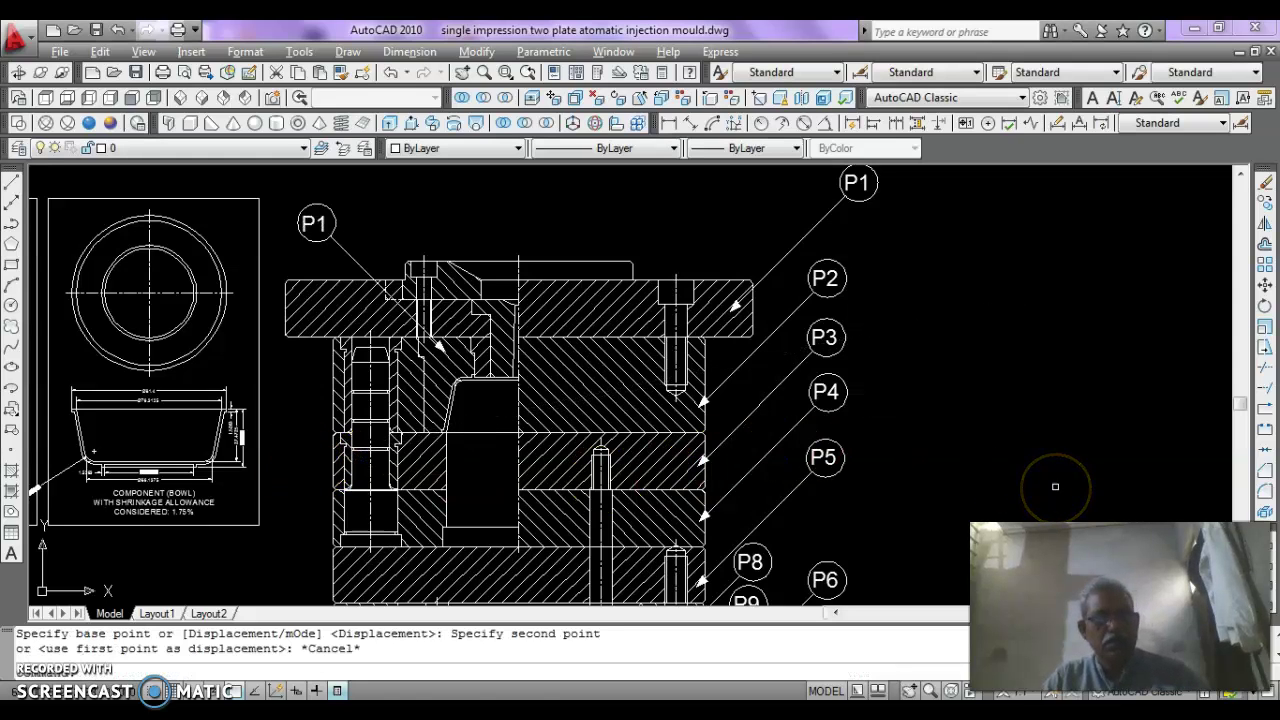
key("ctrl+z")
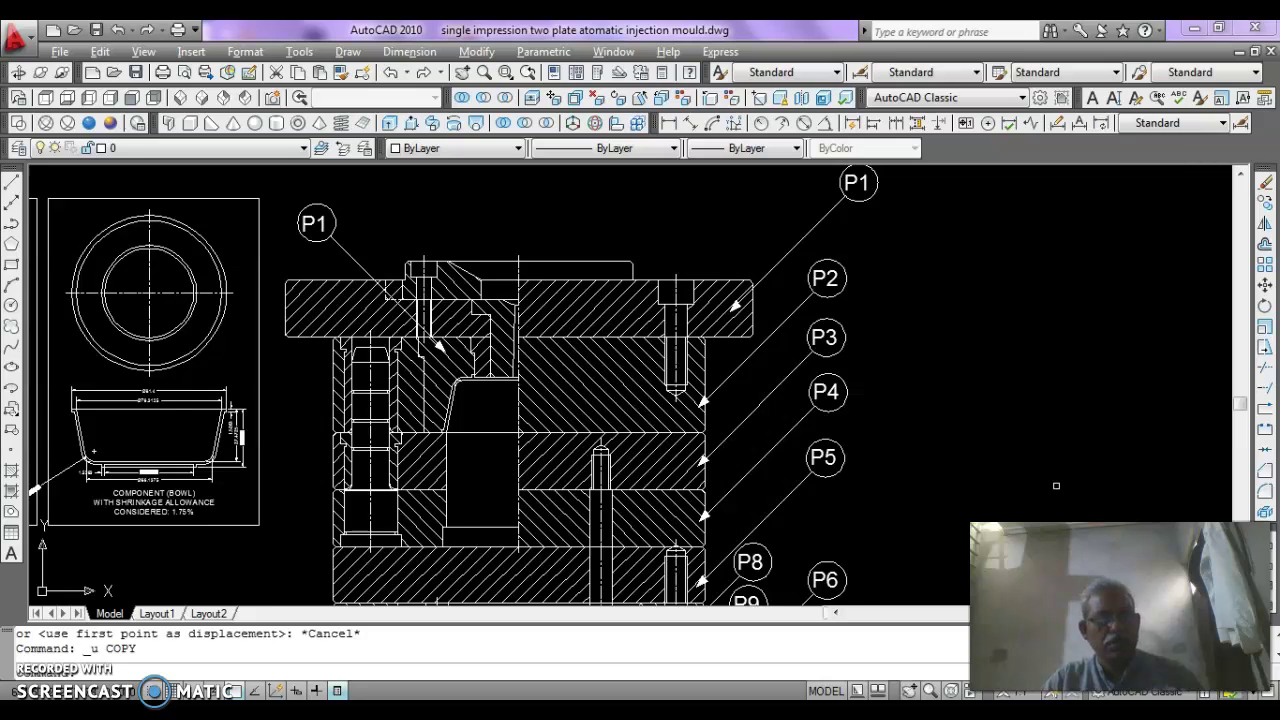
Copy the cavity insert's P1 leader and balloon straight down so the balloon sits outside the mould, level with the support plate.
scroll(1056, 485, "up", 2)
scroll(1014, 357, "down", 5)
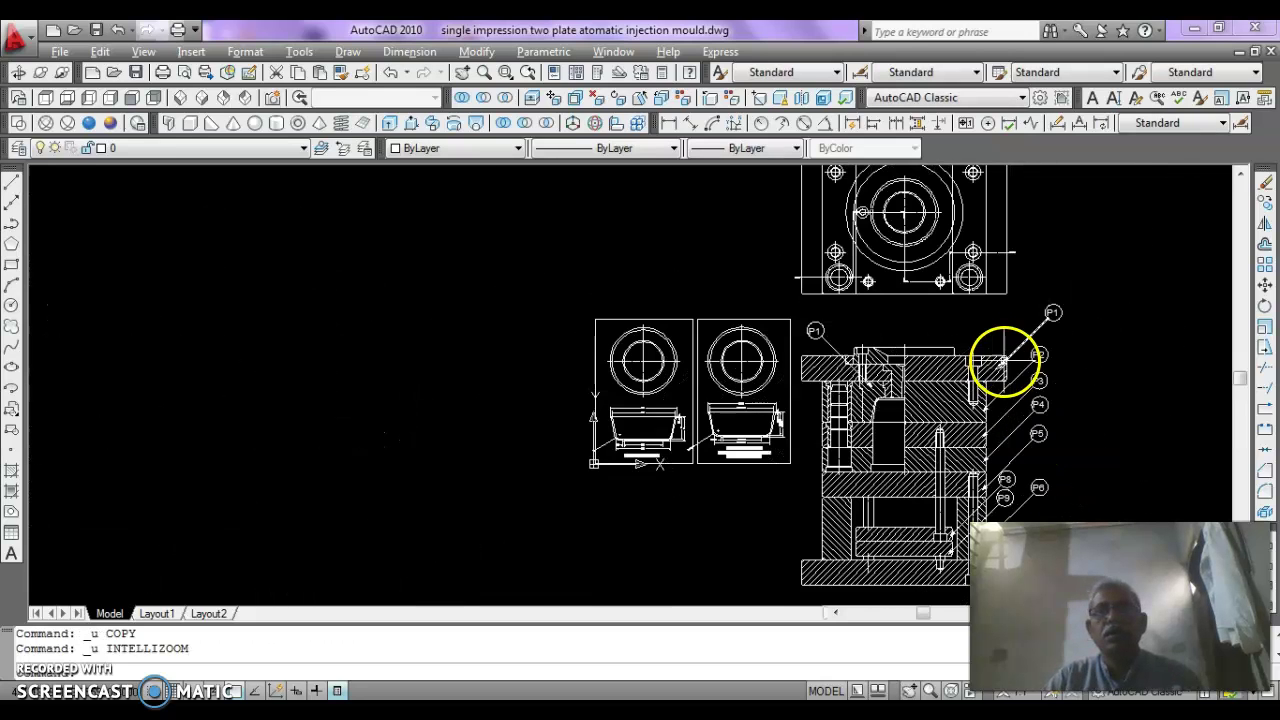
scroll(923, 380, "up", 2)
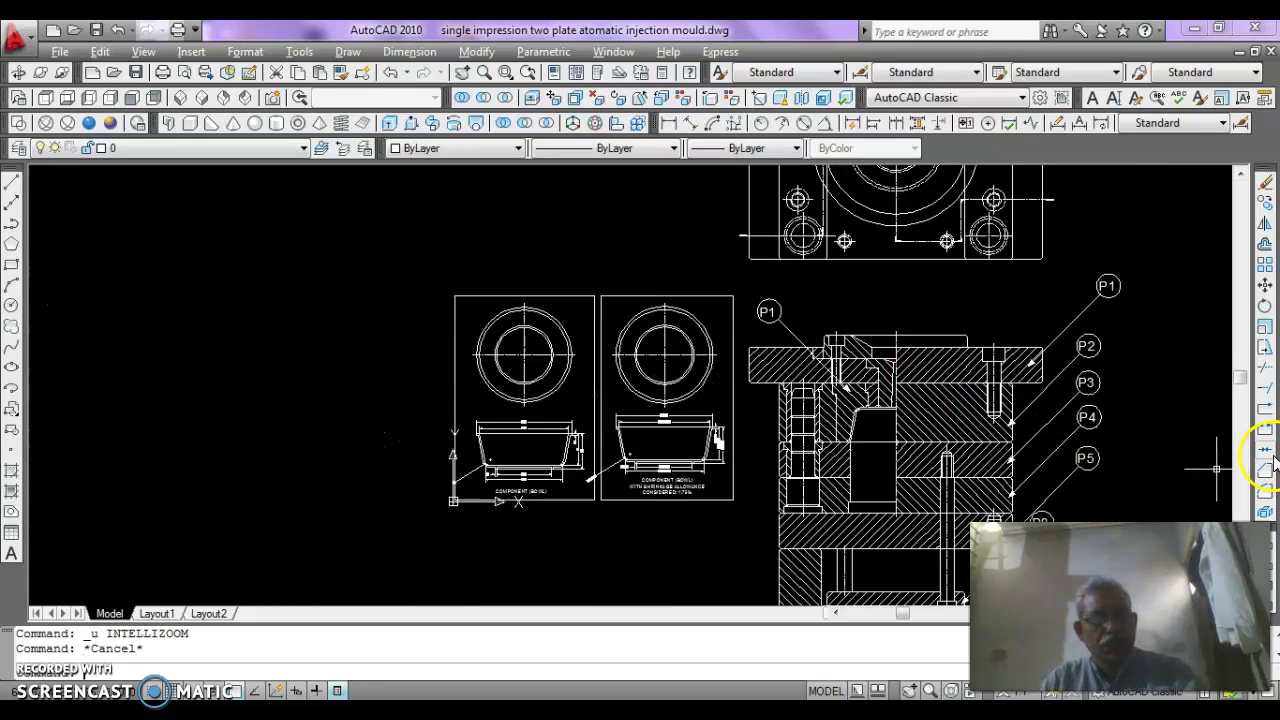
type("co")
key("Return")
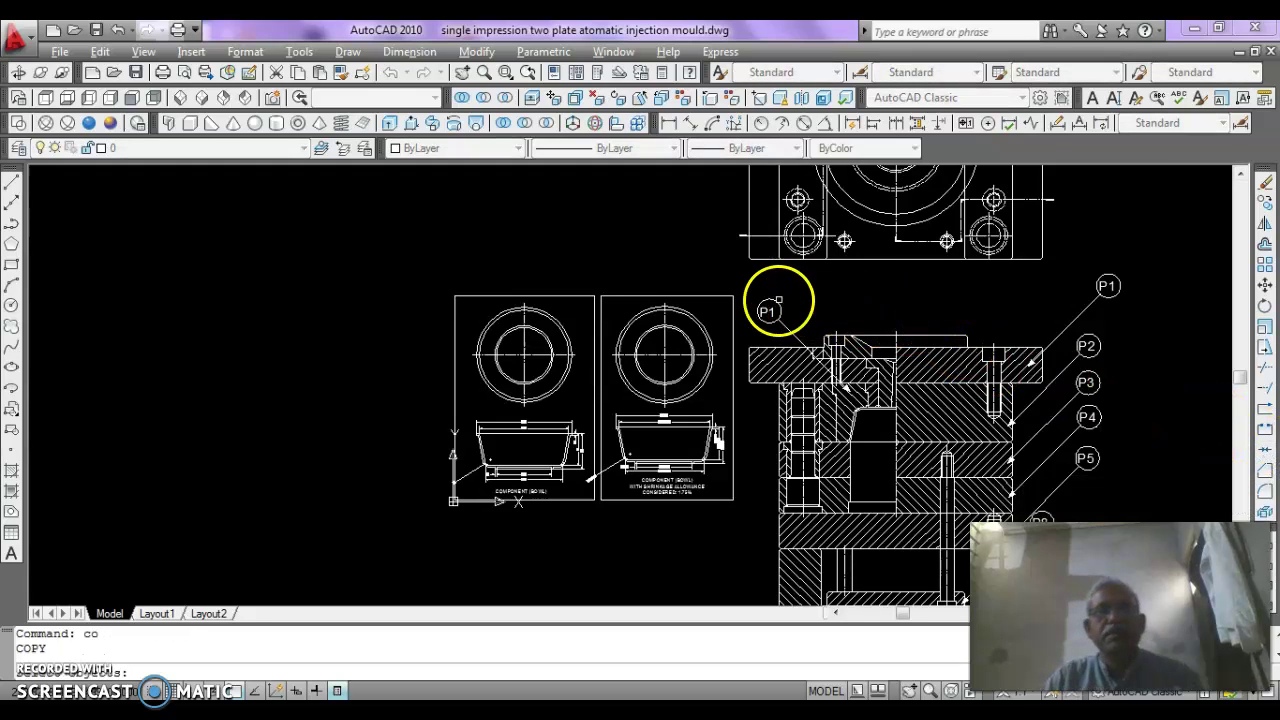
left_click(798, 292)
left_click(752, 326)
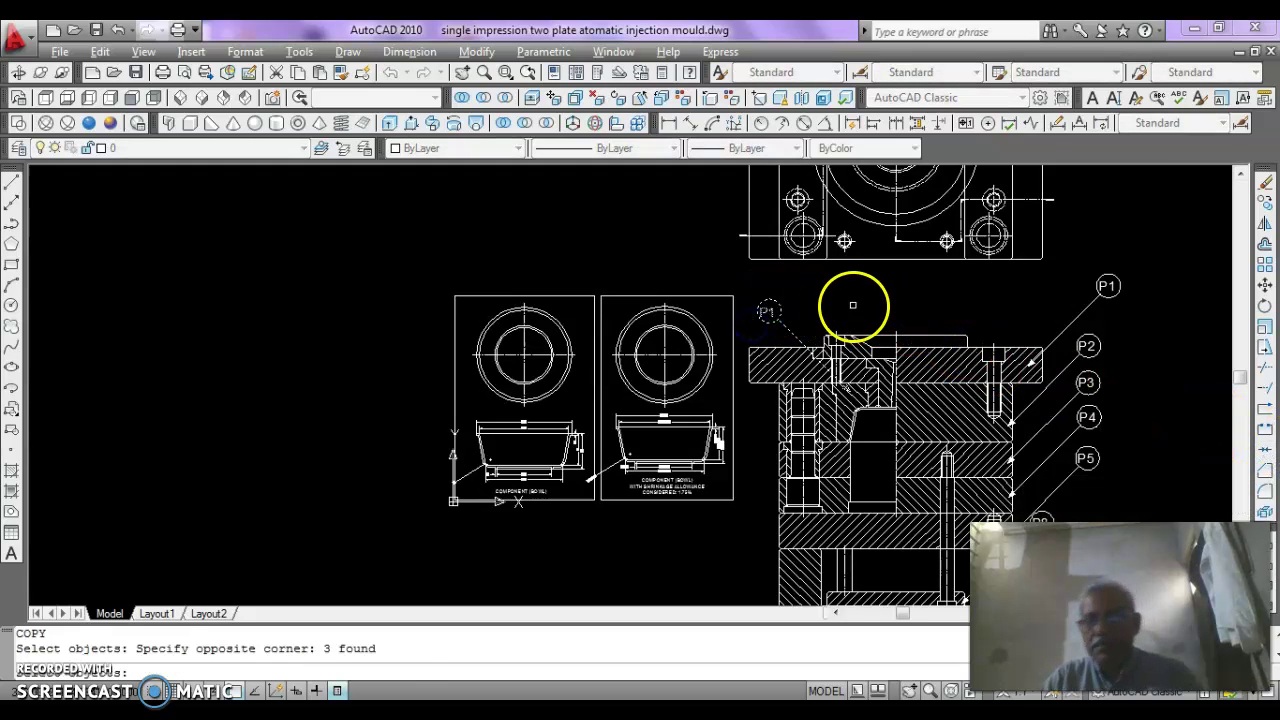
key("Return")
scroll(937, 297, "down", 2)
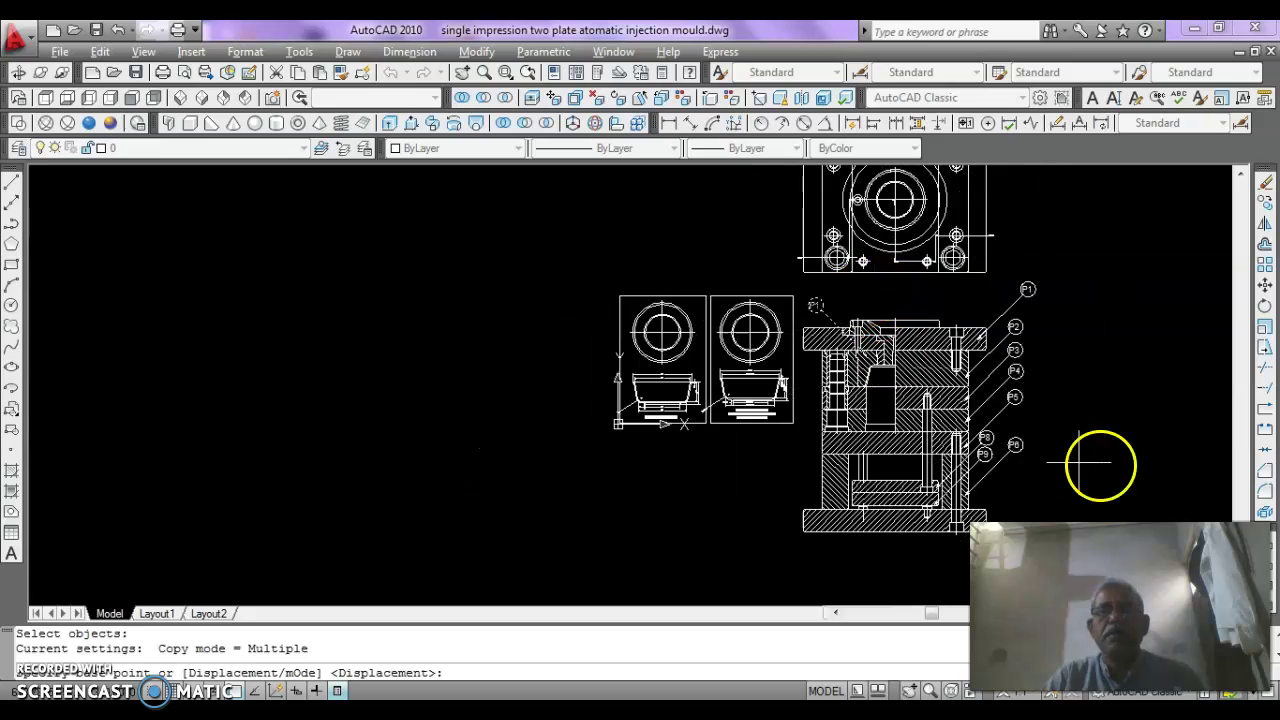
left_click(1148, 347)
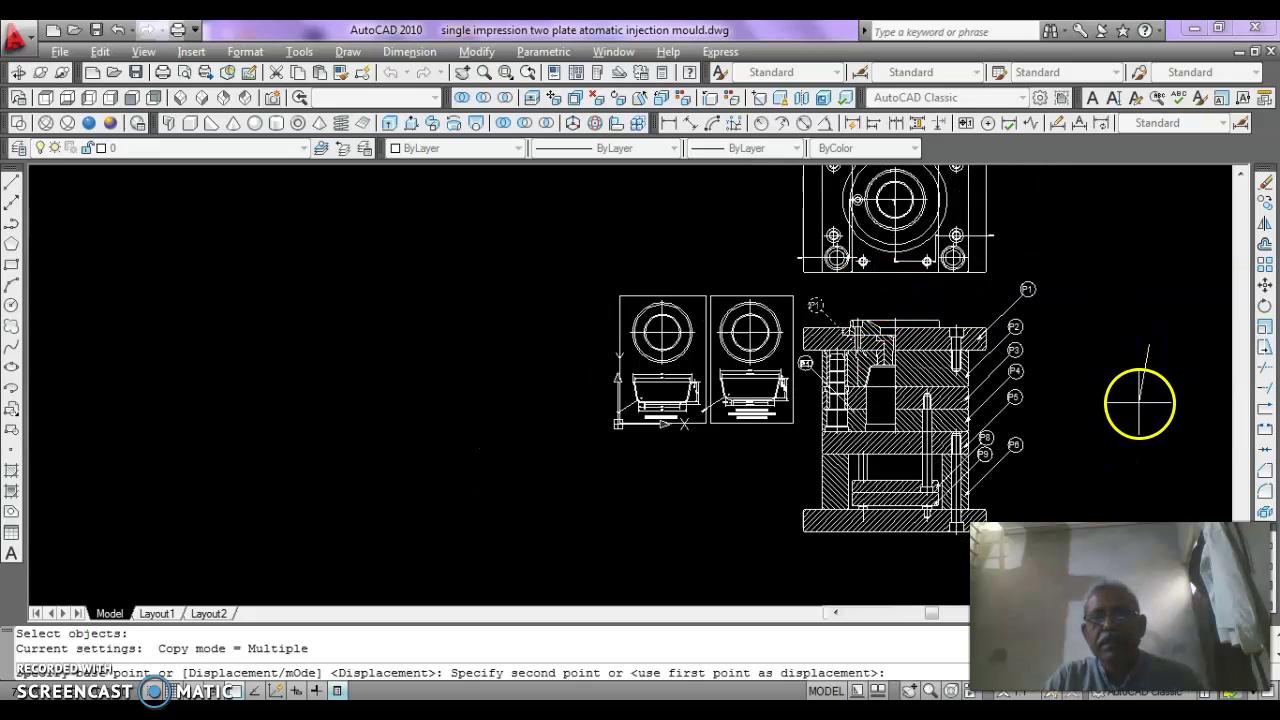
left_click(1137, 477)
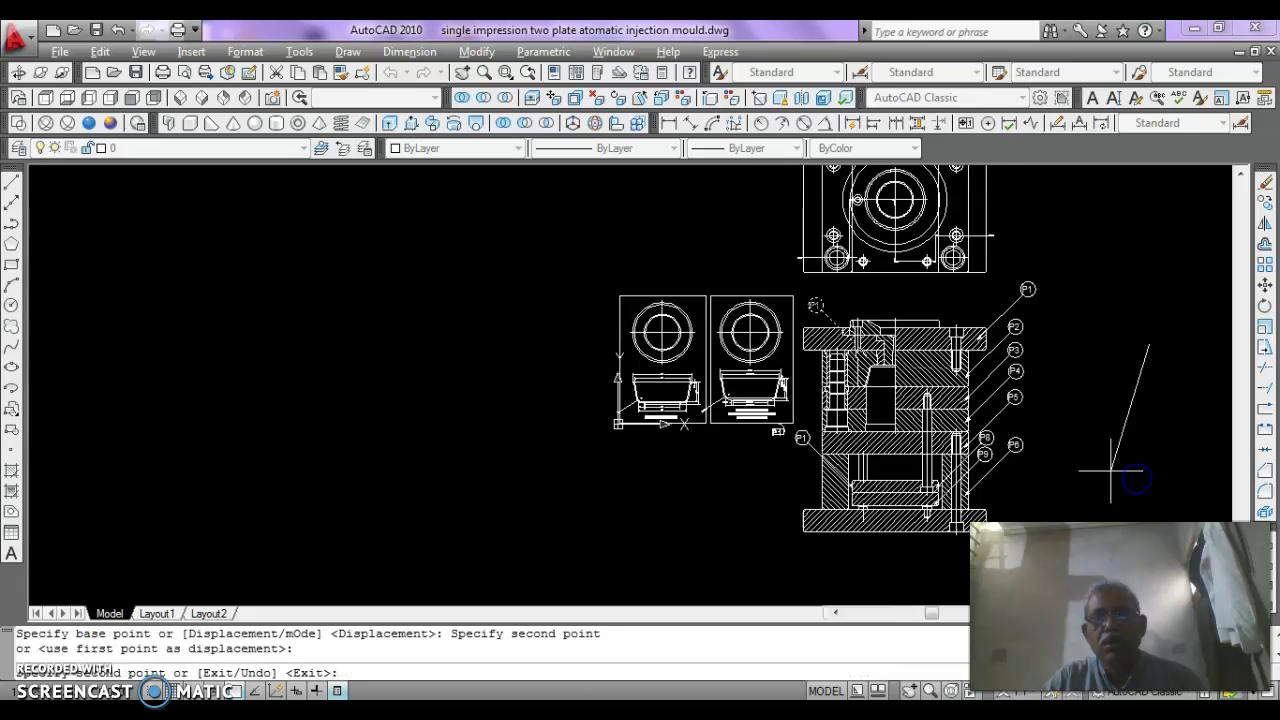
scroll(1019, 460, "up", 2)
key("Escape")
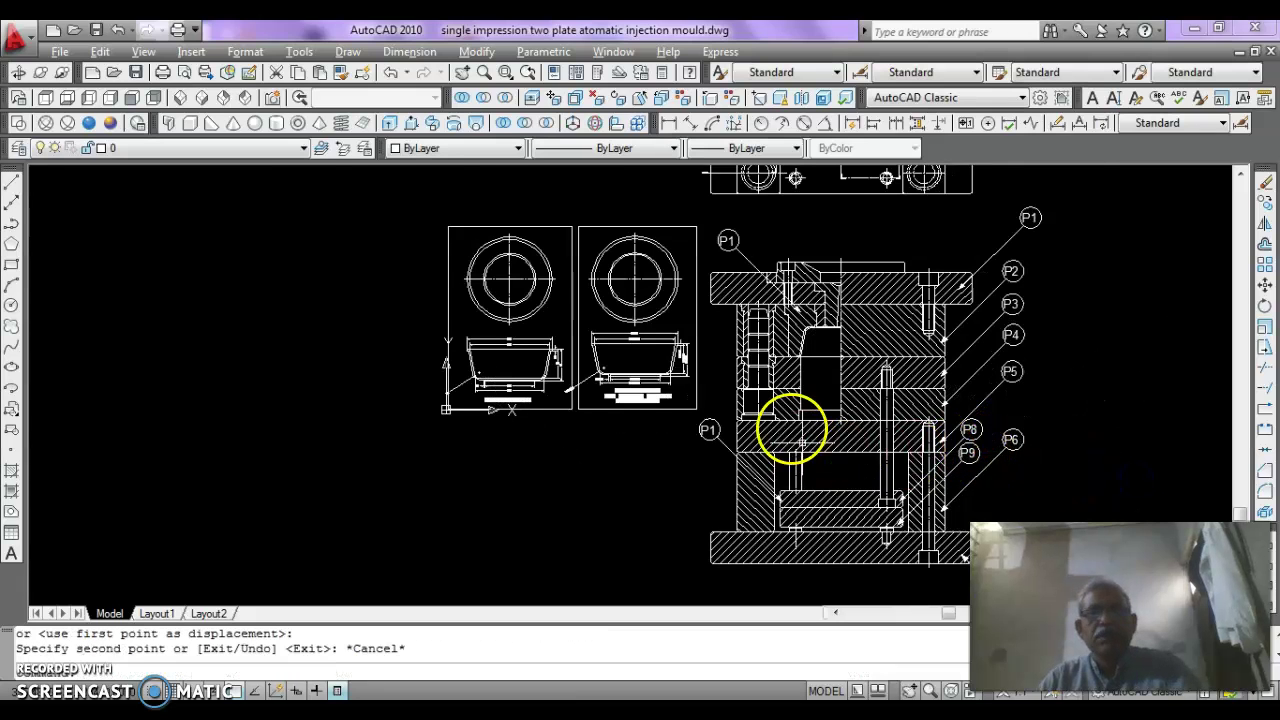
Rotate the lower P1 copy's leader and circle about the balloon centre so the arrow points up at the core insert.
scroll(787, 425, "up", 2)
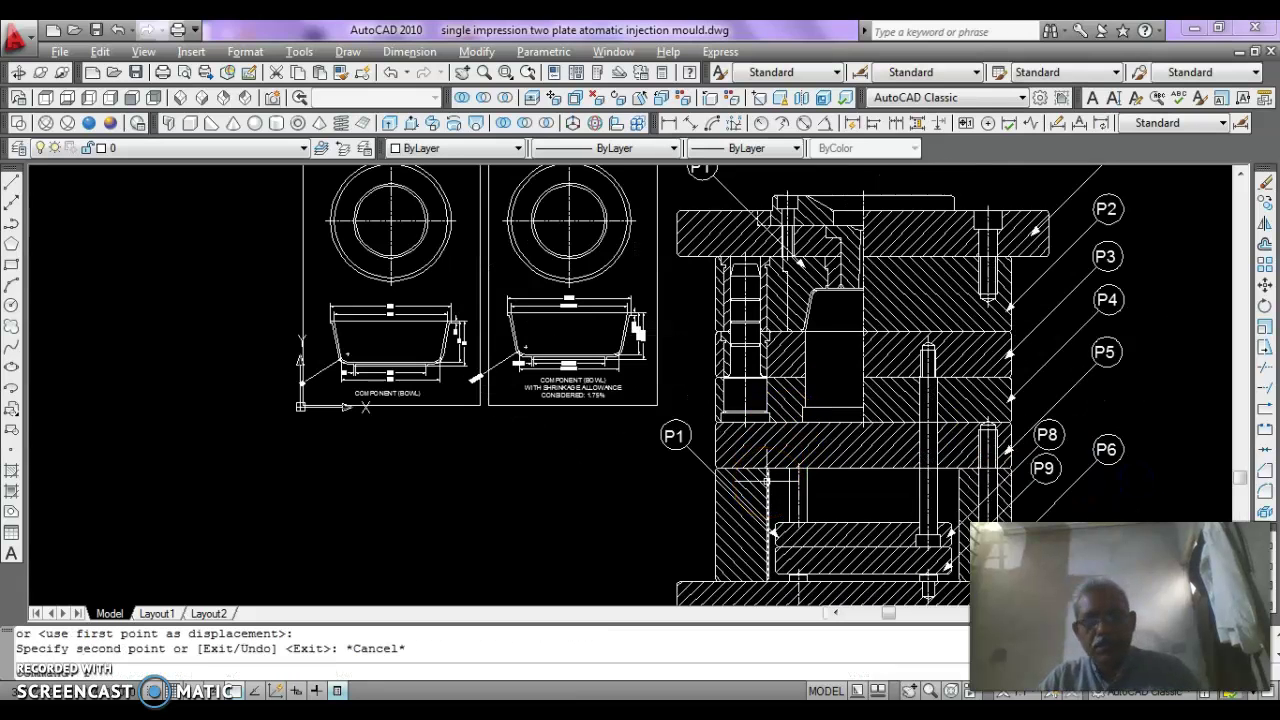
type("ro")
key("Return")
scroll(663, 460, "up", 2)
left_click(706, 444)
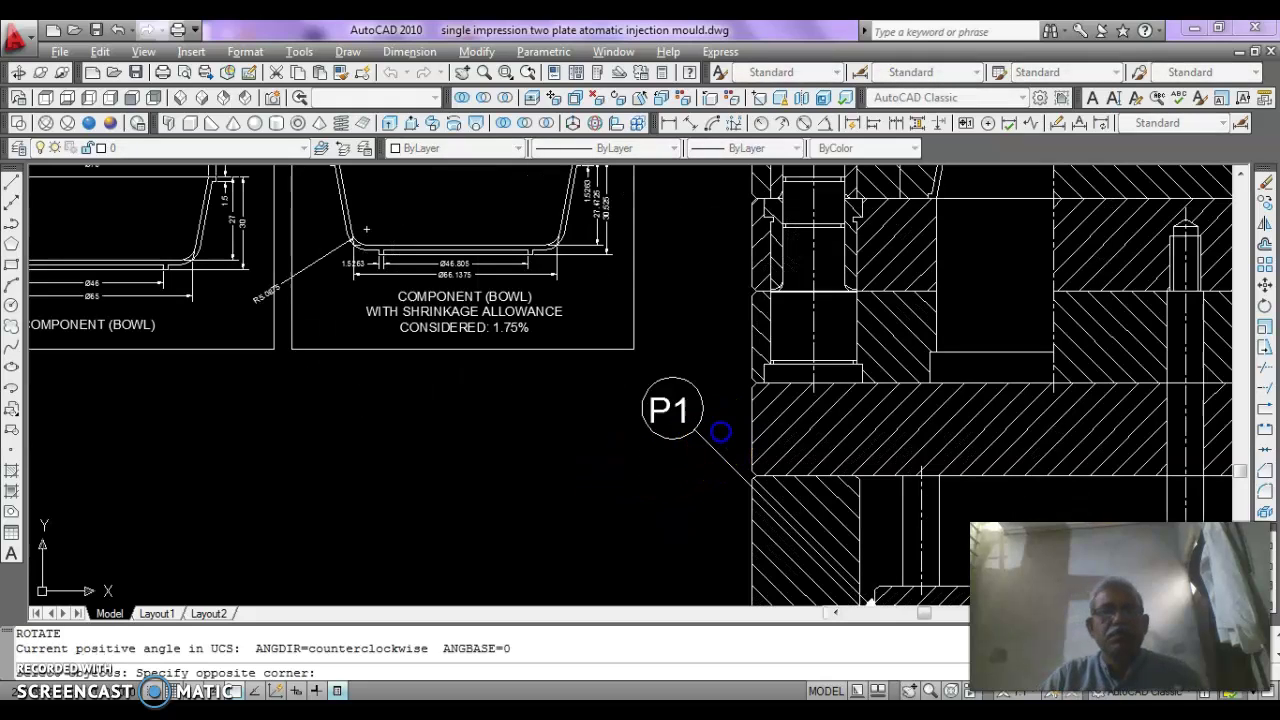
left_click(688, 432)
right_click(683, 452)
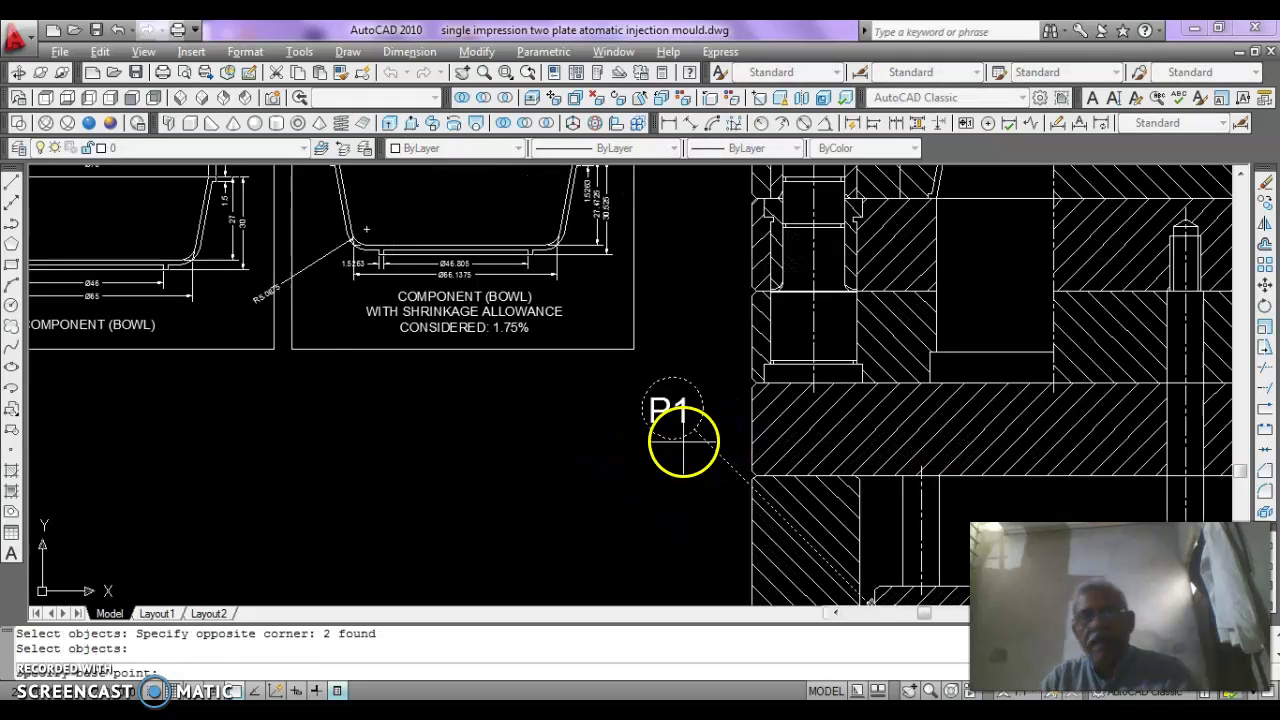
left_click(676, 410)
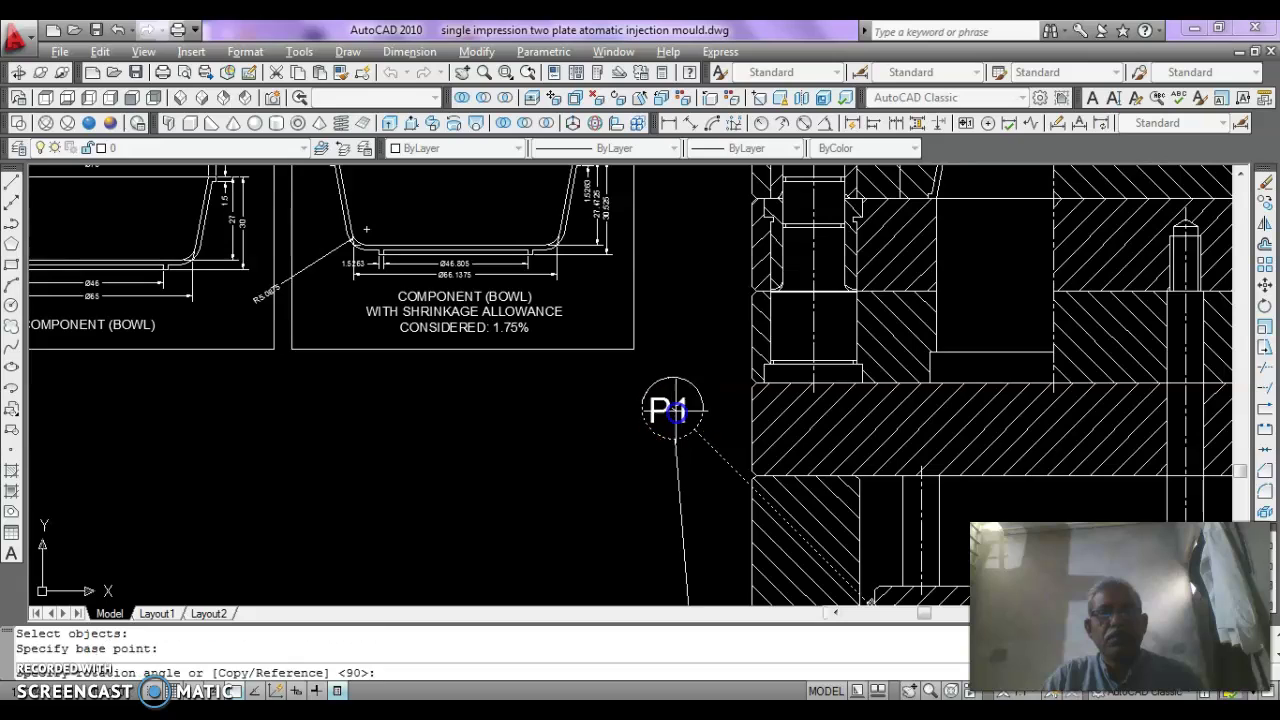
left_click(728, 293)
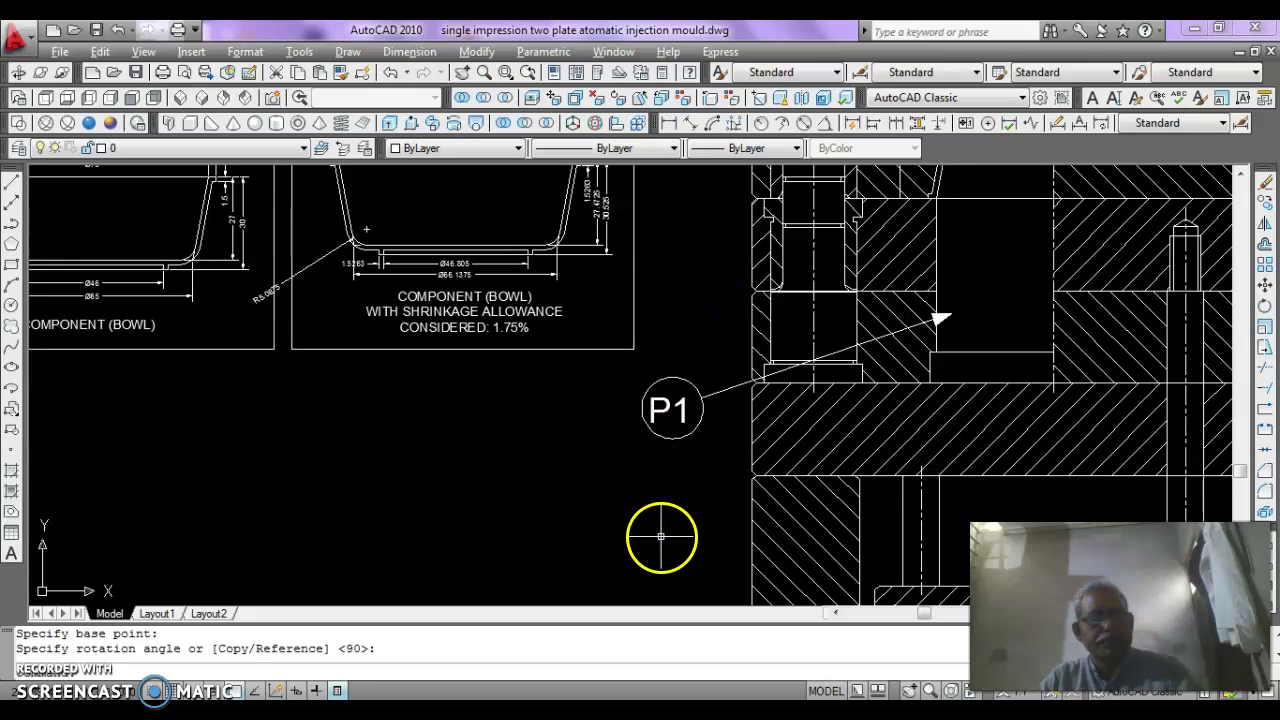
key("Escape")
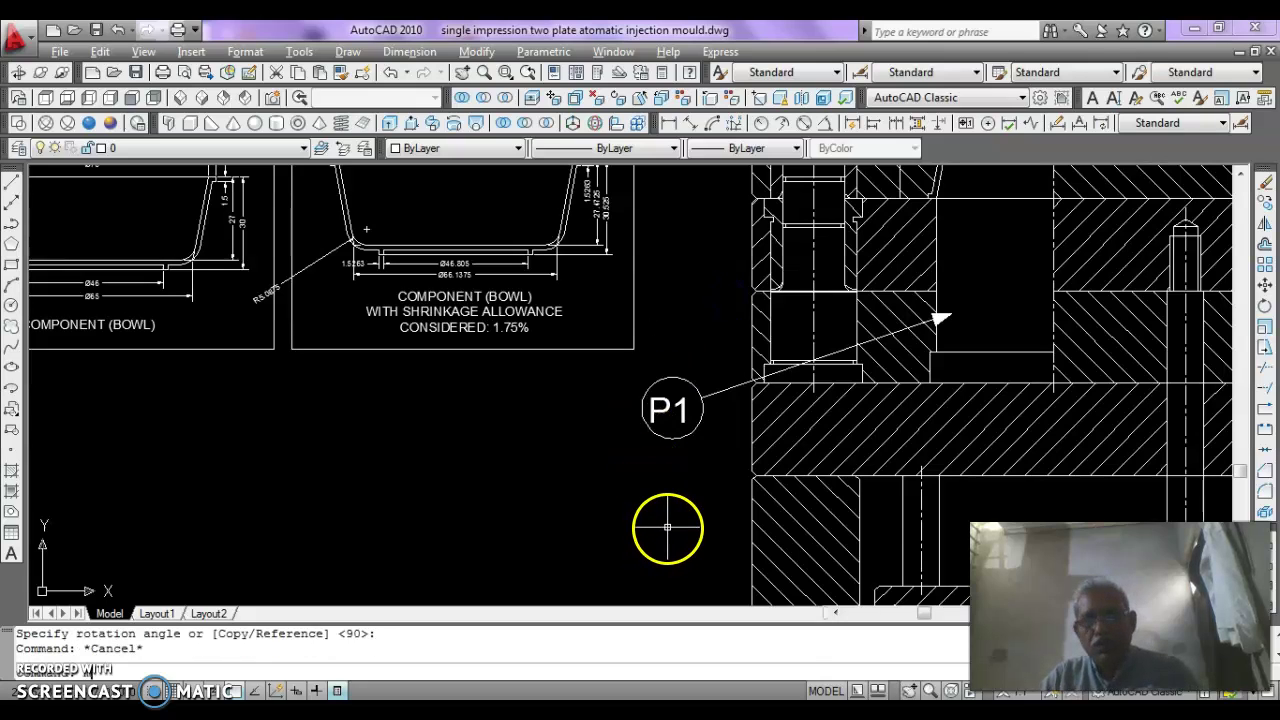
Move the core insert's P1 leader, circle and text down so the arrow tip lands on the core insert's base flange.
type("m")
key("Return")
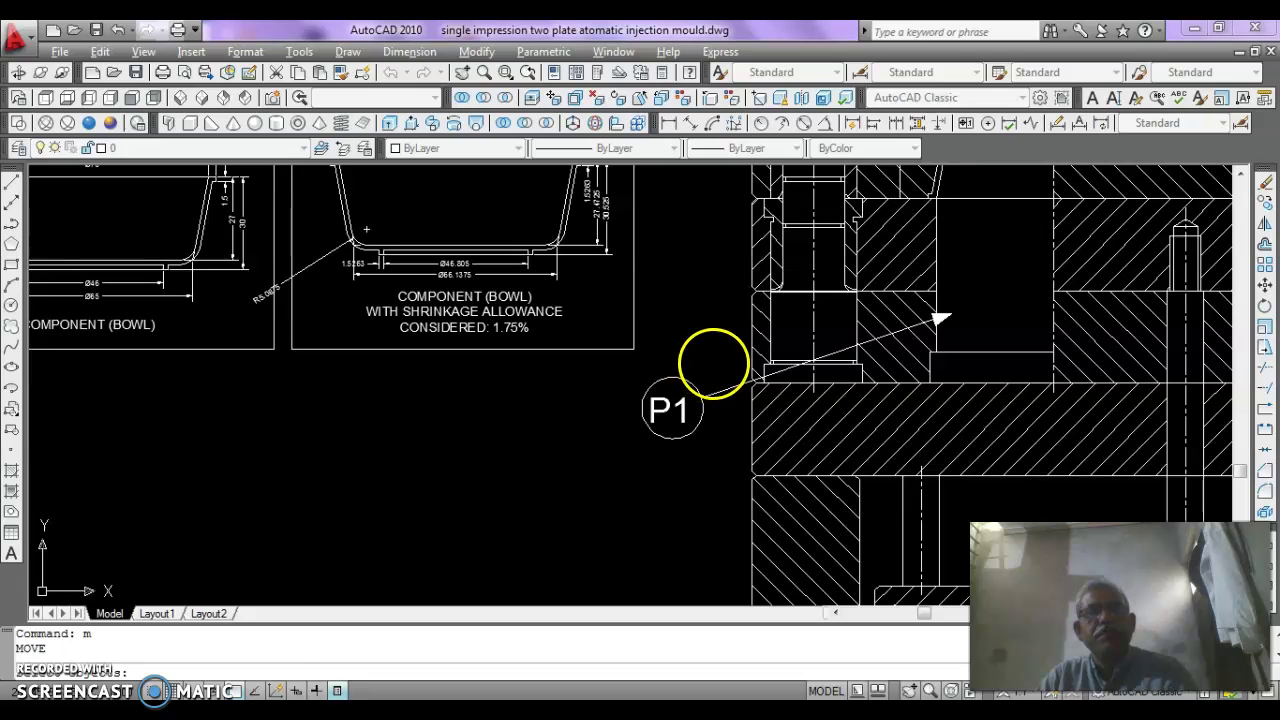
left_click(713, 362)
left_click(614, 457)
key("Return")
left_click(618, 466)
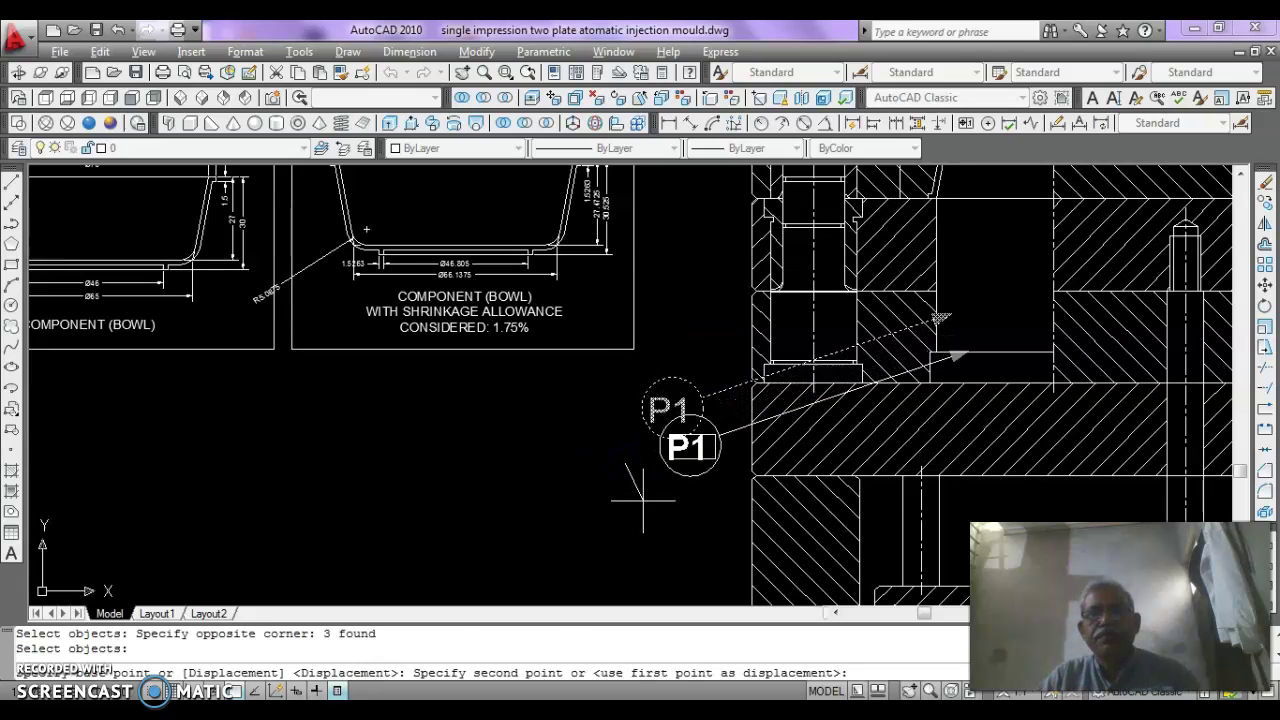
left_click(643, 500)
scroll(811, 371, "up", 2)
scroll(790, 390, "down", 5)
scroll(760, 399, "up", 3)
middle_click_drag(843, 386, 808, 523)
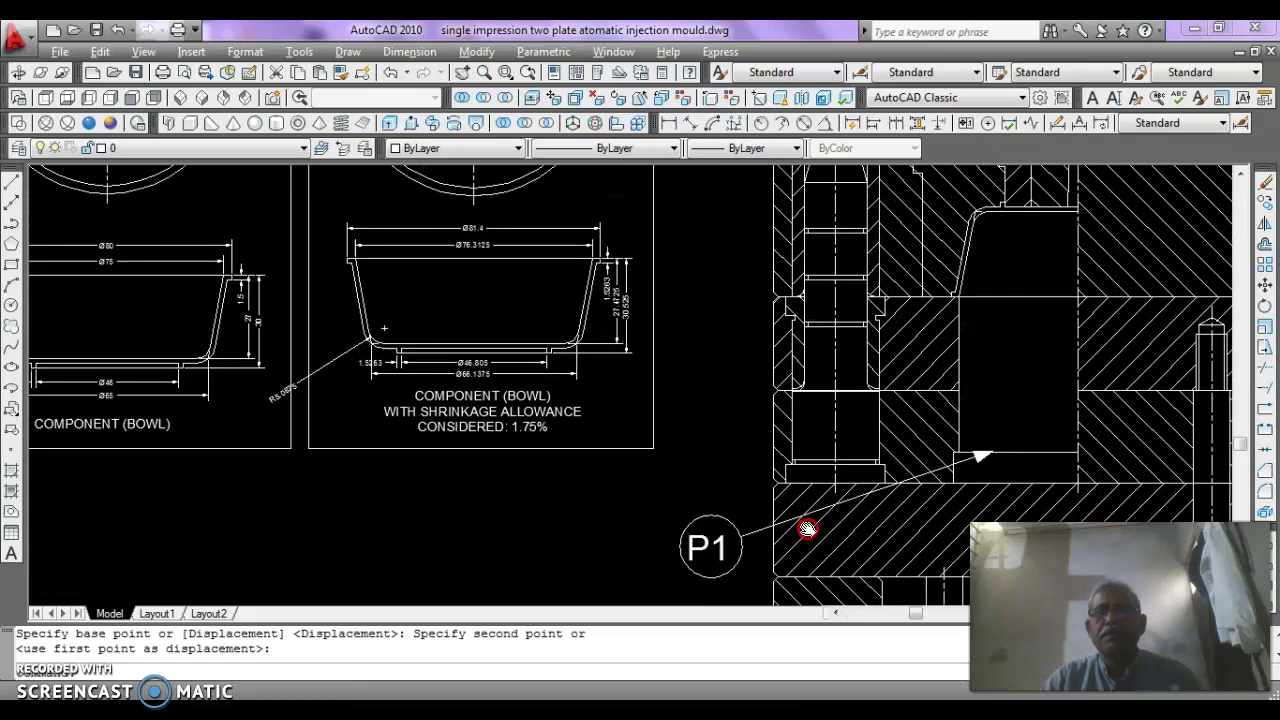
scroll(790, 452, "down", 2)
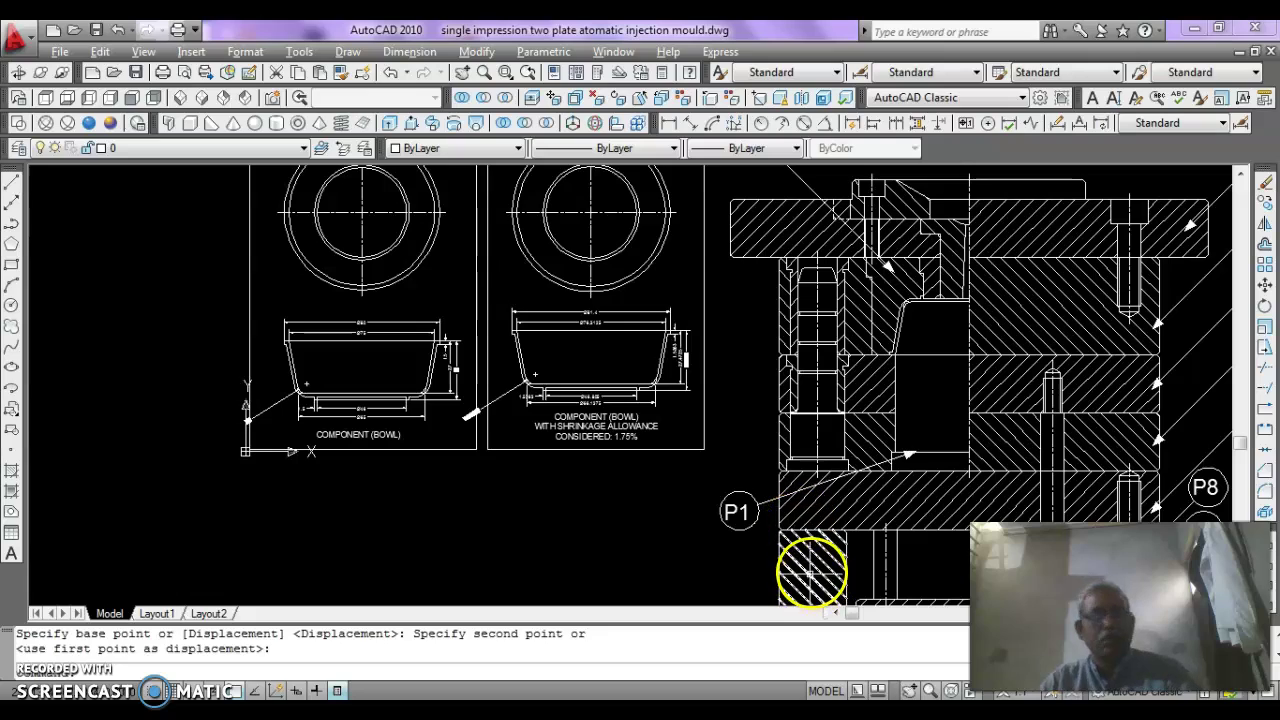
key("Escape")
Copy the cavity insert's P1 leader and balloon from its arrow tip onto the neighbouring part surrounding the sprue bush.
scroll(778, 537, "down", 3)
middle_click_drag(766, 437, 582, 432)
scroll(671, 393, "up", 2)
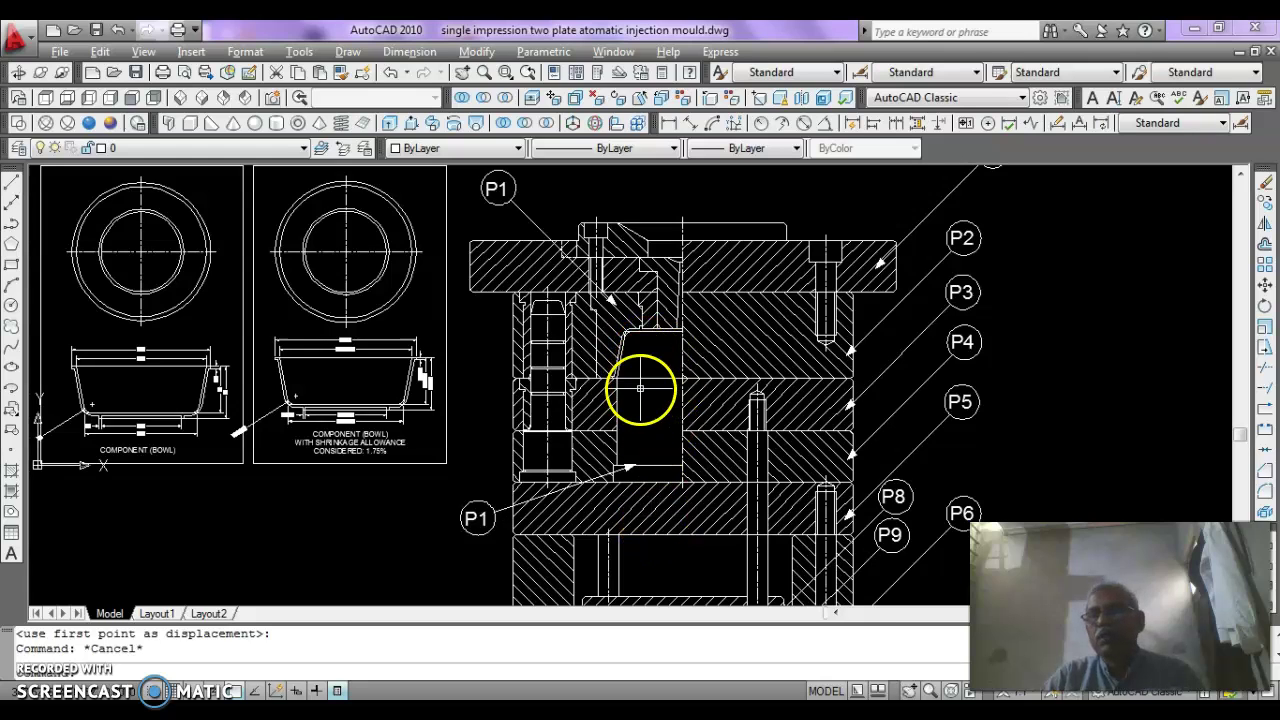
mouse_move(641, 375)
middle_mouse_down()
mouse_move(700, 471)
mouse_move(727, 465)
middle_mouse_up()
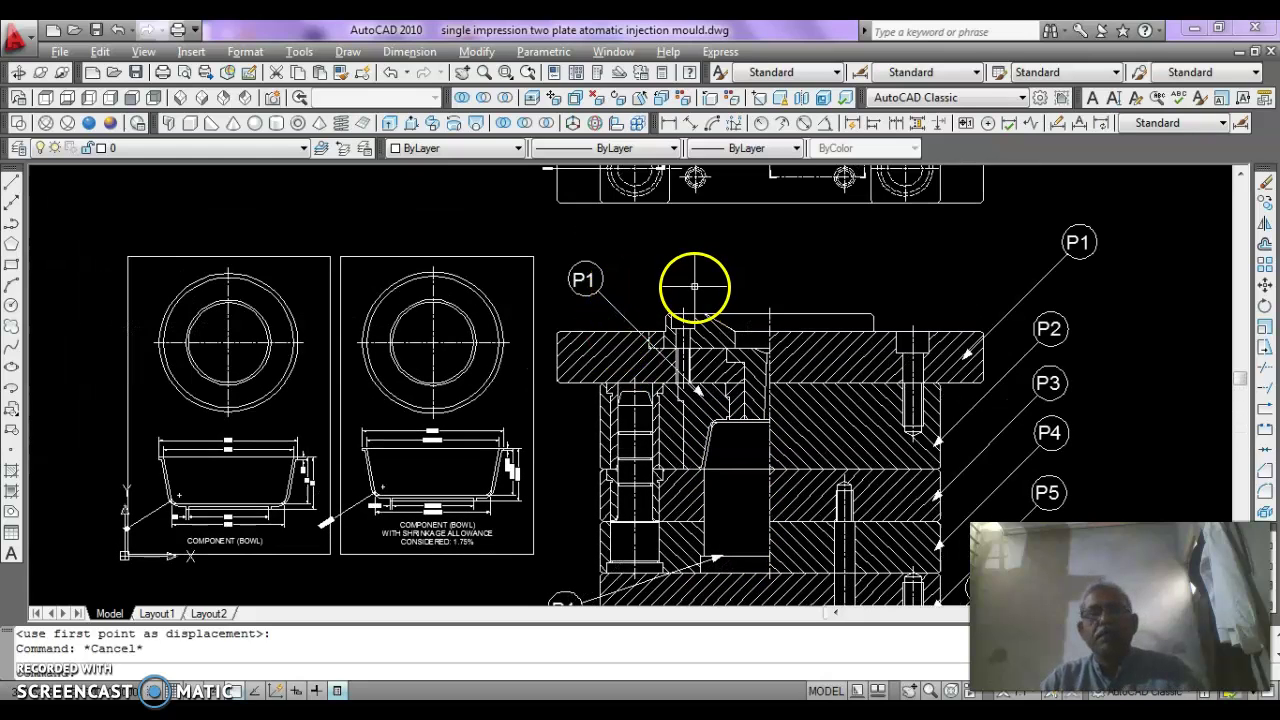
key("Escape")
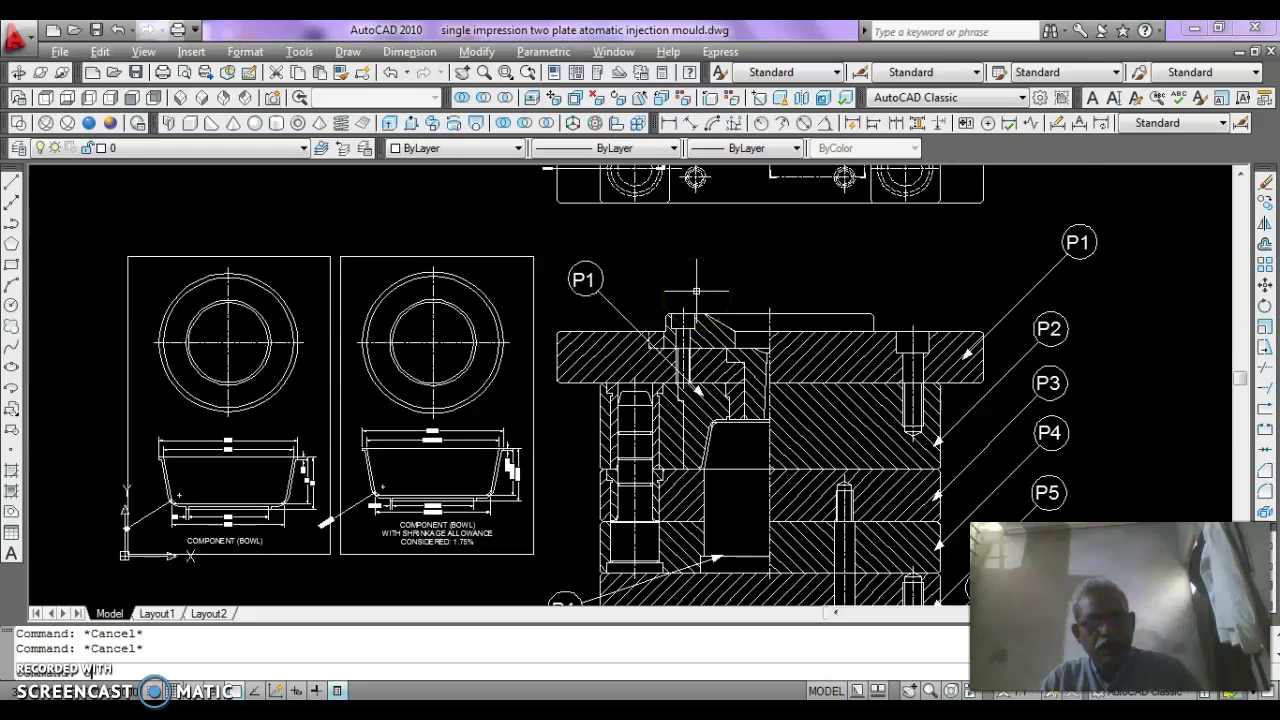
type("co")
key("Return")
left_click(620, 256)
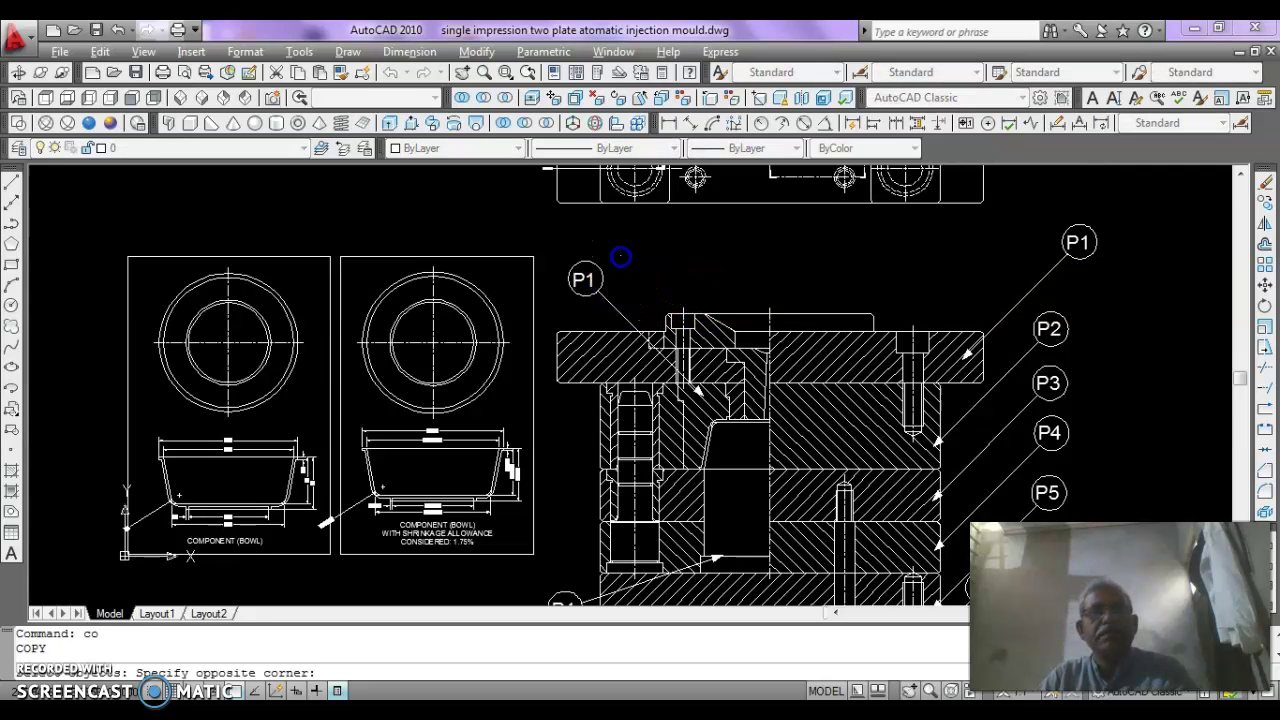
left_click(565, 310)
key("Return")
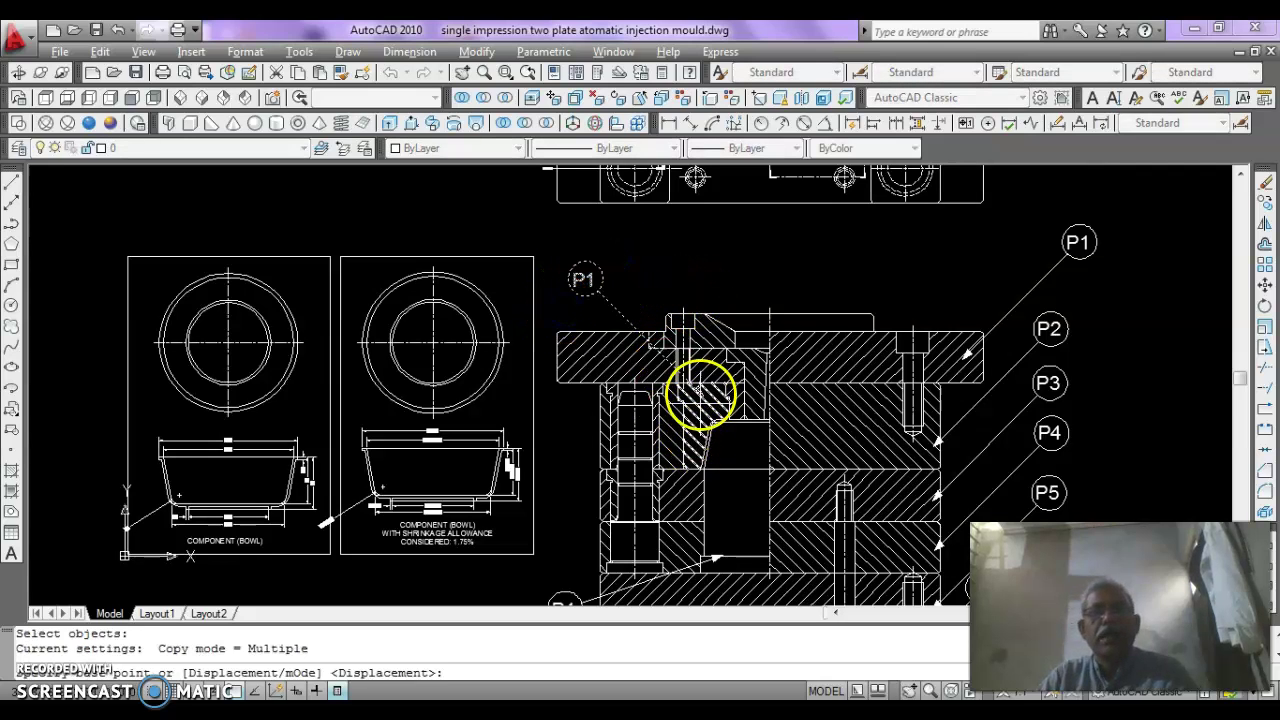
scroll(706, 391, "up", 3)
left_click(706, 409)
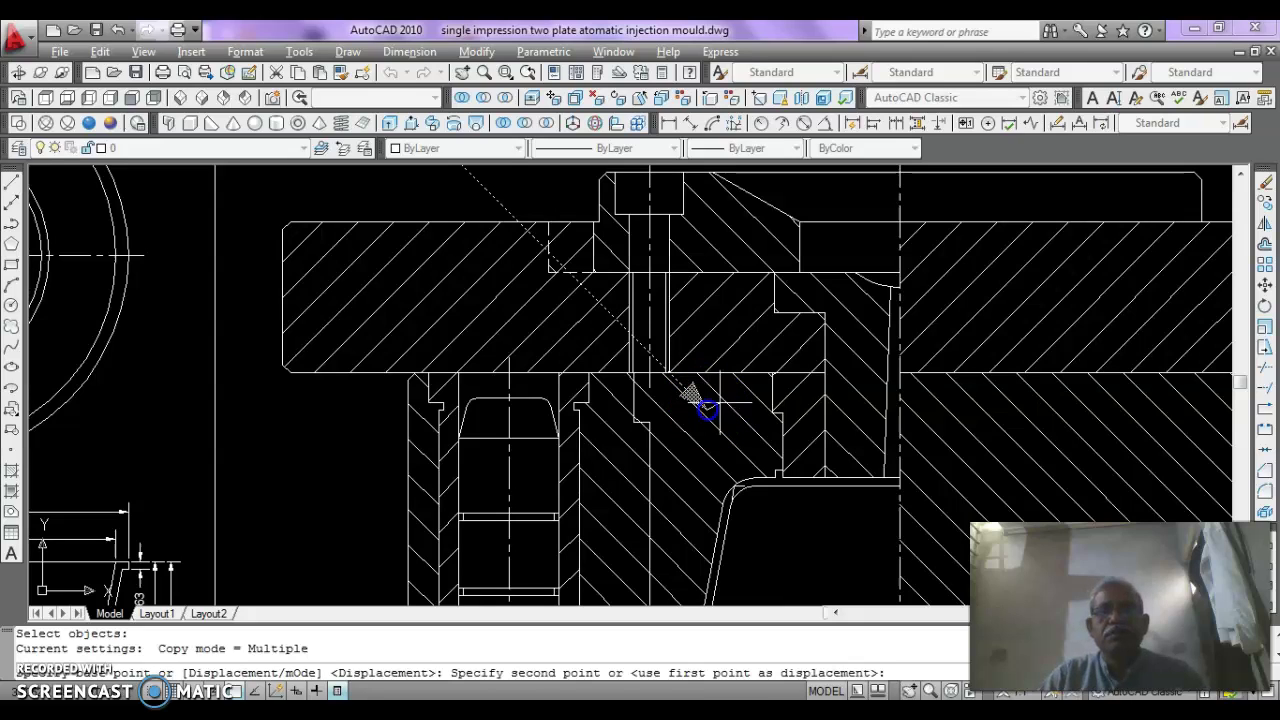
left_click(782, 388)
scroll(771, 380, "down", 3)
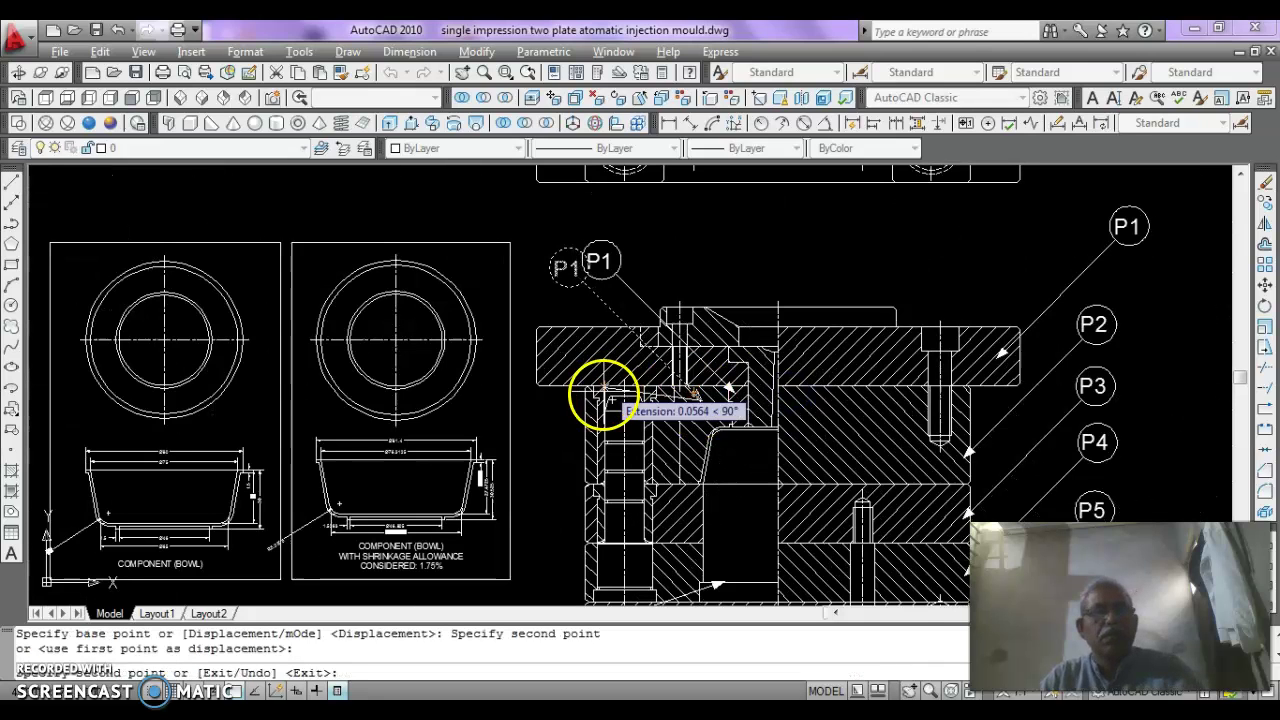
key("Escape")
Rotate the copied leader and its circle about 341 degrees around the arrow tip, clear of the cavity insert's balloon.
scroll(580, 320, "up", 2)
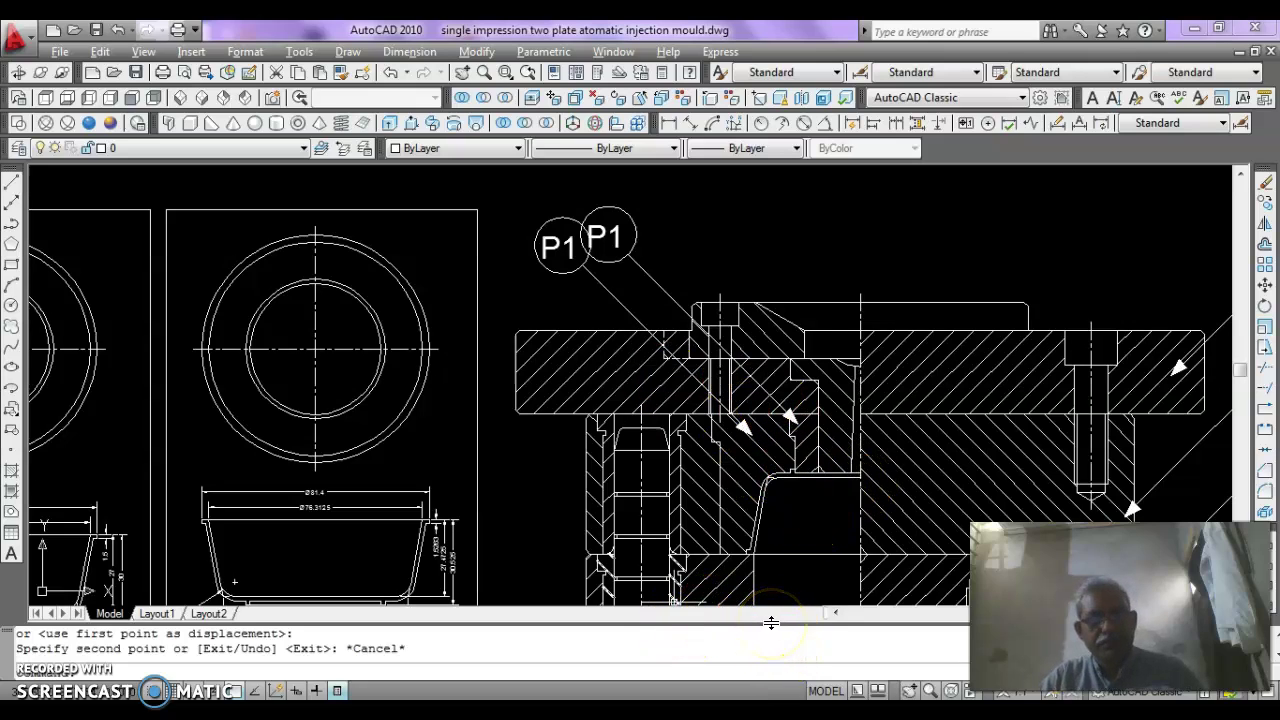
type("ro")
key("Return")
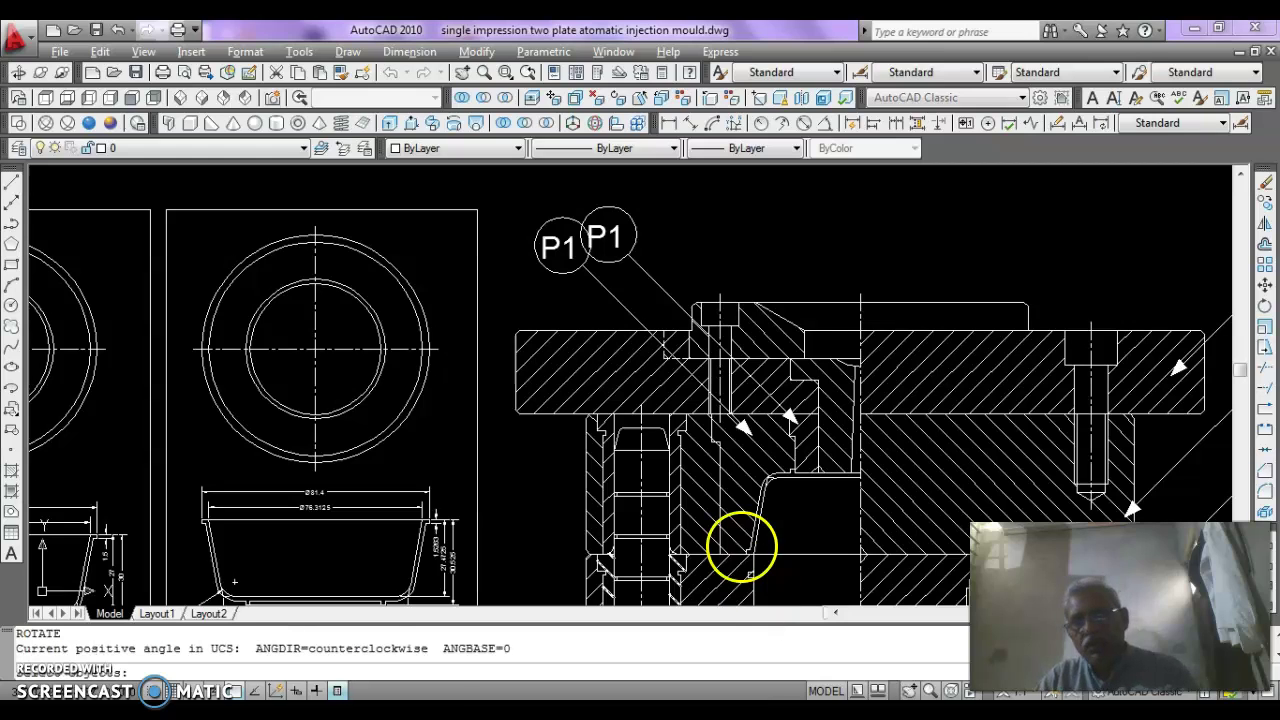
scroll(663, 249, "up", 2)
left_click(643, 247)
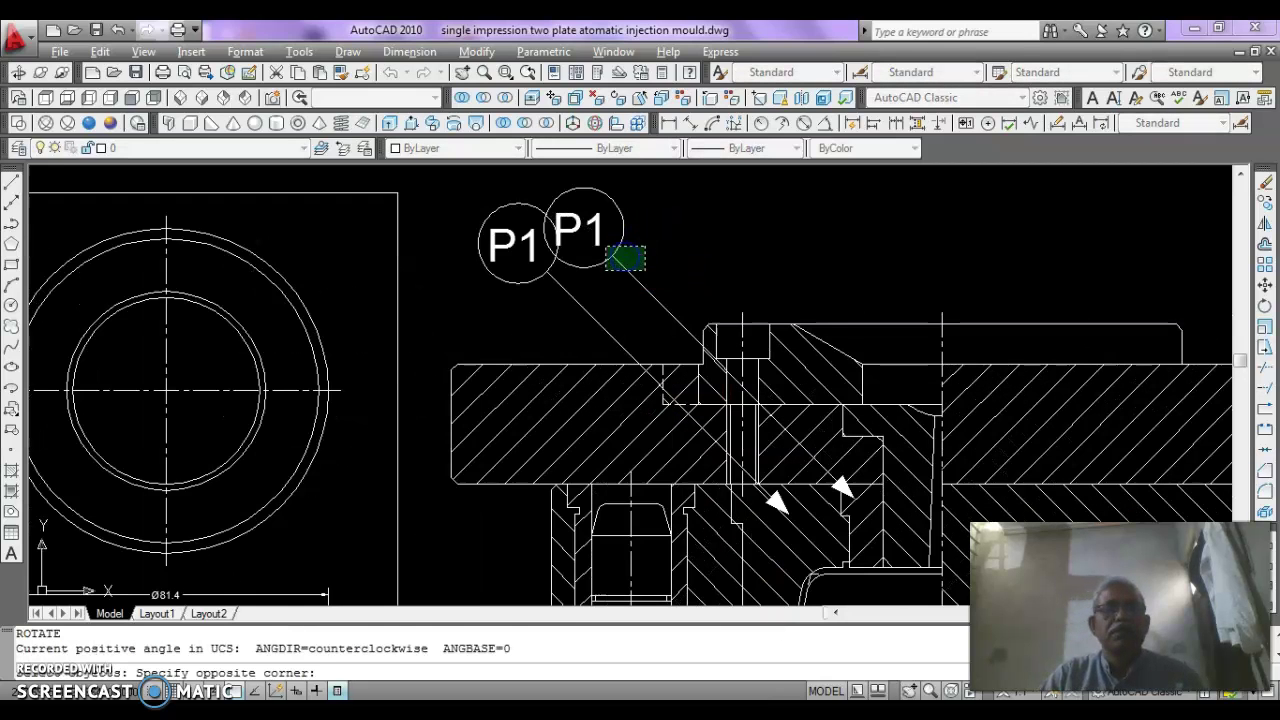
left_click(607, 270)
key("Return")
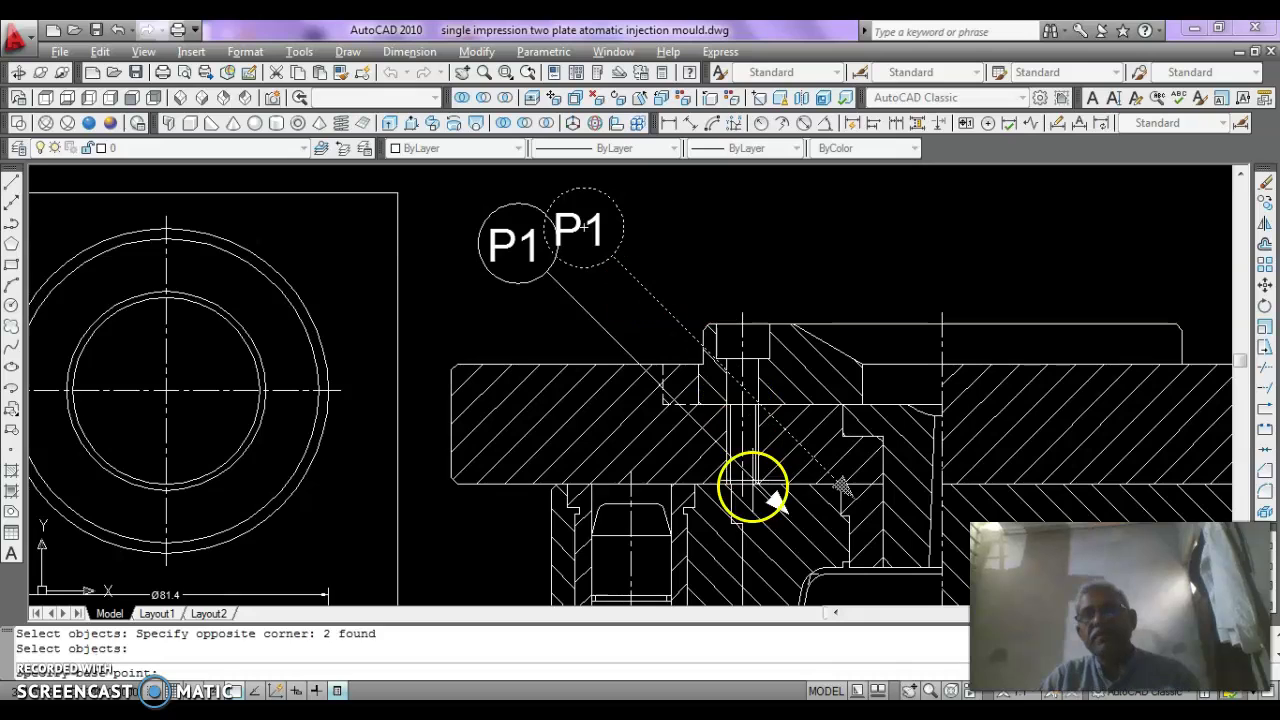
scroll(855, 505, "up", 4)
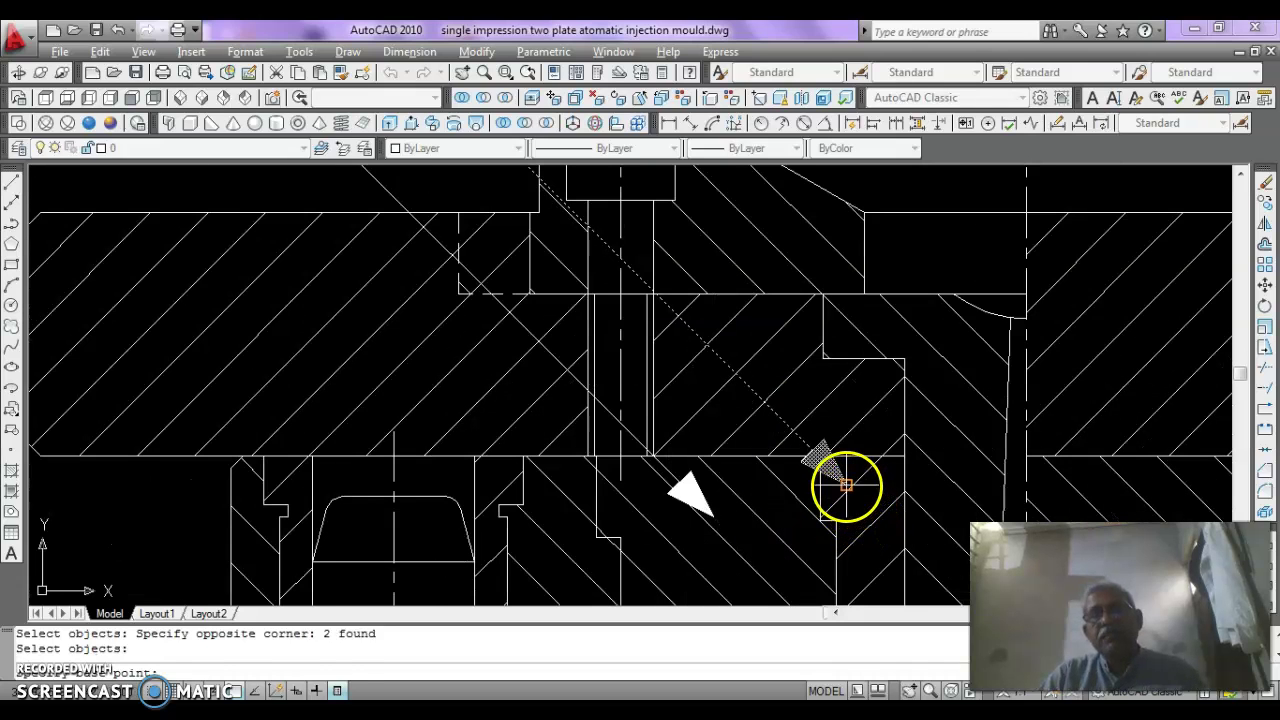
left_click(846, 487)
scroll(843, 492, "down", 5)
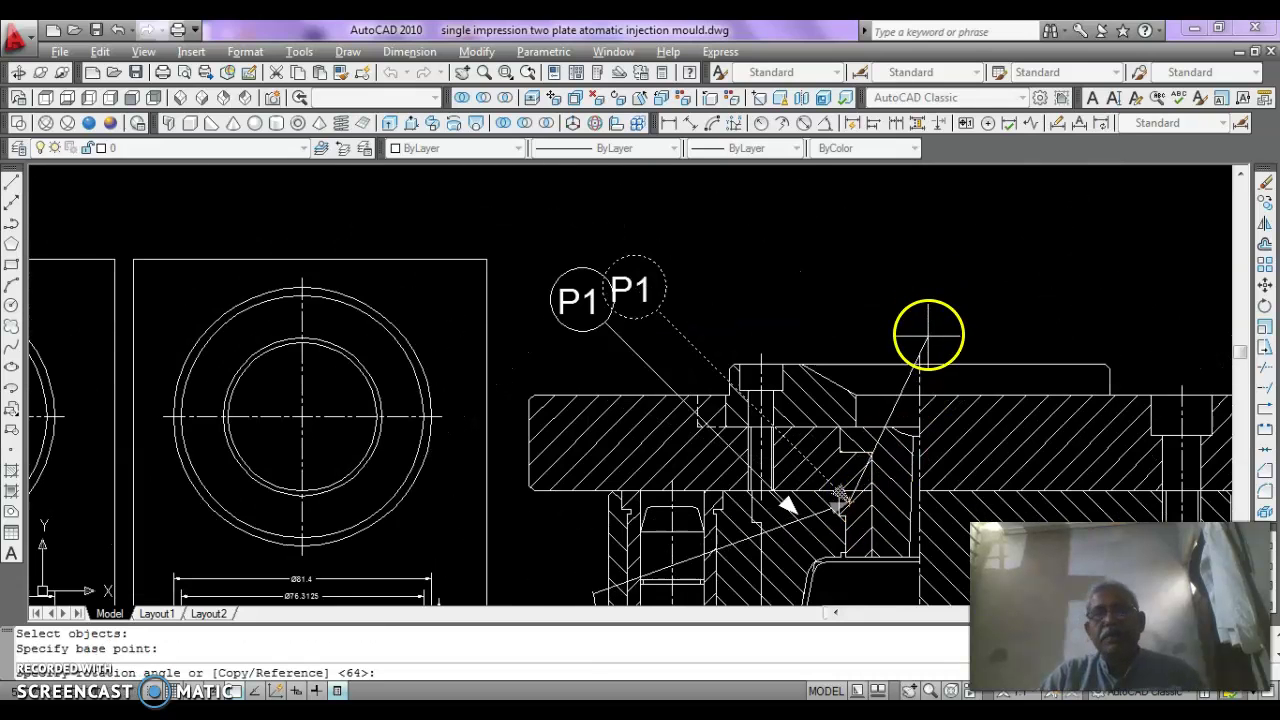
scroll(975, 365, "down", 2)
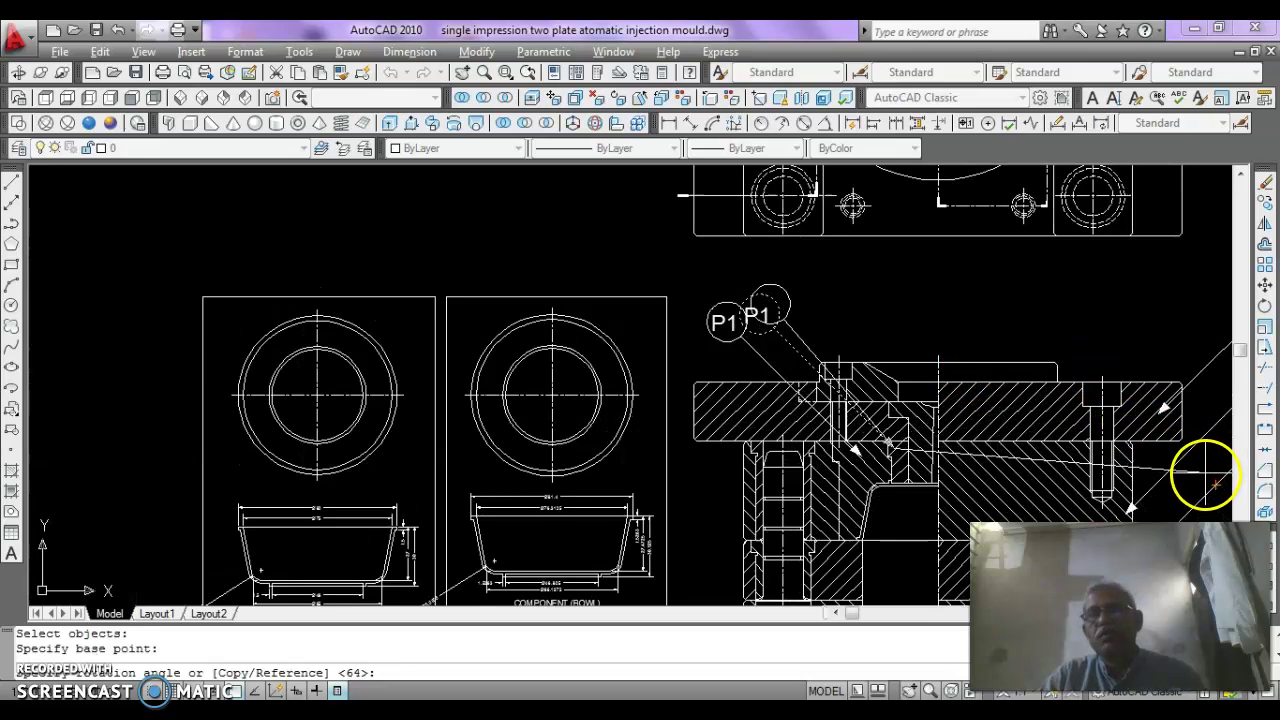
mouse_move(1143, 429)
middle_mouse_down()
mouse_move(1014, 366)
mouse_move(1042, 374)
middle_mouse_up()
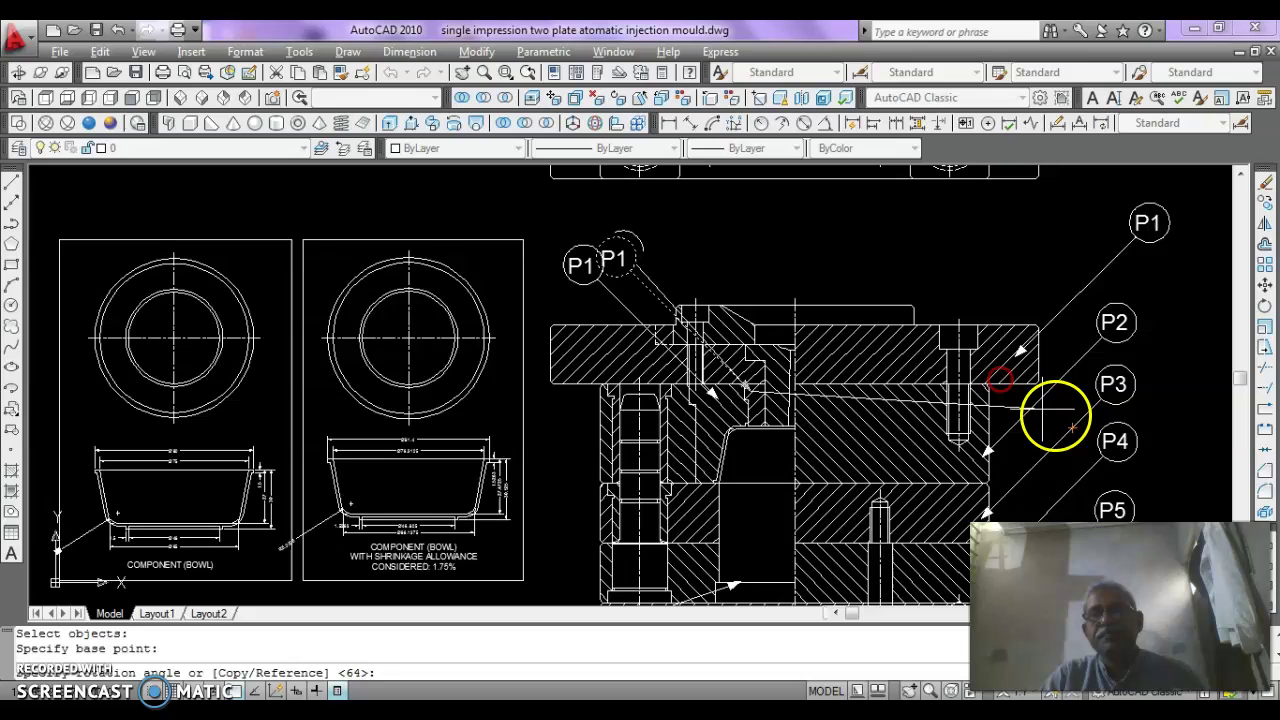
left_click(1052, 500)
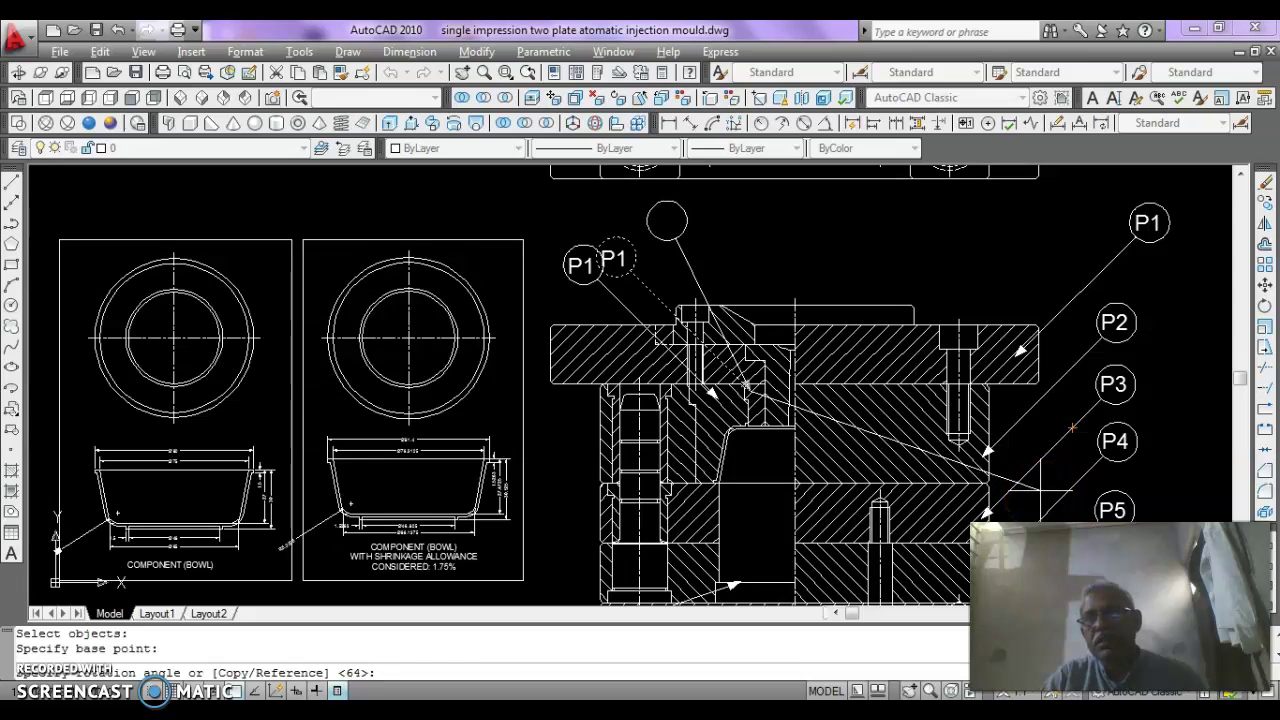
left_click(1040, 490)
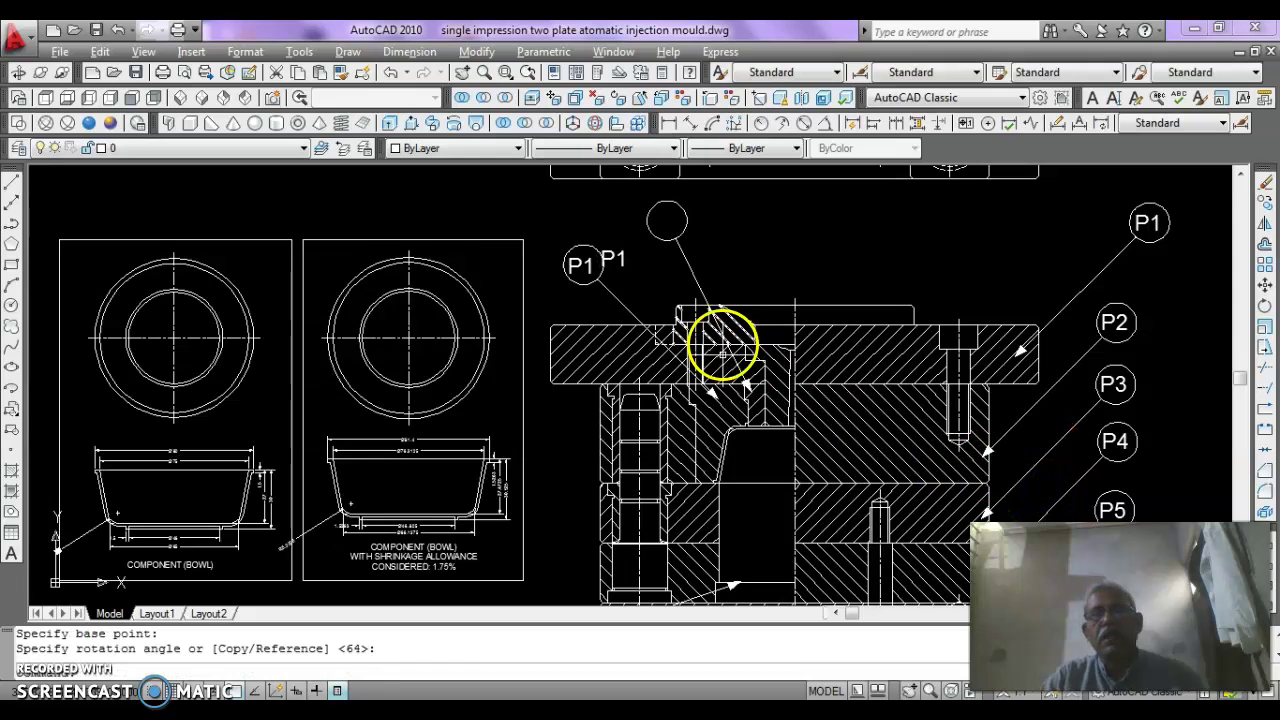
Move the leftover P1 text into the empty circle of the rotated leader above the mould.
key("Escape")
type("m")
key("Return")
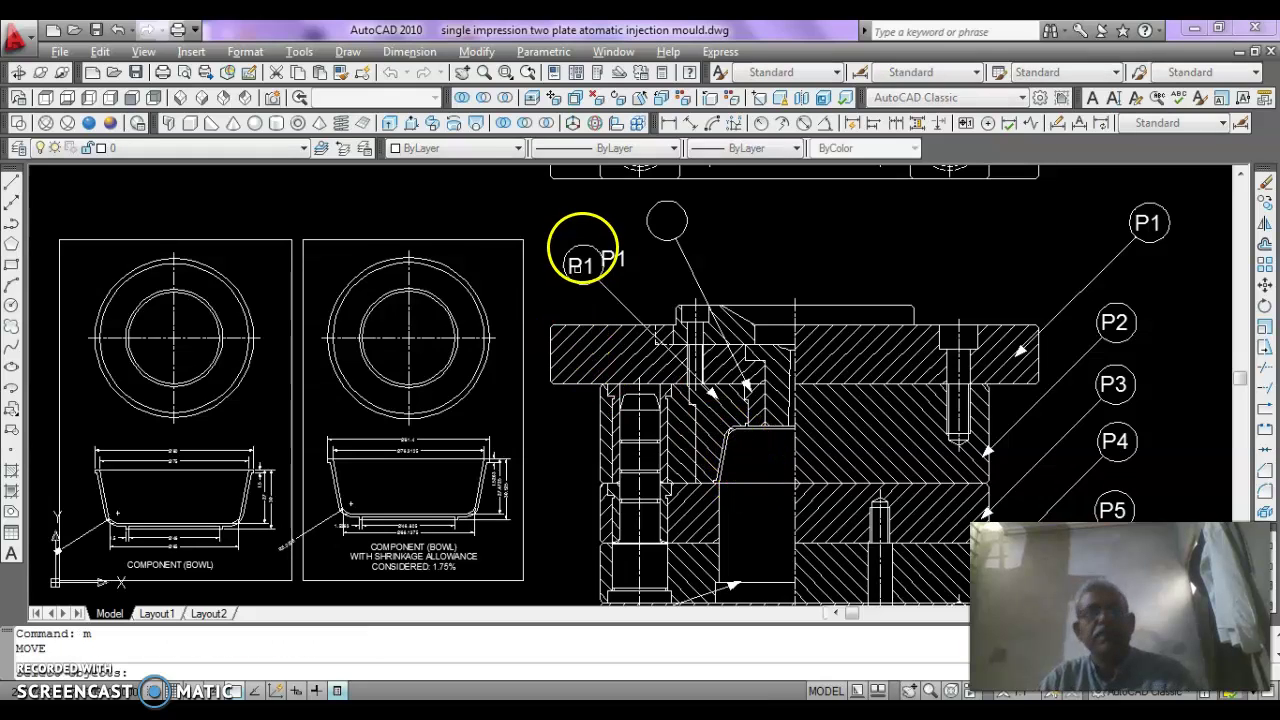
left_click(615, 260)
key("Return")
left_click(720, 236)
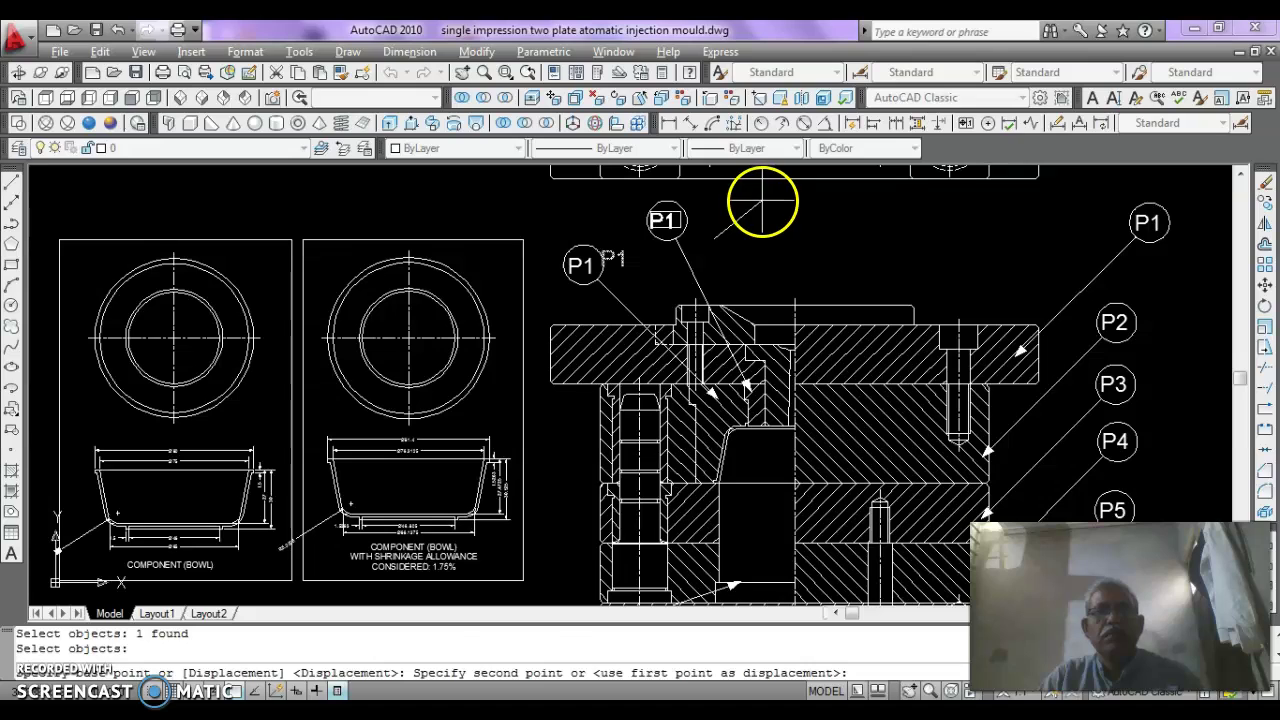
left_click(762, 202)
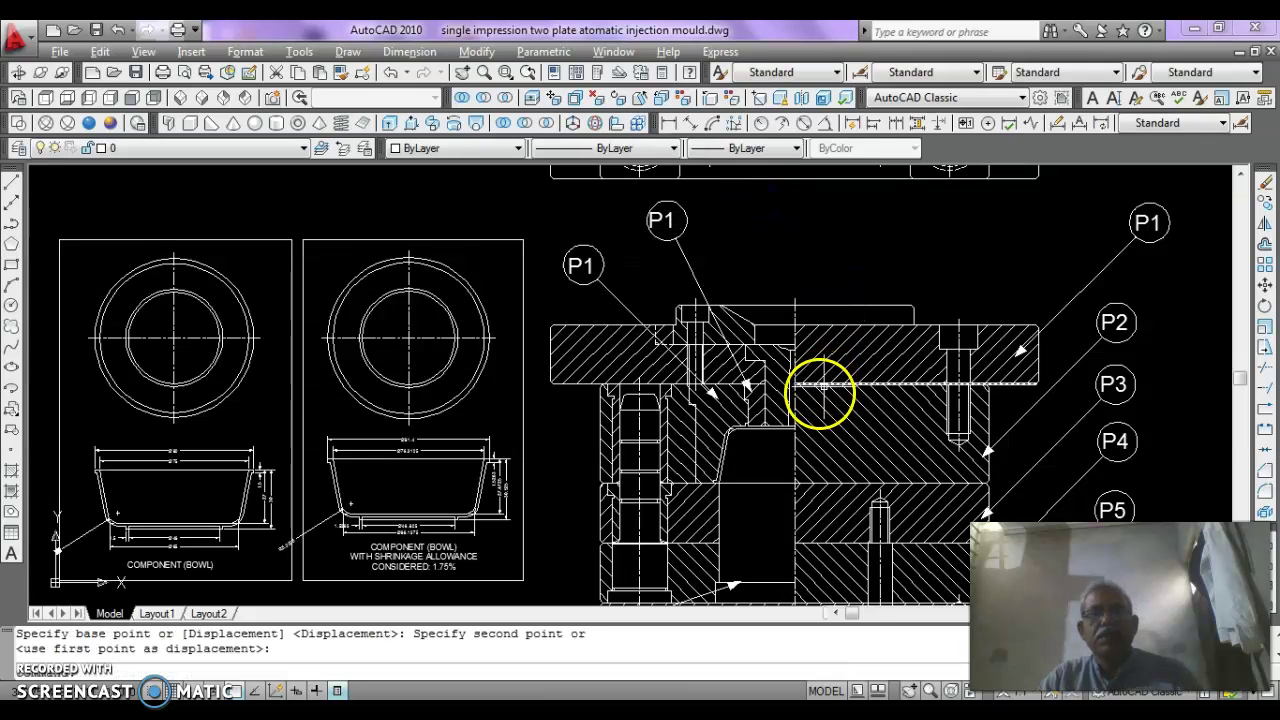
key("Escape")
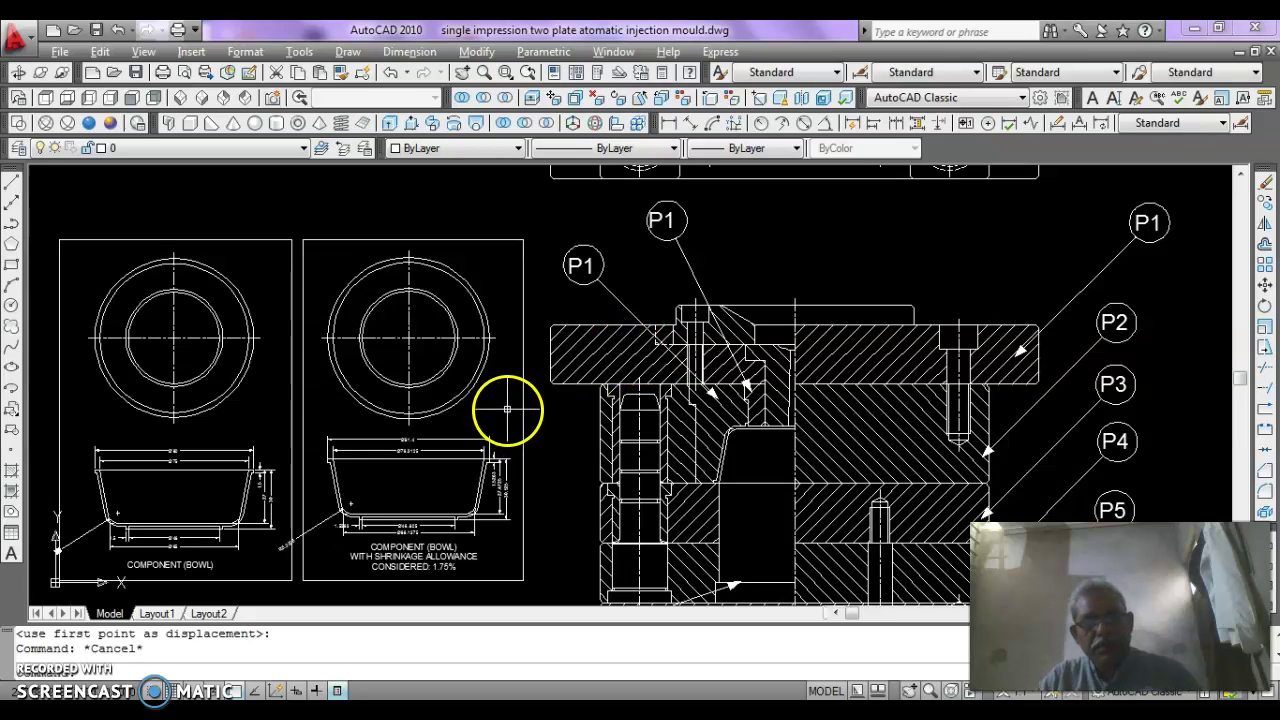
Rotate the cavity insert's leader and circle slightly clockwise about the balloon centre so the arrow points lower in the insert.
type("ro")
key("Return")
scroll(603, 282, "up", 1)
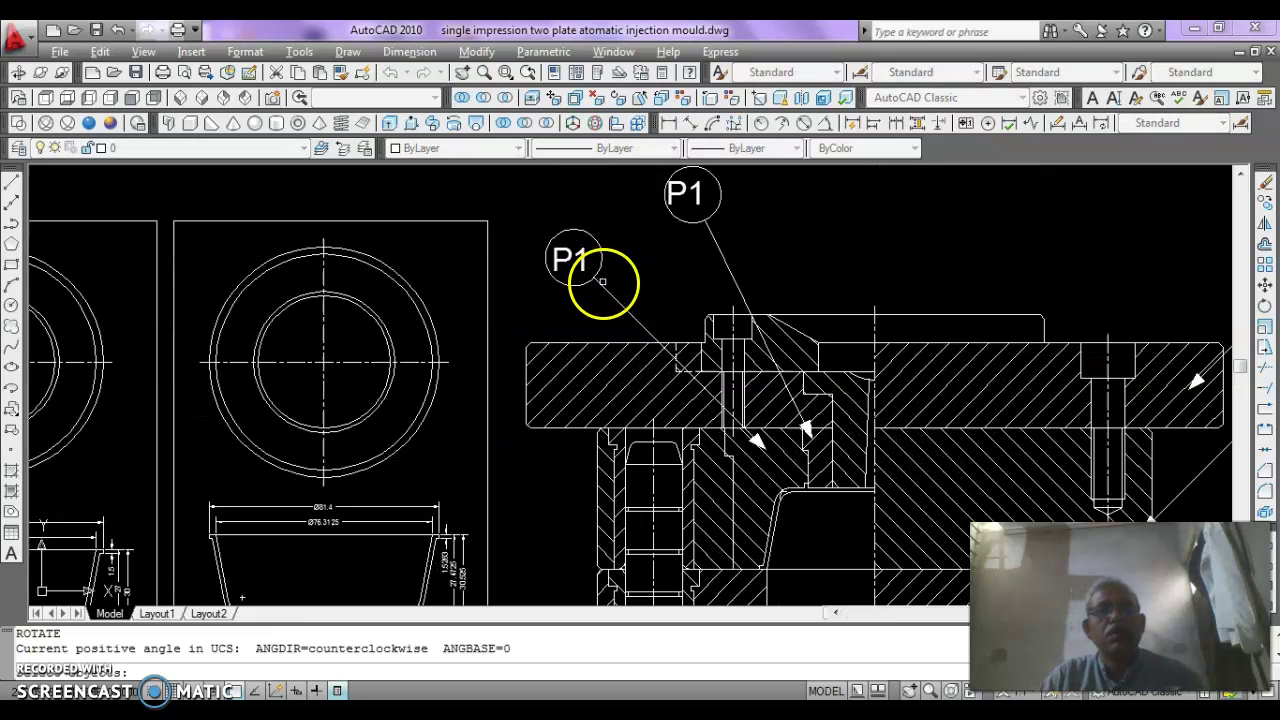
left_click(603, 282)
left_click(588, 291)
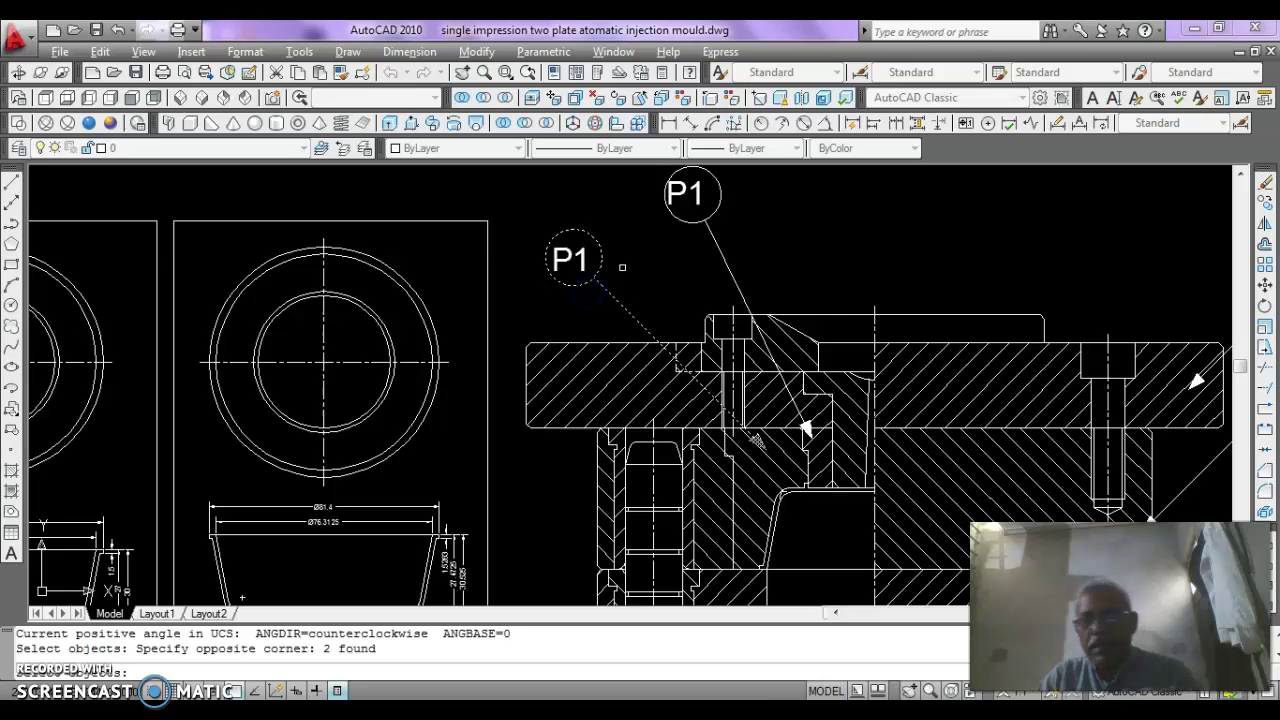
key("Return")
left_click(573, 260)
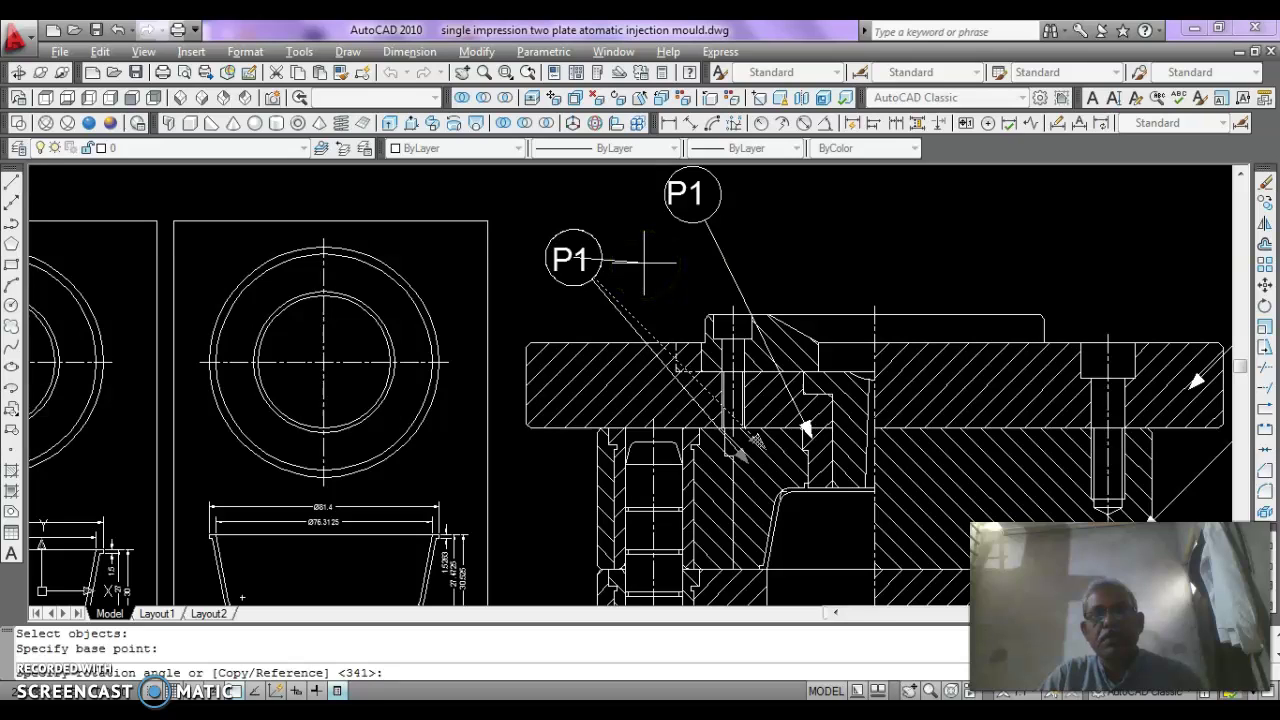
left_click(645, 263)
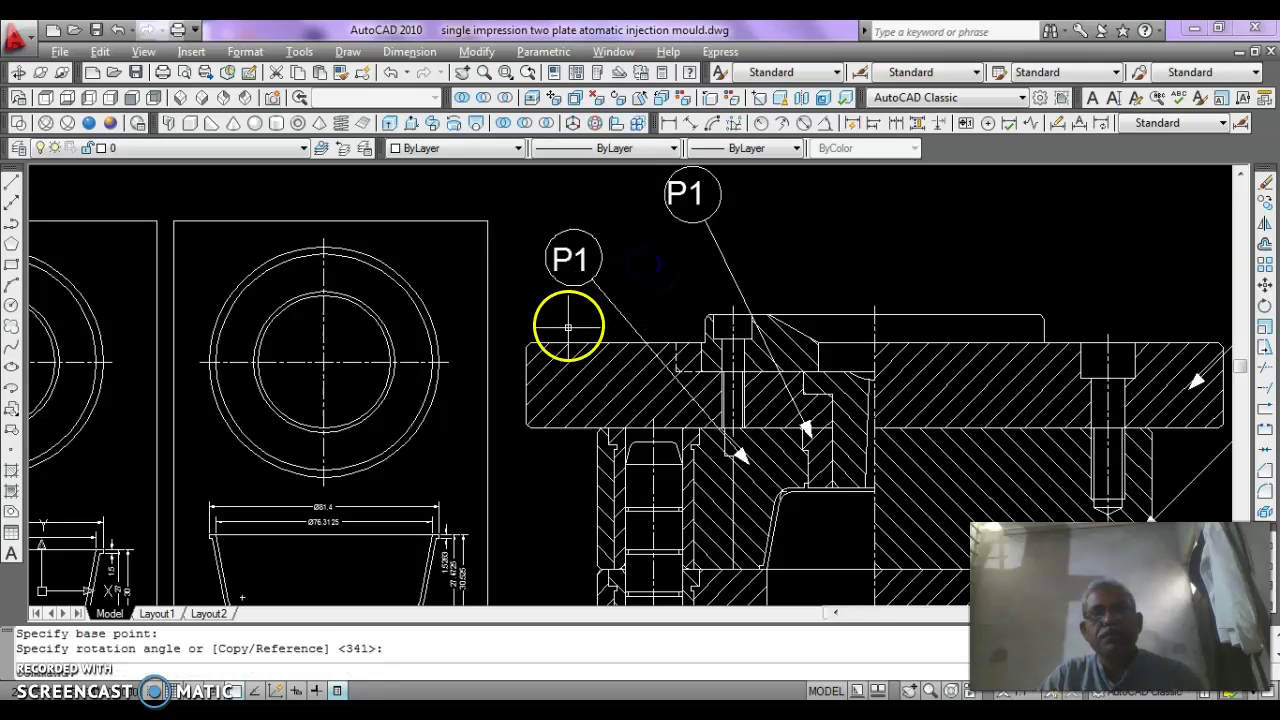
key("Escape")
Copy the upper P1 leader and balloon twice, with one arrow on the sprue bush and one on the top plate beyond the centre line.
scroll(571, 271, "down", 3)
scroll(705, 350, "up", 3)
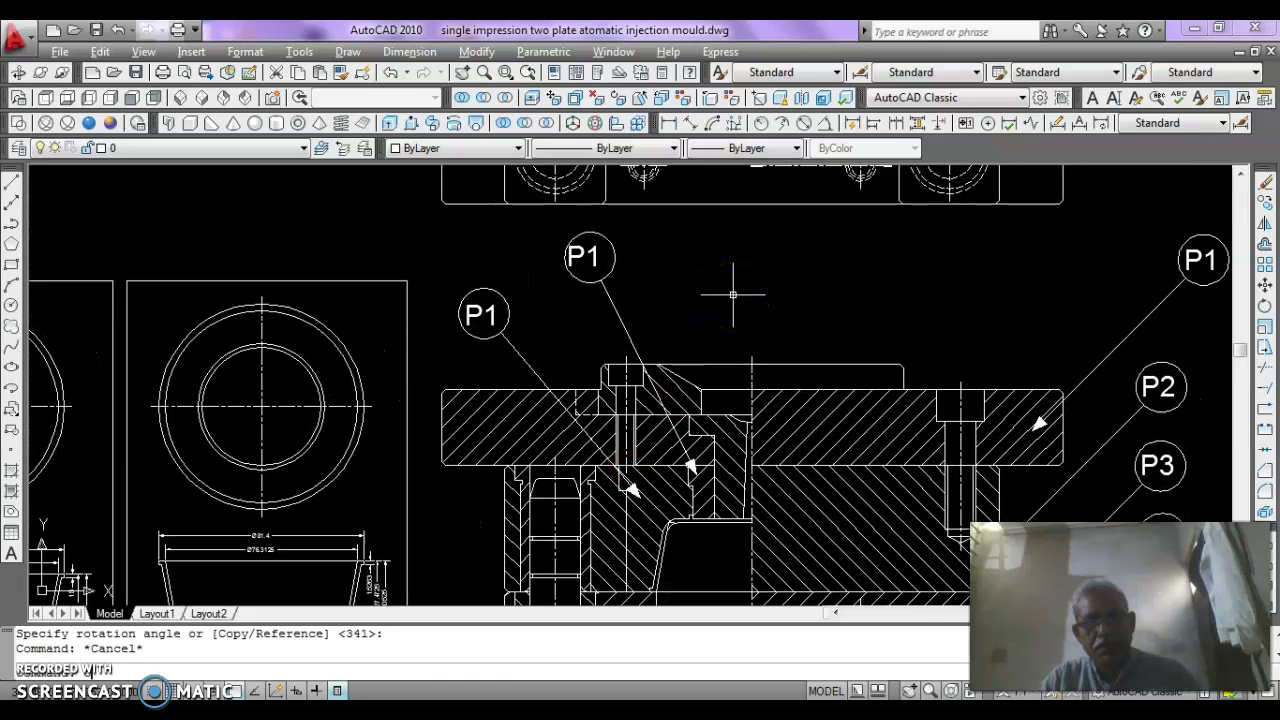
type("co")
key("Return")
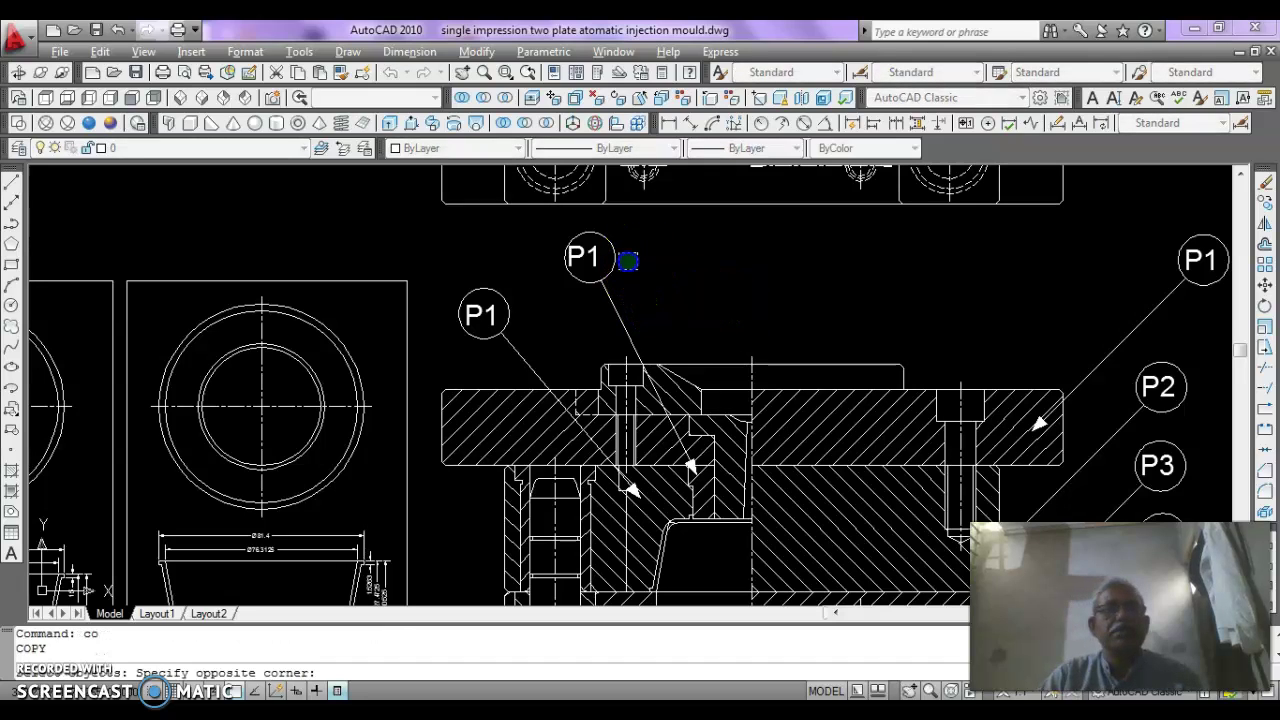
left_click(567, 300)
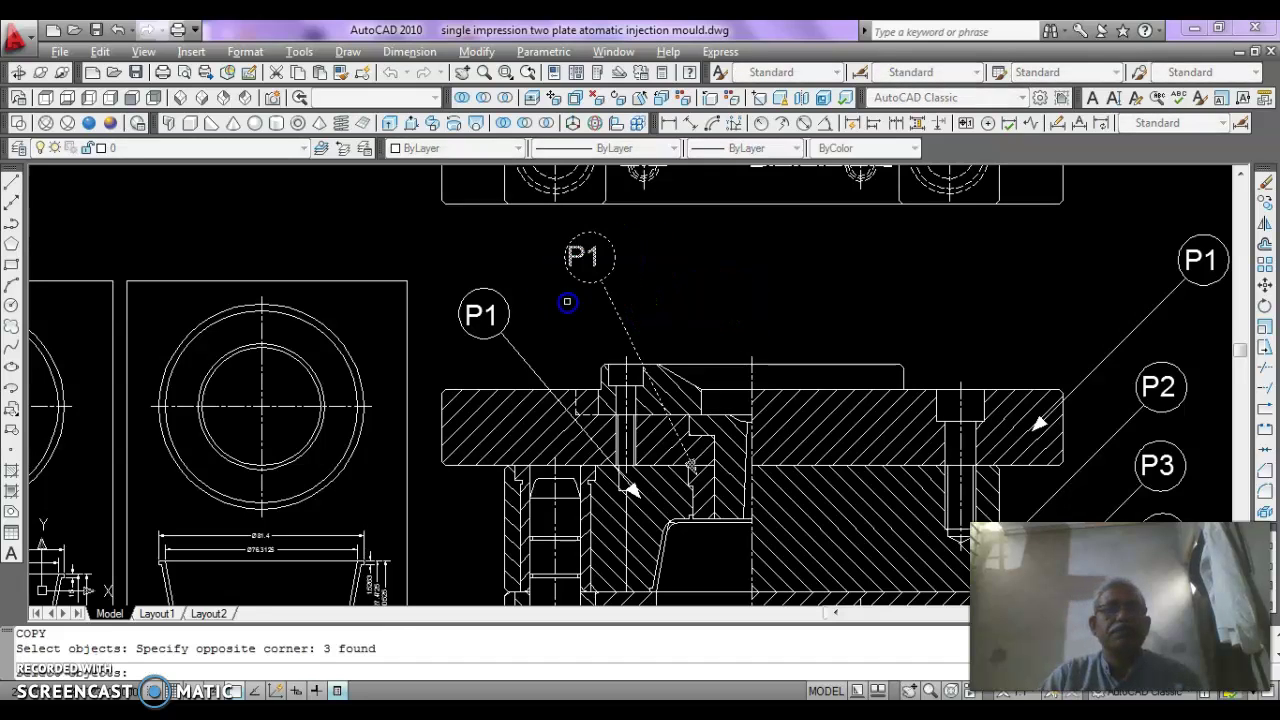
key("Return")
left_click(664, 287)
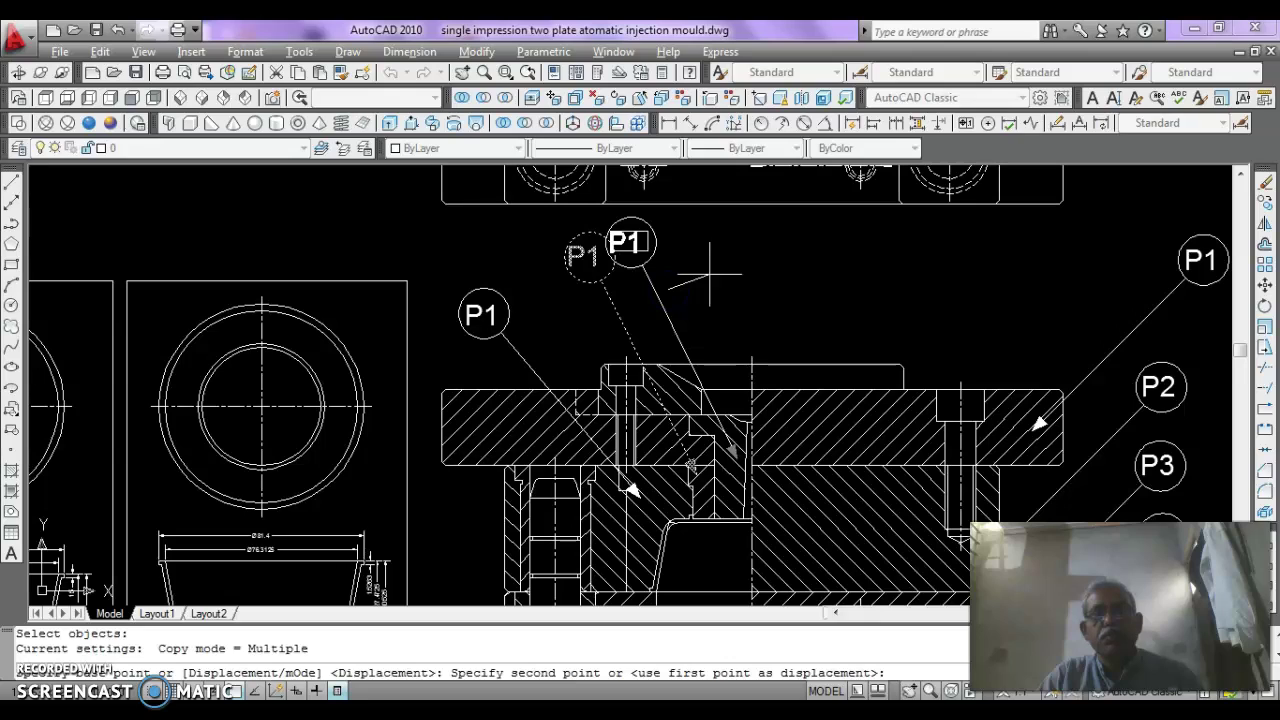
left_click(709, 275)
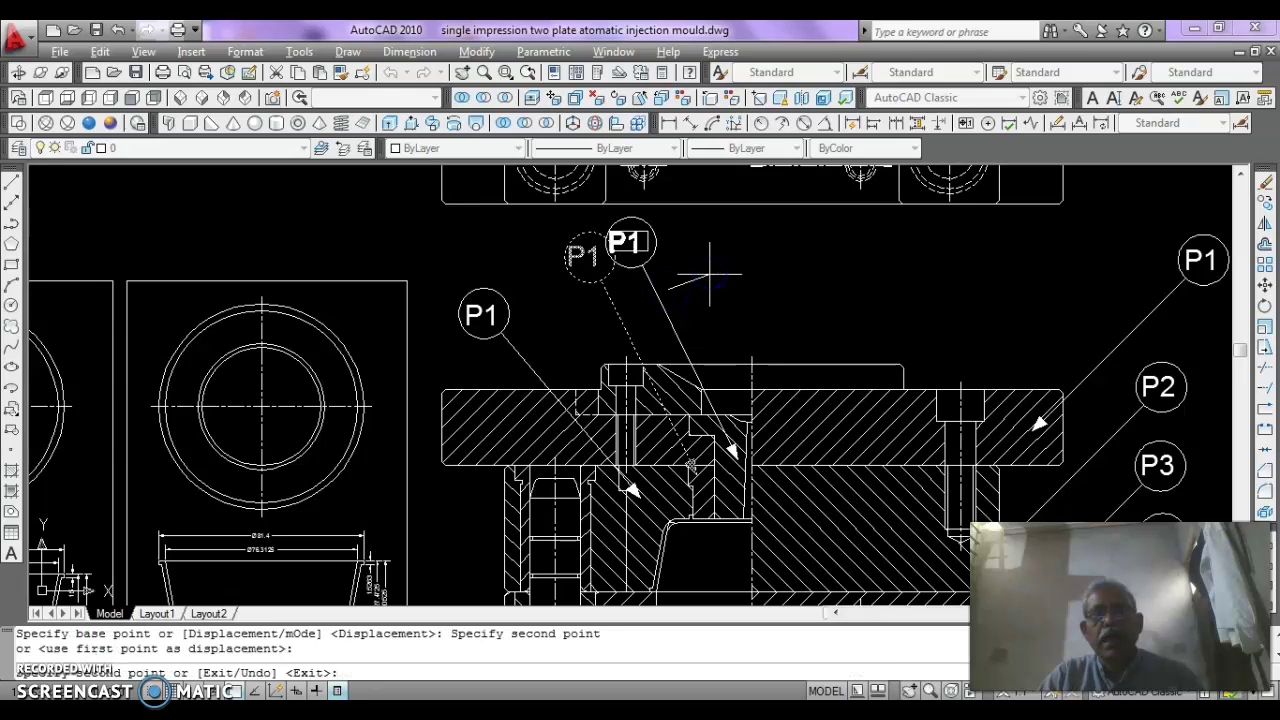
left_click(782, 263)
key("Escape")
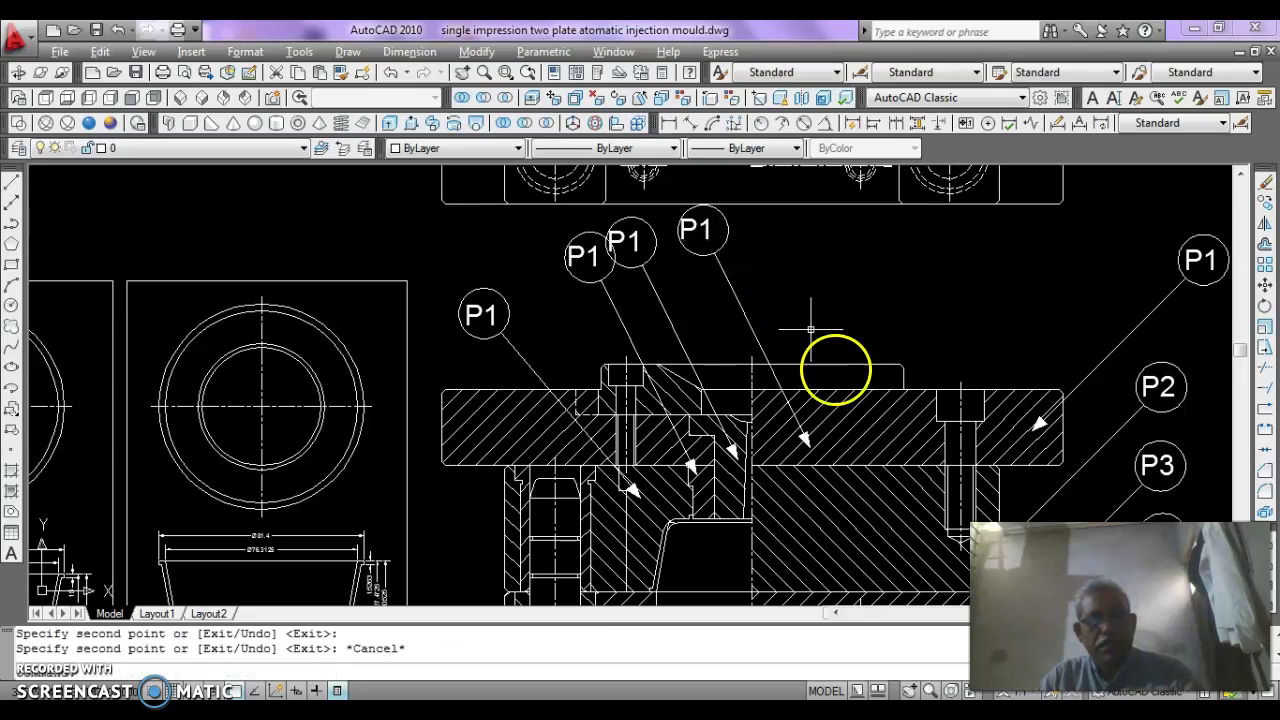
Stretch the arrow end of the rightmost P1 leader from the hatched top plate up into the raised ring above it.
type("s")
key("Return")
scroll(803, 465, "up", 3)
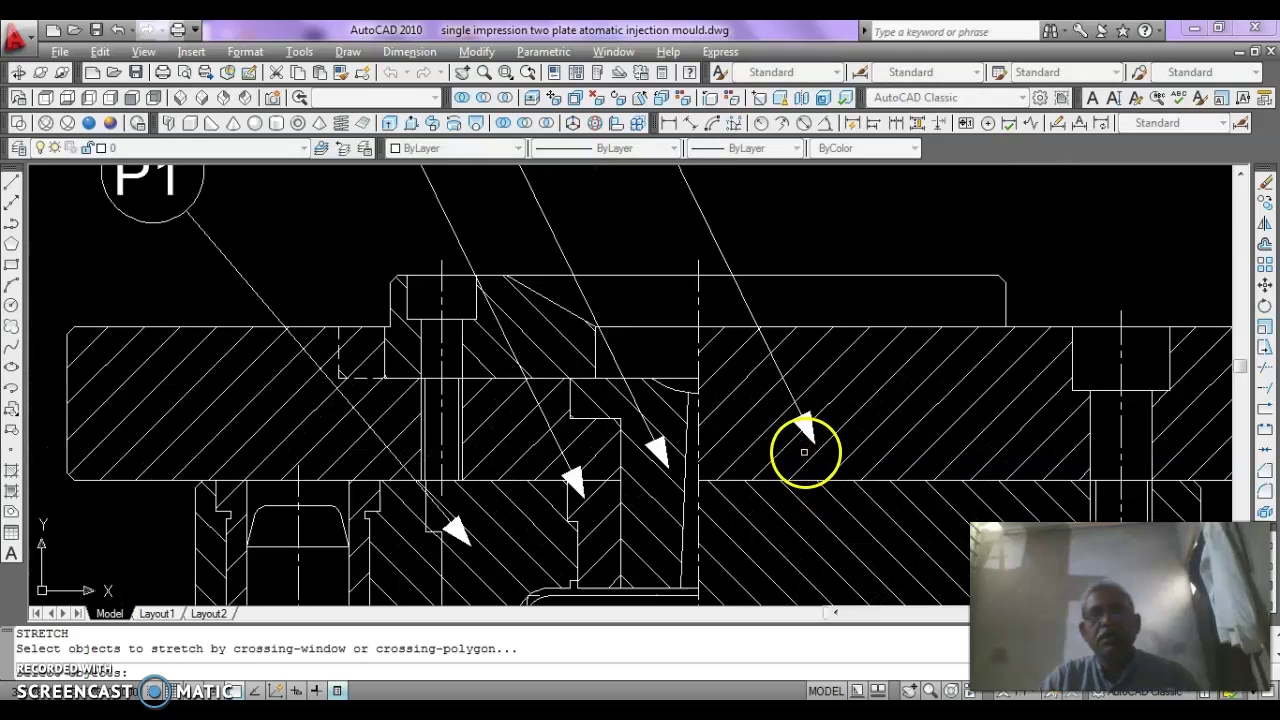
left_click(822, 405)
left_click(779, 459)
right_click(814, 434)
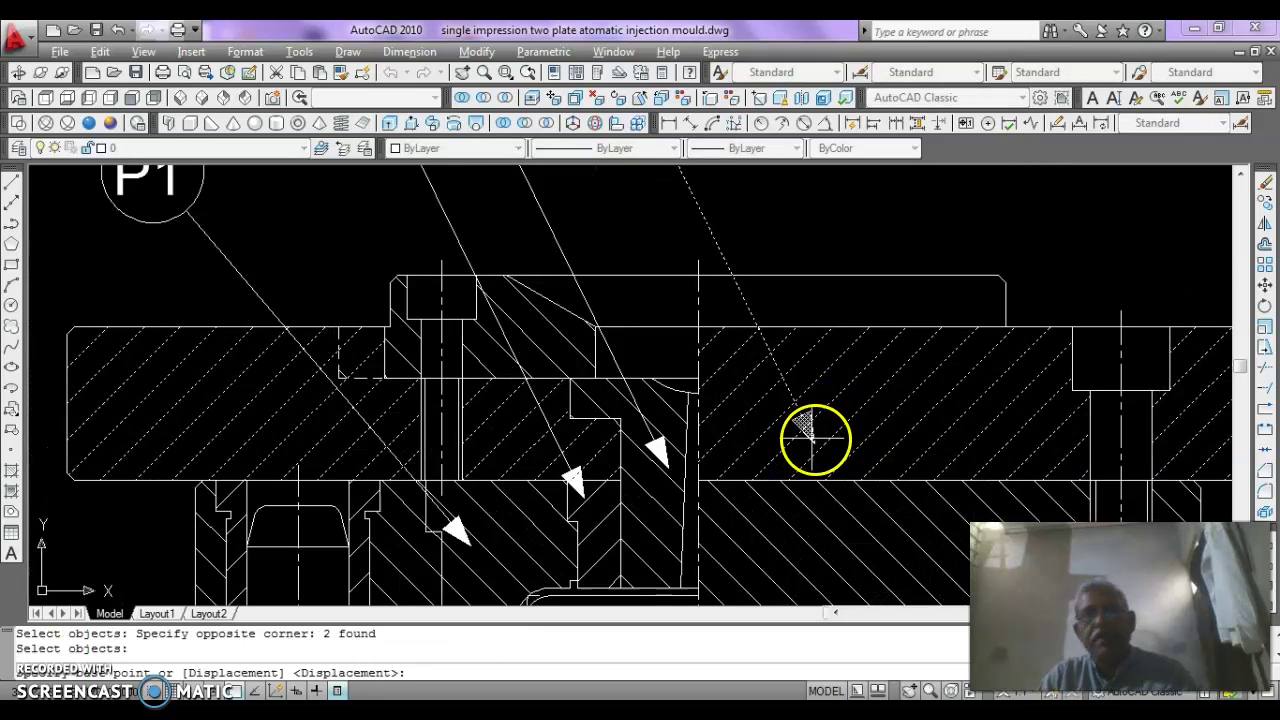
left_click(808, 431)
left_click(755, 322)
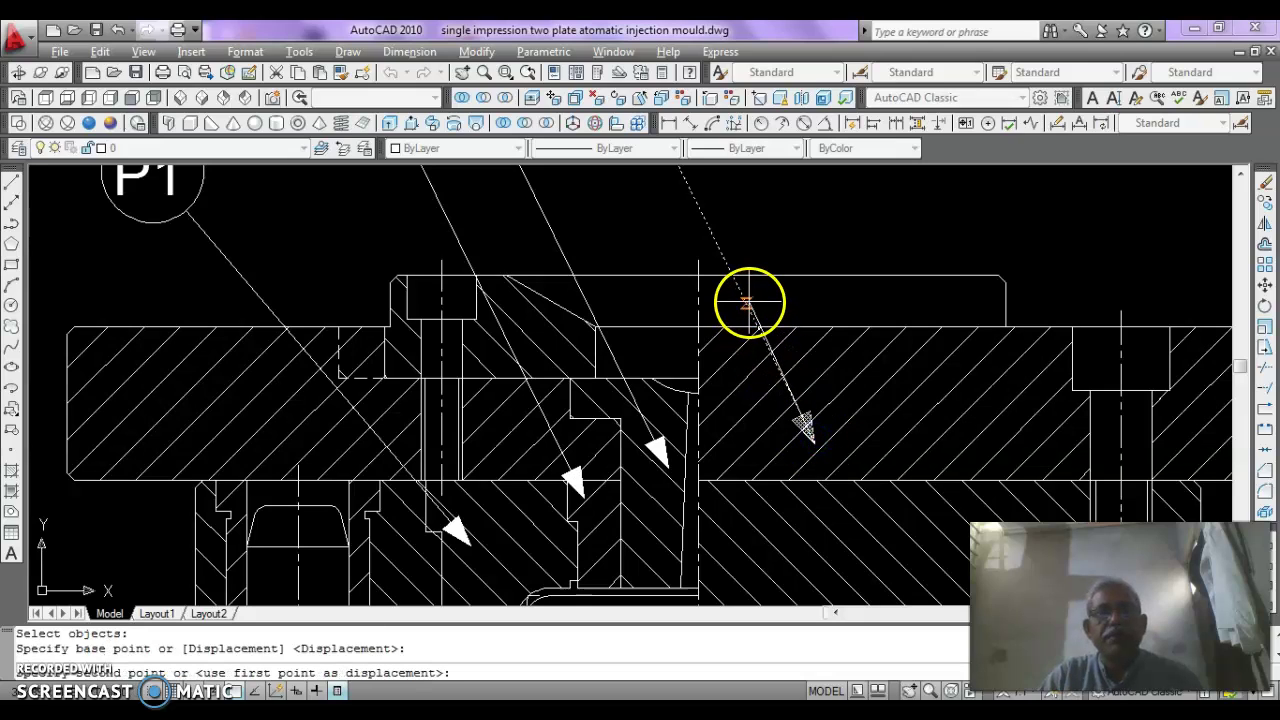
left_click(745, 300)
scroll(743, 286, "down", 4)
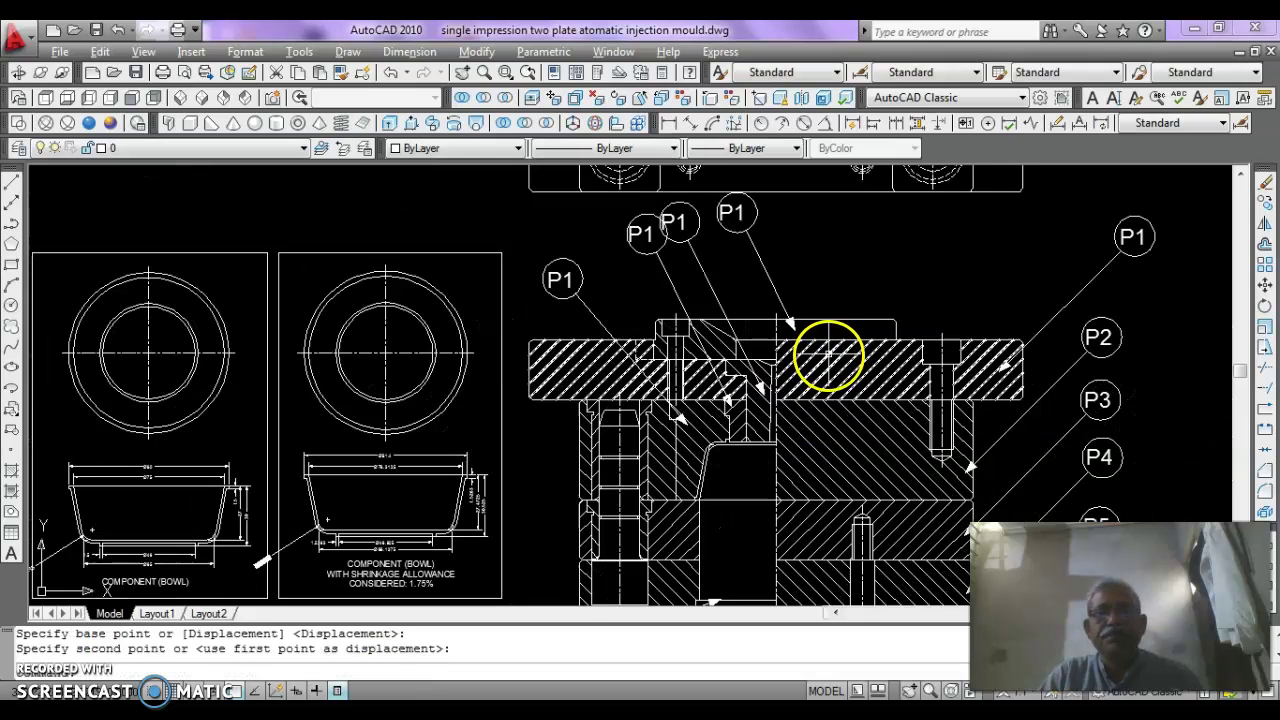
middle_click_drag(737, 294, 805, 388)
scroll(750, 319, "up", 2)
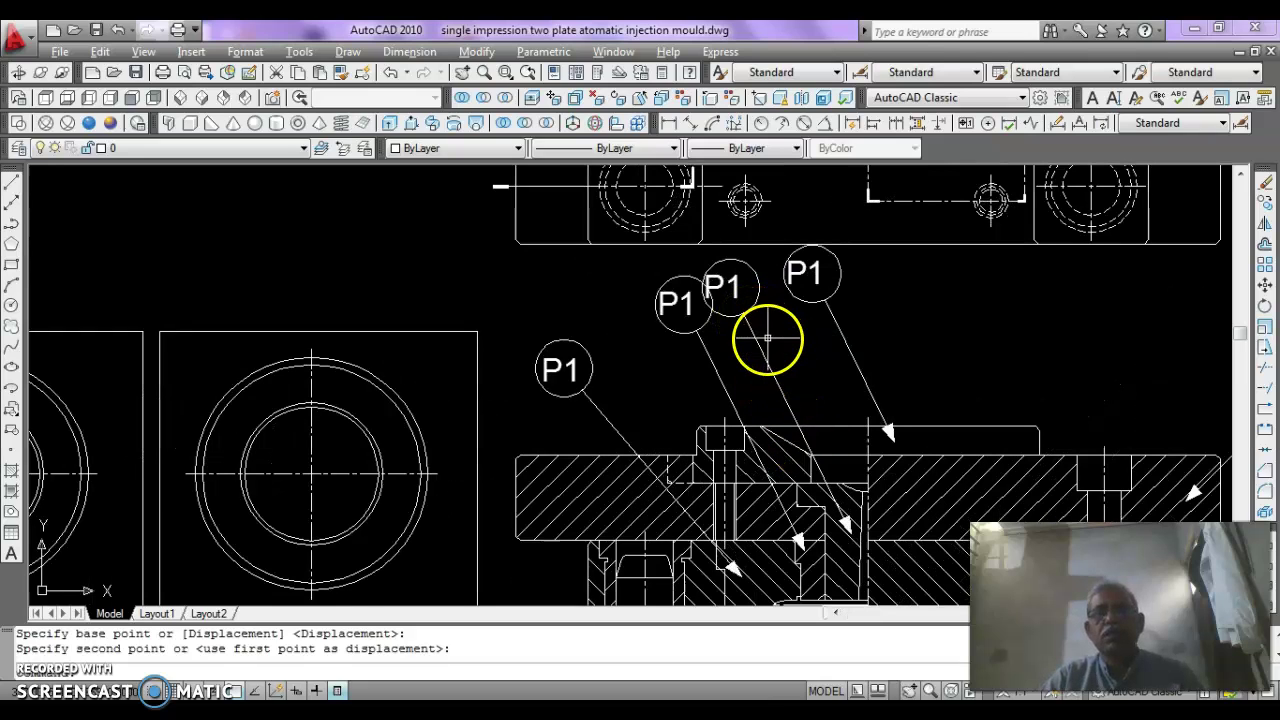
middle_click_drag(762, 361, 773, 340)
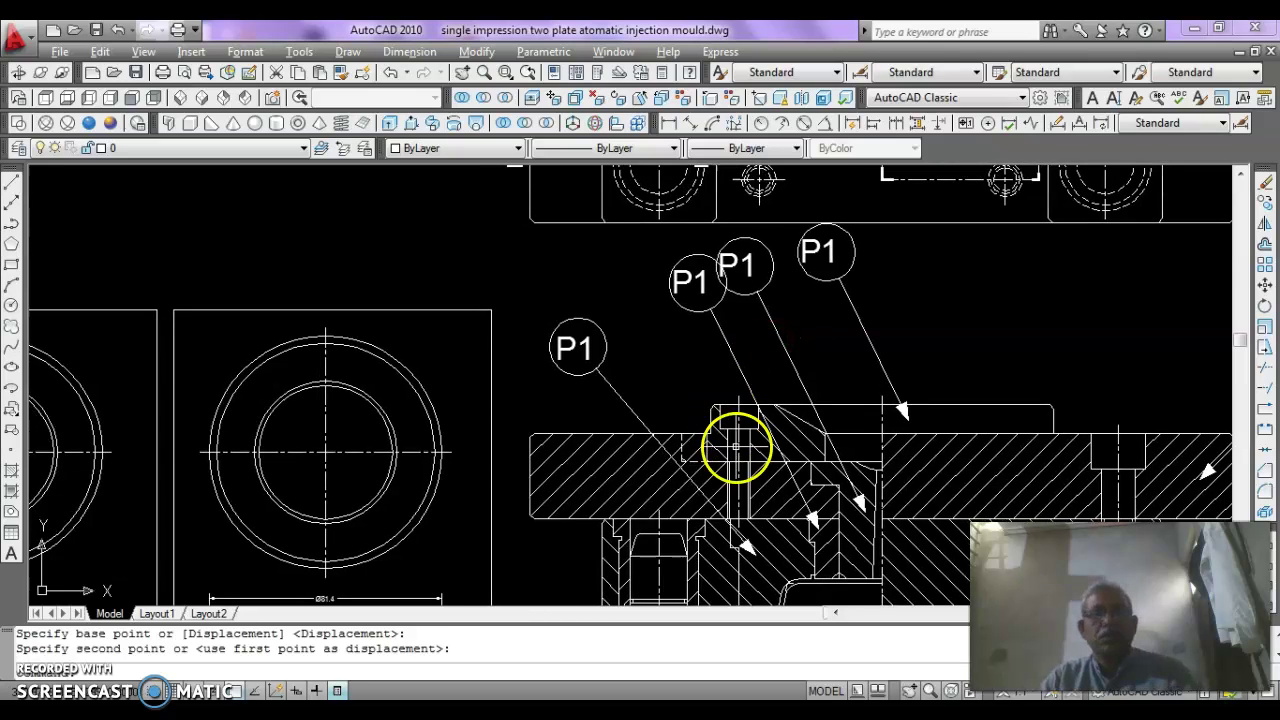
Move the leader and circle overlapping the sprue bush's balloon downward so the two circles separate and the arrow stays in its insert.
key("Escape")
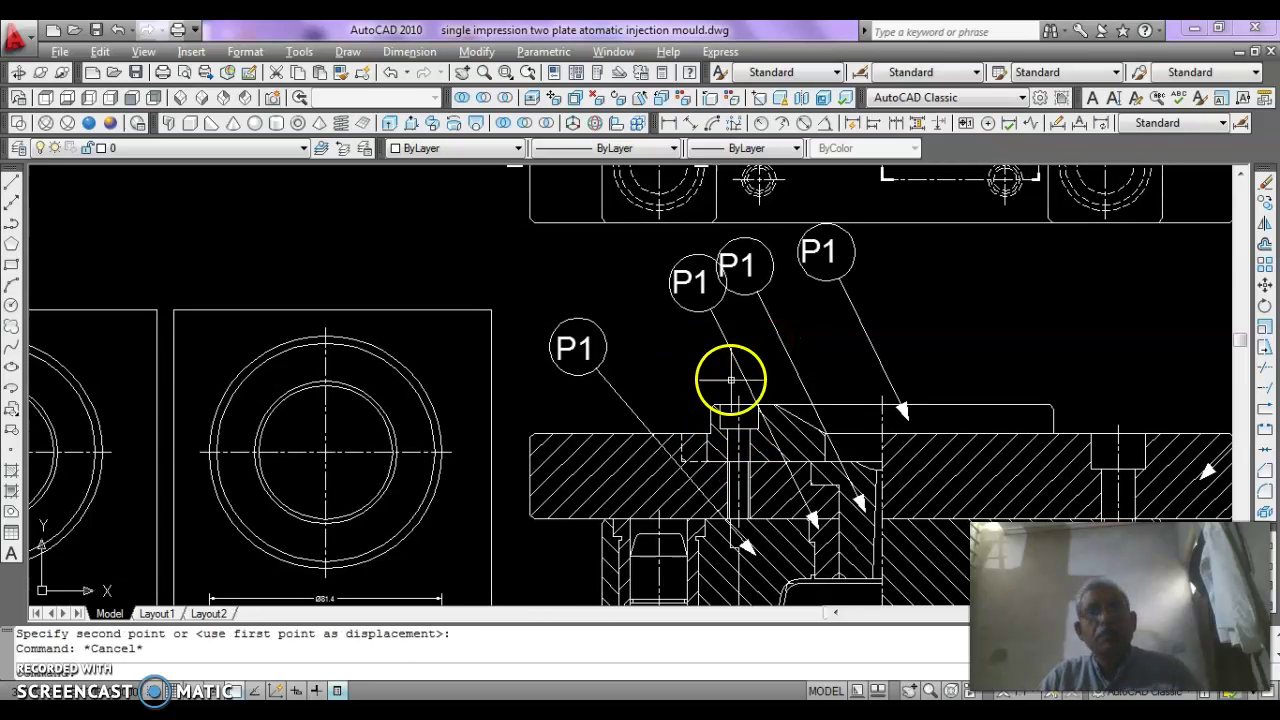
scroll(745, 311, "up", 2)
left_click(715, 304)
left_click(680, 329)
key("Return")
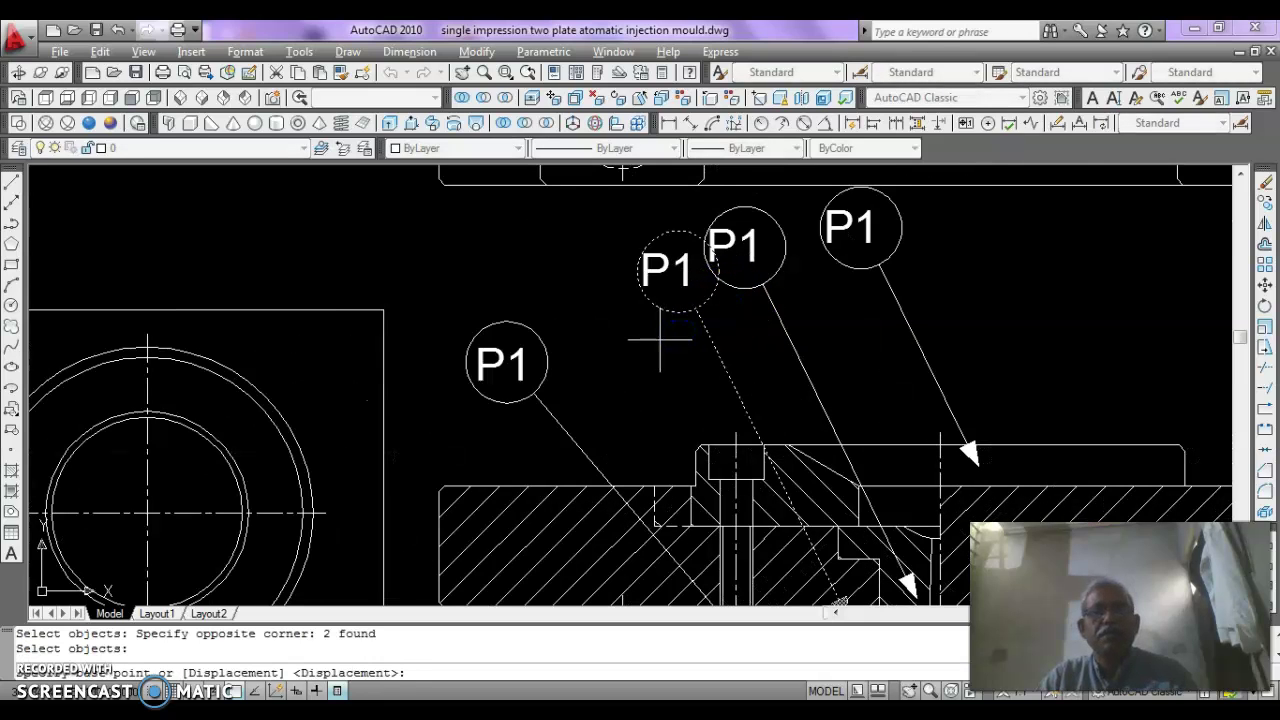
middle_click_drag(597, 311, 499, 280)
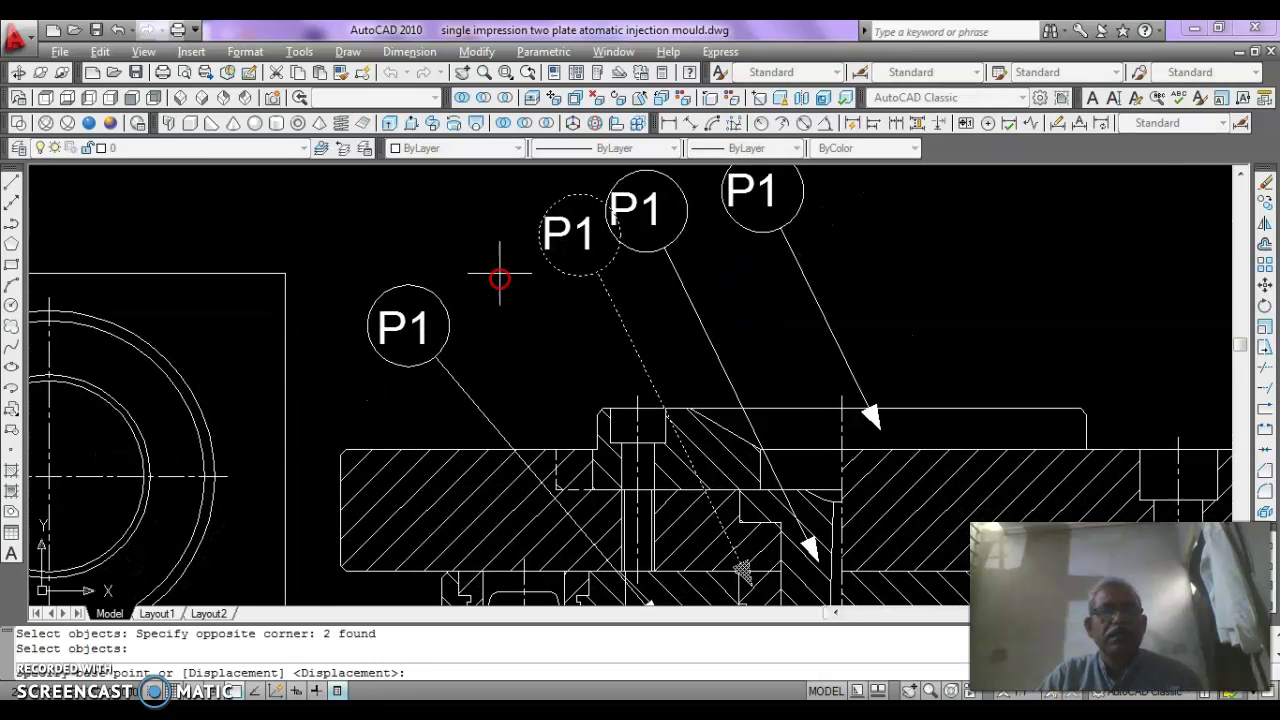
left_click(556, 298)
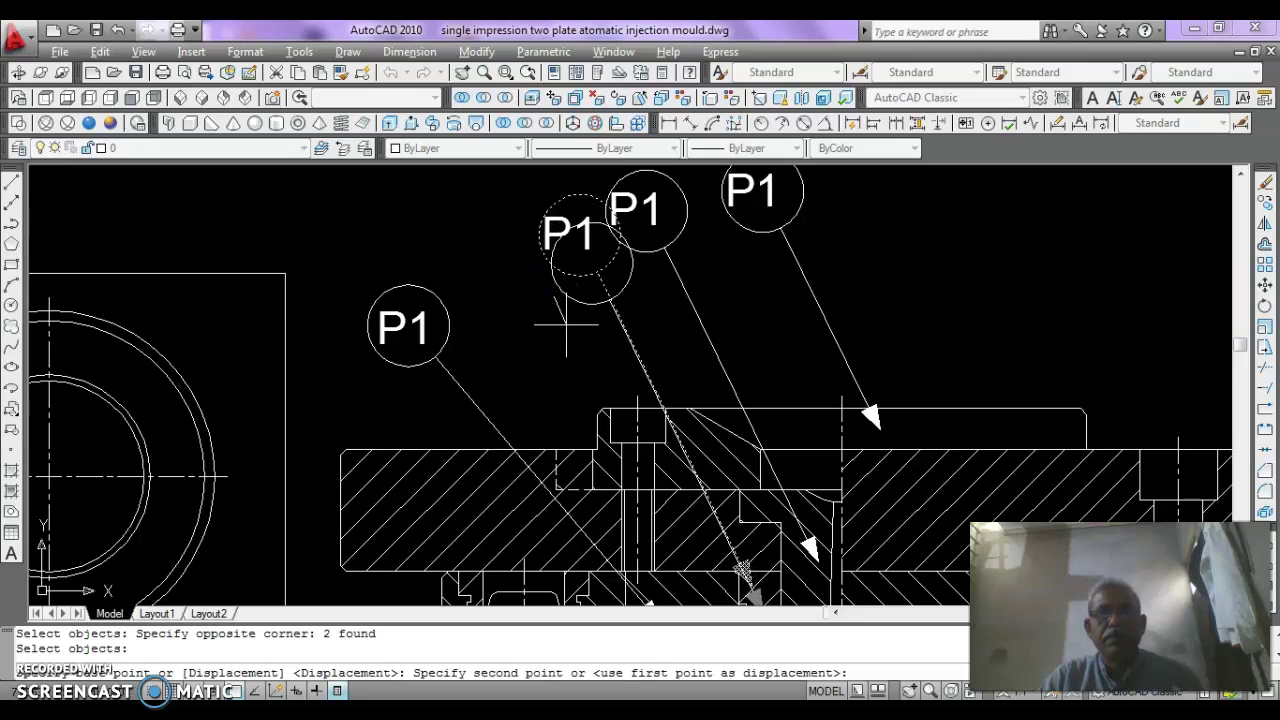
middle_click_drag(571, 309, 510, 268)
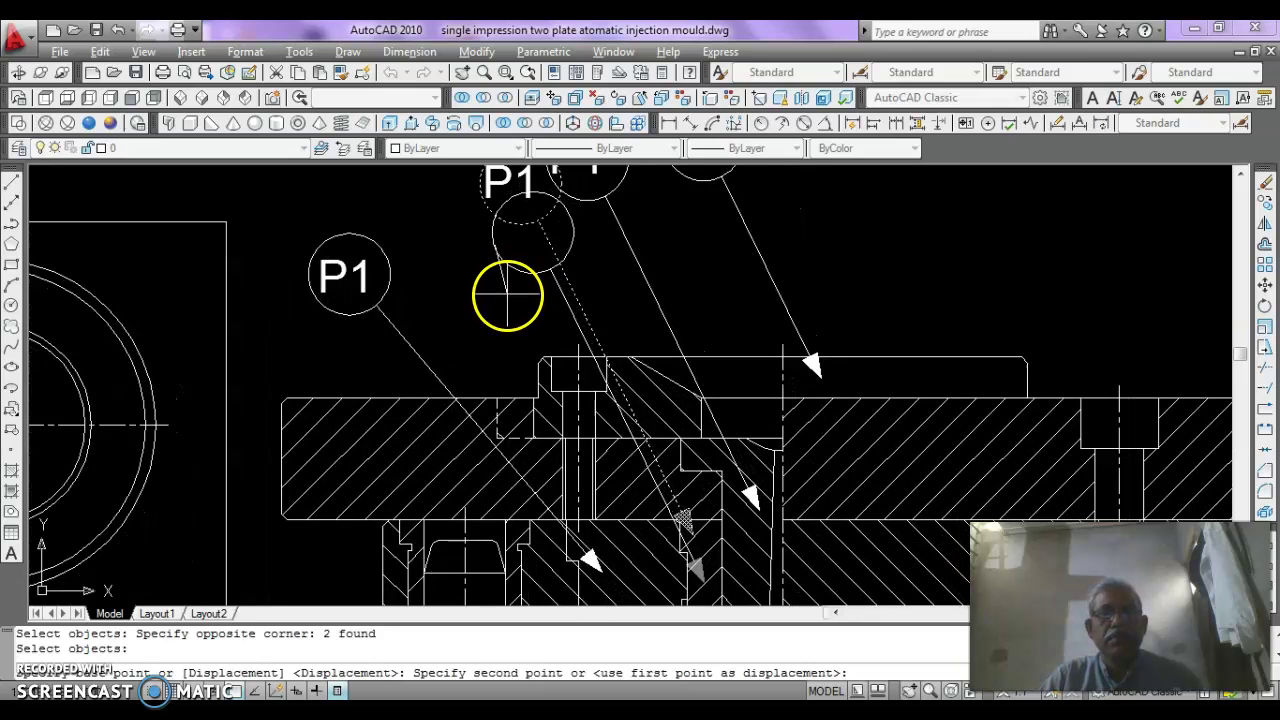
left_click(505, 299)
scroll(493, 275, "down", 2)
left_click(586, 334)
key("Escape")
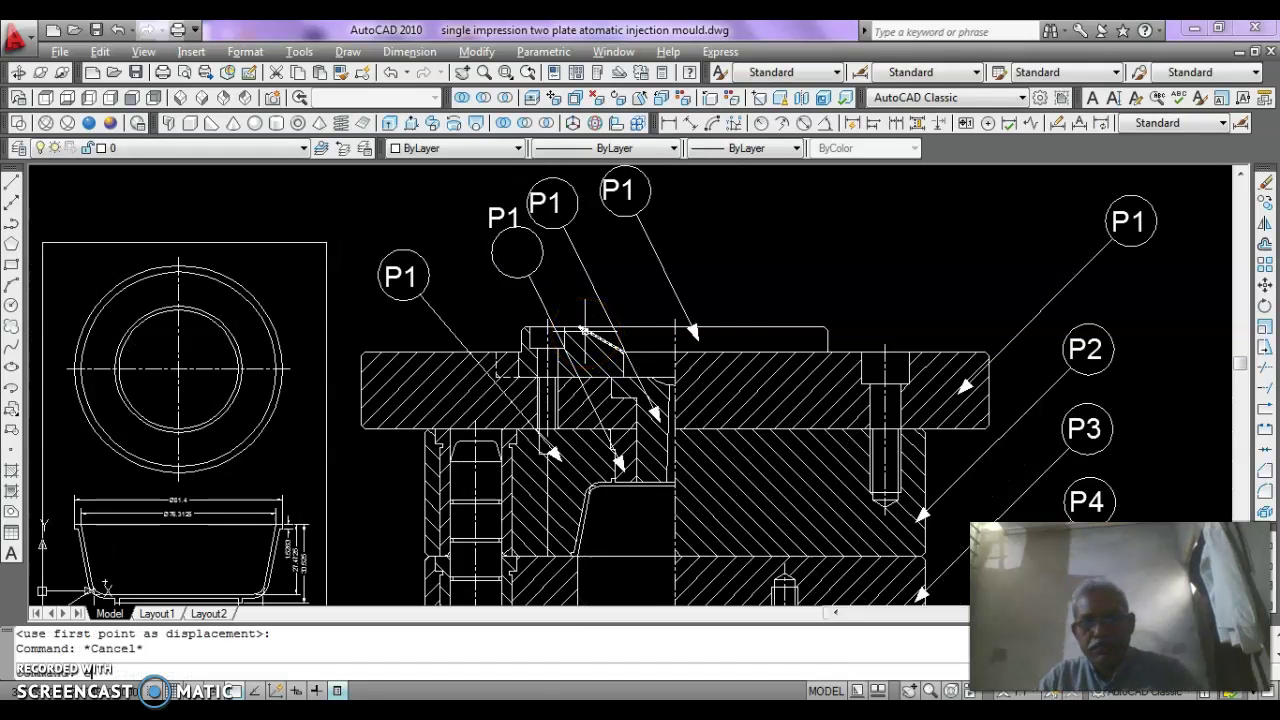
Move the leftover P1 text down into the empty circle of the moved leader.
type("e")
key("Escape")
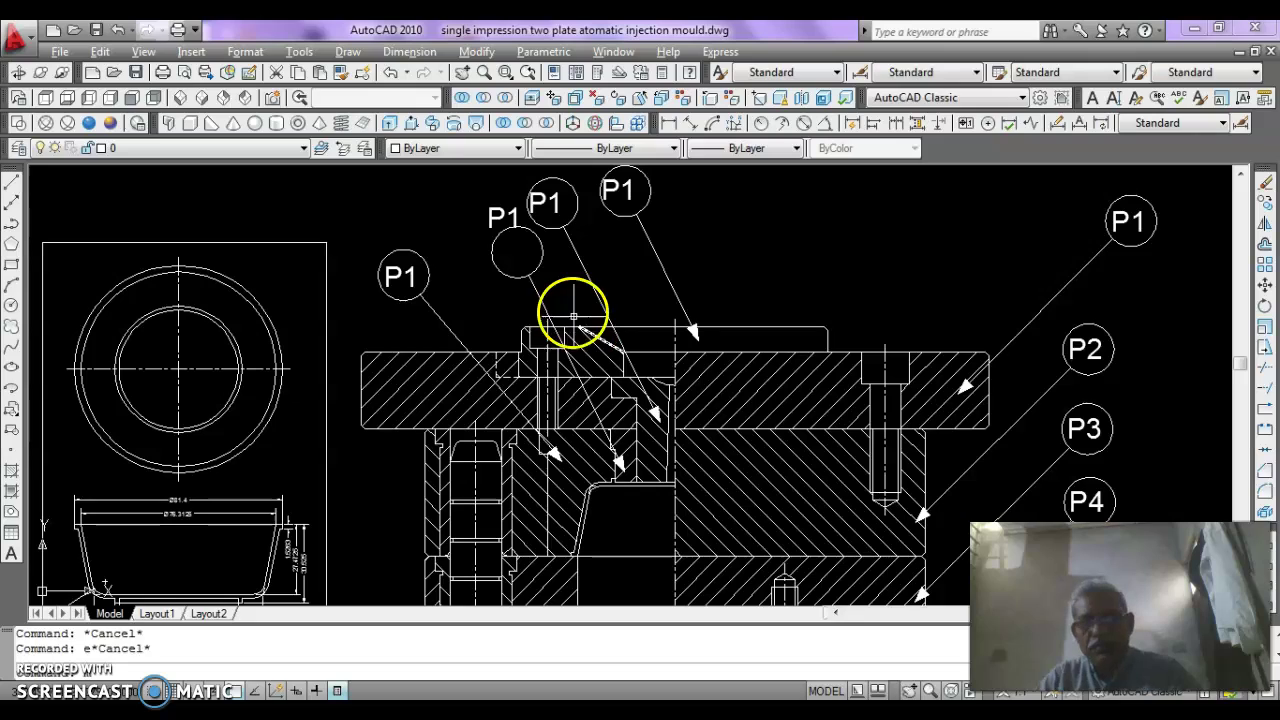
key("Return")
left_click(505, 214)
key("Return")
left_click(453, 208)
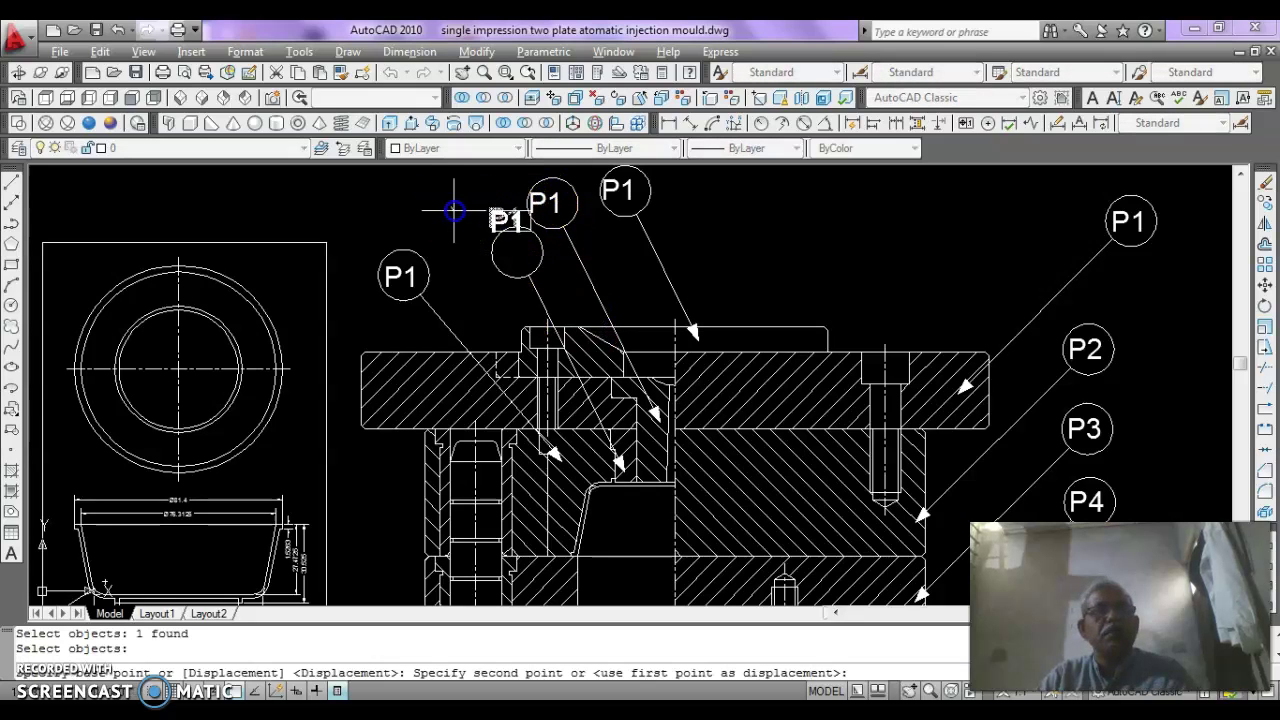
left_click(464, 239)
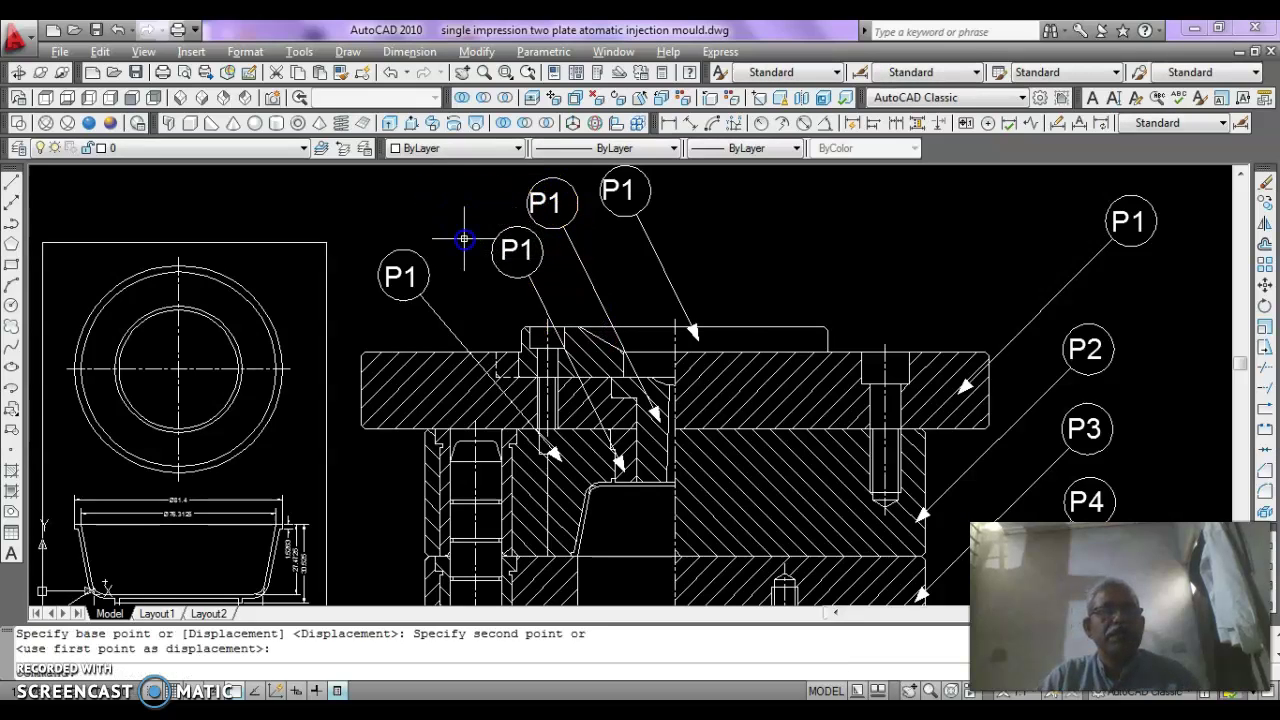
key("Escape")
scroll(664, 245, "down", 2)
scroll(672, 290, "down", 1)
scroll(640, 340, "up", 2)
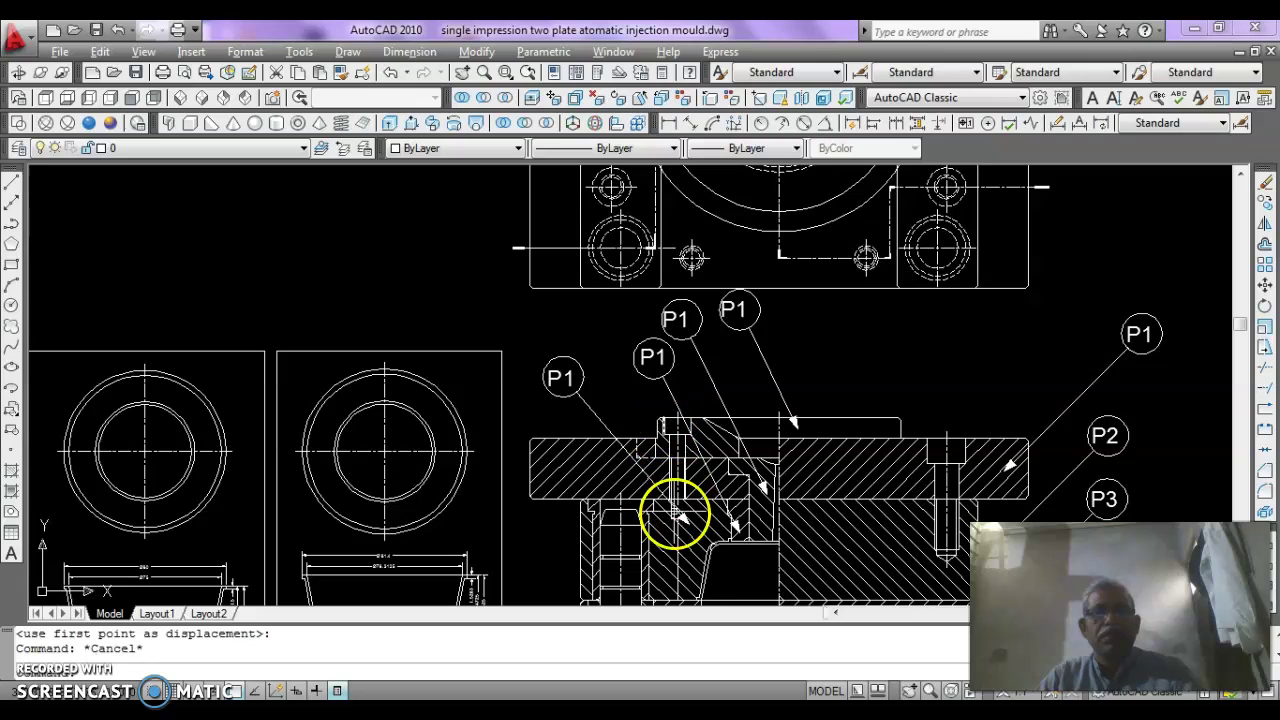
key("Escape")
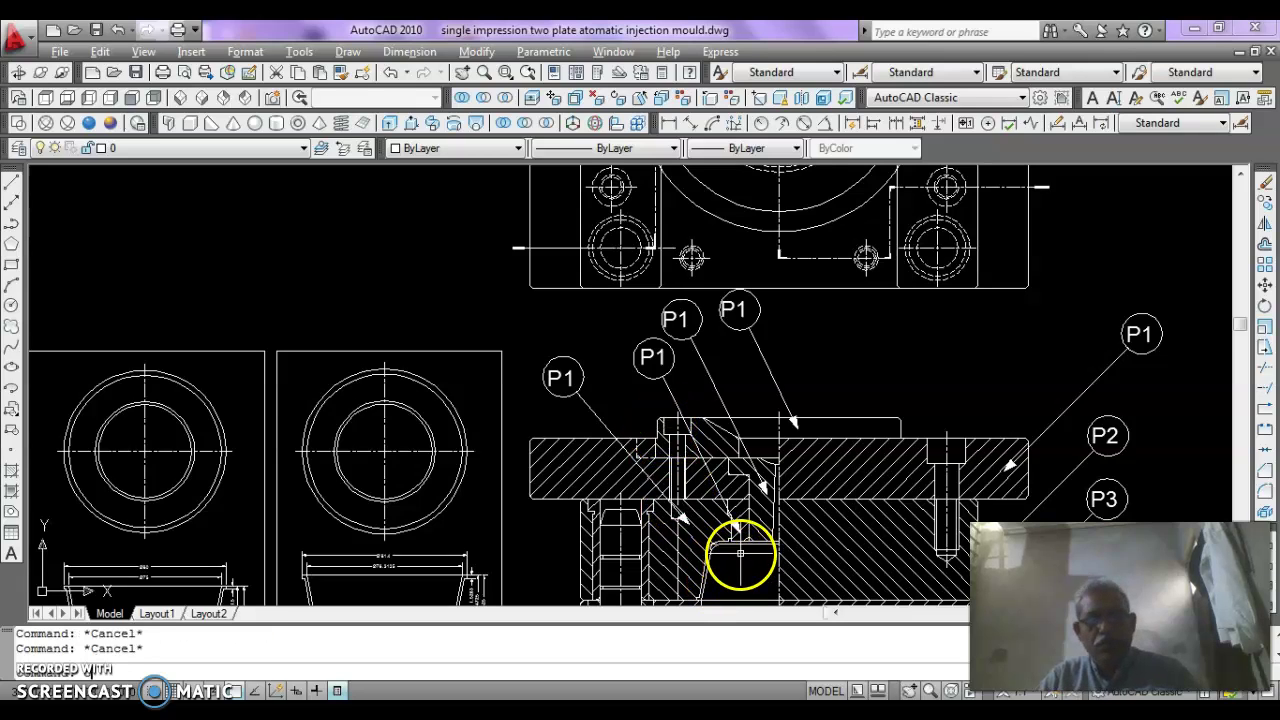
type("co")
key("Return")
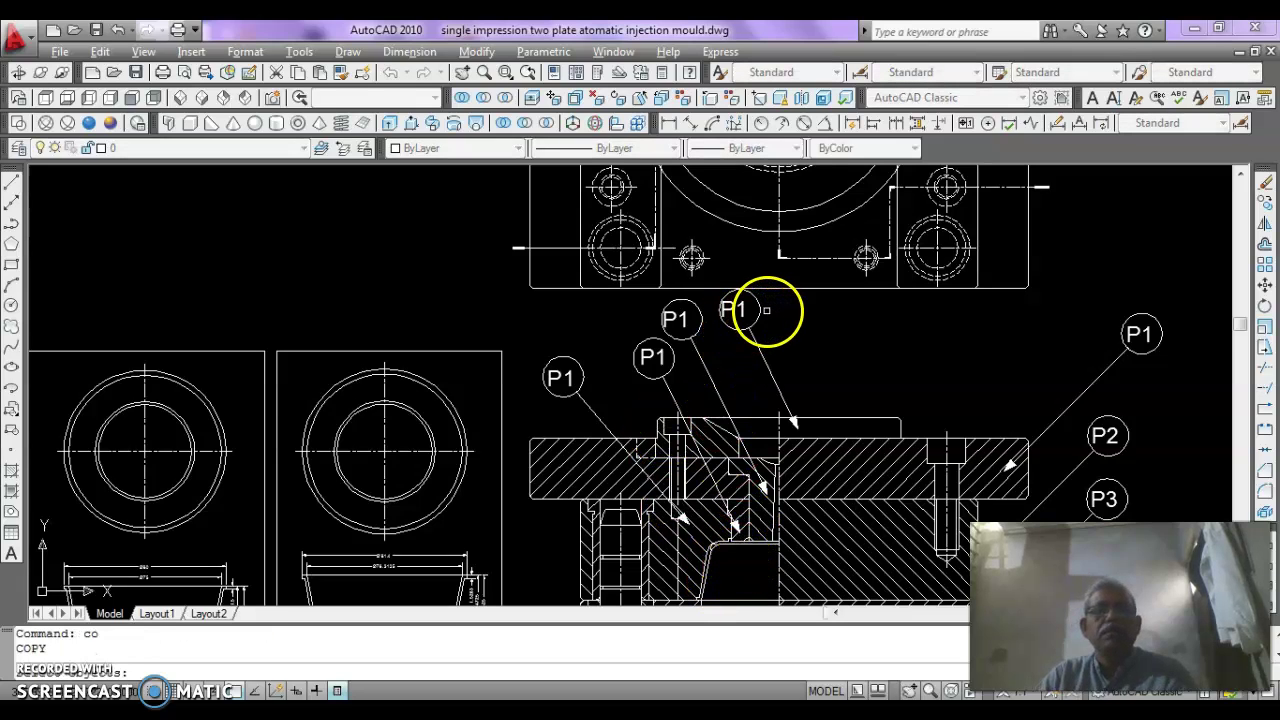
key("Escape")
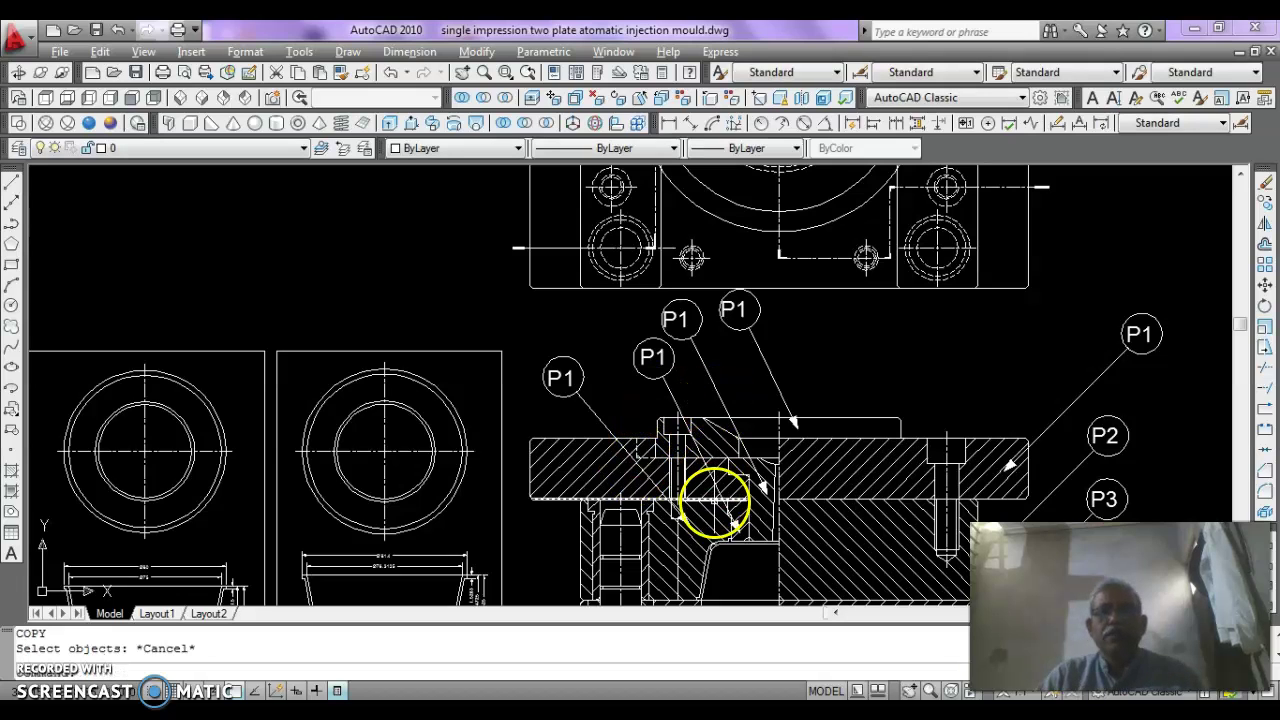
Change the text in the sprue bush's balloon to S1.
middle_click_drag(714, 414, 600, 491)
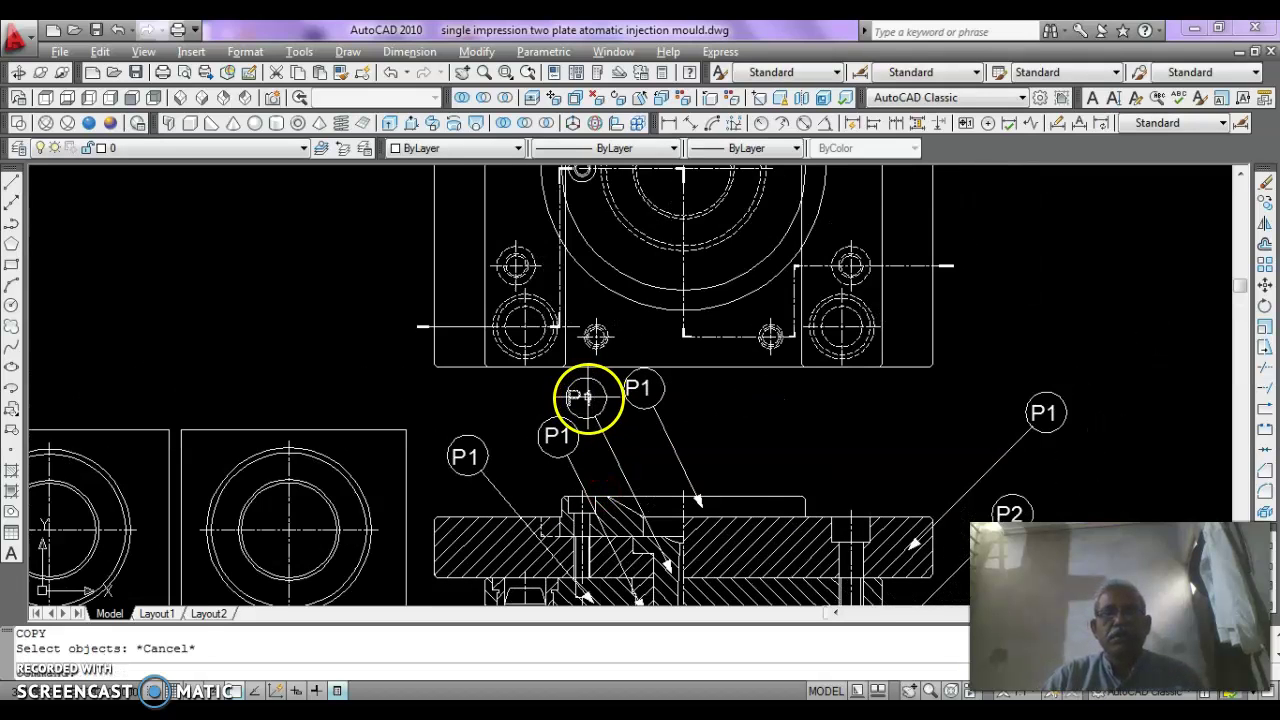
left_click(583, 398)
double_click(583, 398)
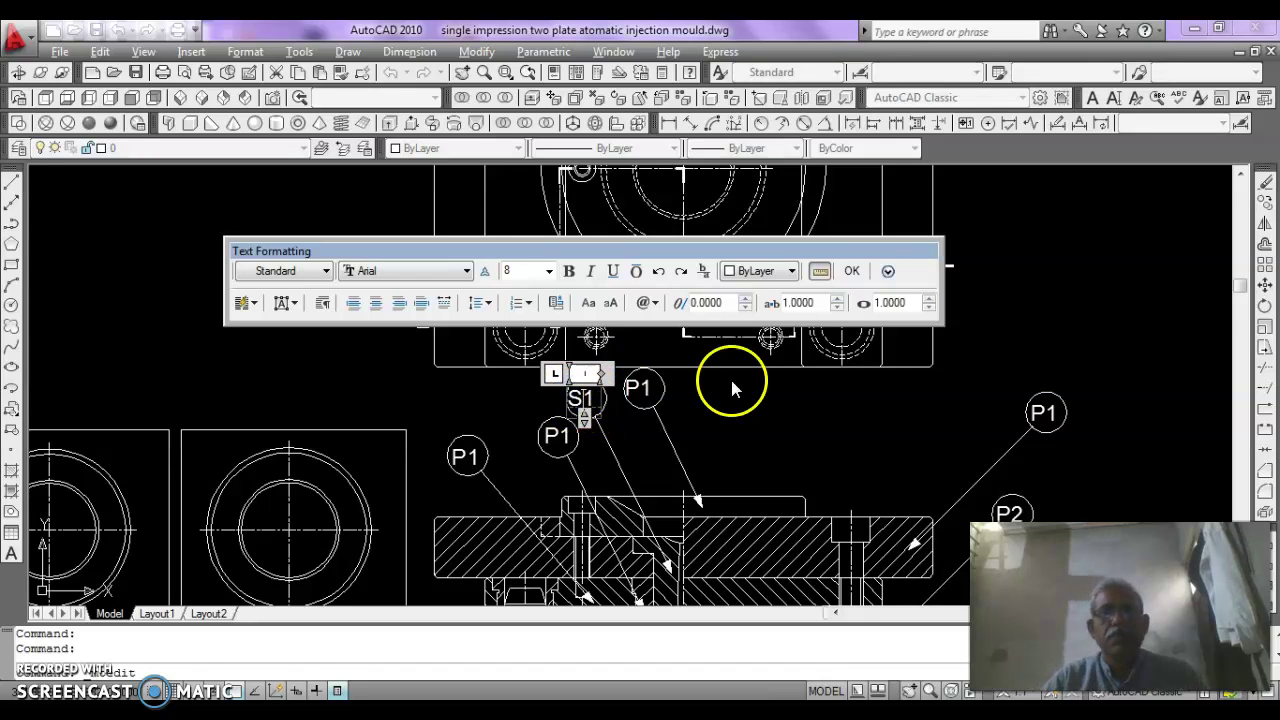
left_click(852, 272)
Change the text in the balloon pointing at the raised ring on the top plate to S2.
left_click(642, 388)
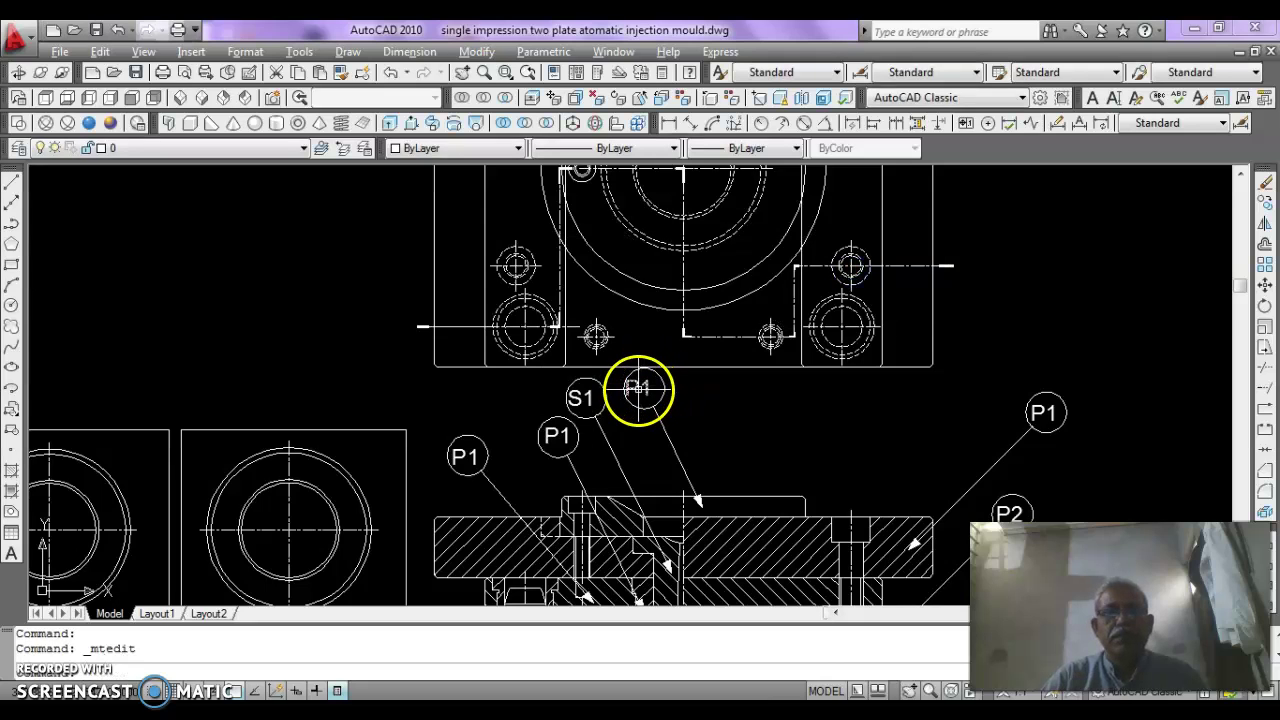
double_click(642, 388)
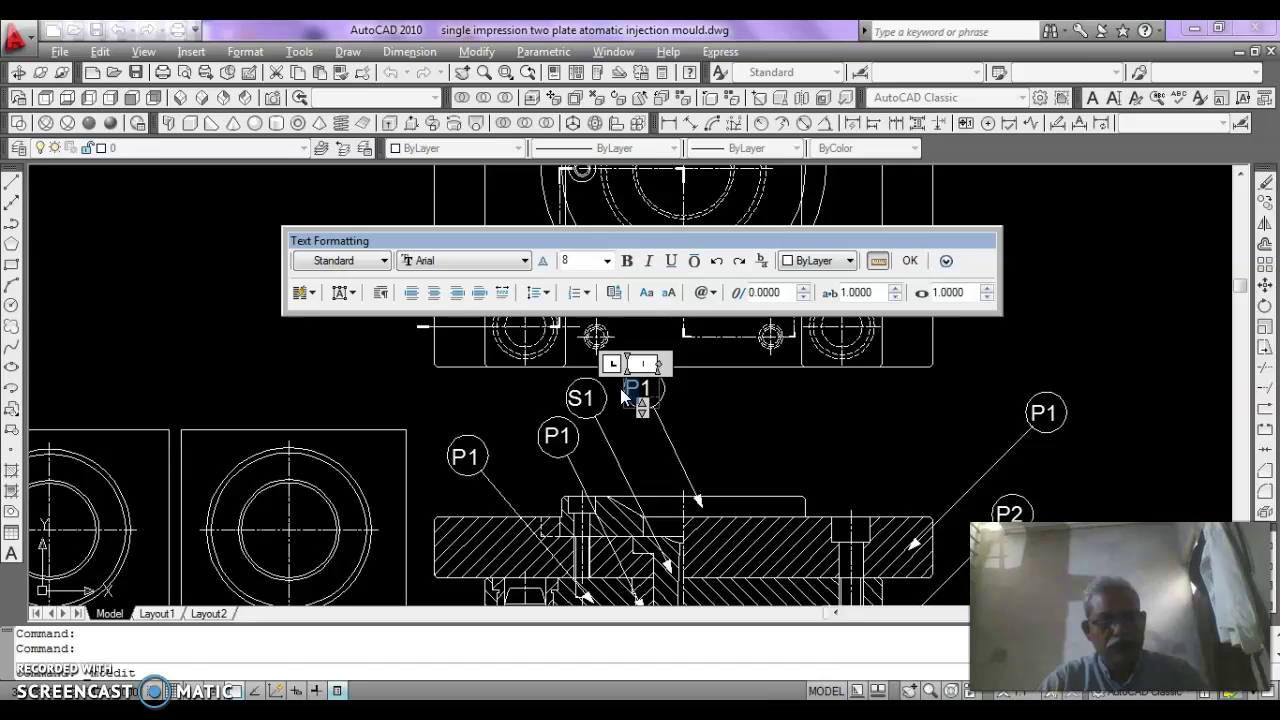
left_click(620, 388)
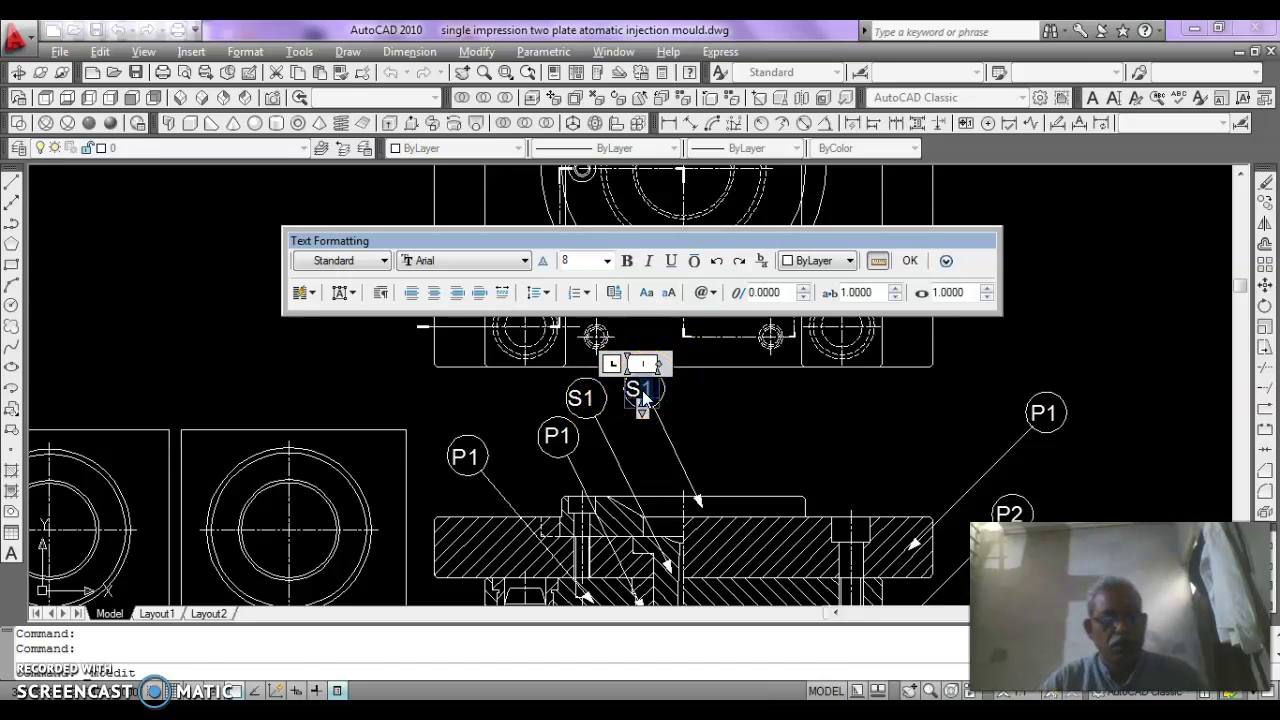
left_click(910, 262)
Copy the S2 leader with its balloon and text so the arrow points at the screw that fastens the raised ring.
scroll(654, 429, "down", 1)
mouse_move(654, 429)
middle_mouse_down()
mouse_move(594, 337)
mouse_move(529, 357)
mouse_move(591, 420)
mouse_move(608, 396)
middle_mouse_up()
scroll(644, 484, "up", 2)
mouse_move(644, 484)
middle_mouse_down()
mouse_move(683, 429)
mouse_move(703, 349)
mouse_move(726, 354)
mouse_move(760, 400)
middle_mouse_up()
left_click(590, 497)
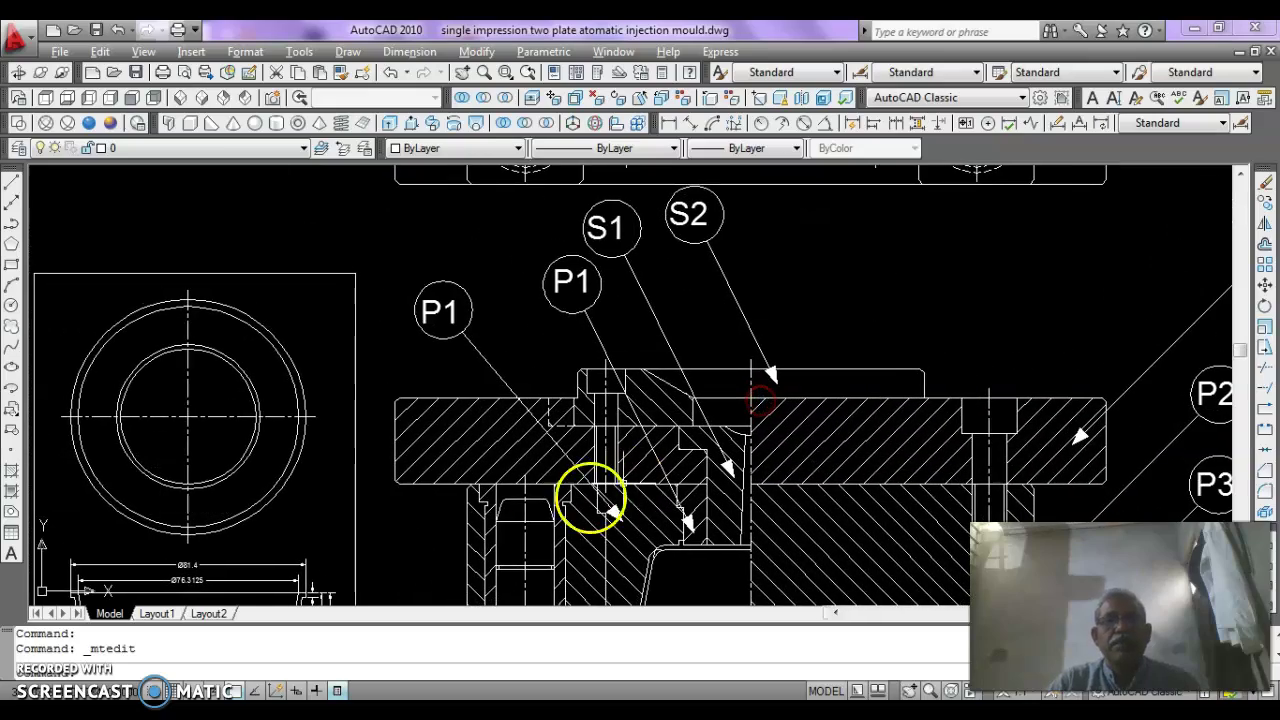
middle_click_drag(552, 499, 568, 557)
key("Escape")
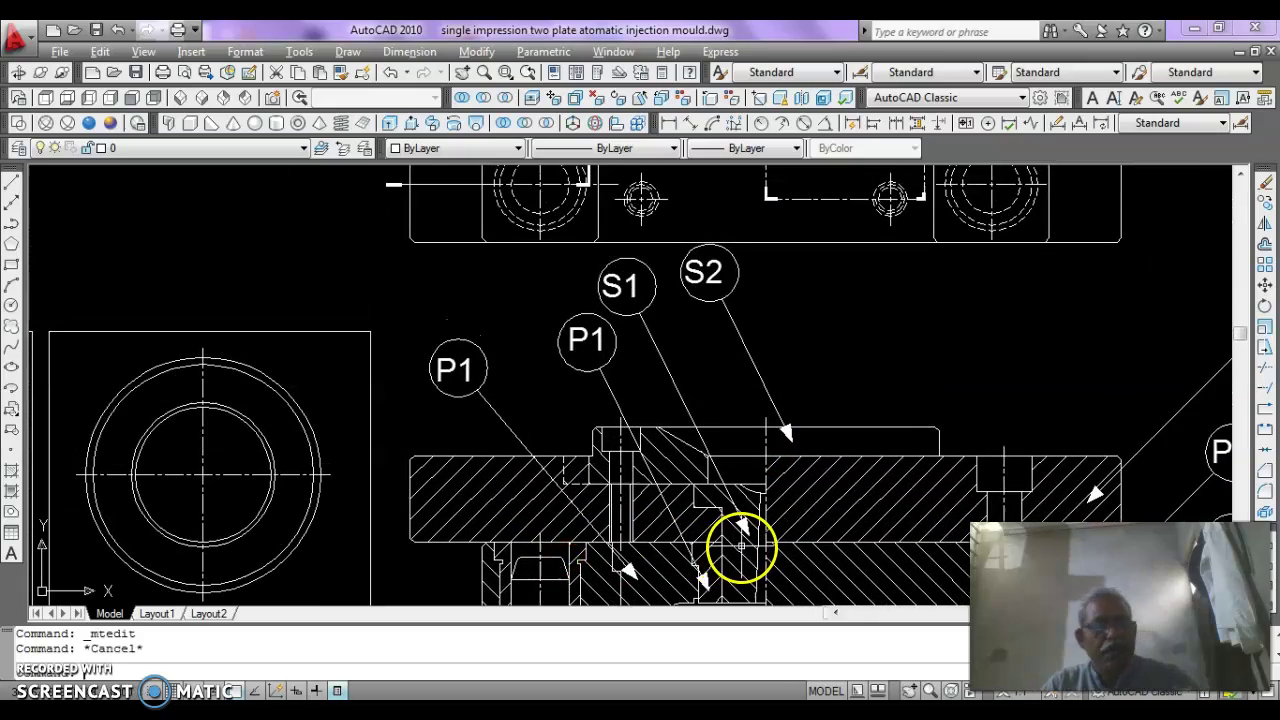
type("co")
key("Return")
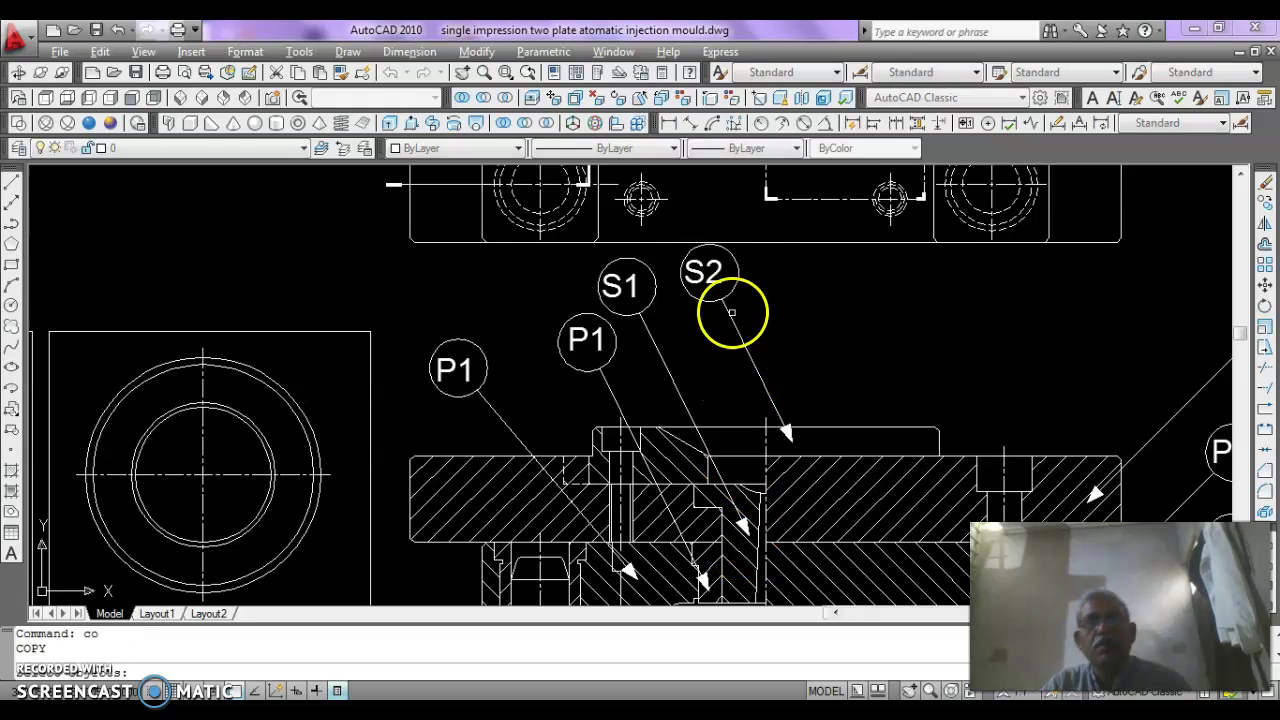
left_click(751, 266)
left_click(706, 328)
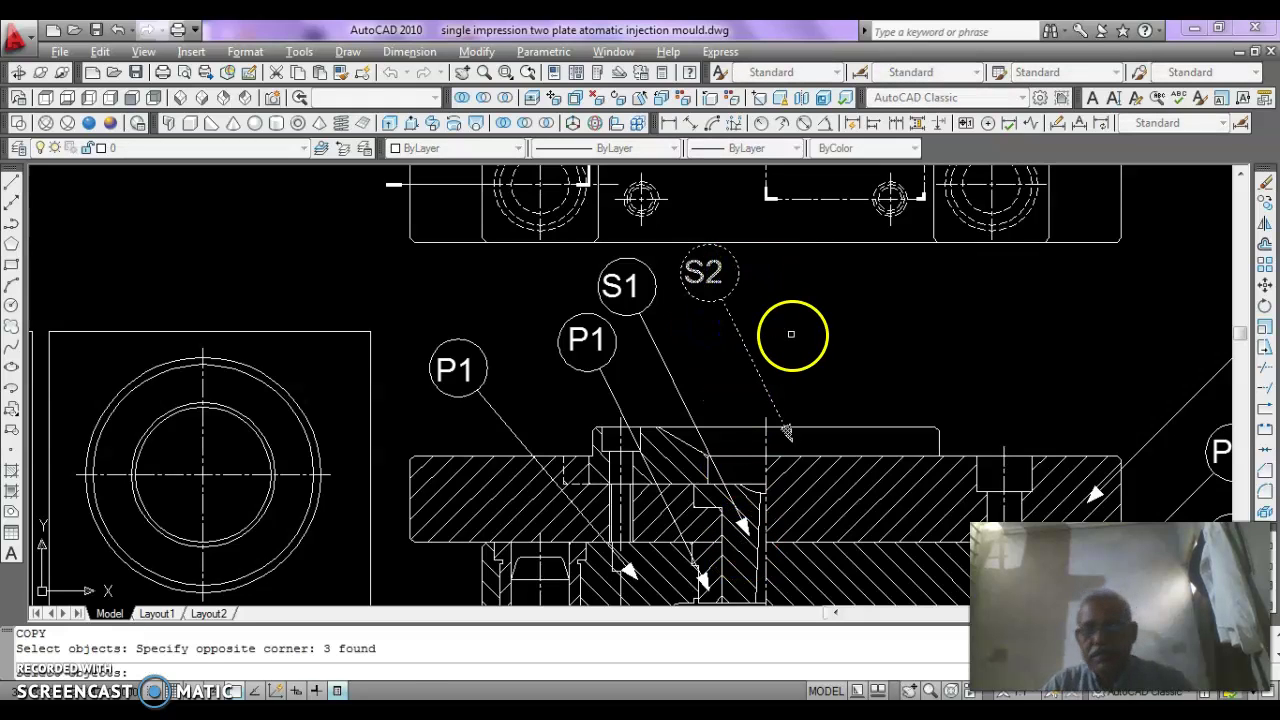
key("Return")
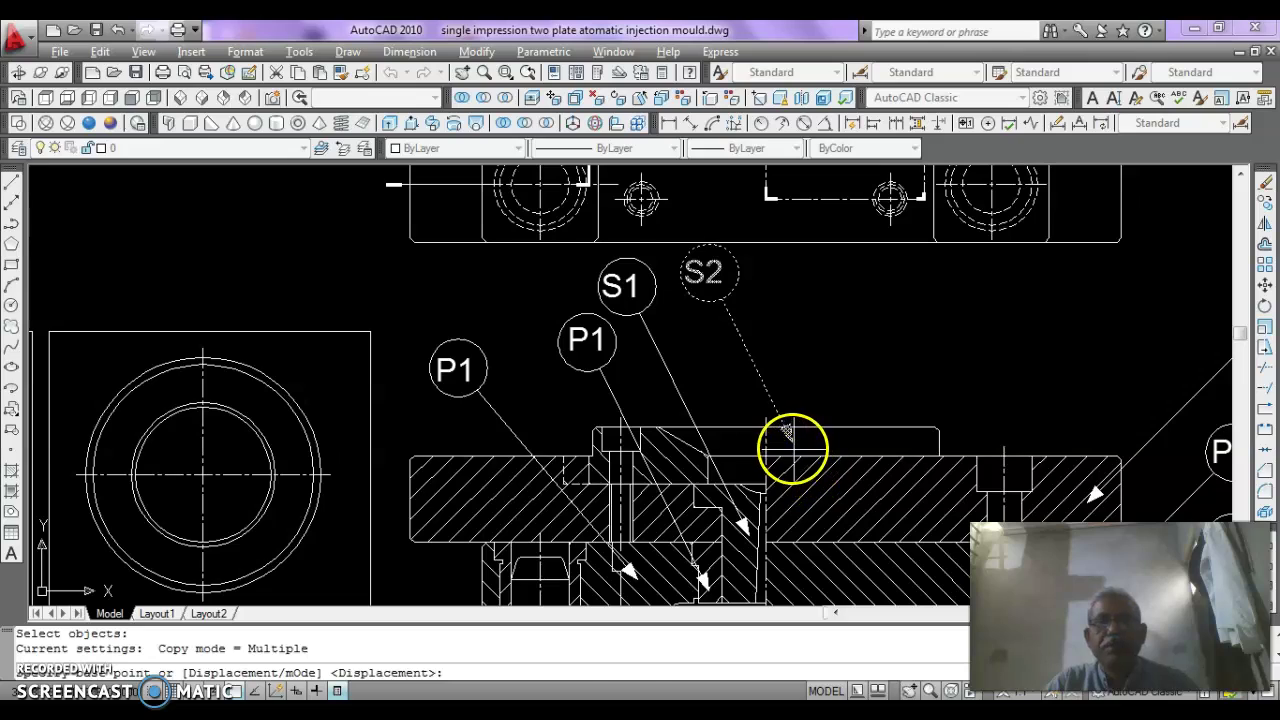
left_click(788, 432)
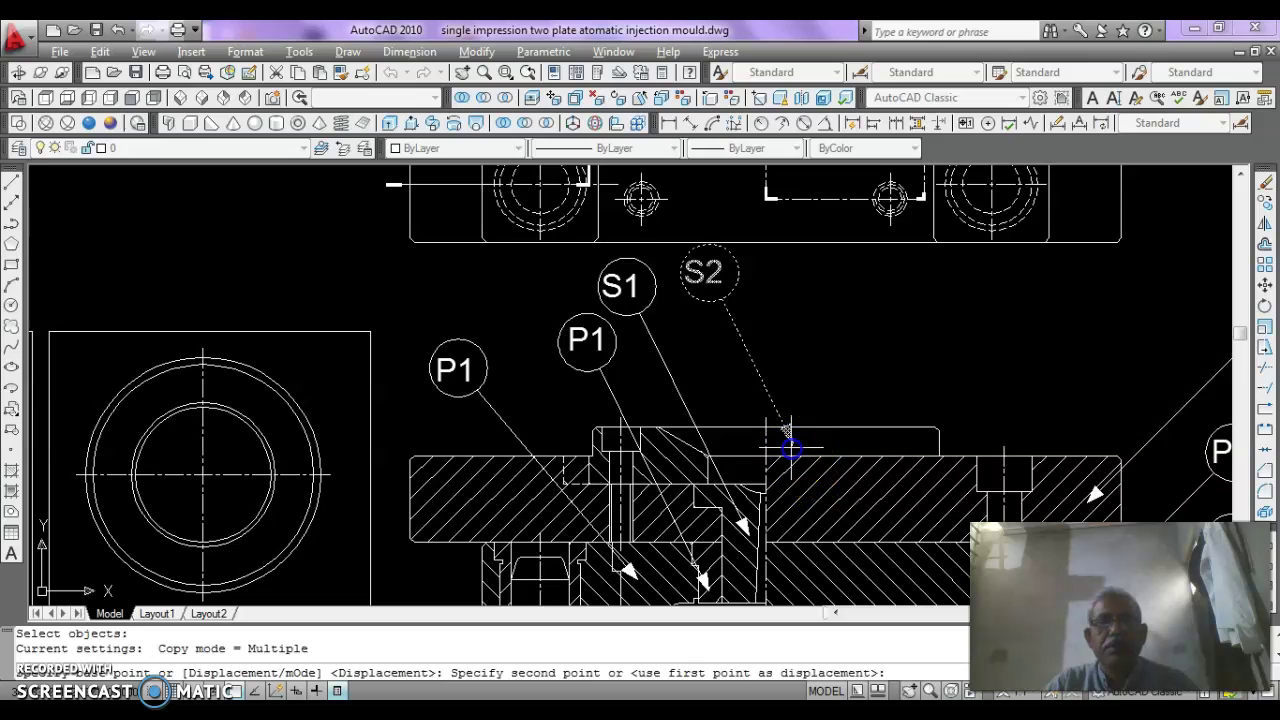
left_click(618, 497)
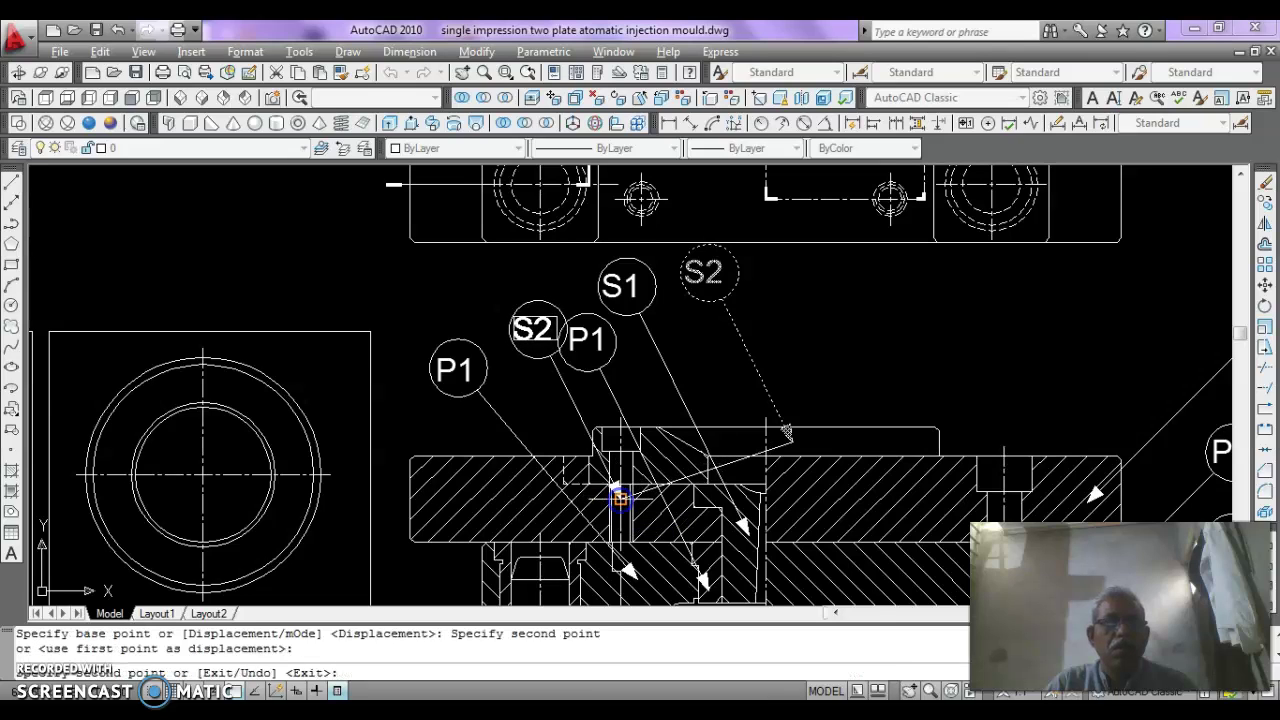
key("Escape")
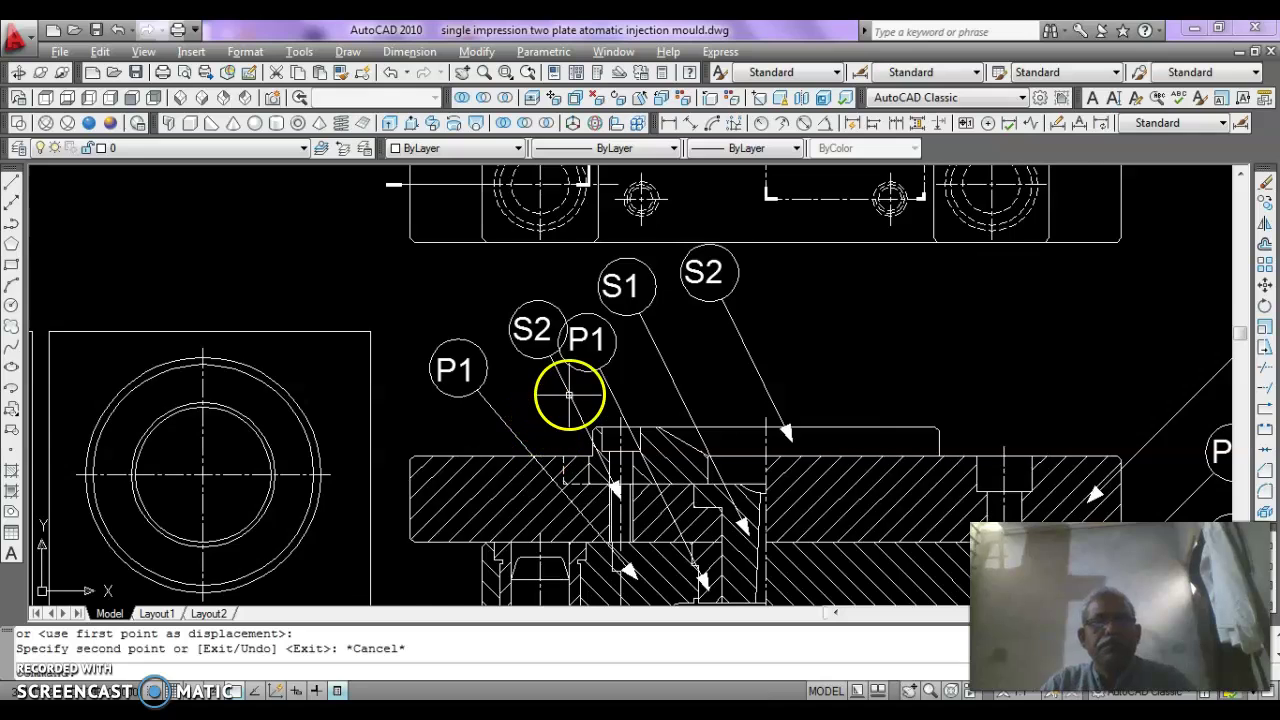
Rotate the copied S2 leader and balloon clear of the neighbouring P1 balloon.
scroll(554, 391, "up", 3)
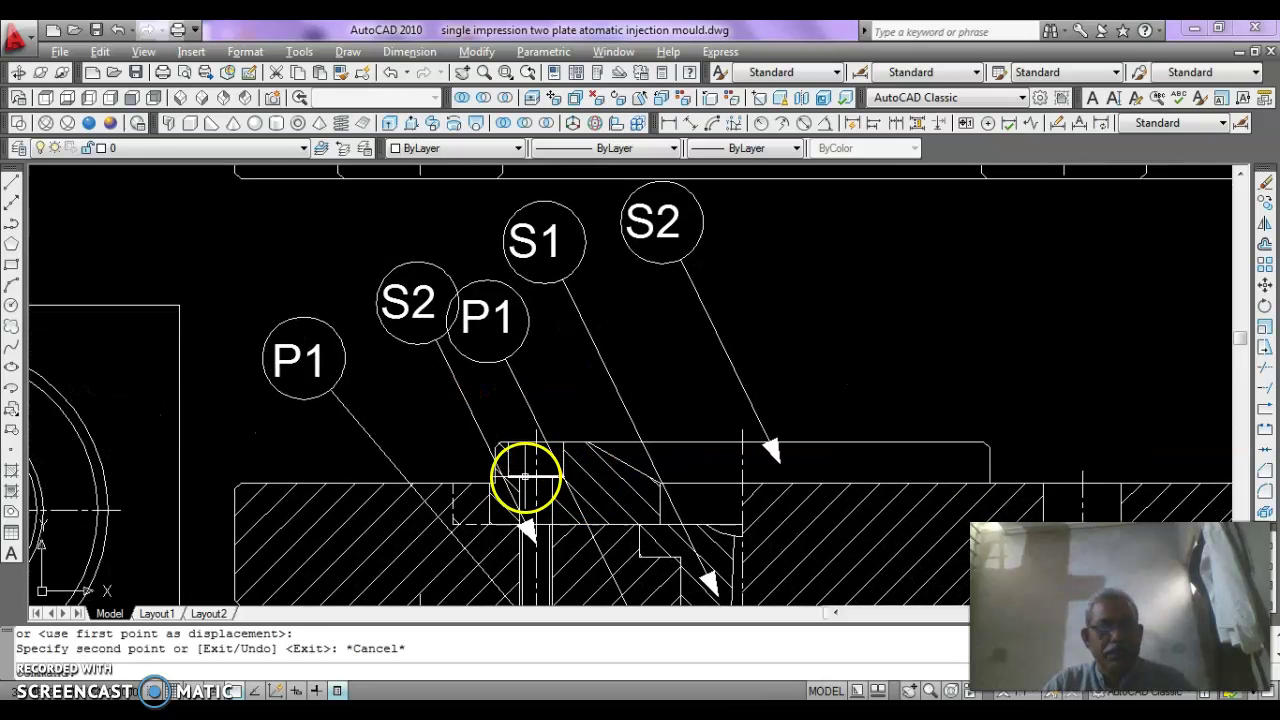
type("ro")
key("Return")
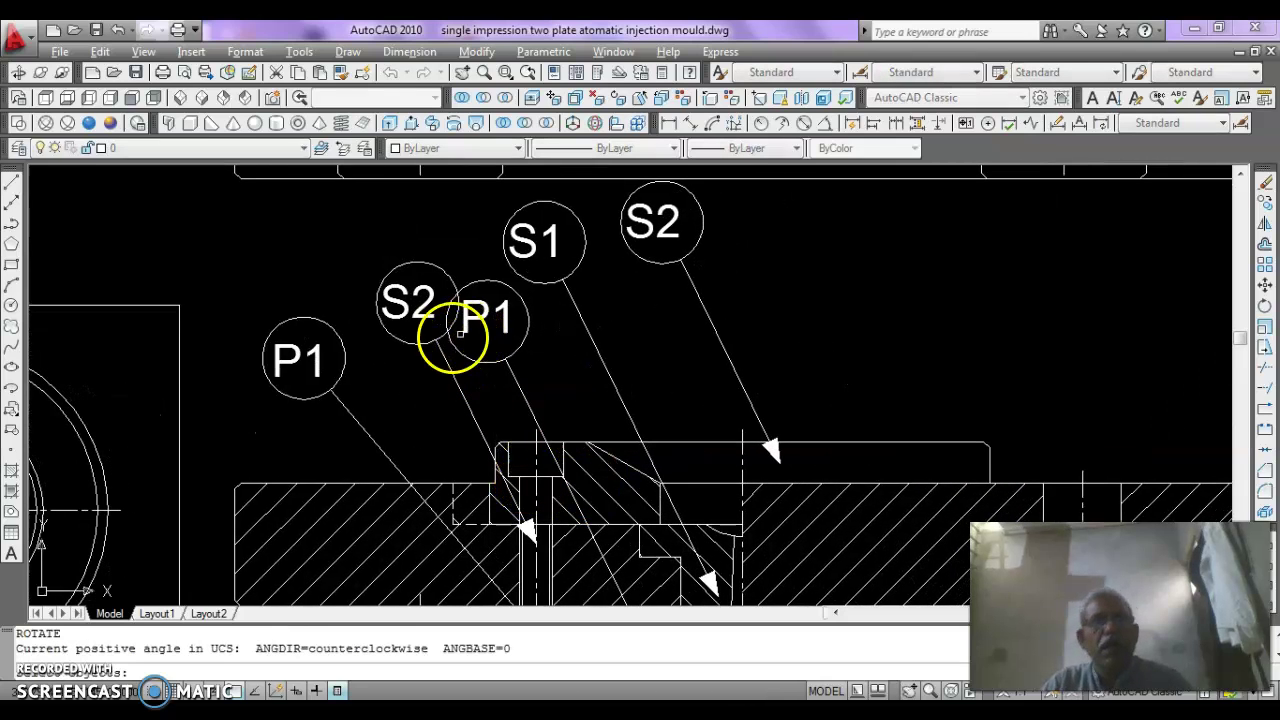